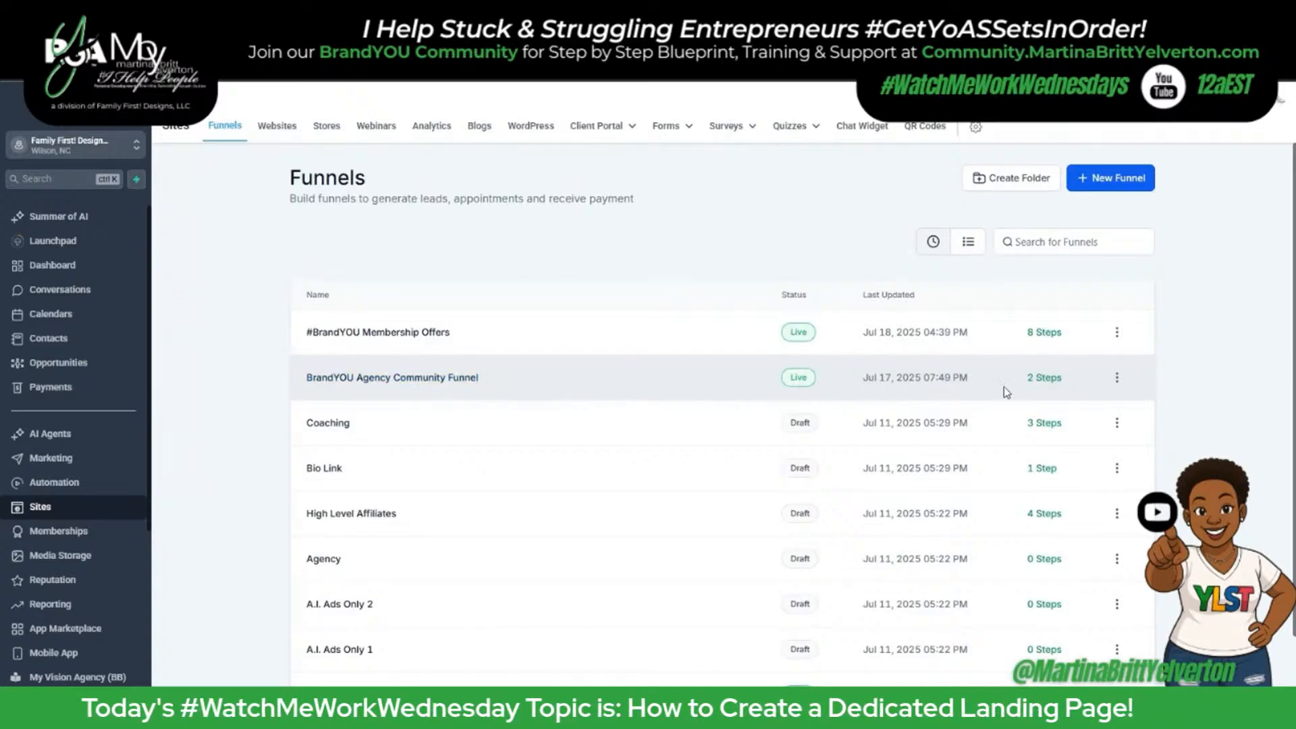
# Clone the BrandYOU Agency Community Funnel within the same location, keeping the suggested copy name.
pyautogui.click(1118, 379)
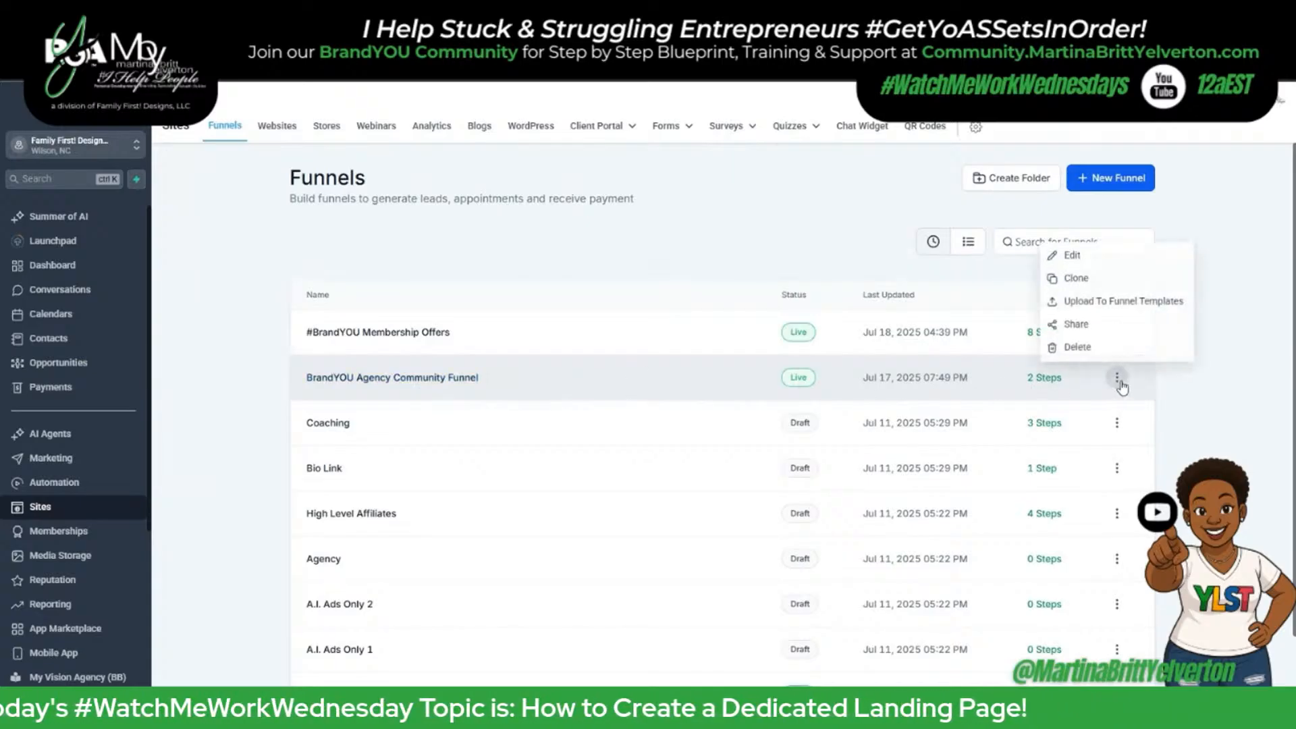
pyautogui.click(1088, 278)
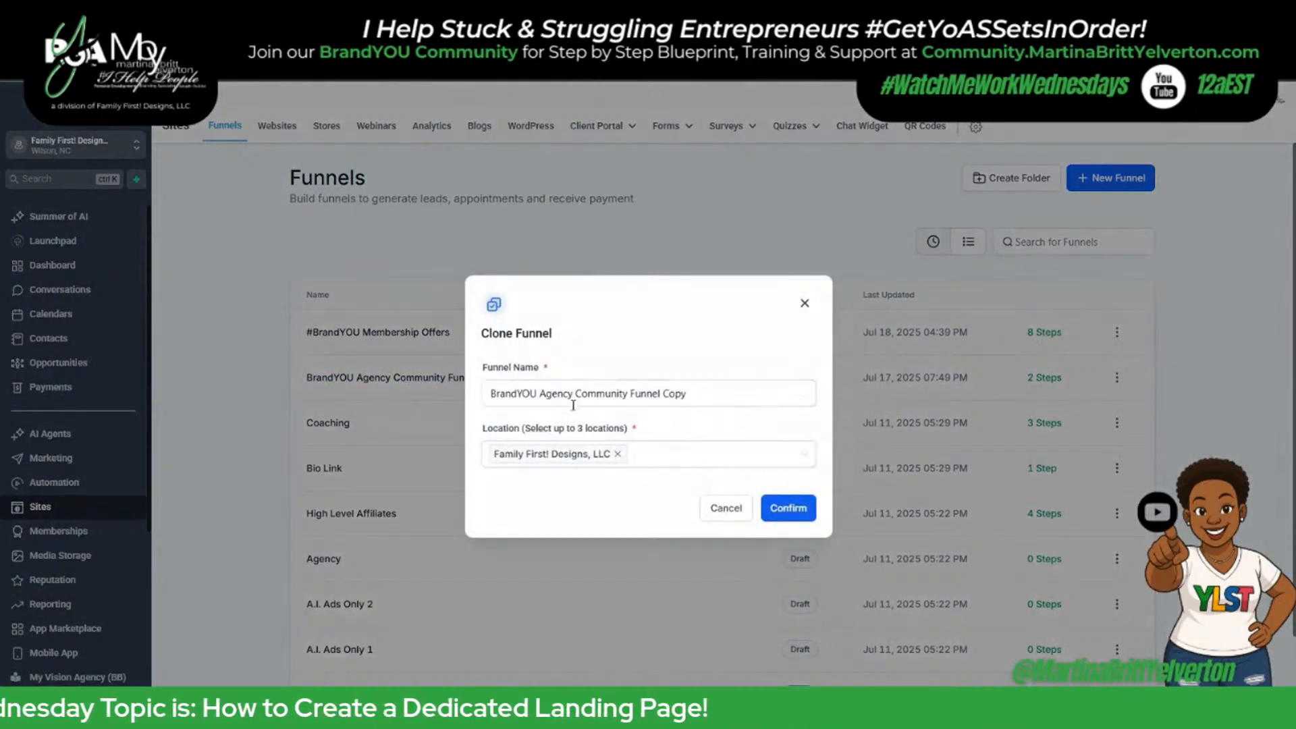
pyautogui.click(786, 507)
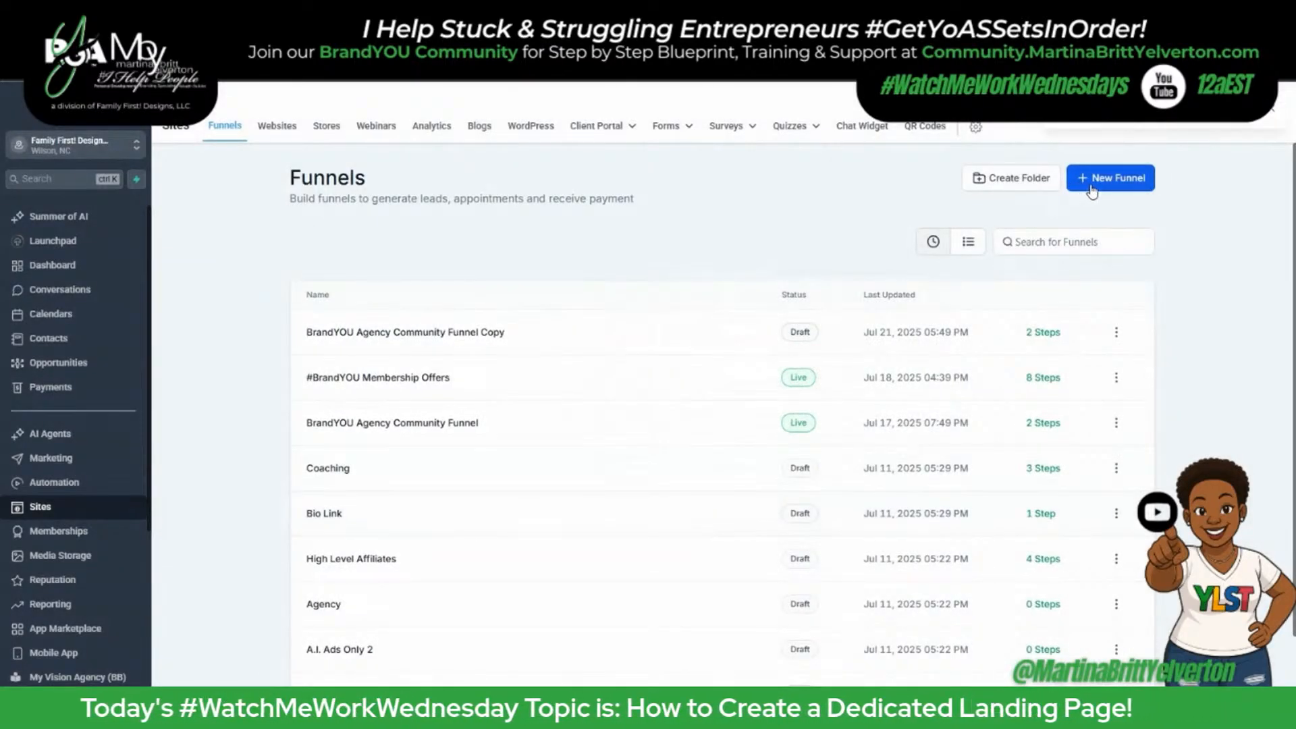
pyautogui.click(1094, 191)
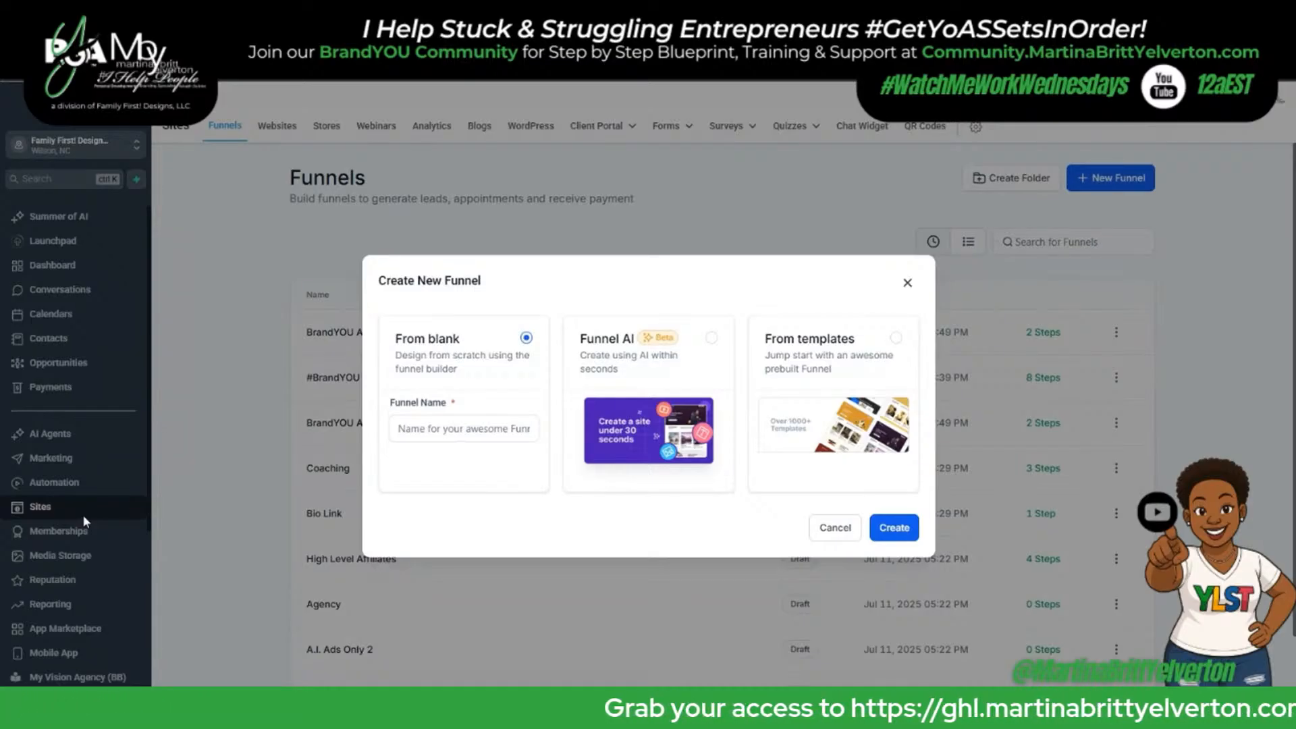
pyautogui.click(908, 283)
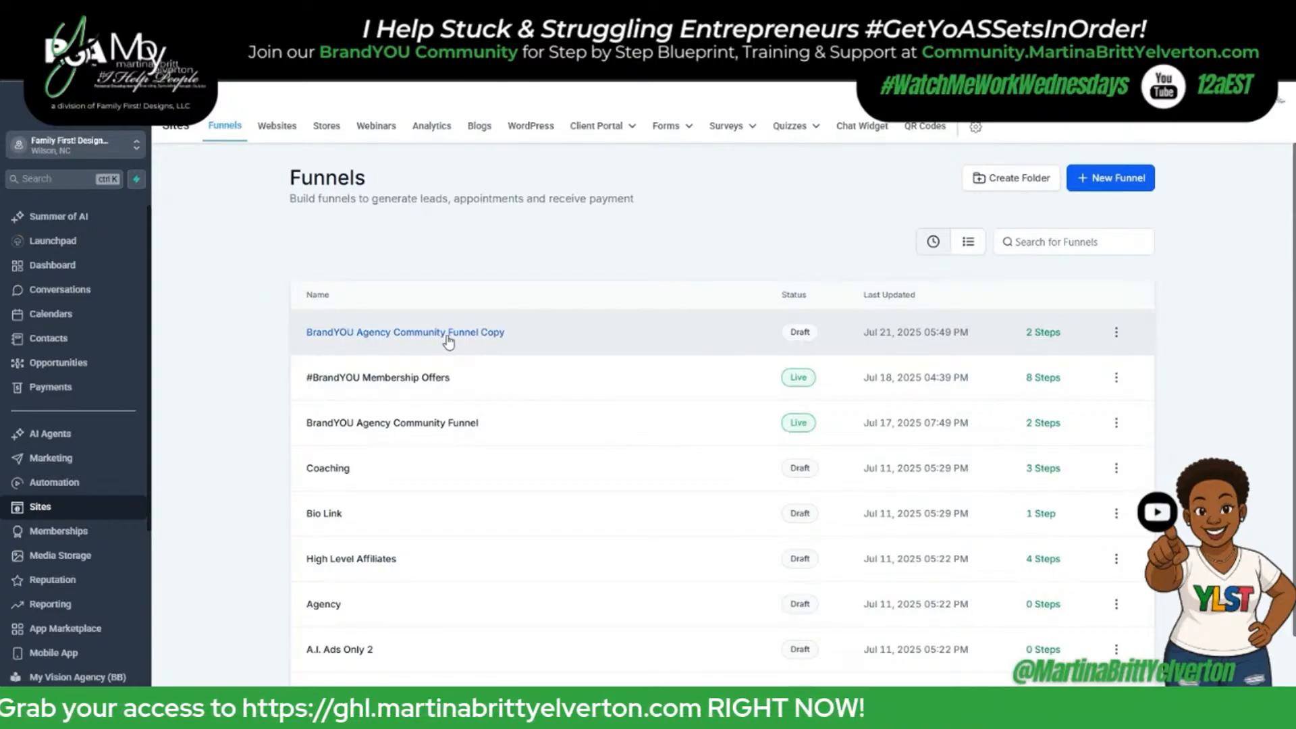
# Open the BrandYOU Agency Community Funnel Copy for editing and reload the blank page.
pyautogui.click(1116, 332)
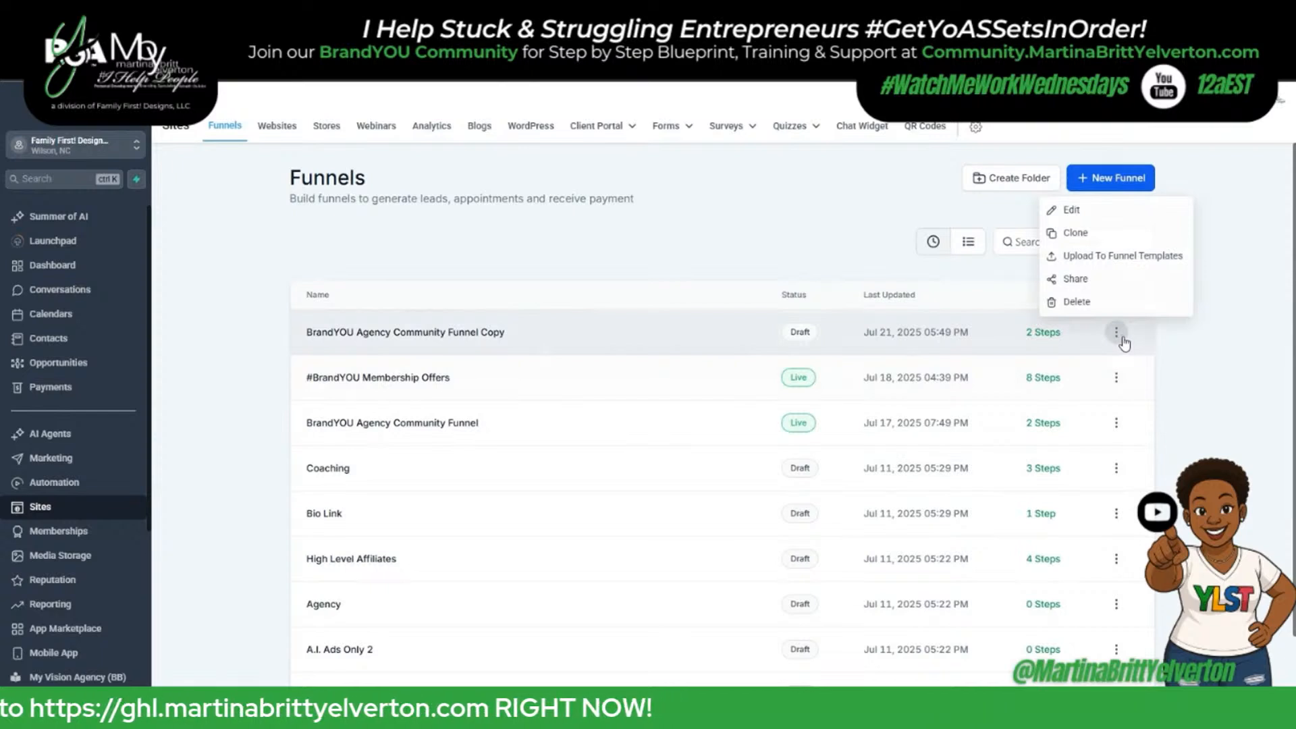
pyautogui.click(1072, 211)
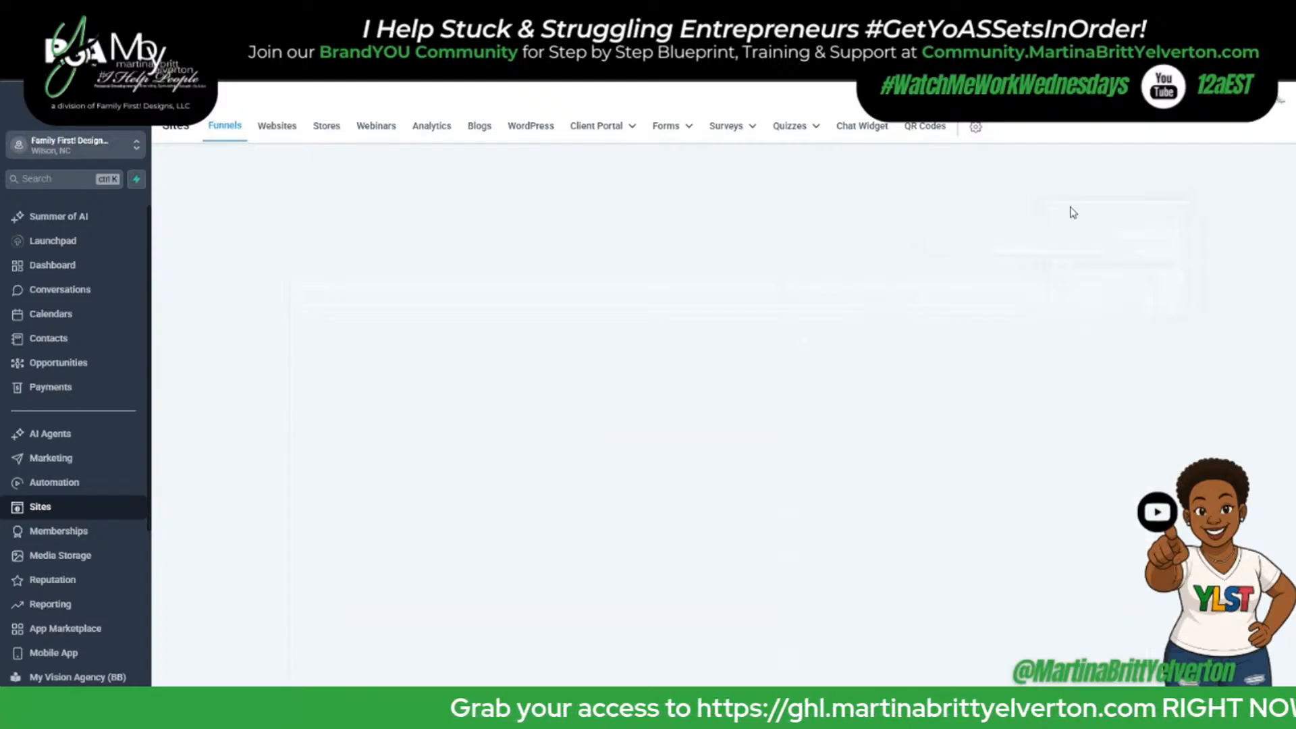
pyautogui.rightClick(857, 278)
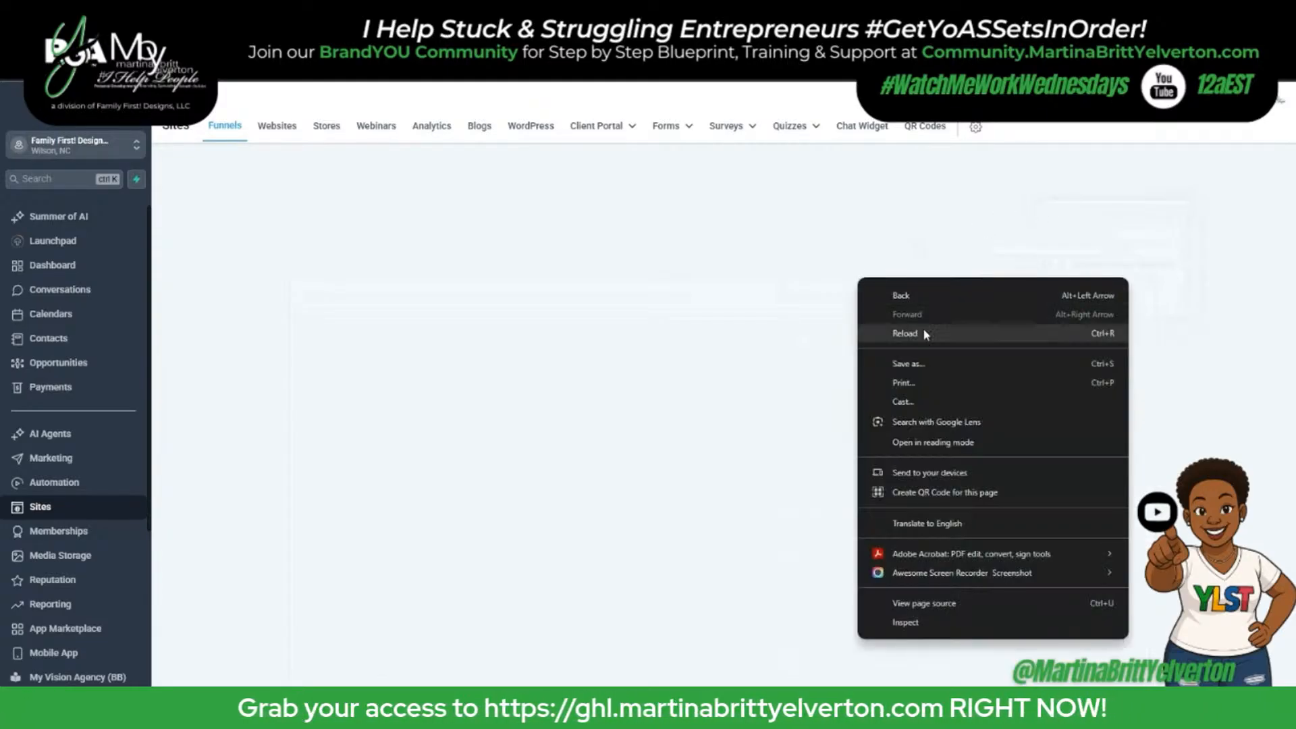
pyautogui.click(926, 334)
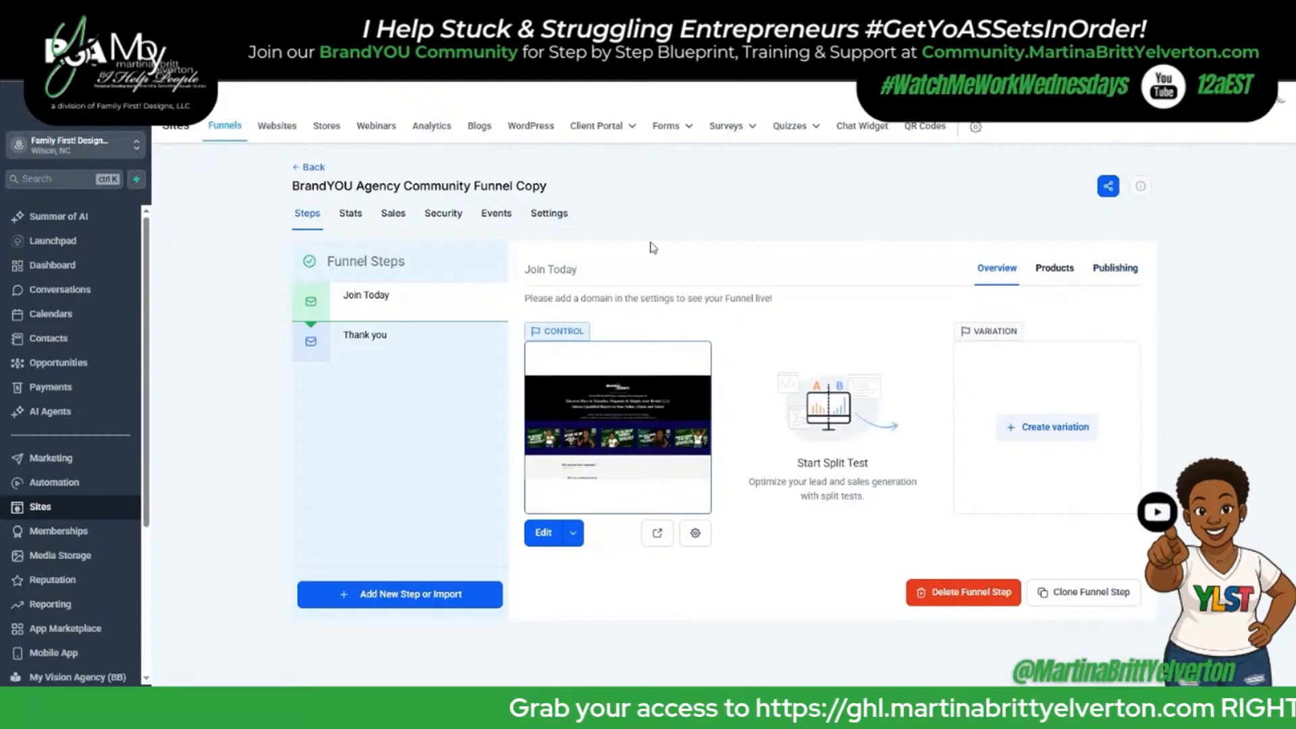
# Change the copied funnel's name in its settings to BrandYOU Emergency "Fix It" Kit Funnel.
pyautogui.click(548, 213)
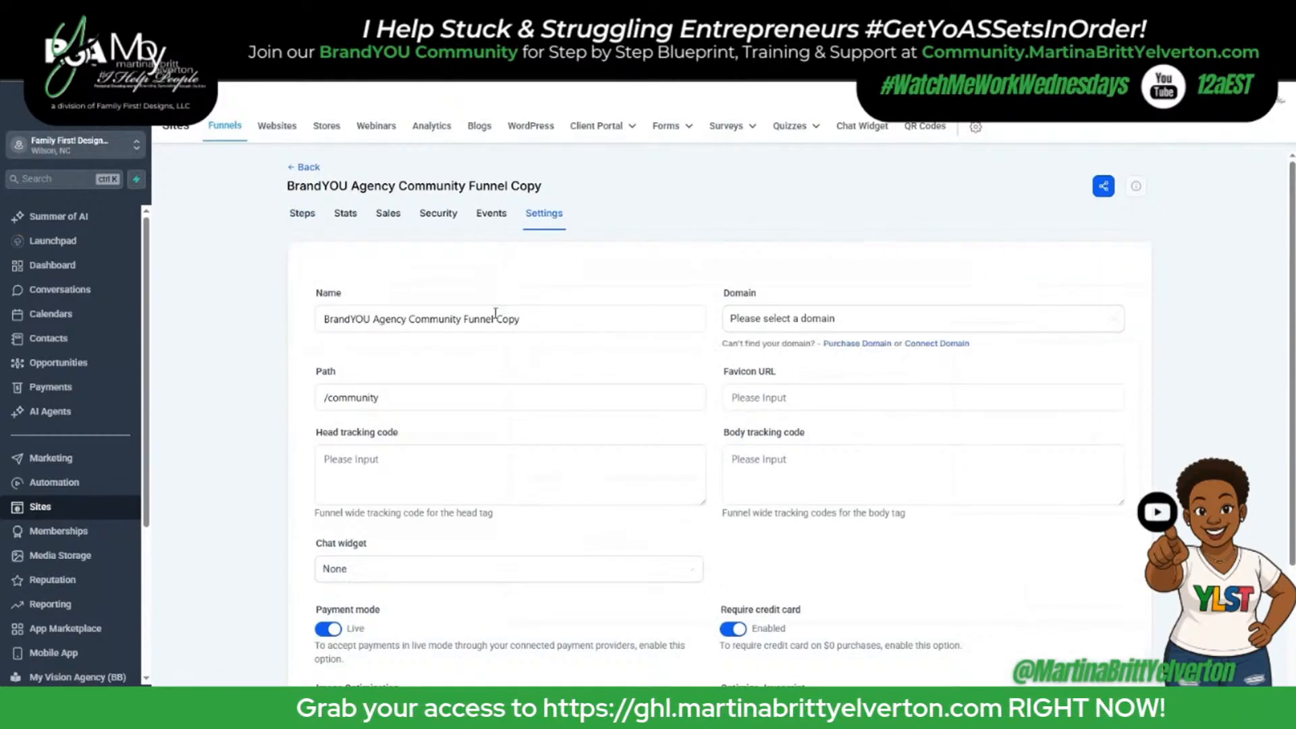
pyautogui.click(496, 317)
pyautogui.moveTo(496, 319); pyautogui.dragTo(558, 319)
pyautogui.press('BackSpace')
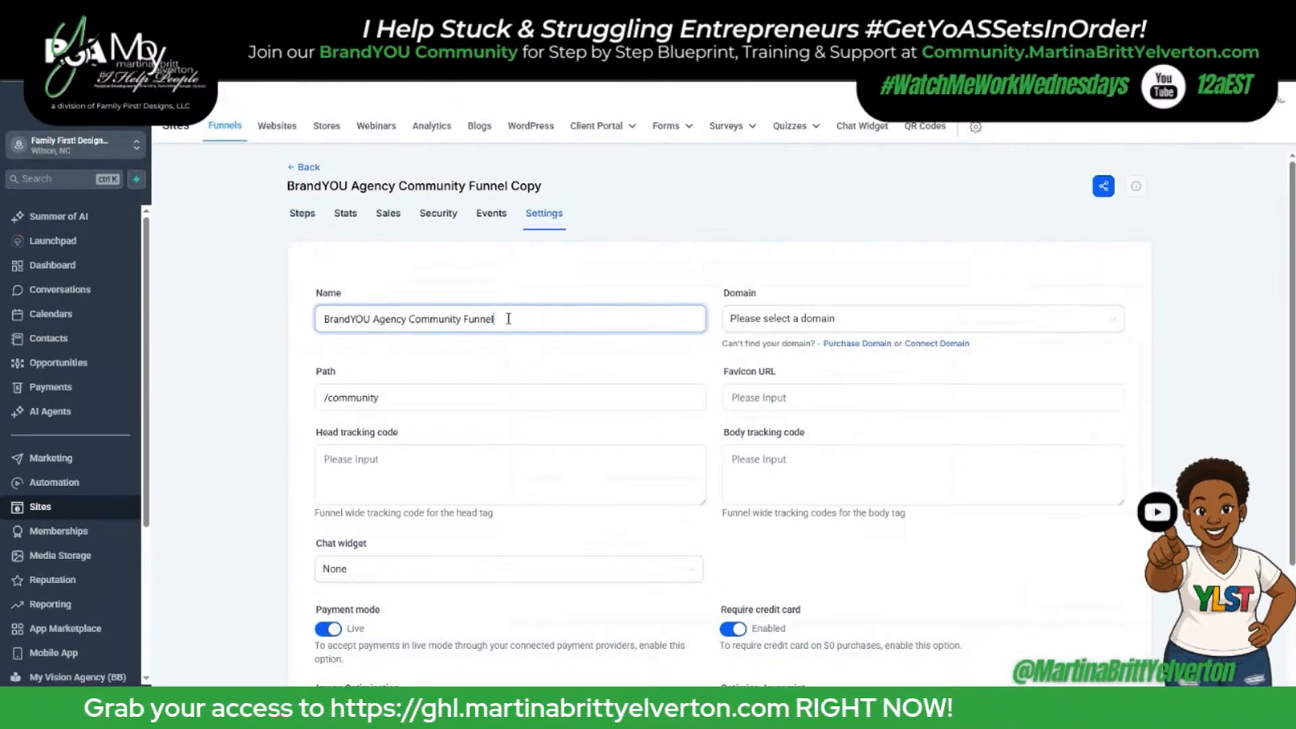
pyautogui.moveTo(461, 319); pyautogui.dragTo(375, 319)
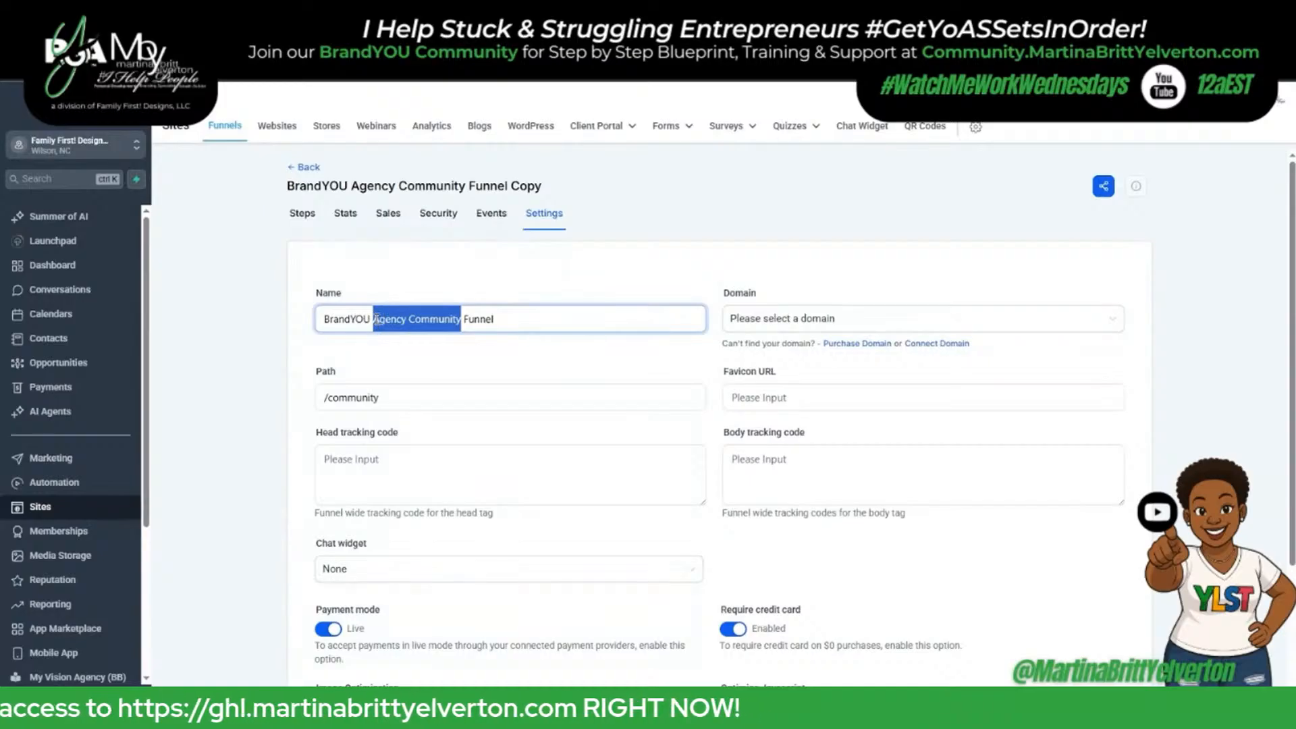
pyautogui.press('BackSpace')
pyautogui.write('Emerge')
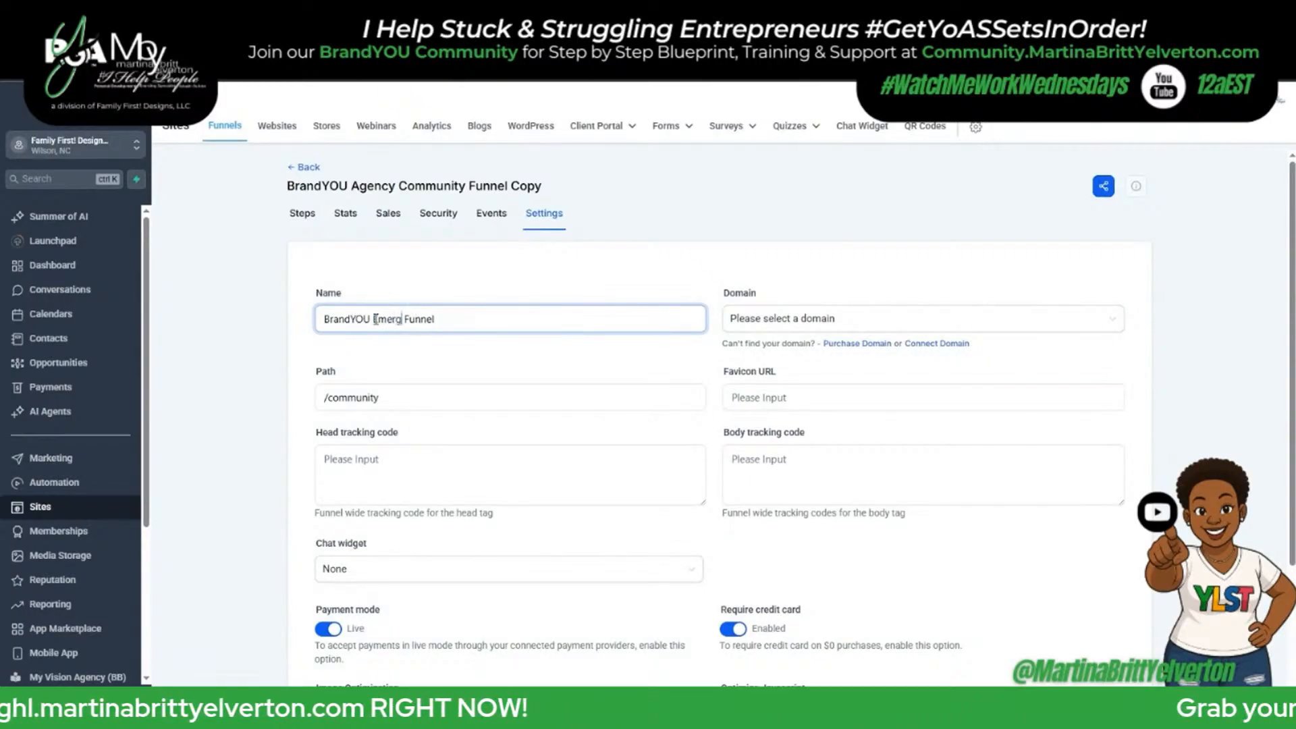
pyautogui.write('ncy ')
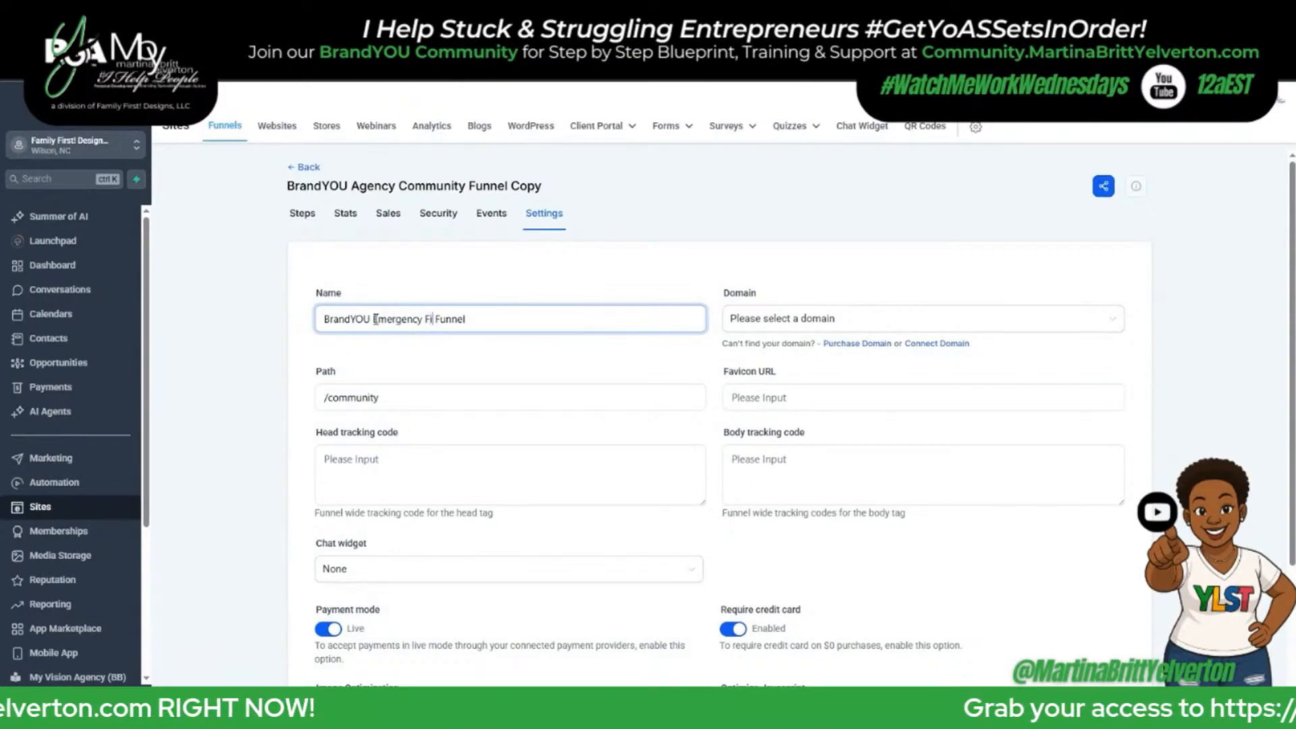
pyautogui.write('"Fix It')
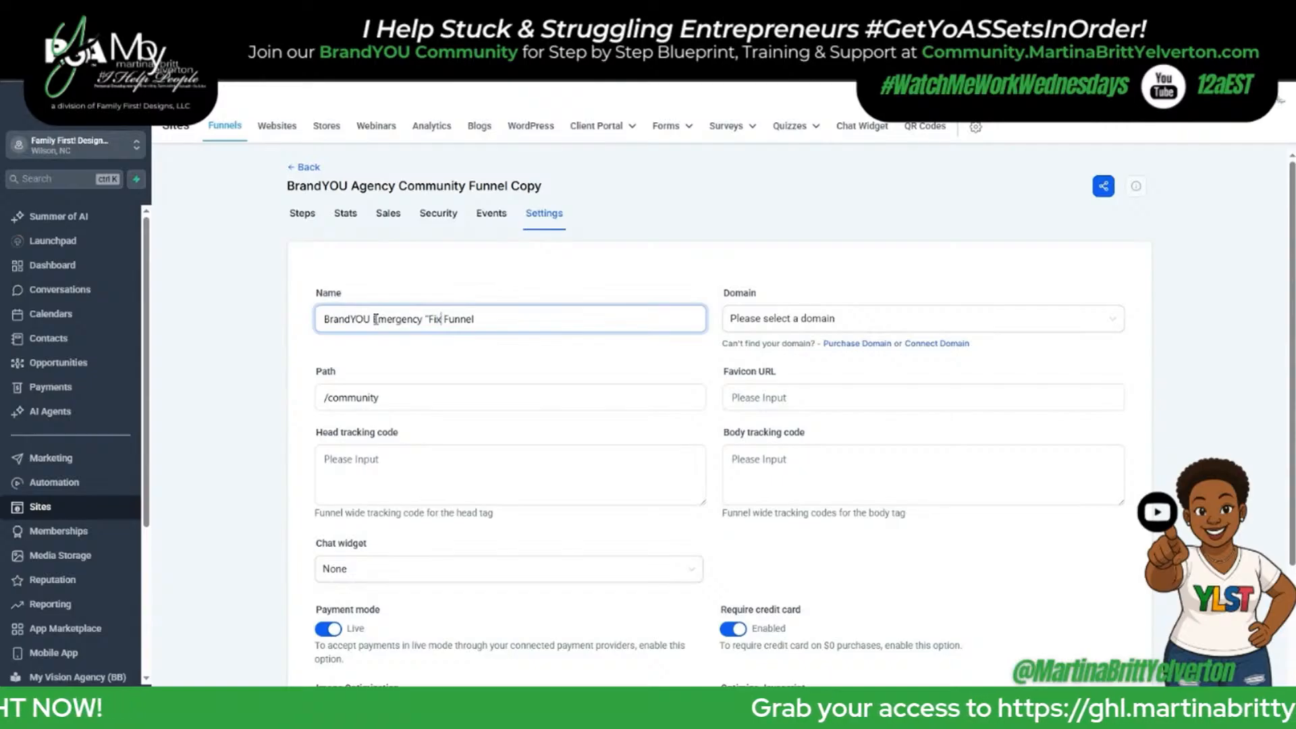
pyautogui.write('" Kit')
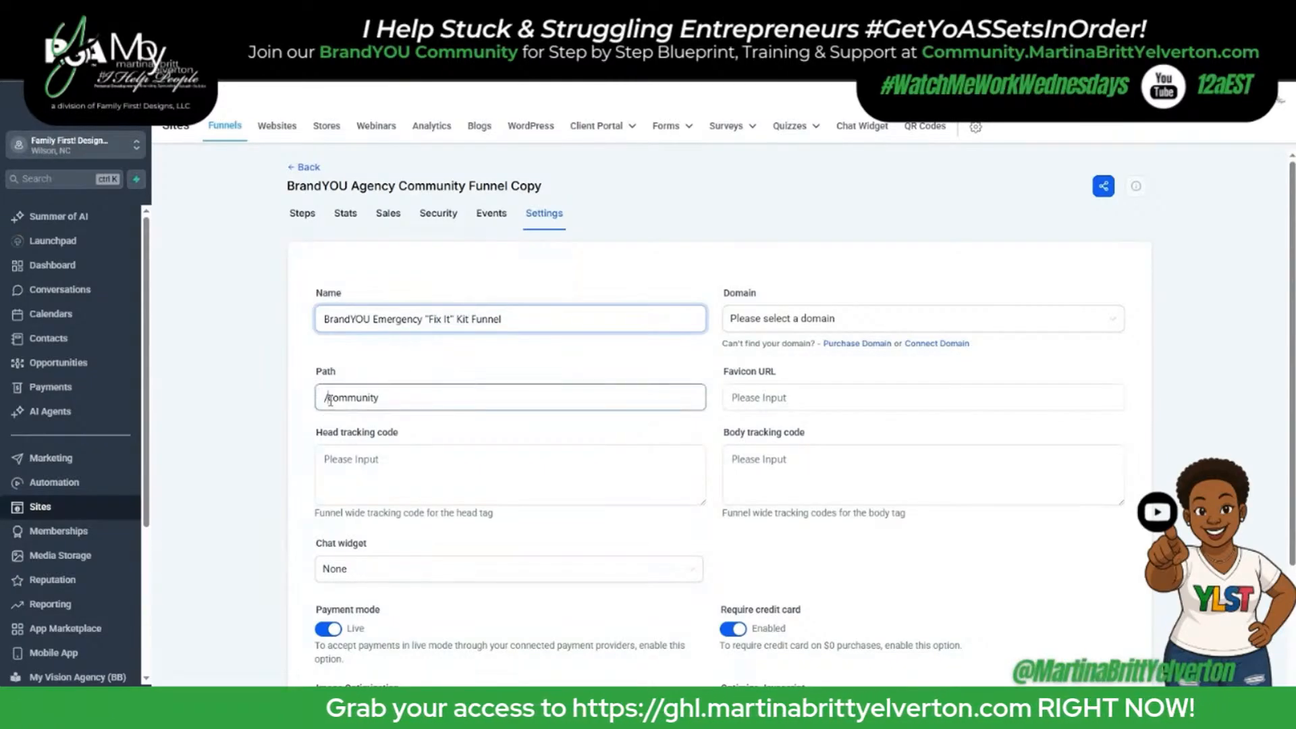
# Set the funnel's path to /brand-you-er-fix-it-kit and save the funnel settings.
pyautogui.moveTo(325, 398); pyautogui.dragTo(412, 401)
pyautogui.write('/bran')
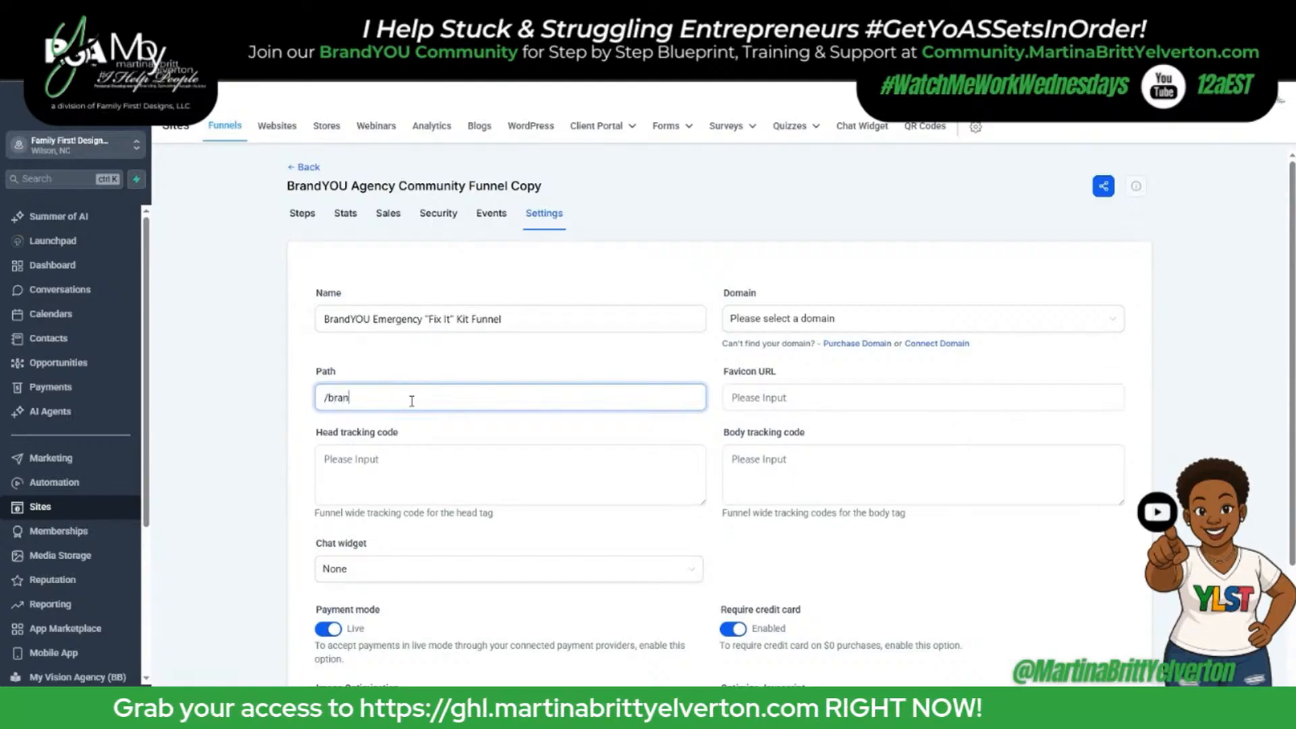
pyautogui.write('d-you-')
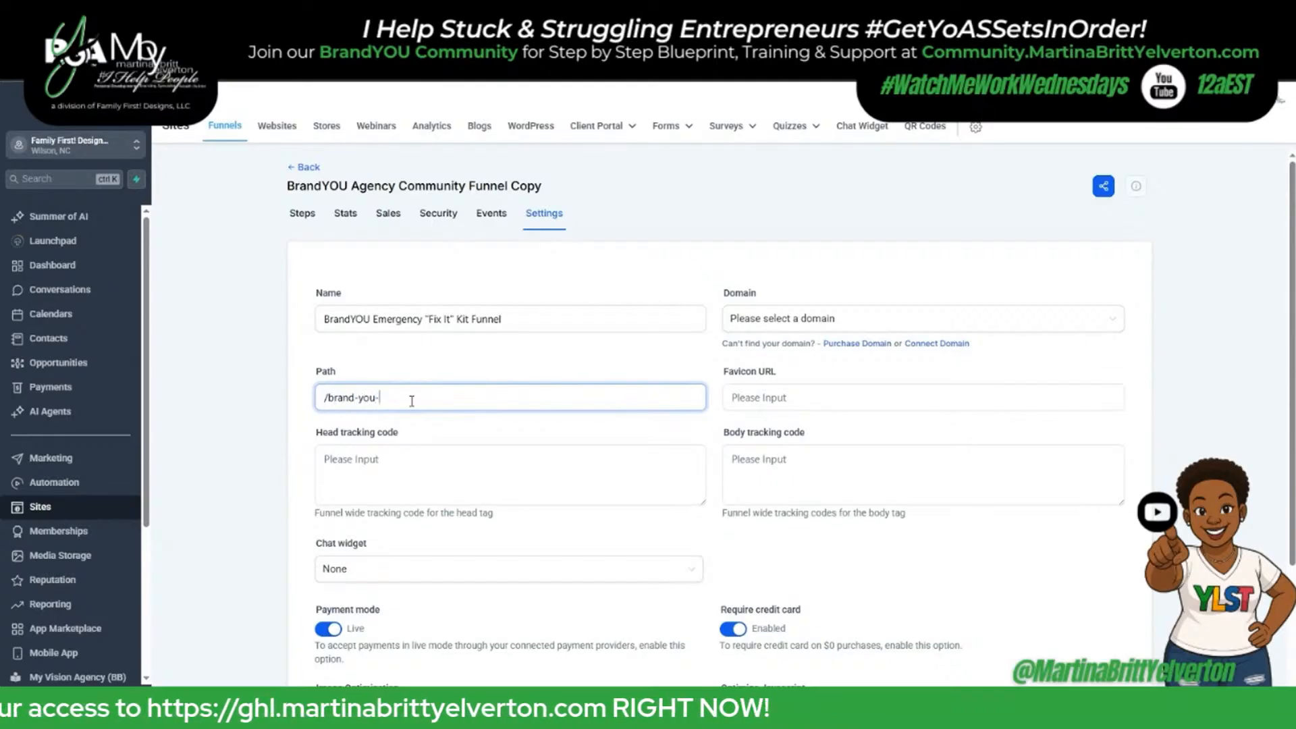
pyautogui.write('eme')
pyautogui.press('BackSpace')
pyautogui.press('BackSpace')
pyautogui.write('r-')
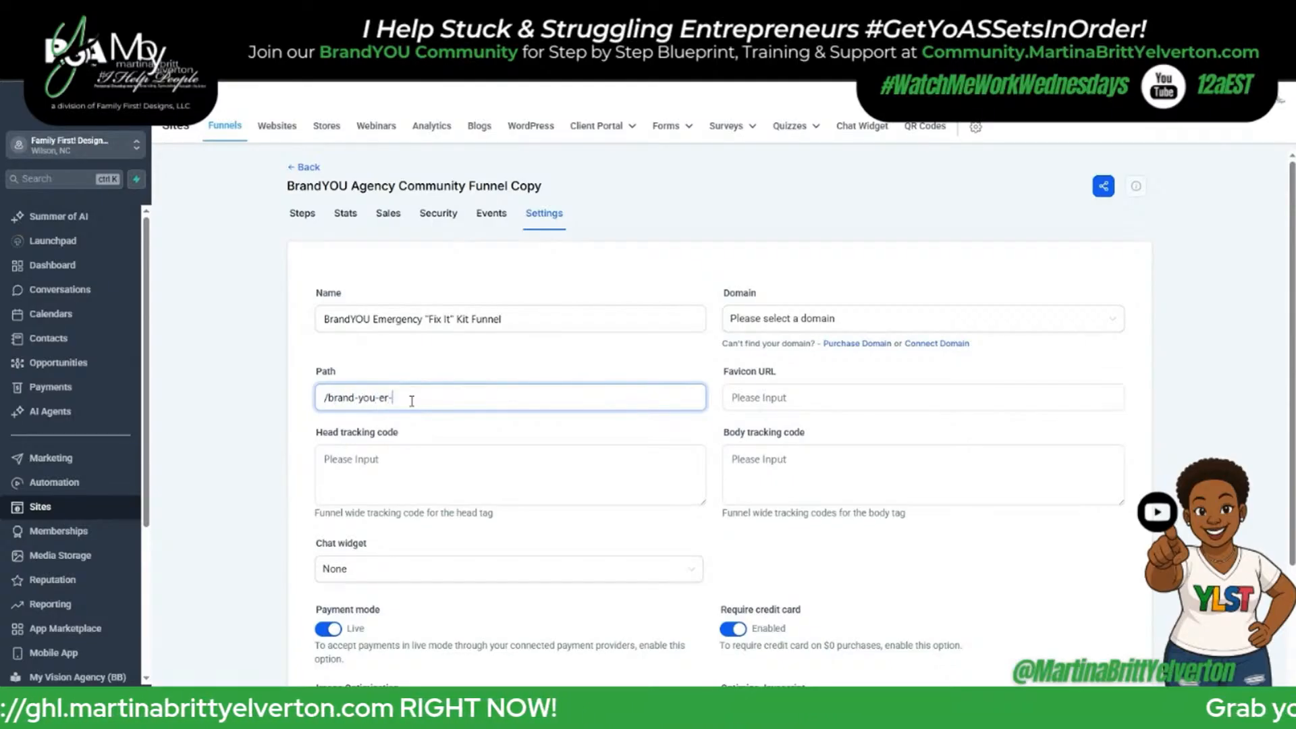
pyautogui.write('fix-it')
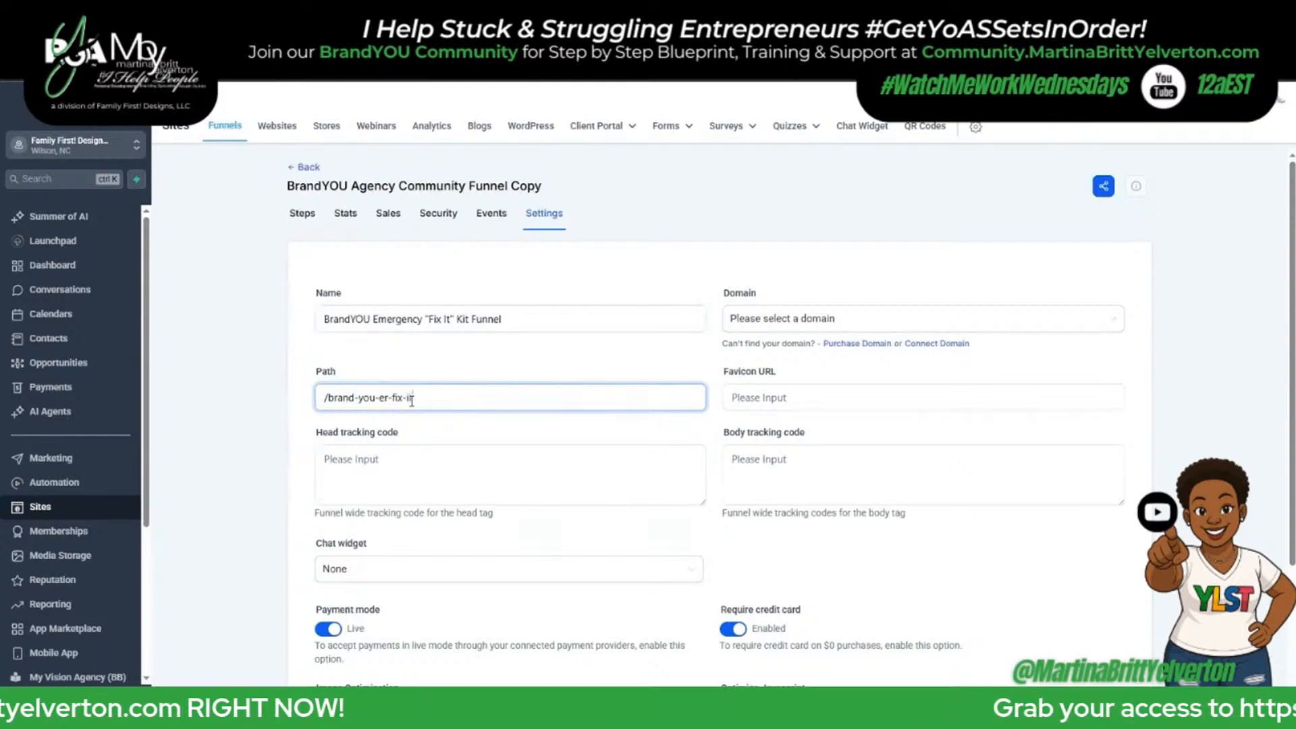
pyautogui.write('-kit')
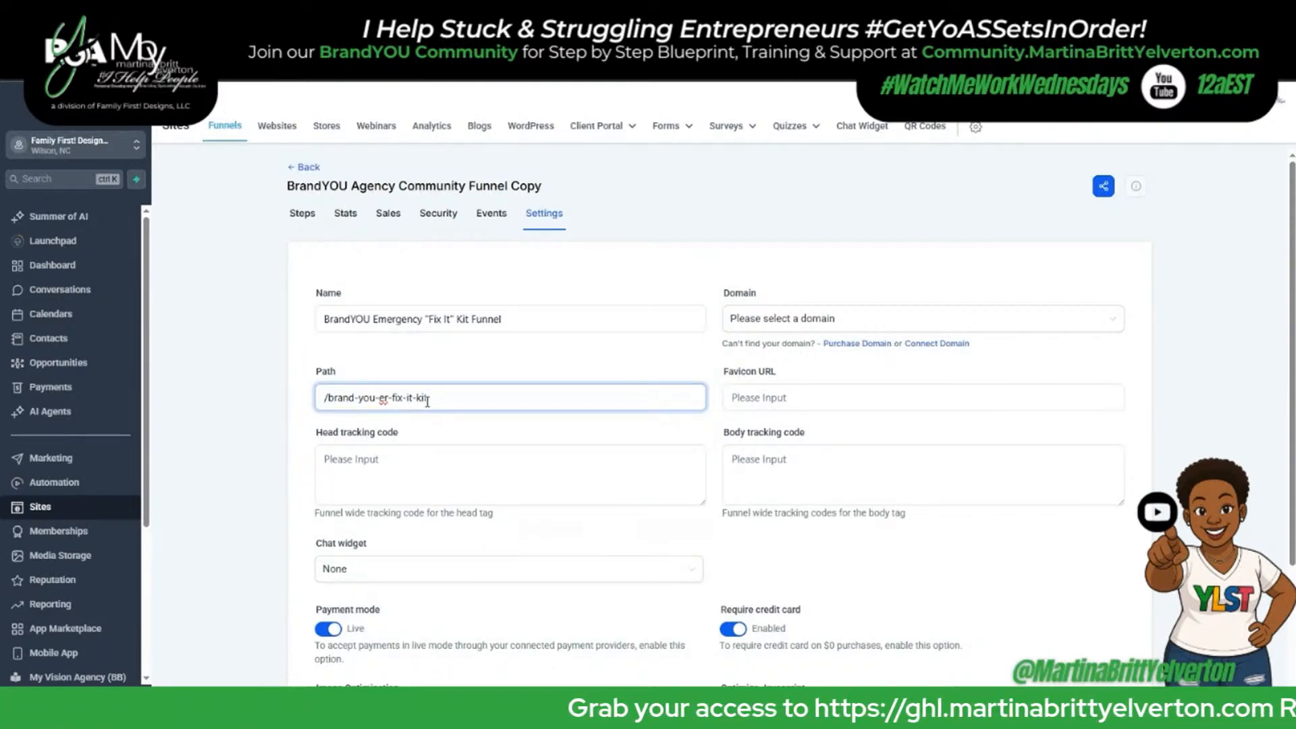
pyautogui.scroll(-3, 593, 367)
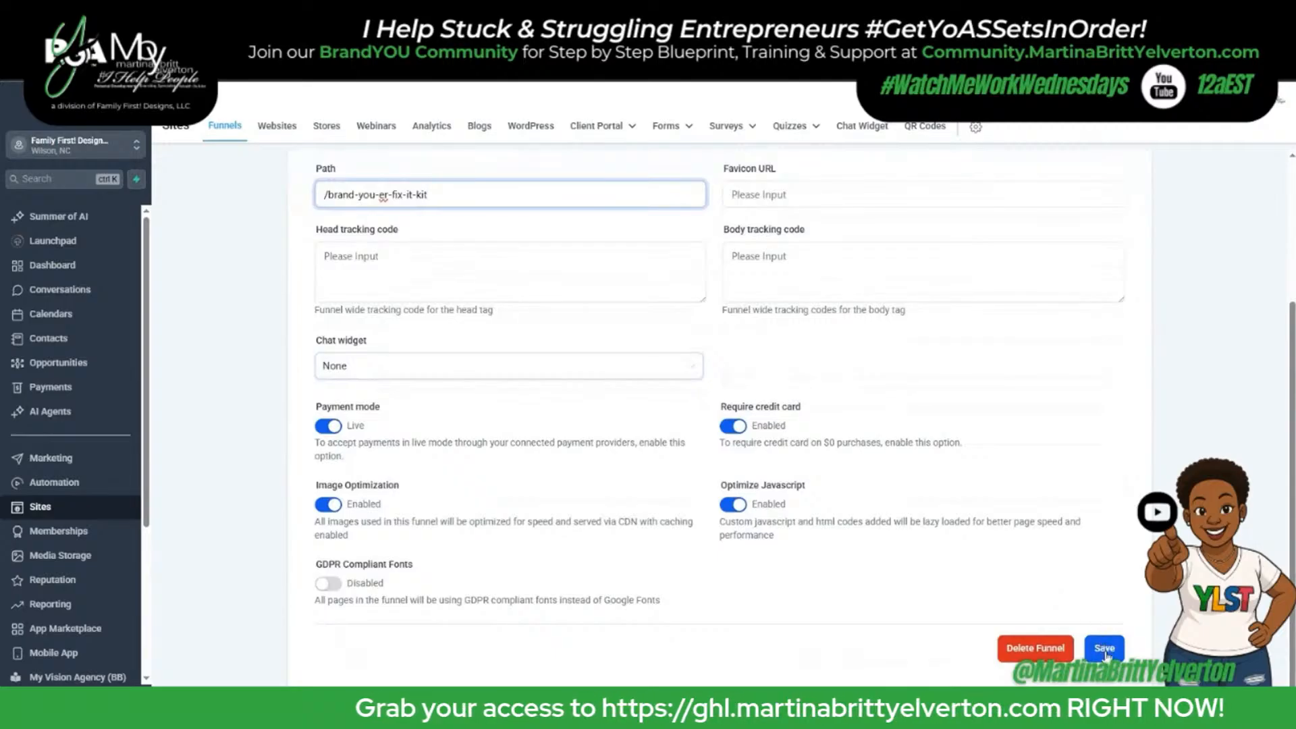
pyautogui.click(1105, 649)
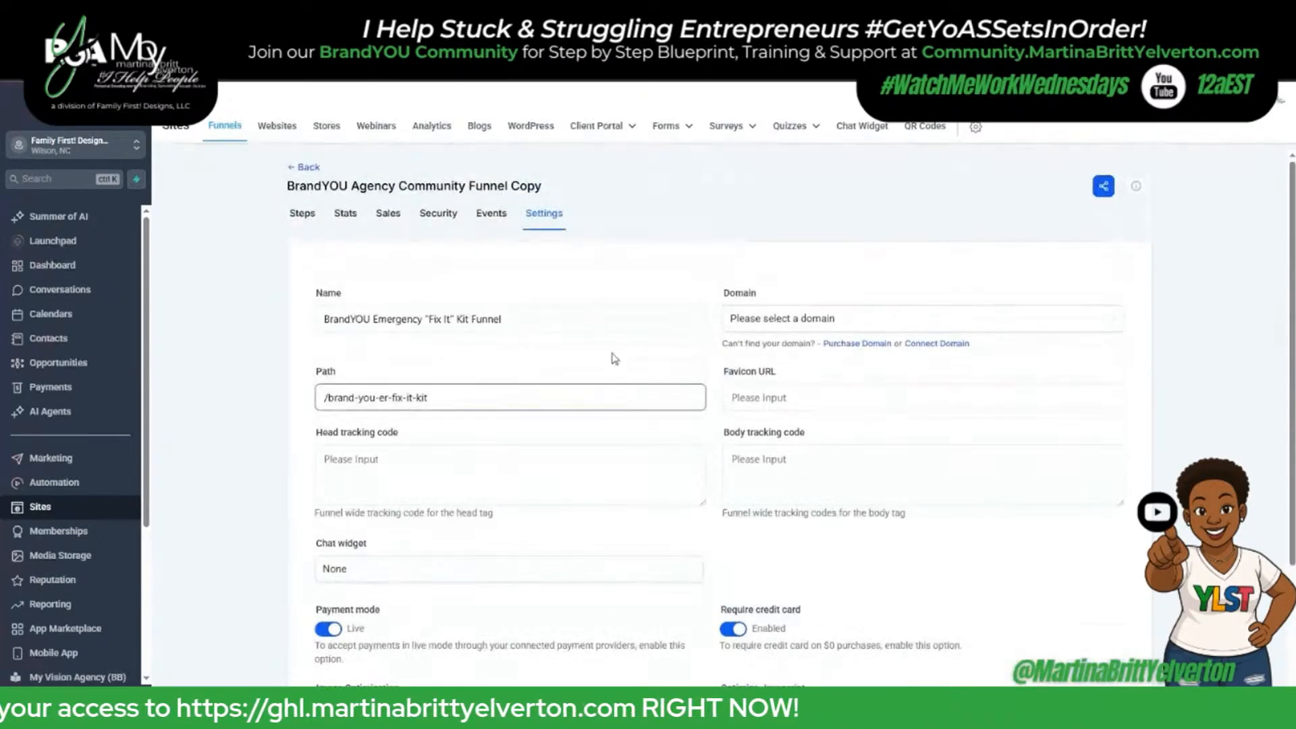
# Go back from the funnel's steps to the funnels overview and list the funnels by most recent update.
pyautogui.click(304, 216)
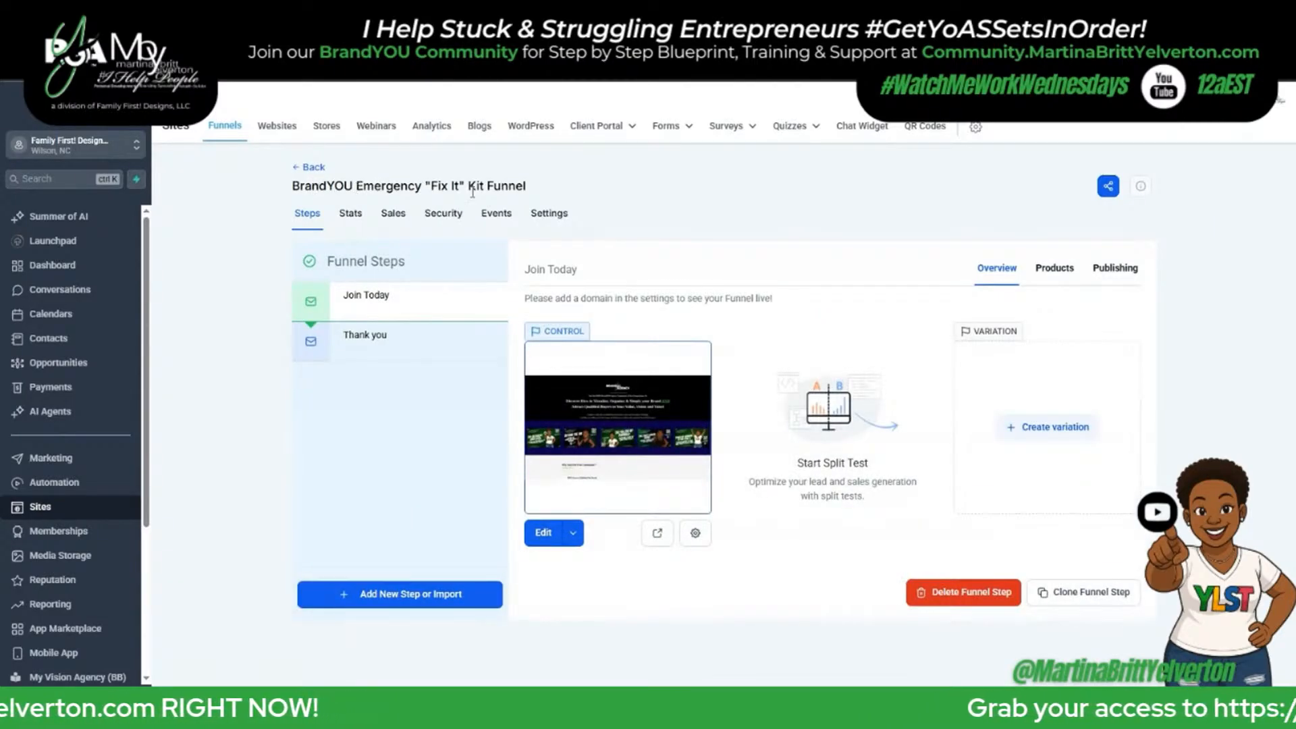
pyautogui.click(311, 168)
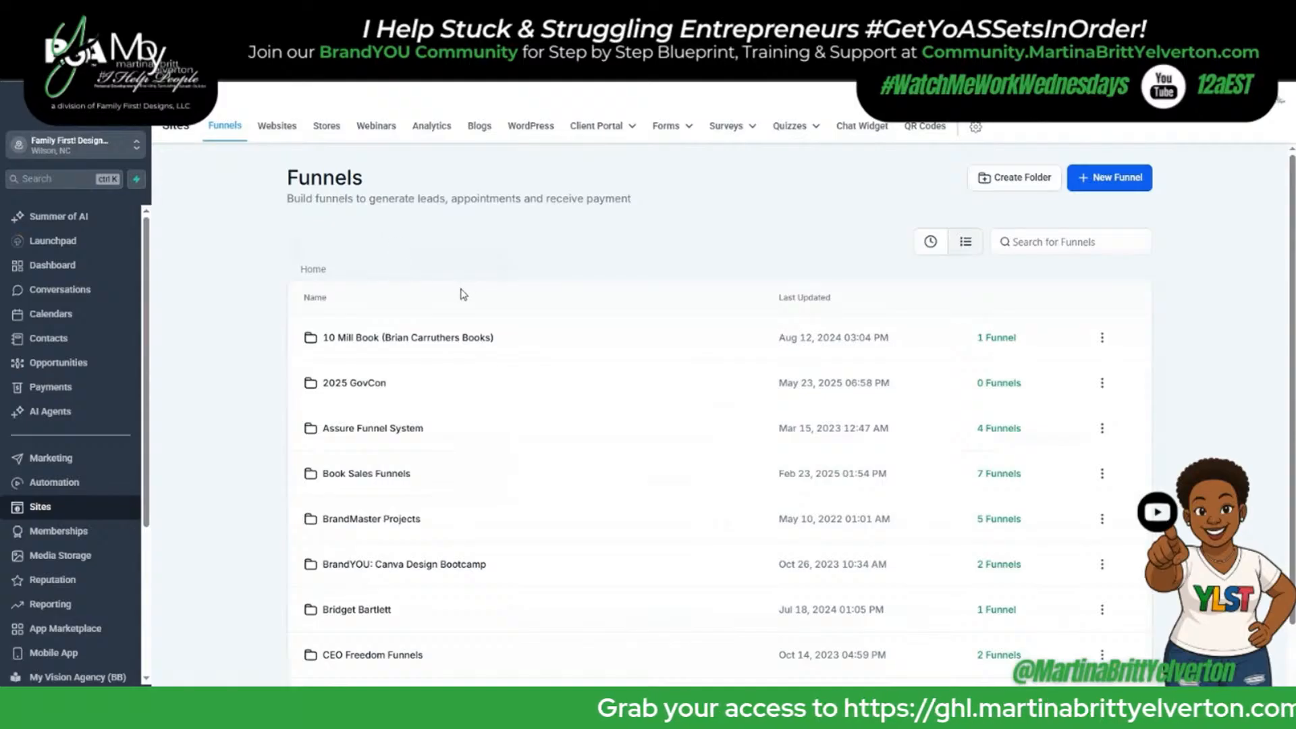
pyautogui.click(930, 243)
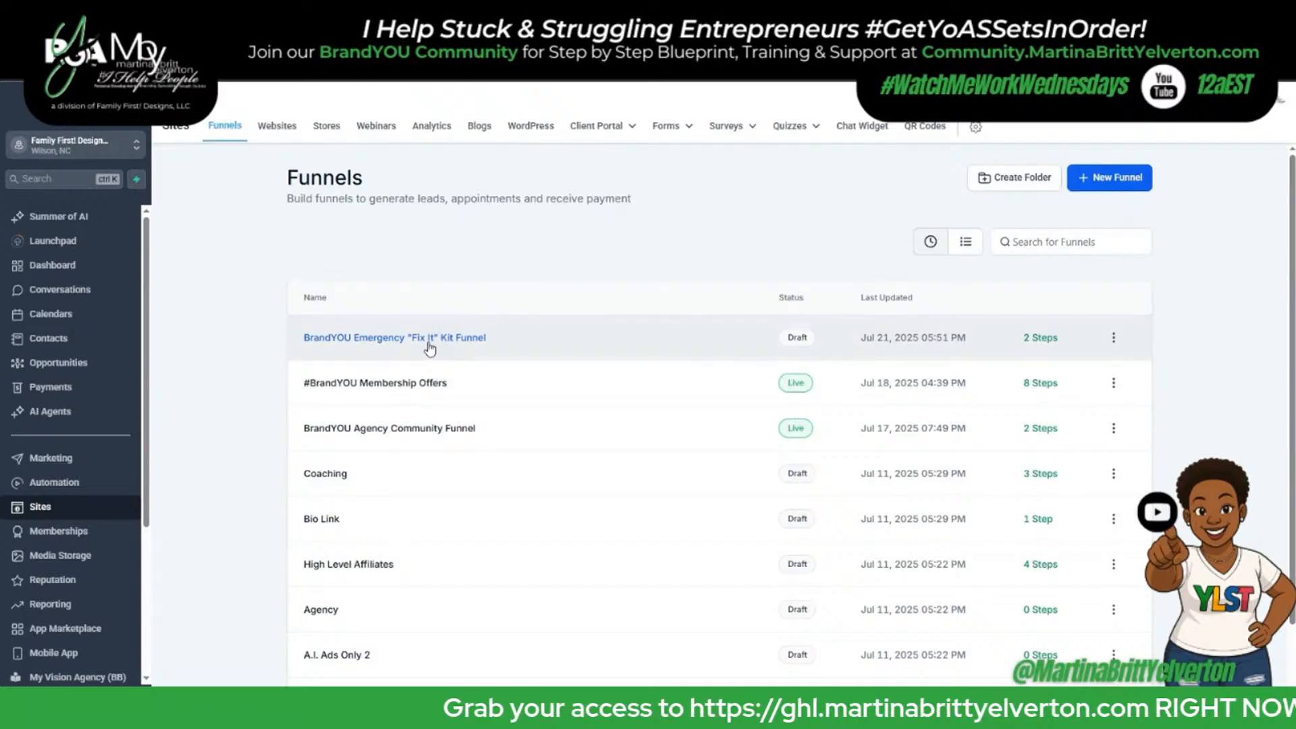
# Create a new funnel from blank named Demo ER Fix It Kit.
pyautogui.click(1122, 178)
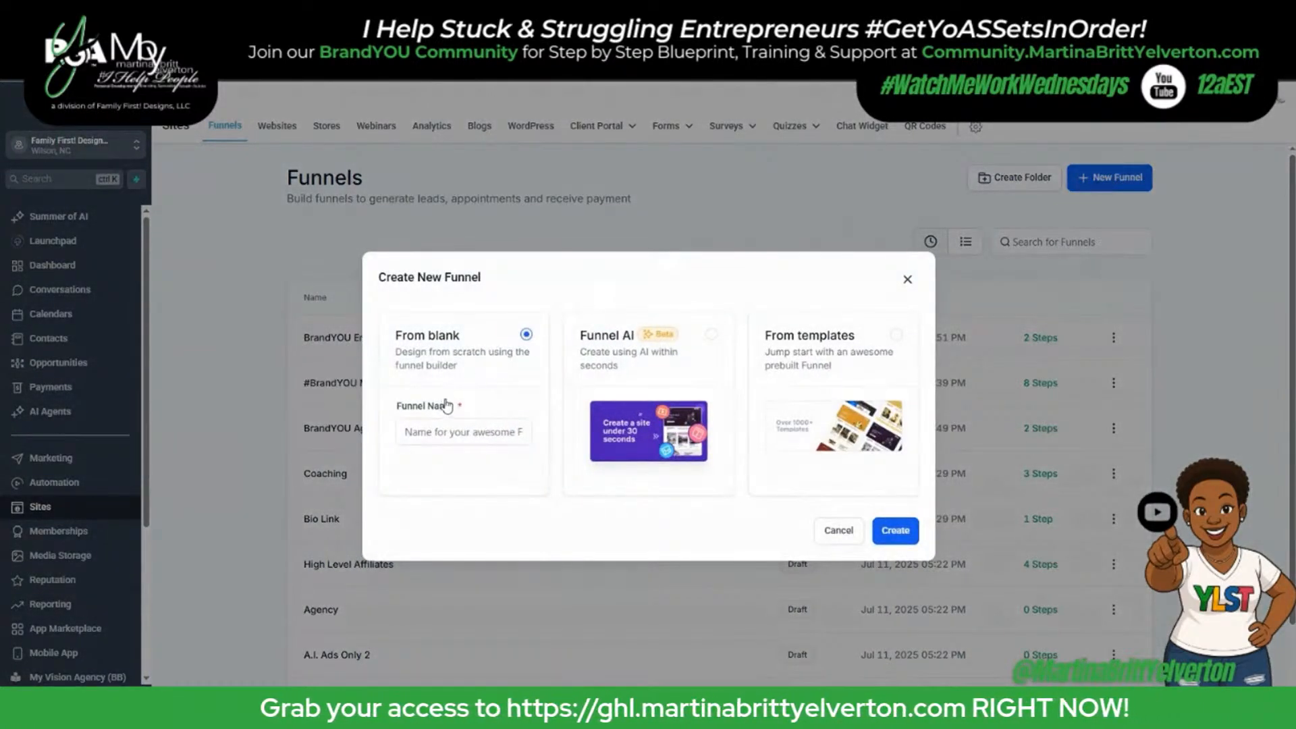
pyautogui.click(442, 434)
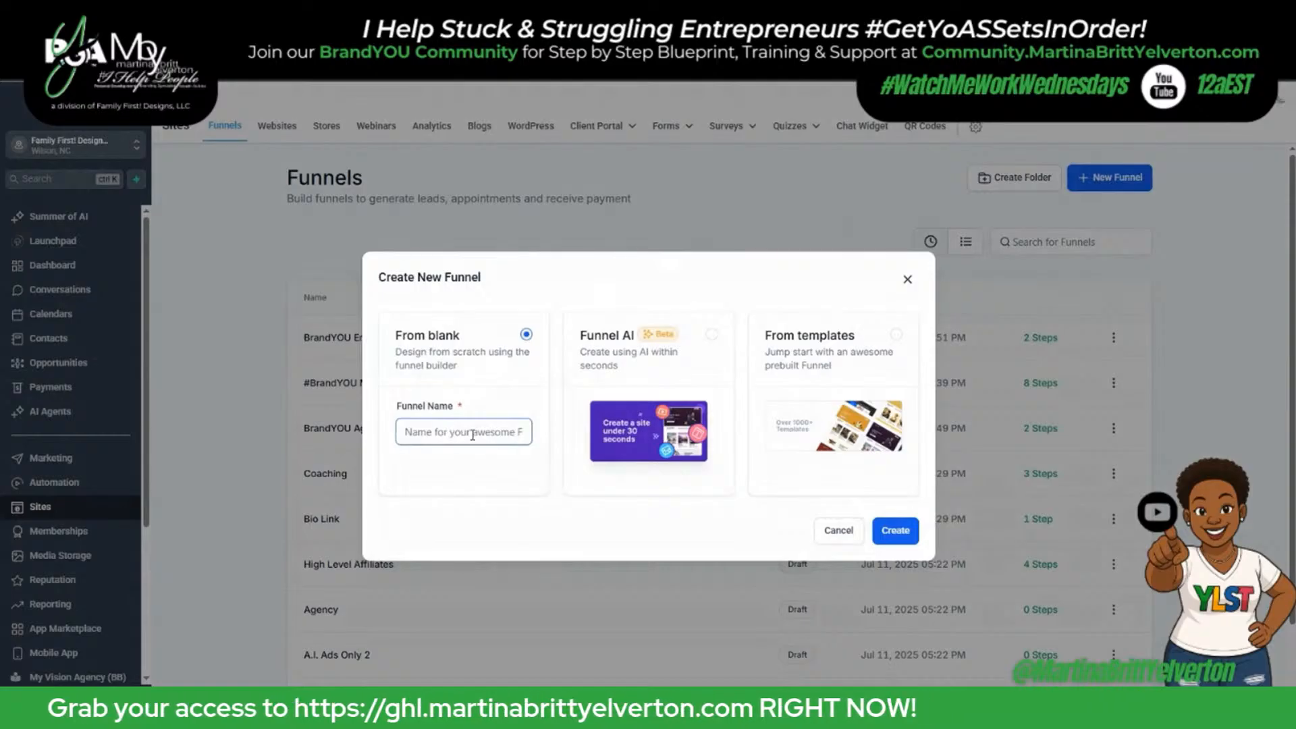
pyautogui.click(465, 433)
pyautogui.write('D')
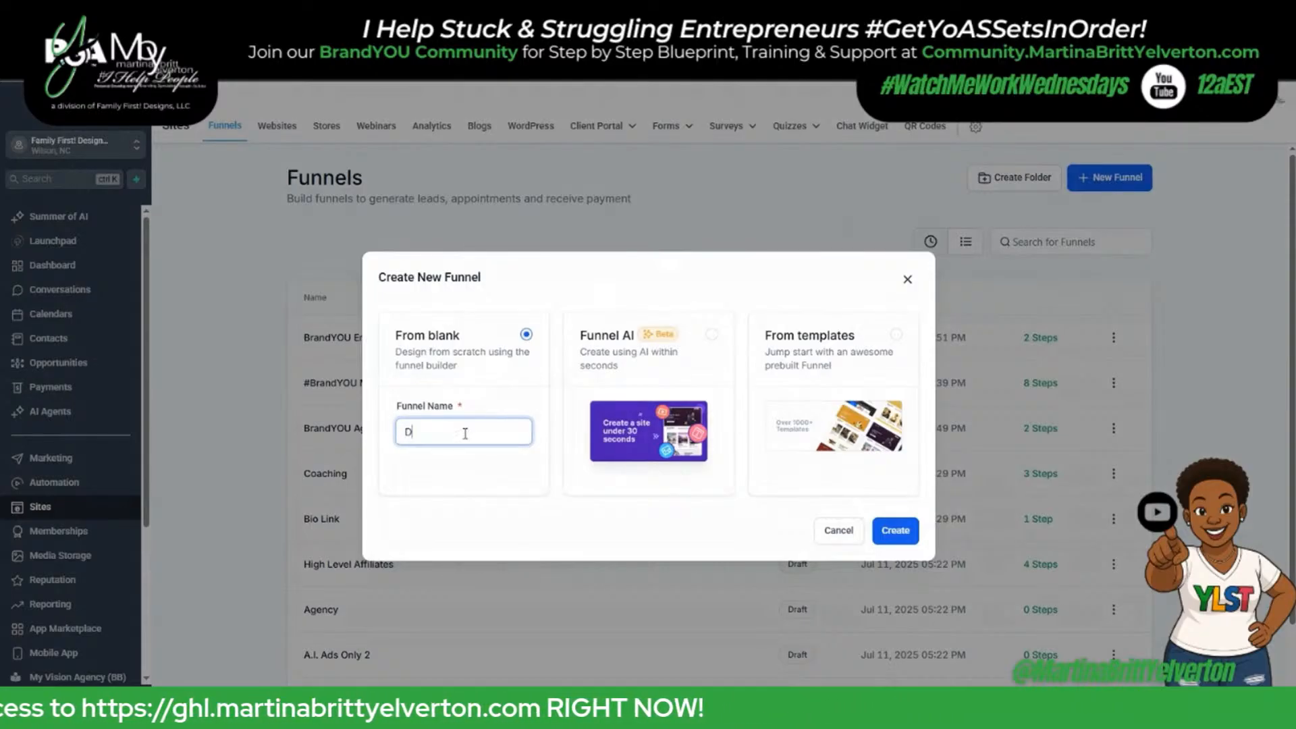
pyautogui.write('emo ER F')
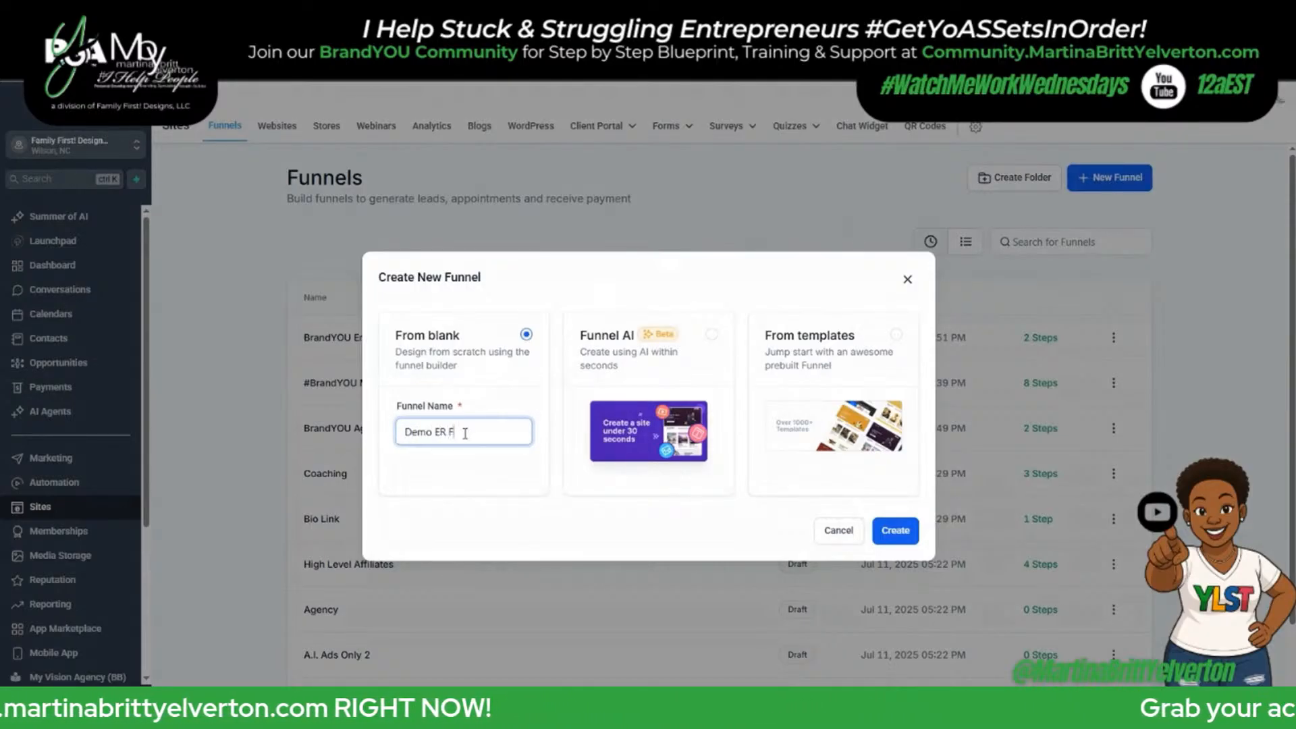
pyautogui.write('ix It Kit')
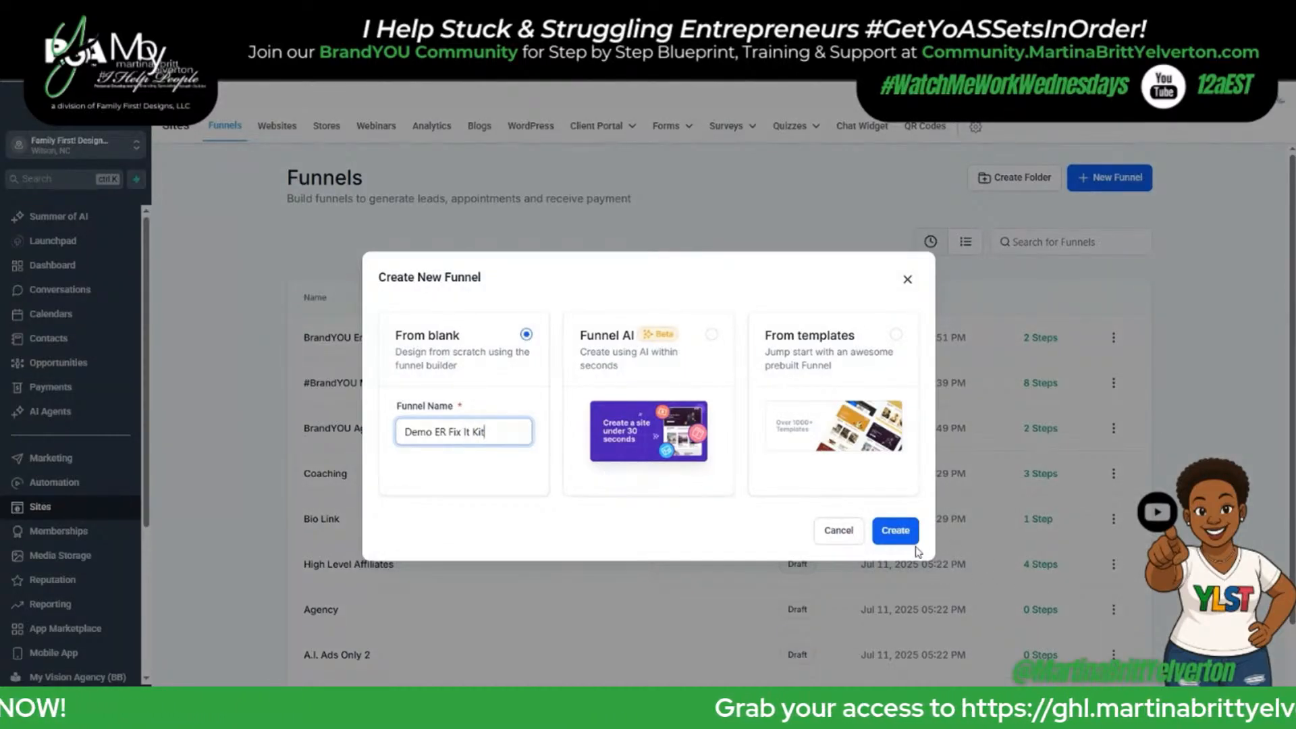
pyautogui.click(886, 531)
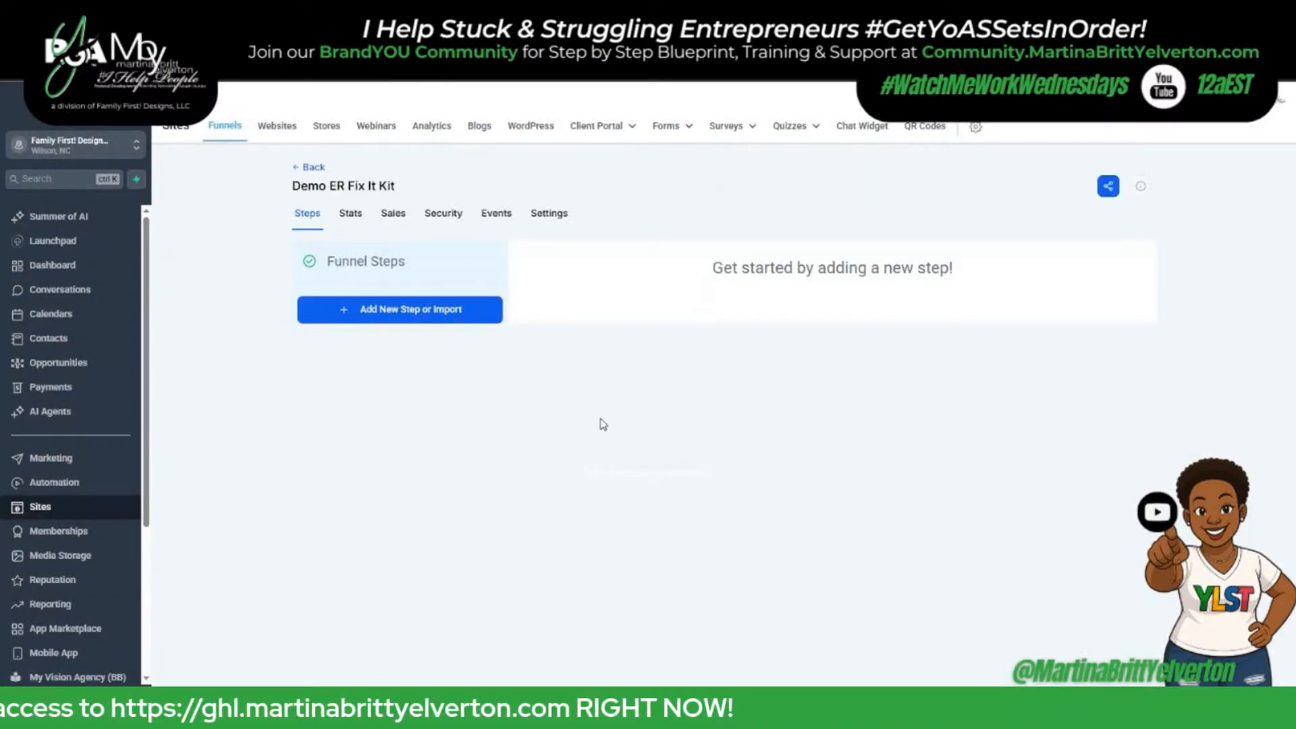
# Start a new step in the Demo ER Fix It Kit funnel and name its page Opt-In Page.
pyautogui.click(379, 315)
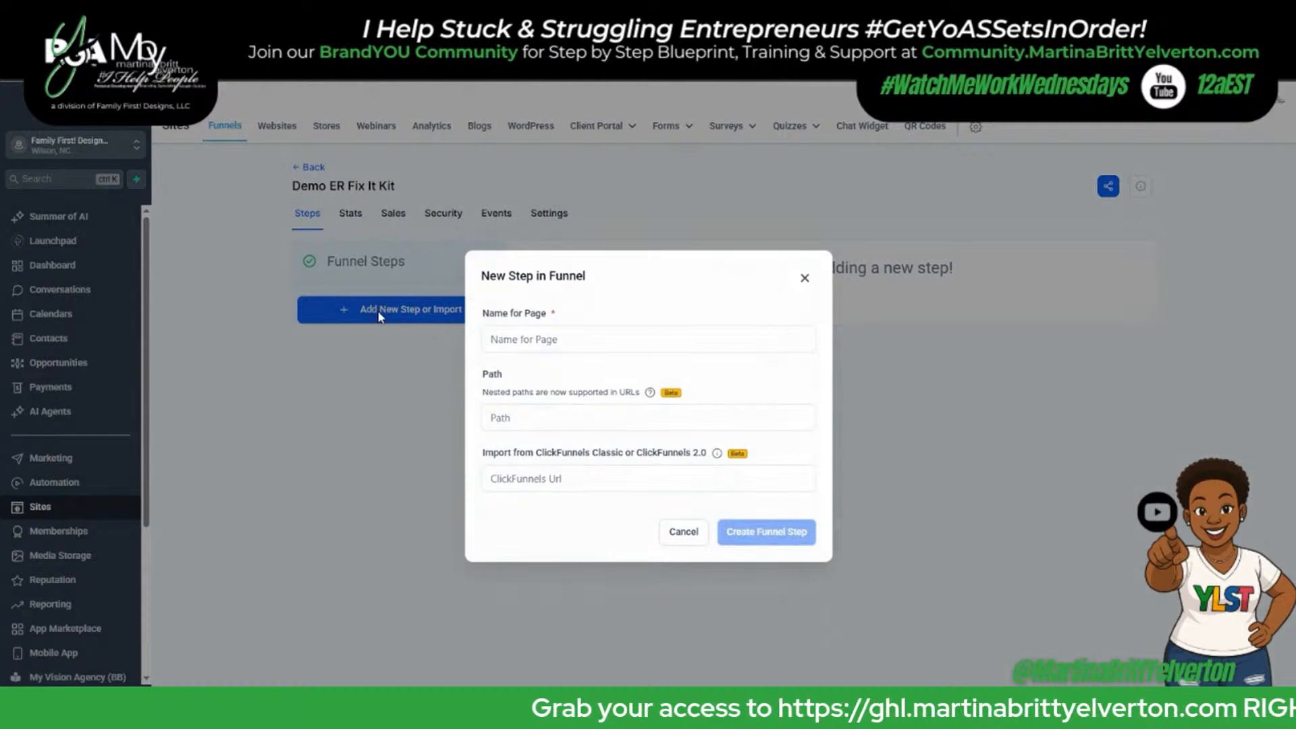
pyautogui.click(571, 338)
pyautogui.write('Op')
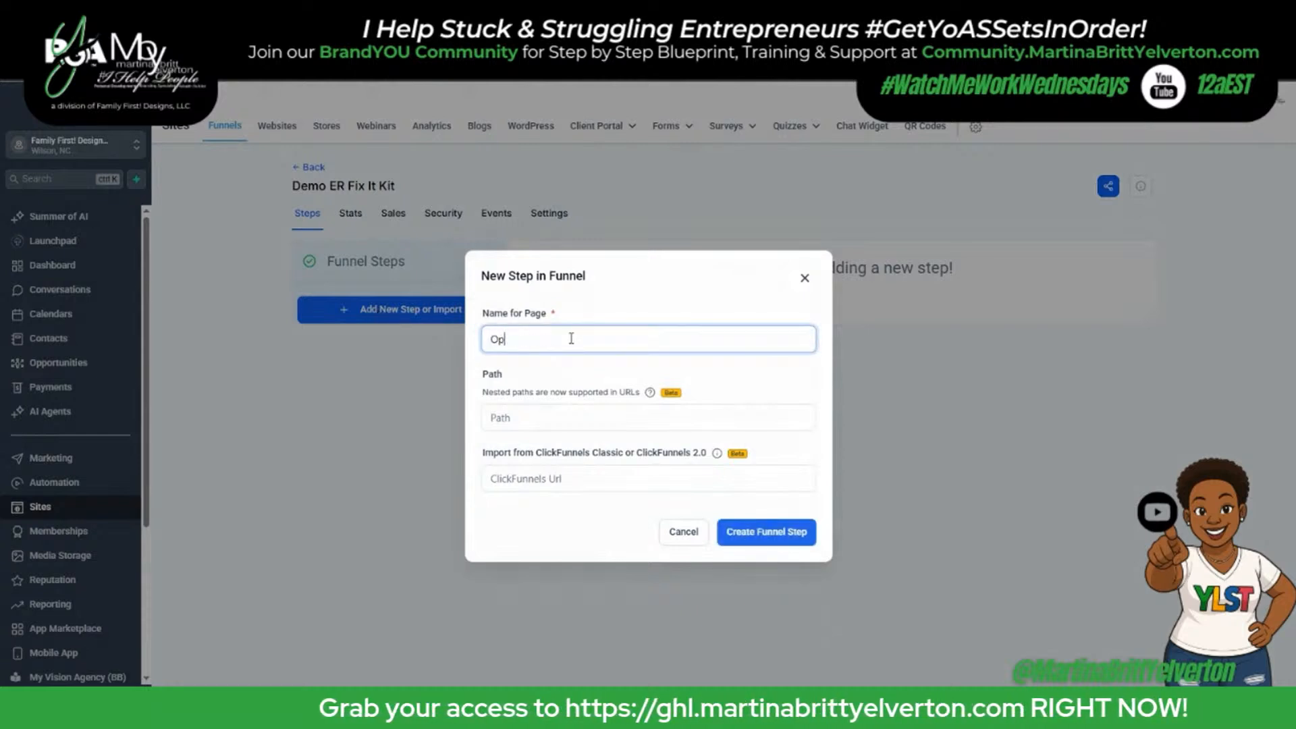
pyautogui.write('t-In')
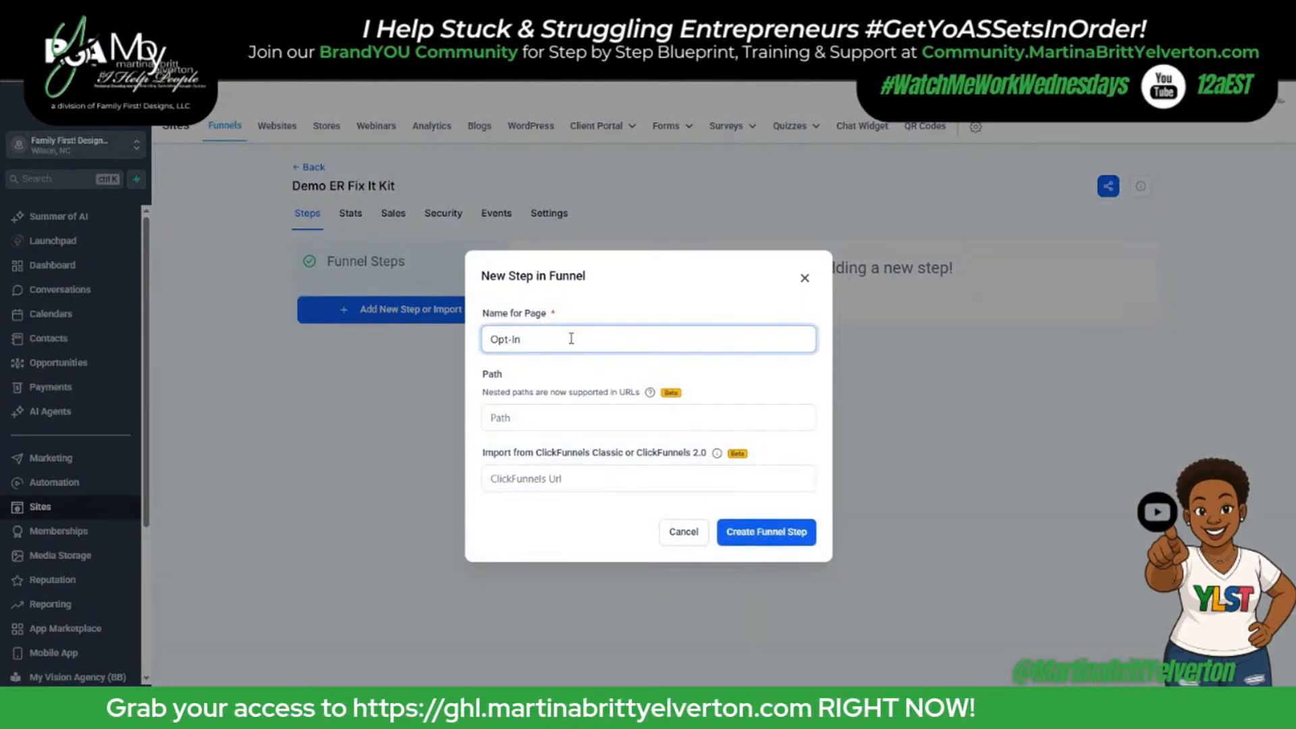
pyautogui.write(' Page')
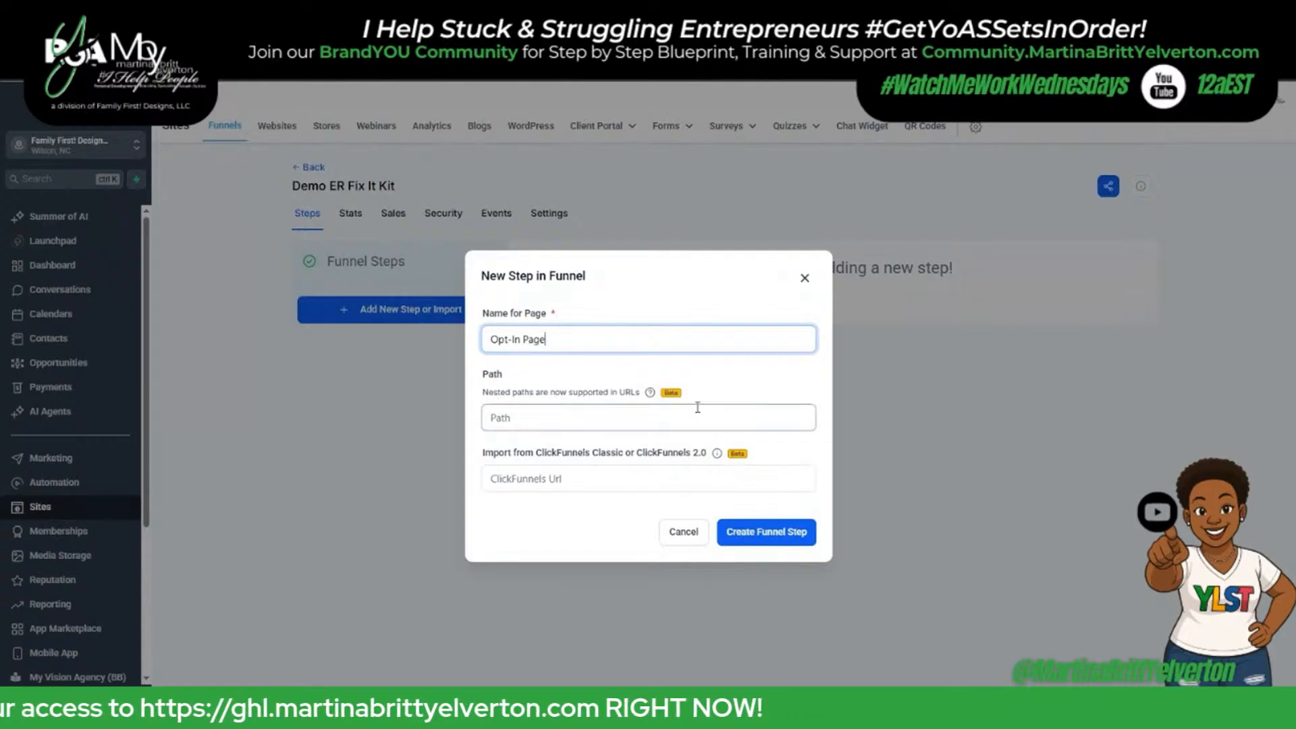
# Set the new step's path to demo-er-fix-it-kit-opt-in and create the funnel step.
pyautogui.click(548, 419)
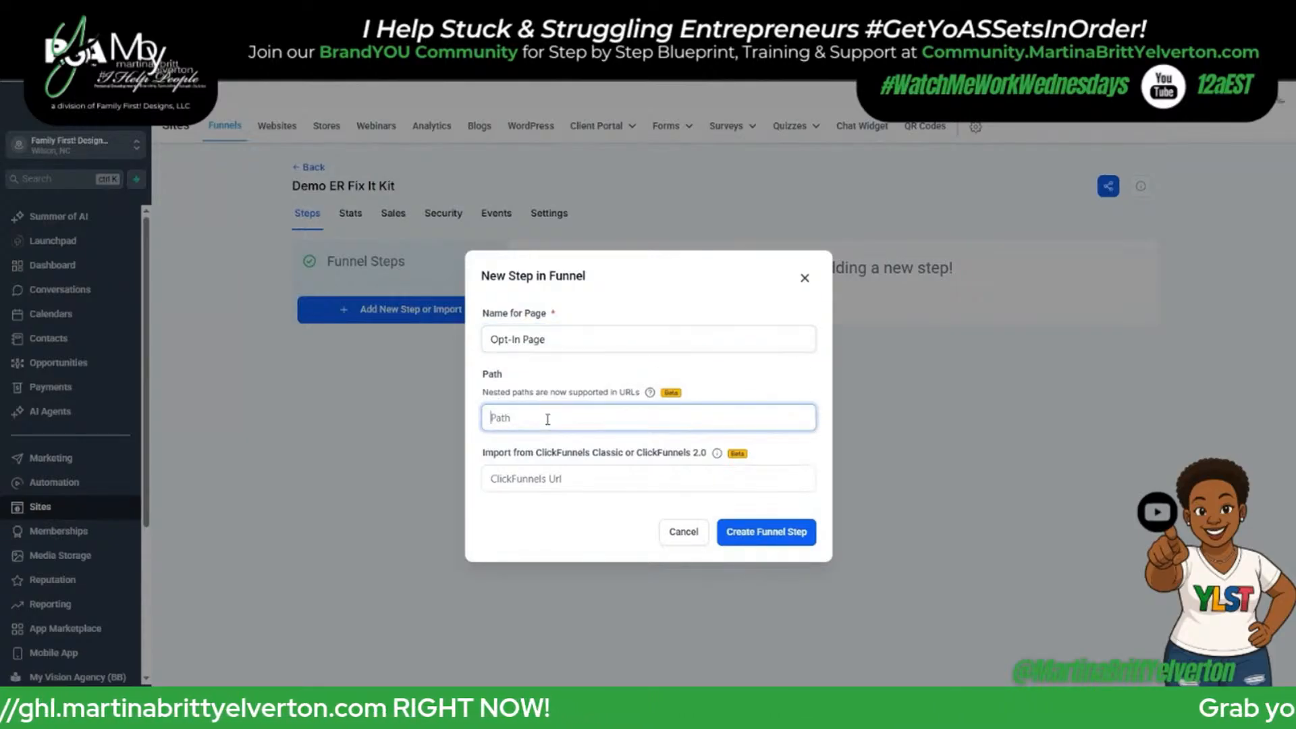
pyautogui.write('e')
pyautogui.press('BackSpace')
pyautogui.write('demo')
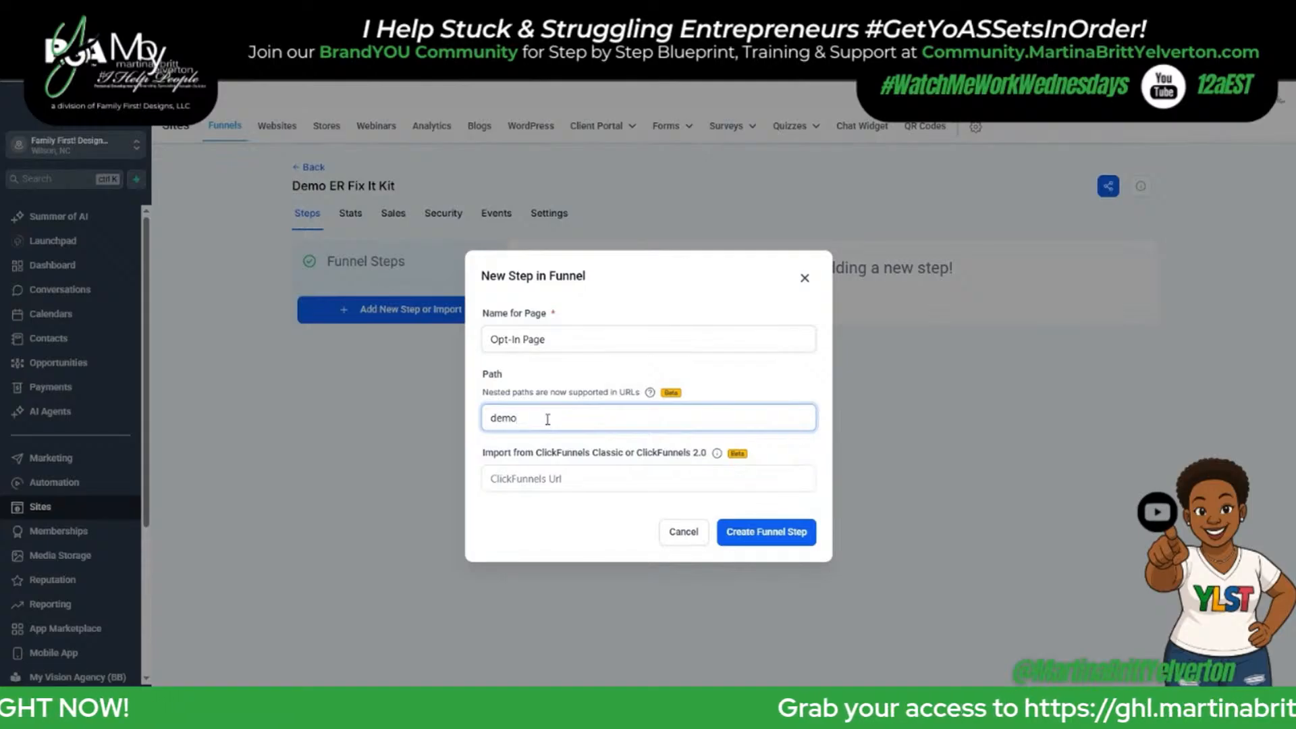
pyautogui.write('-er-')
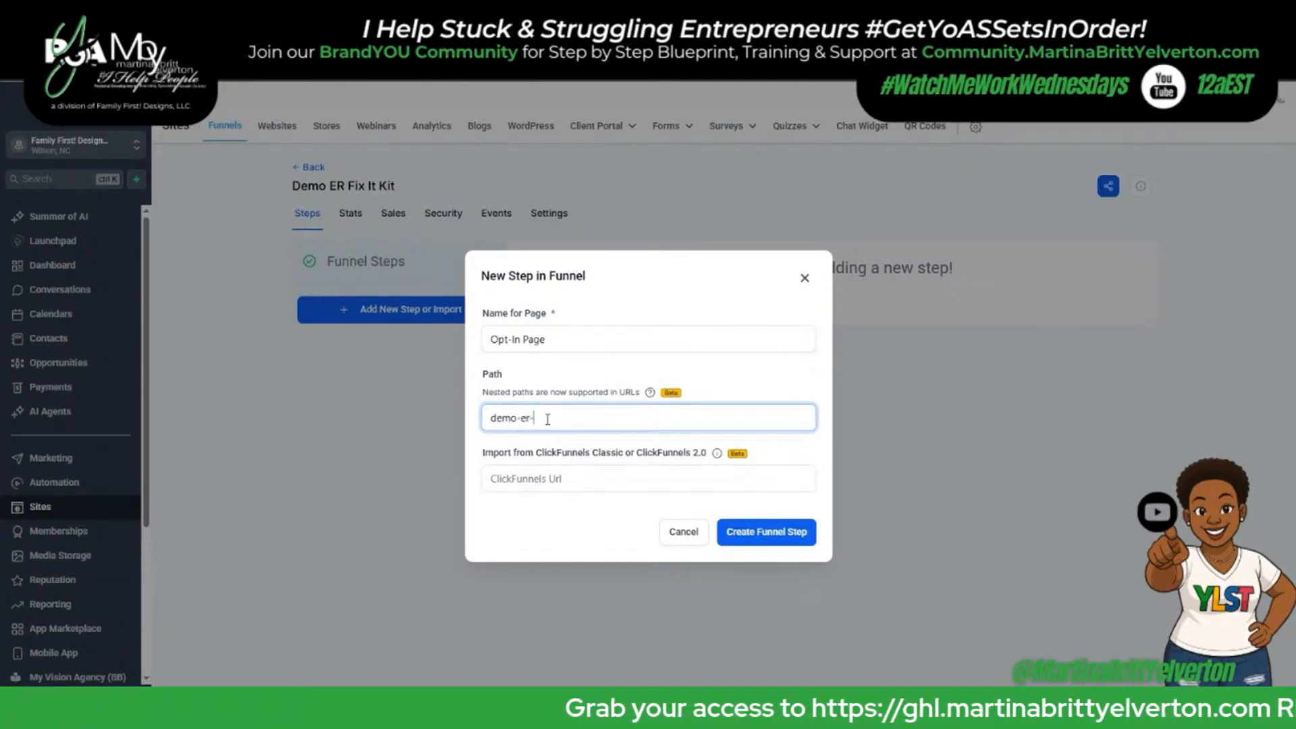
pyautogui.write('fix')
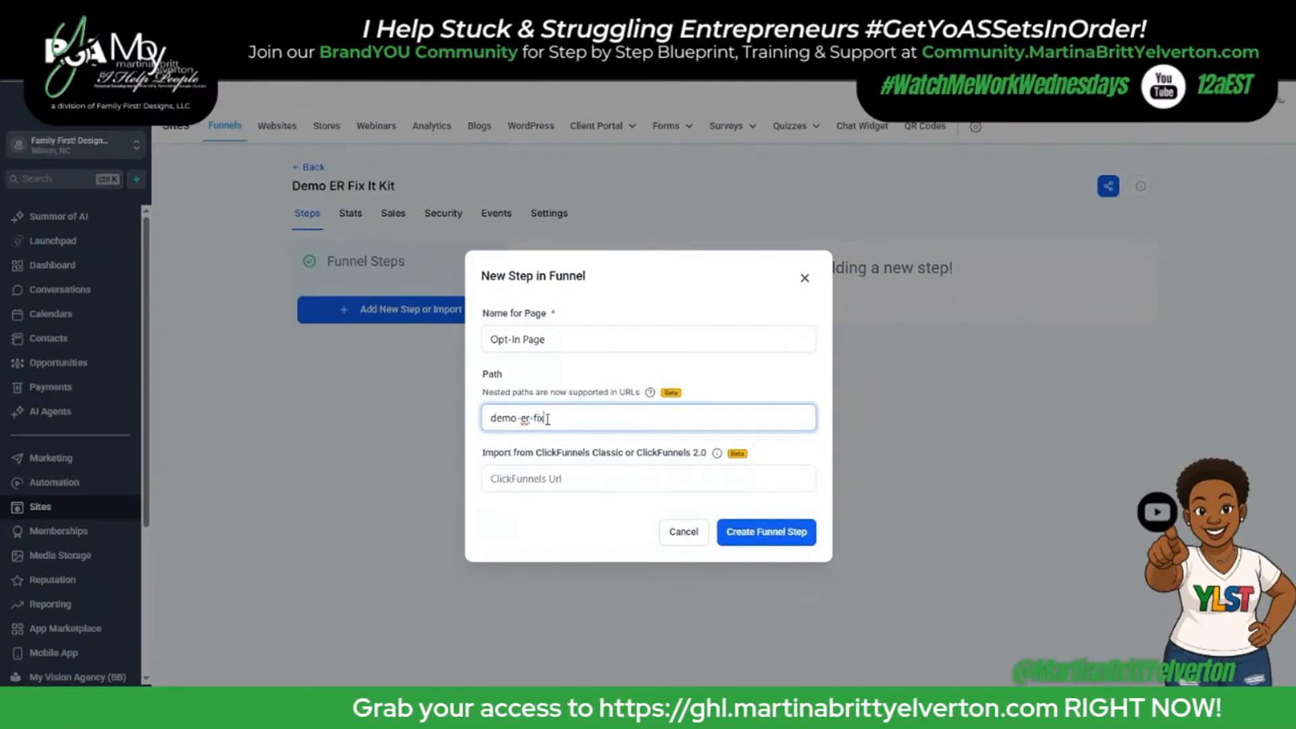
pyautogui.write('-it-ki')
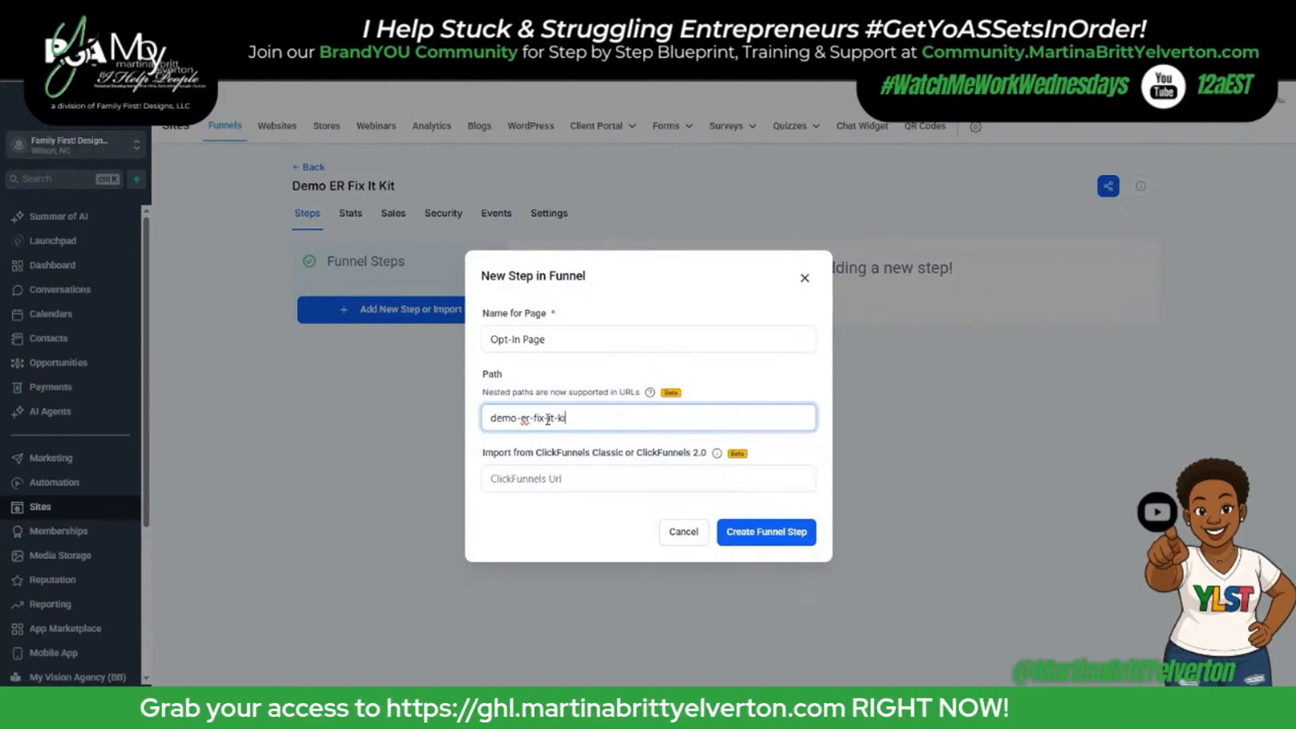
pyautogui.write('t-')
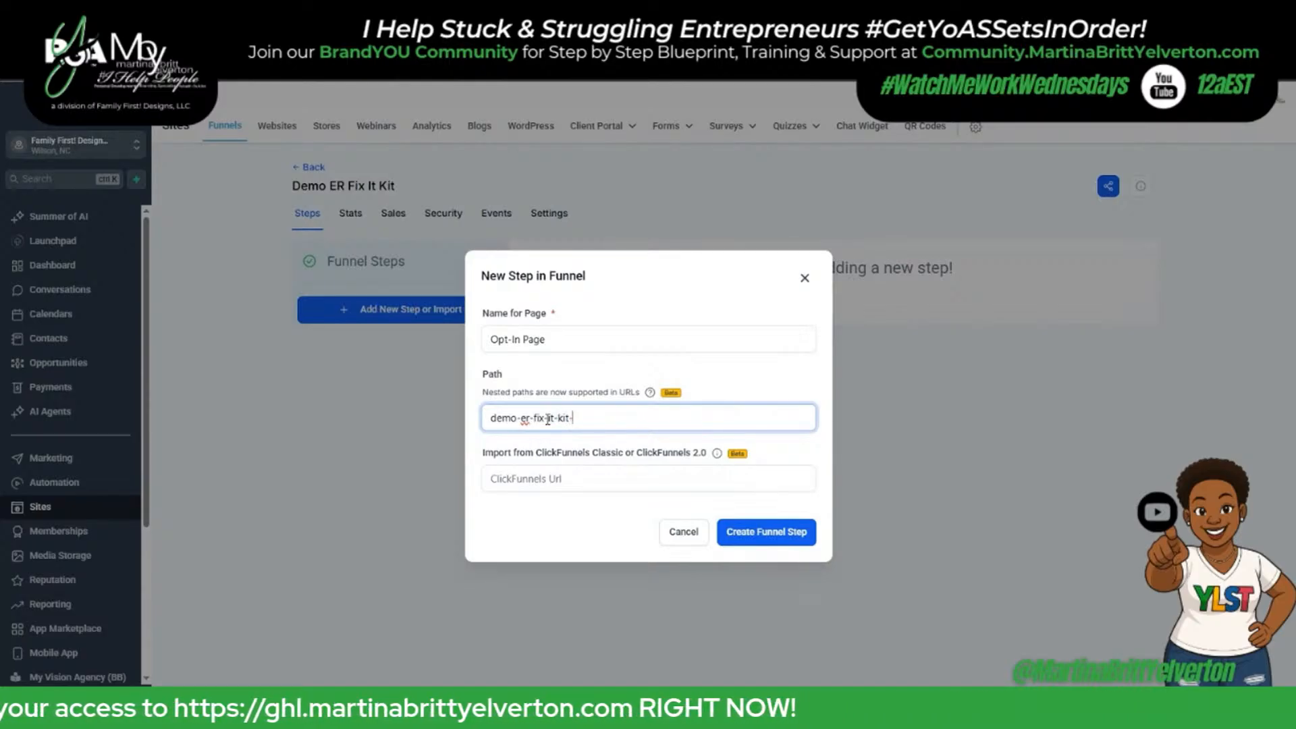
pyautogui.write('opt')
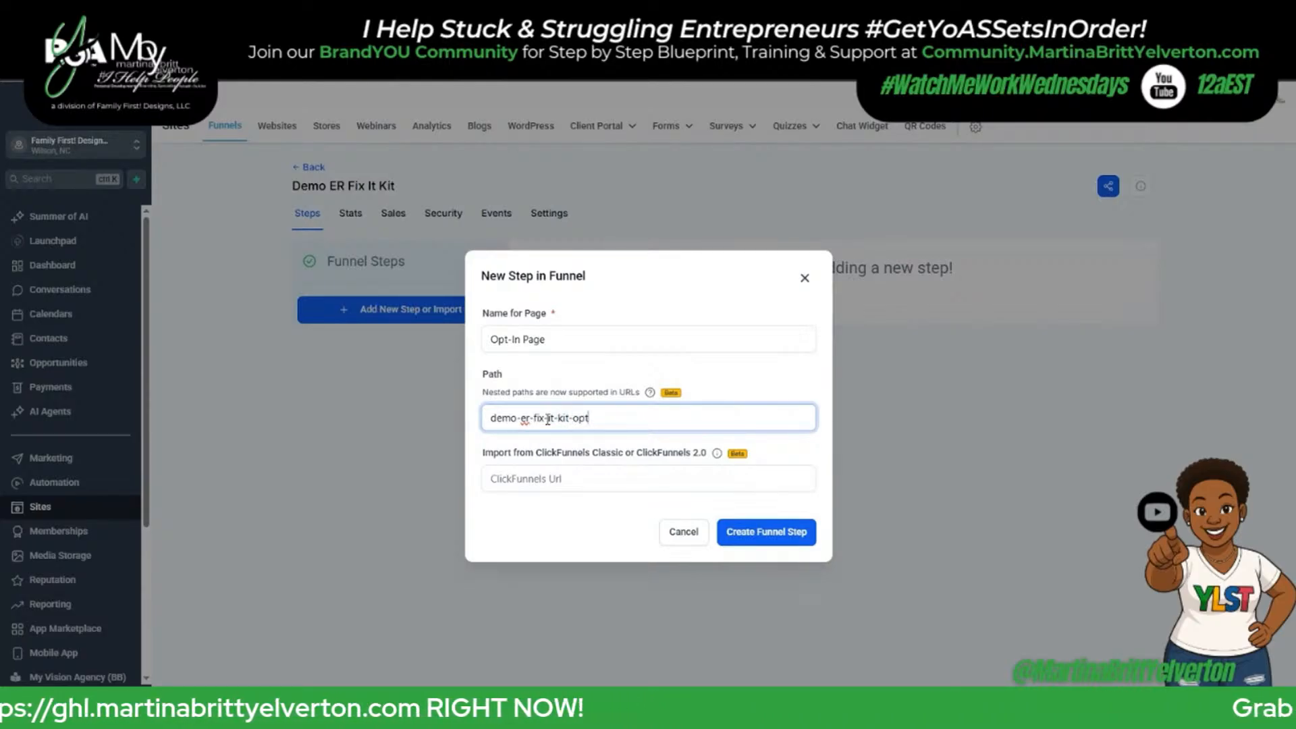
pyautogui.write('-in')
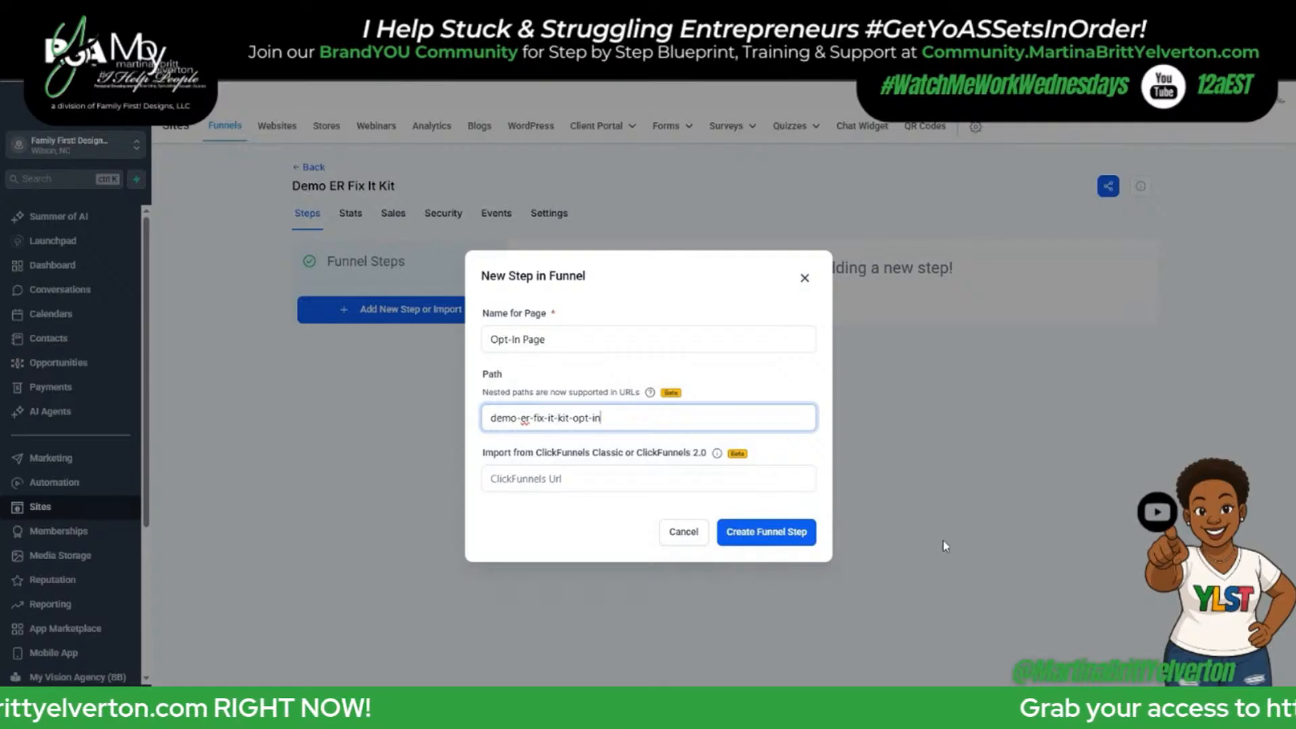
pyautogui.click(756, 532)
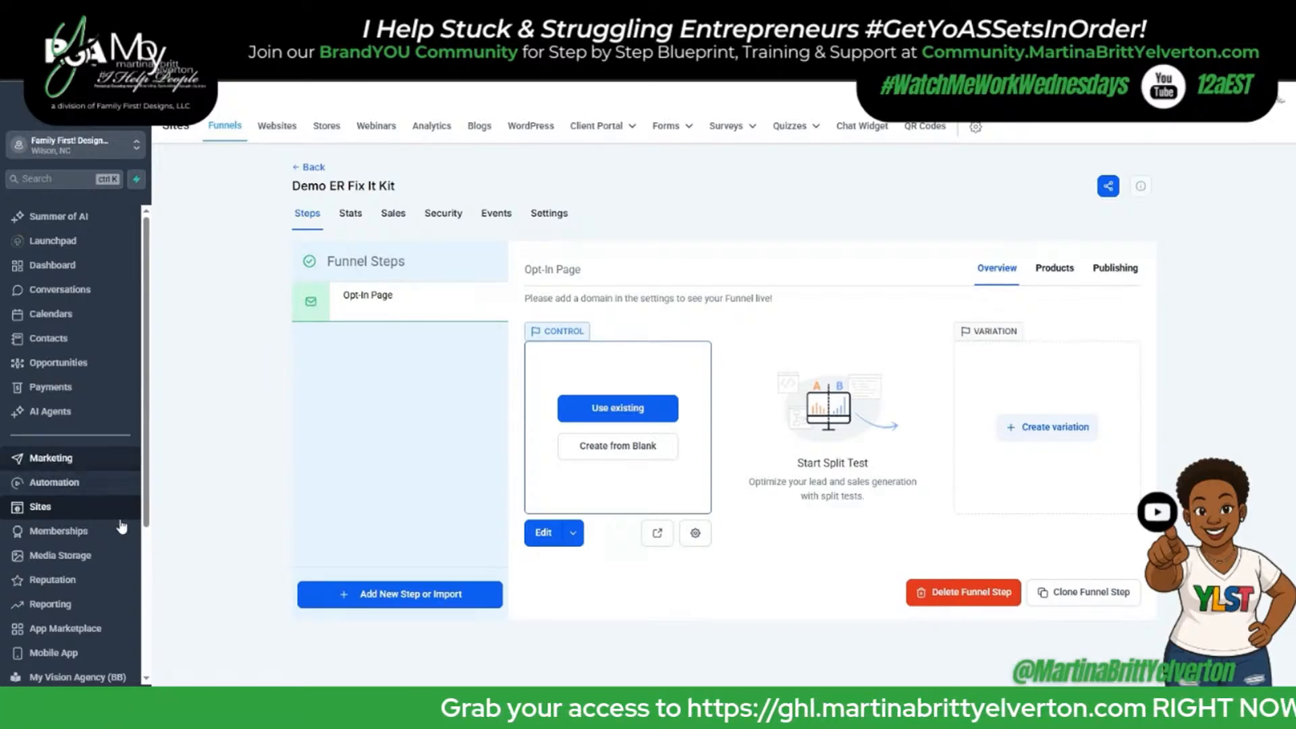
# Open the Opt-In Page for editing and look through the available prebuilt sections, saved sections, rows, elements and marketplace widgets.
pyautogui.click(542, 541)
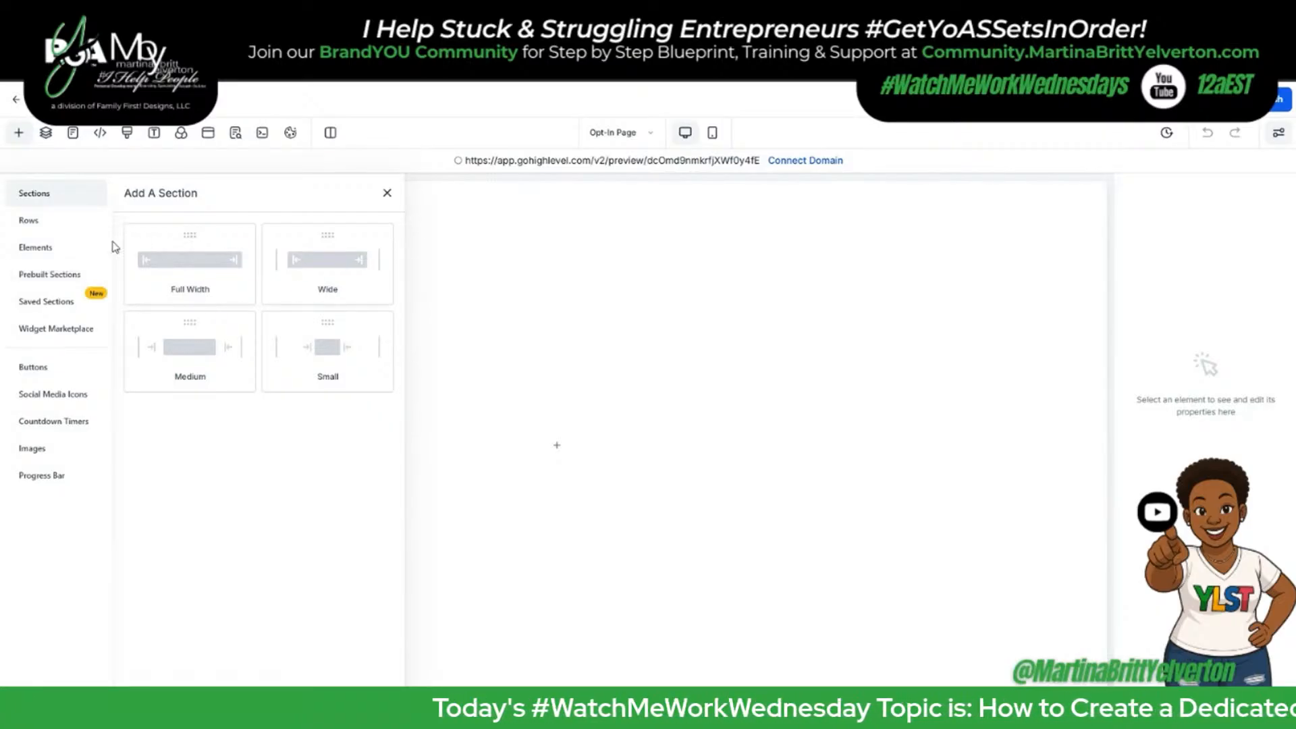
pyautogui.click(43, 275)
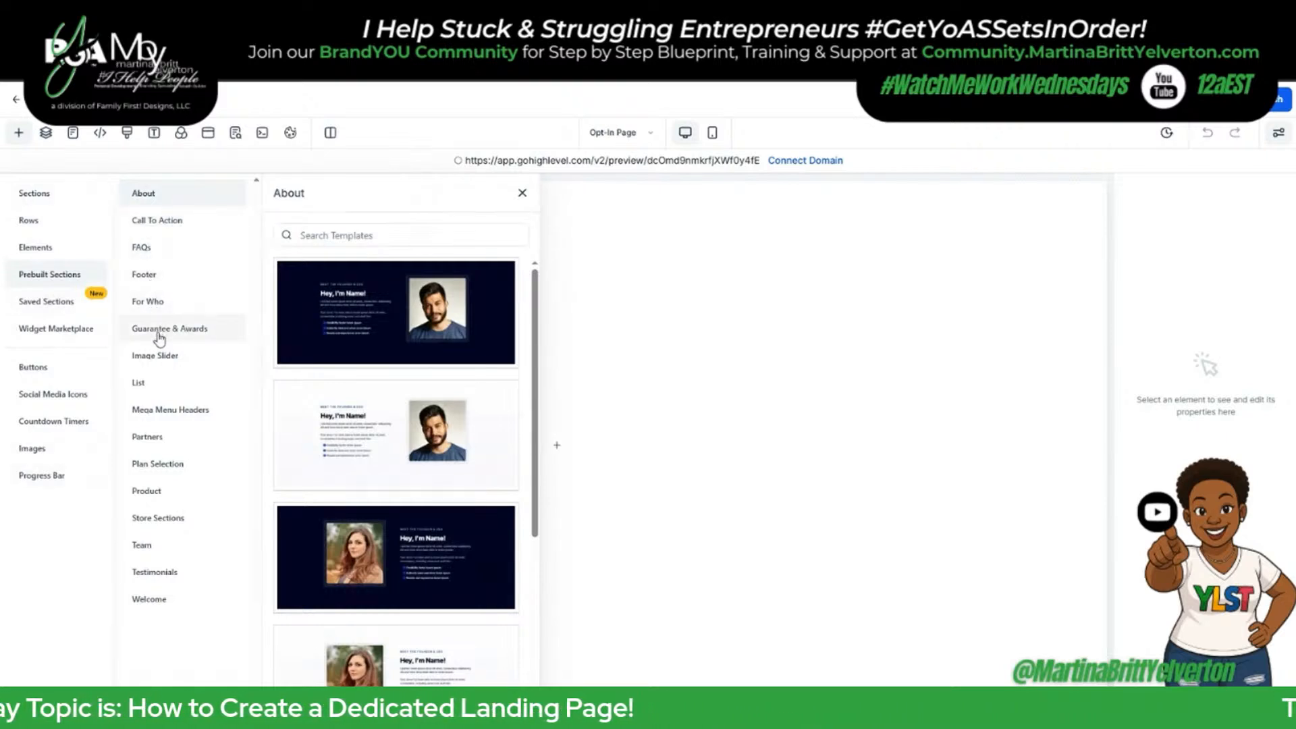
pyautogui.click(43, 301)
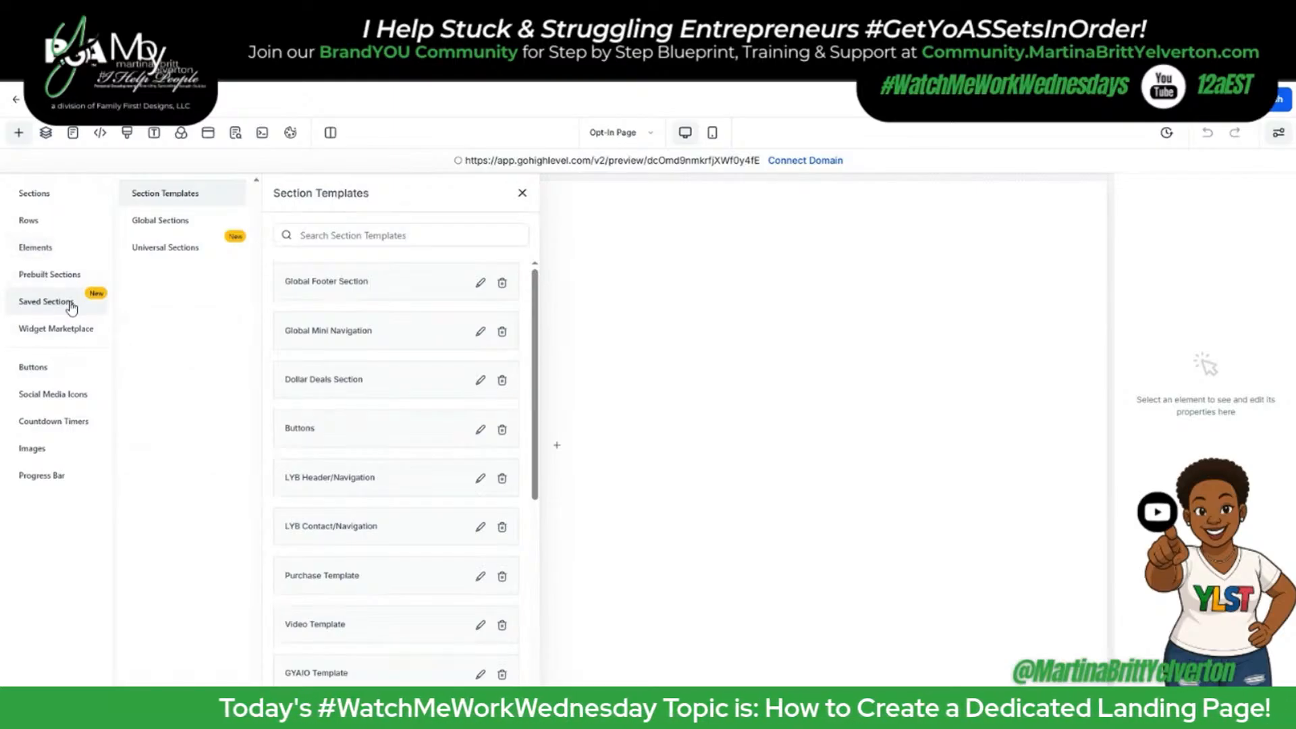
pyautogui.click(53, 280)
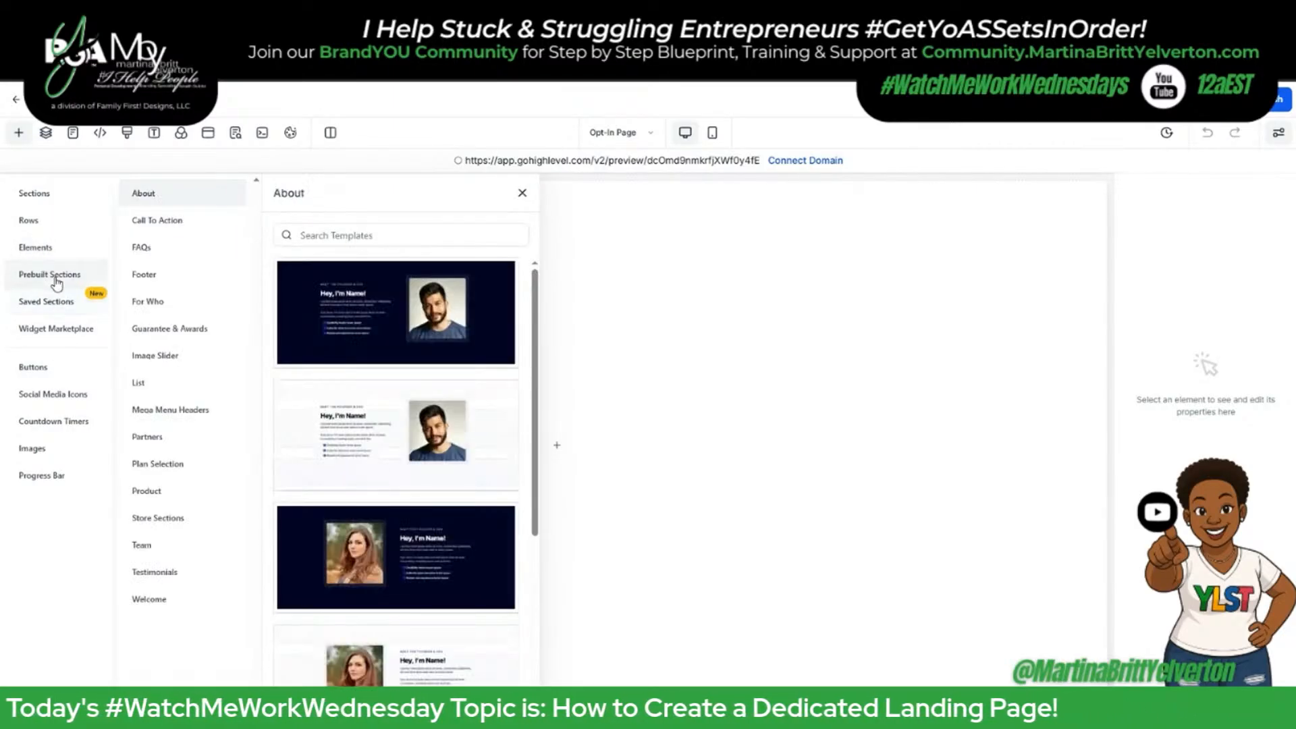
pyautogui.click(27, 221)
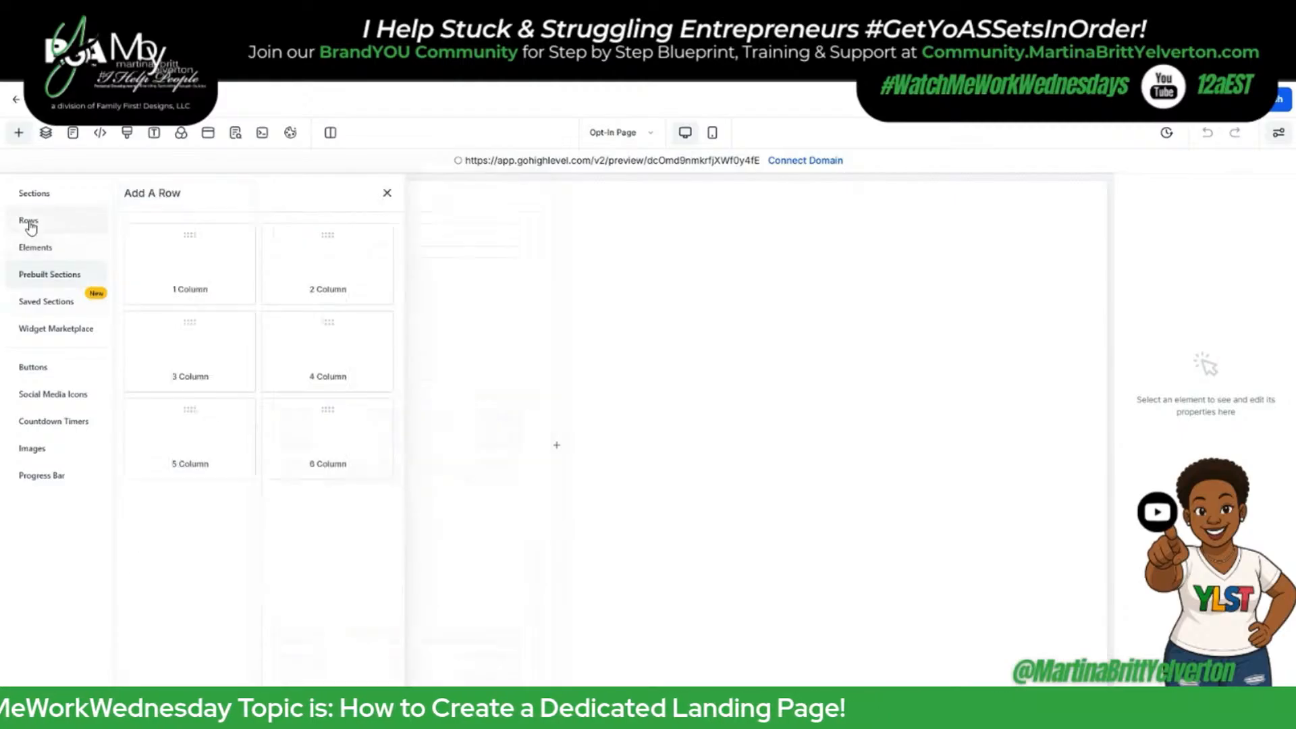
pyautogui.click(36, 251)
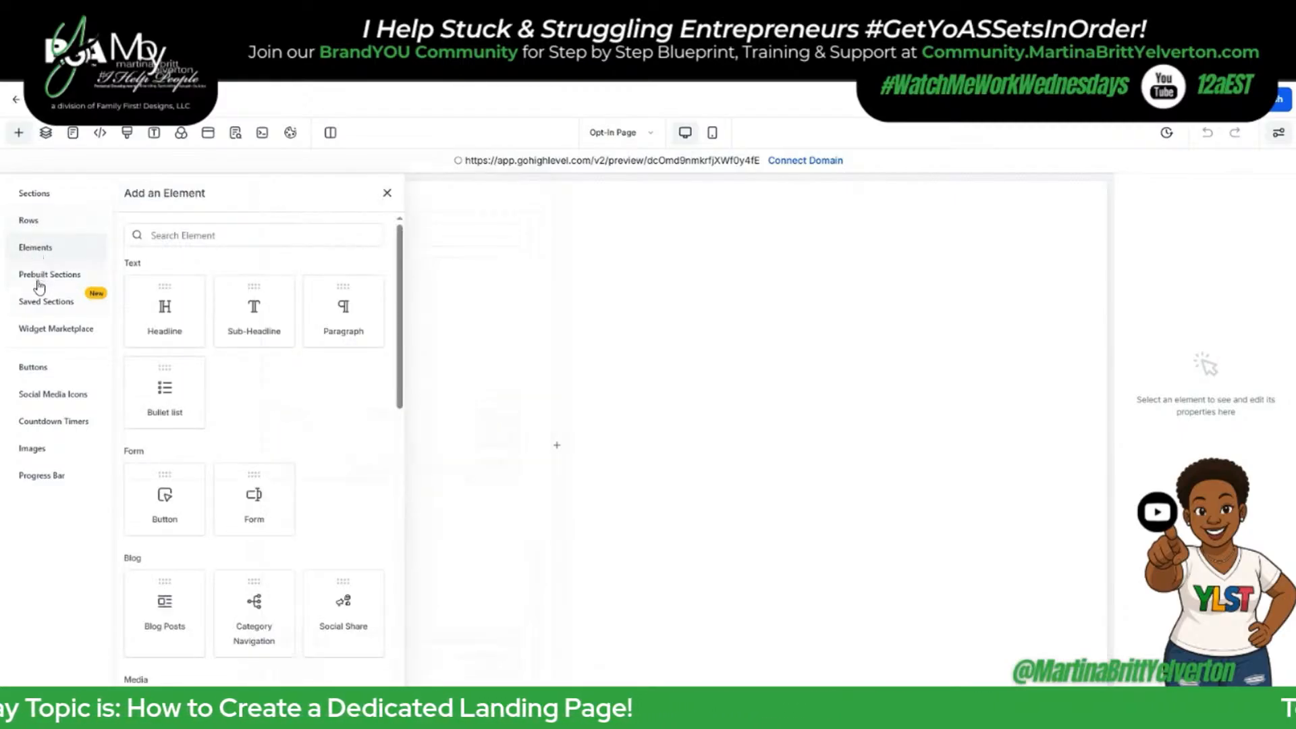
pyautogui.click(41, 275)
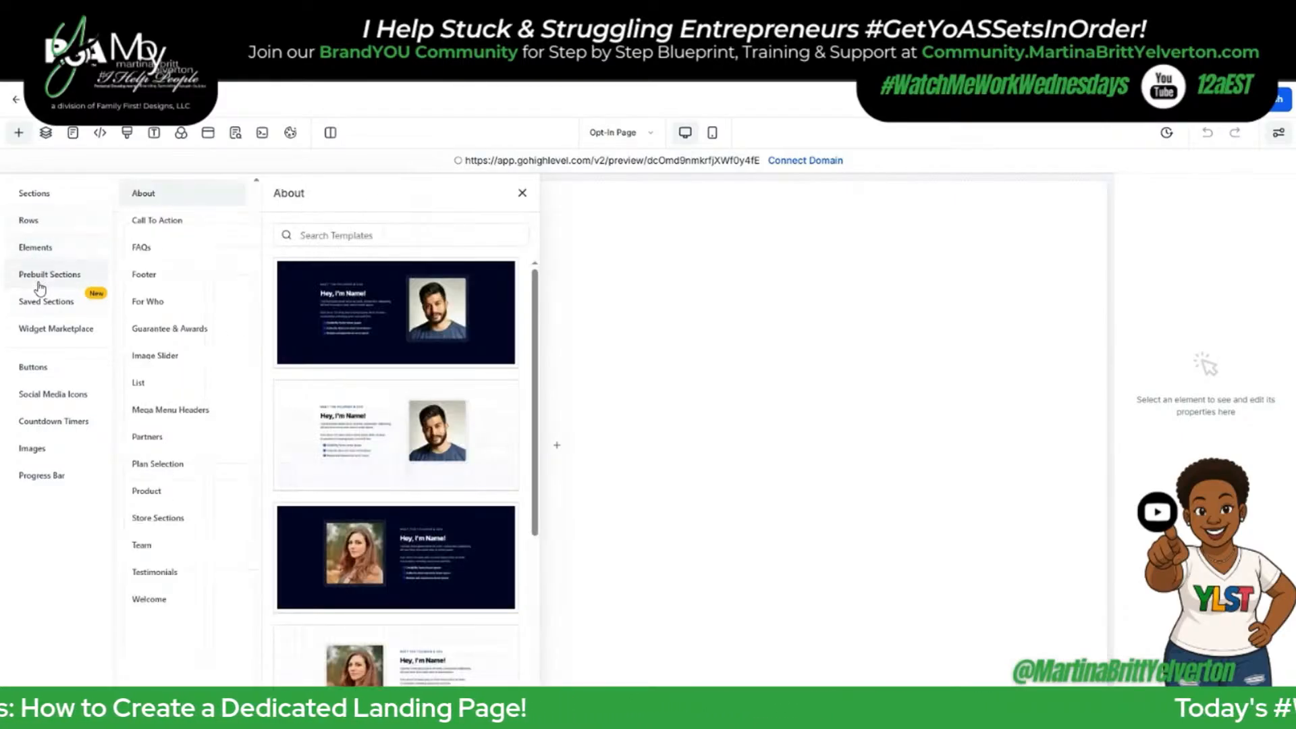
pyautogui.click(55, 329)
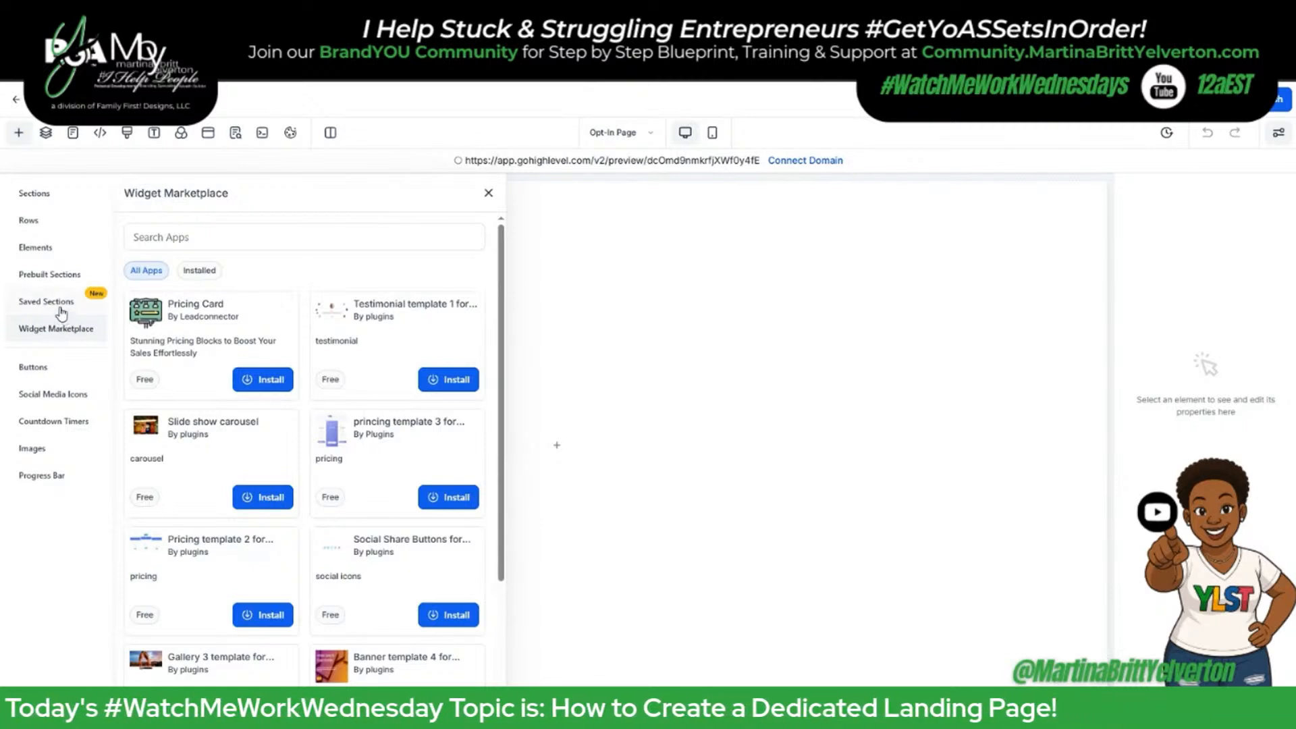
# Examine the prebuilt section templates for mega menu headers, call to action, for who and welcome.
pyautogui.click(53, 277)
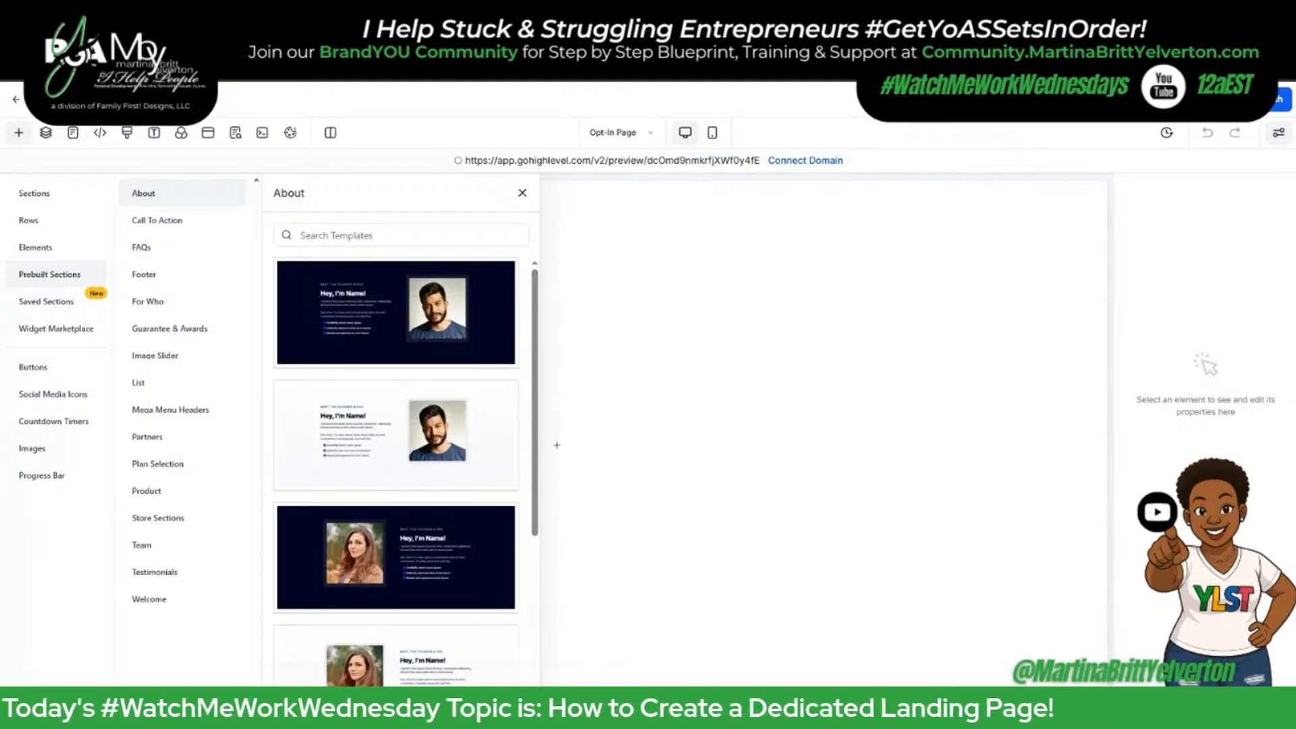
pyautogui.click(192, 416)
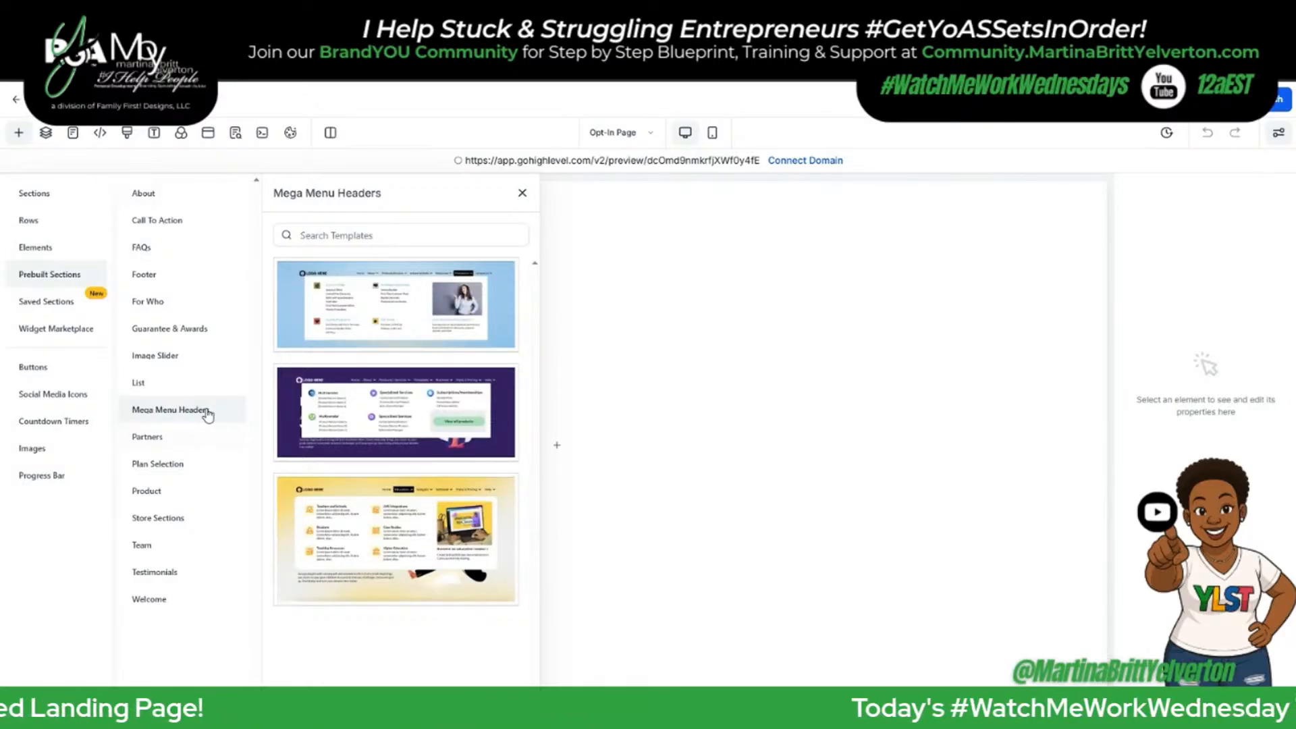
pyautogui.click(164, 221)
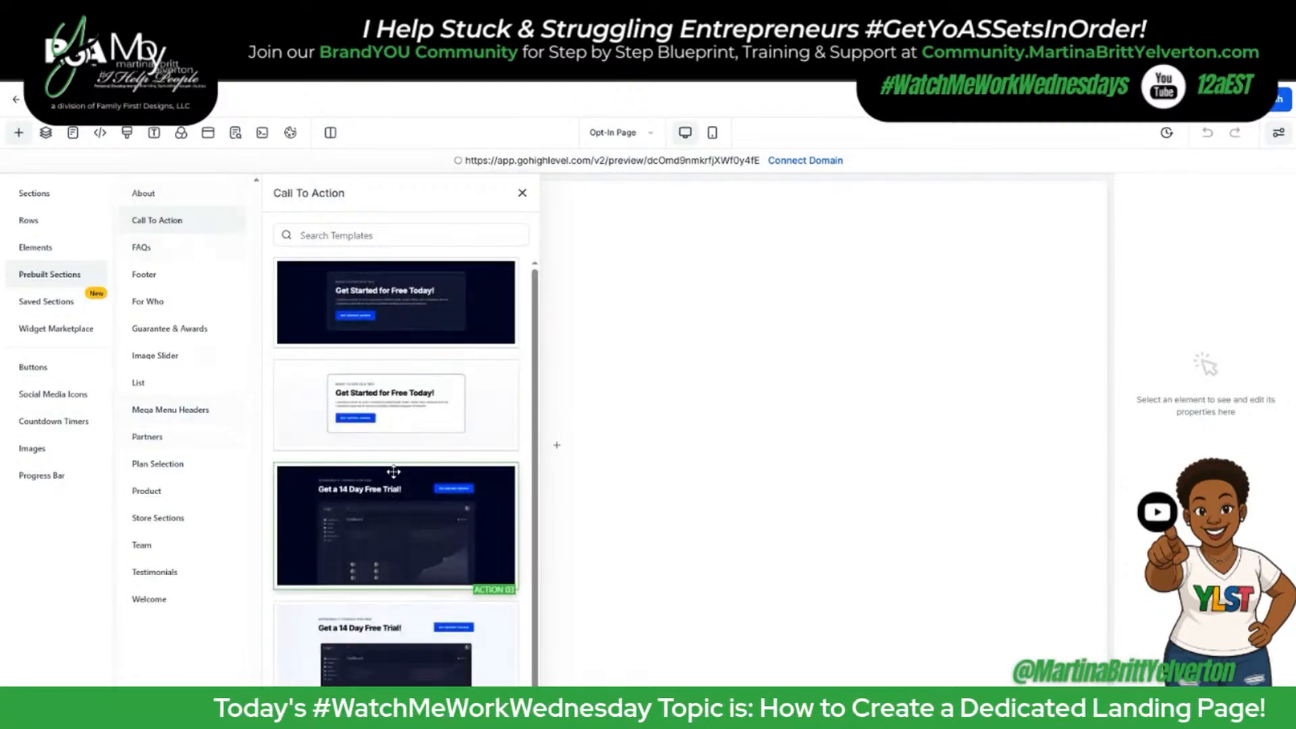
pyautogui.click(150, 301)
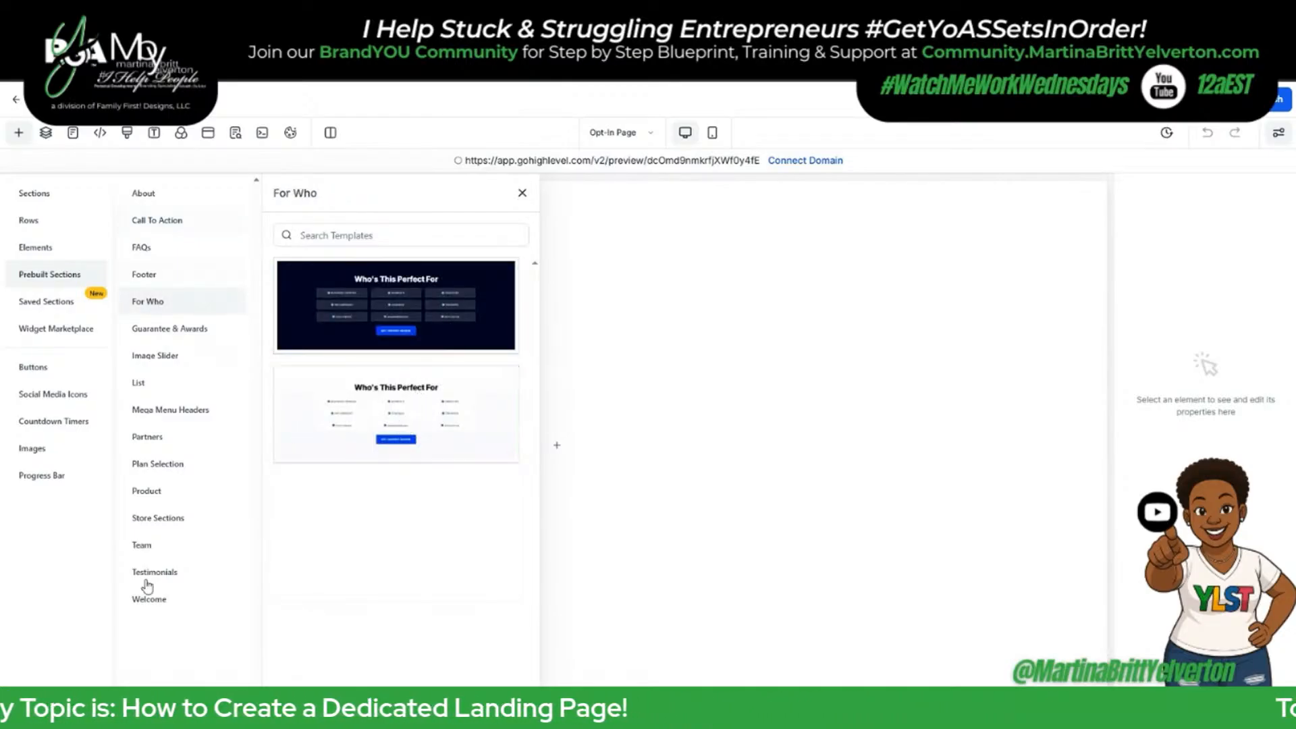
pyautogui.click(149, 605)
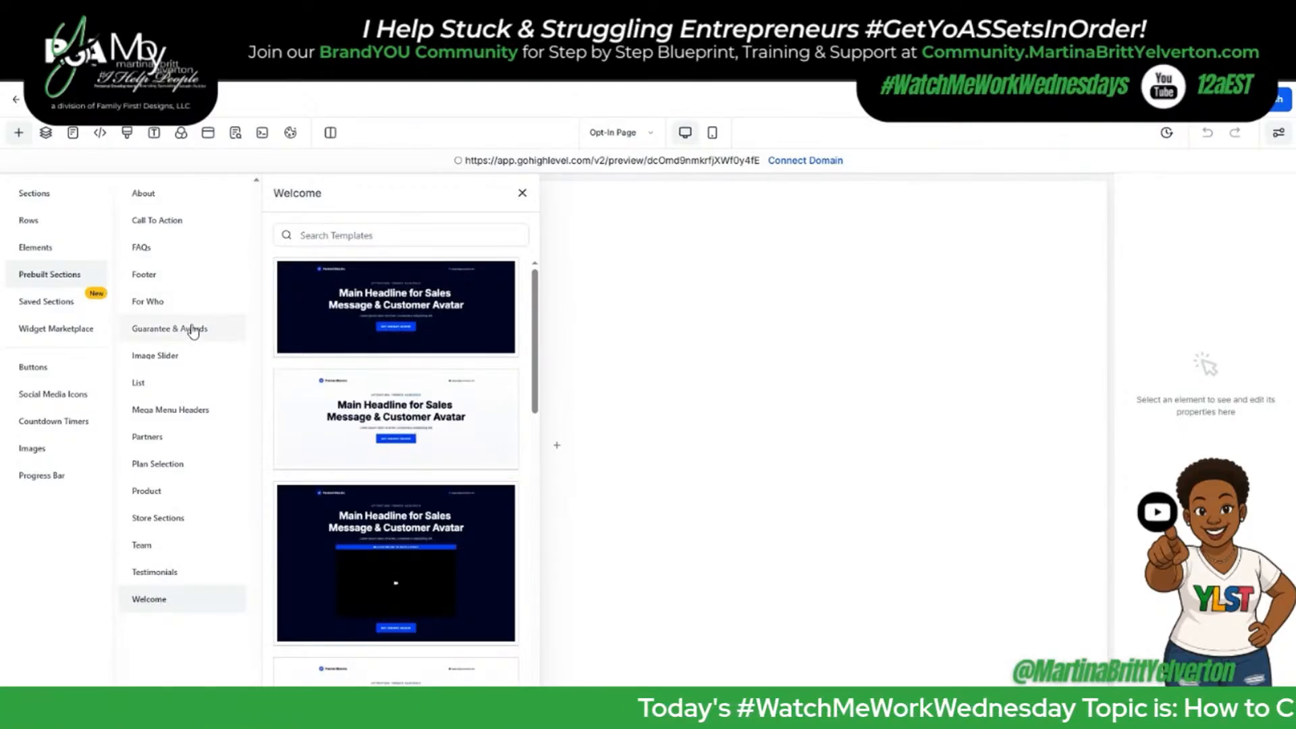
pyautogui.click(178, 412)
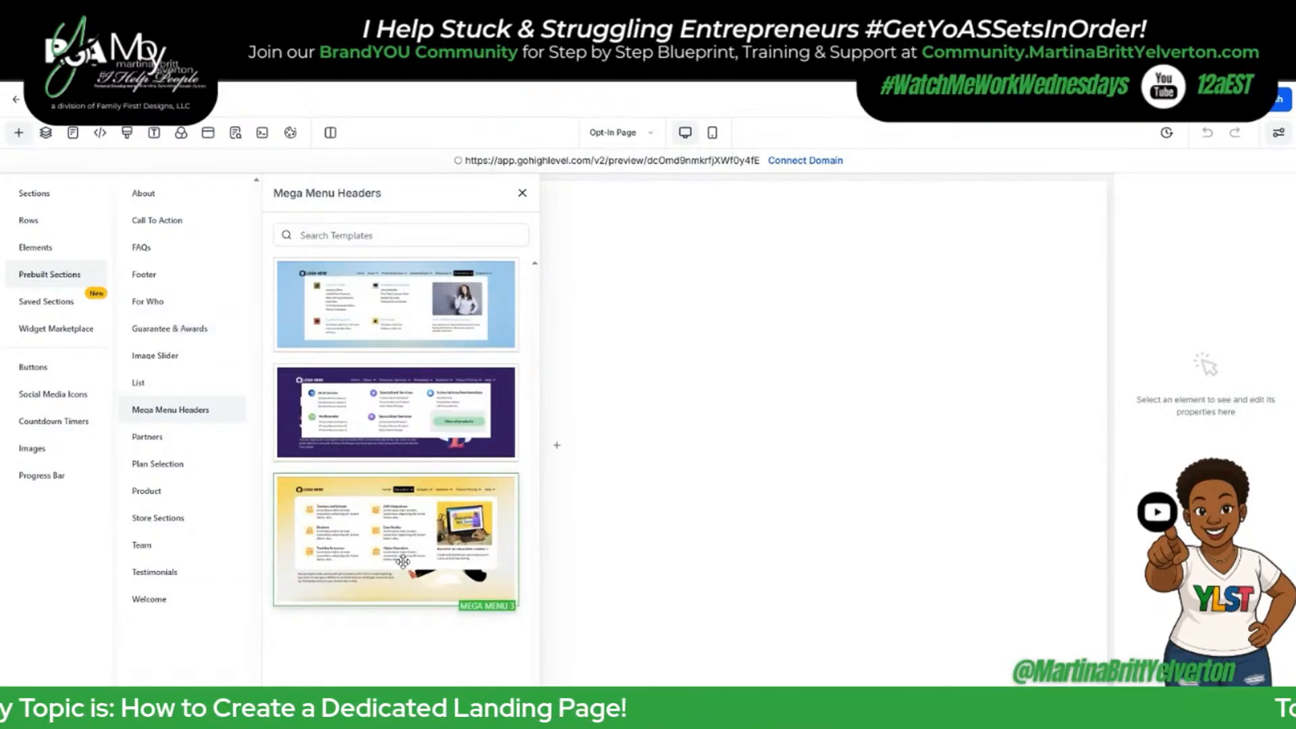
# Browse the prebuilt Welcome templates, place the Welcome 01 section on the blank page, and close the template library.
pyautogui.click(155, 601)
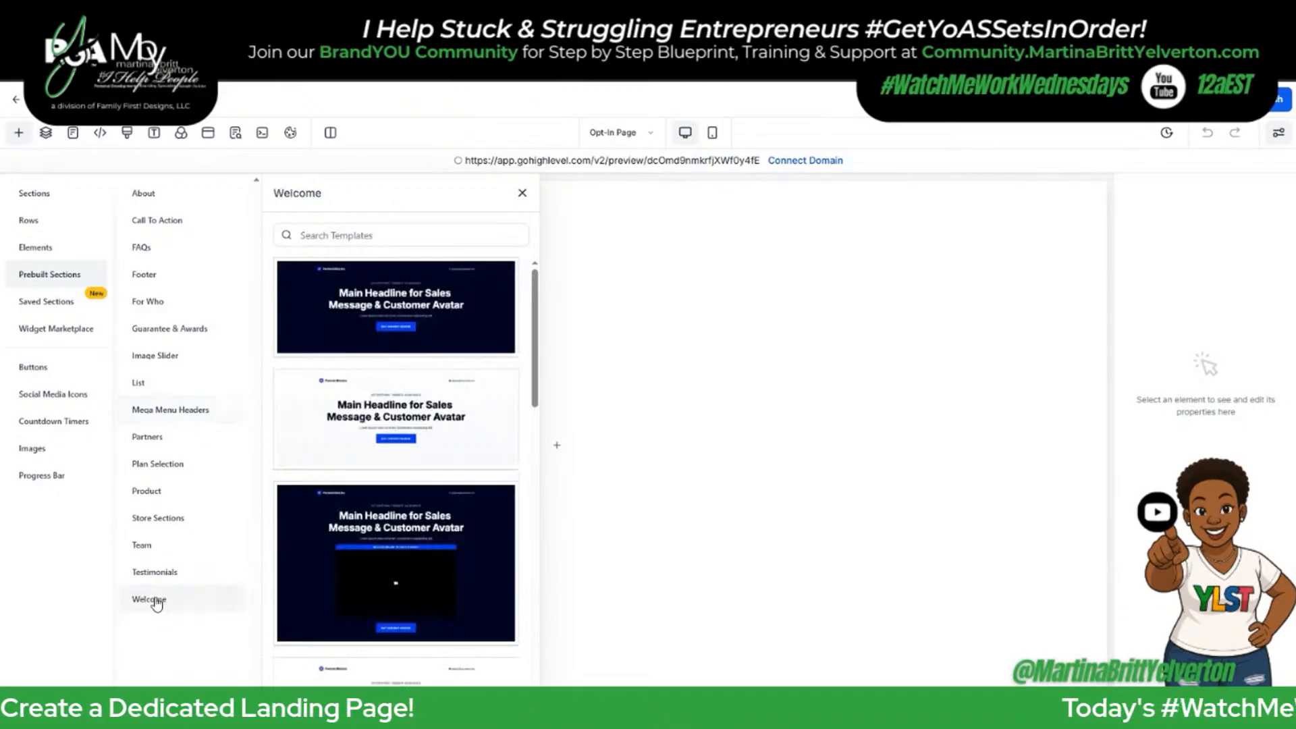
pyautogui.scroll(-3, 469, 445)
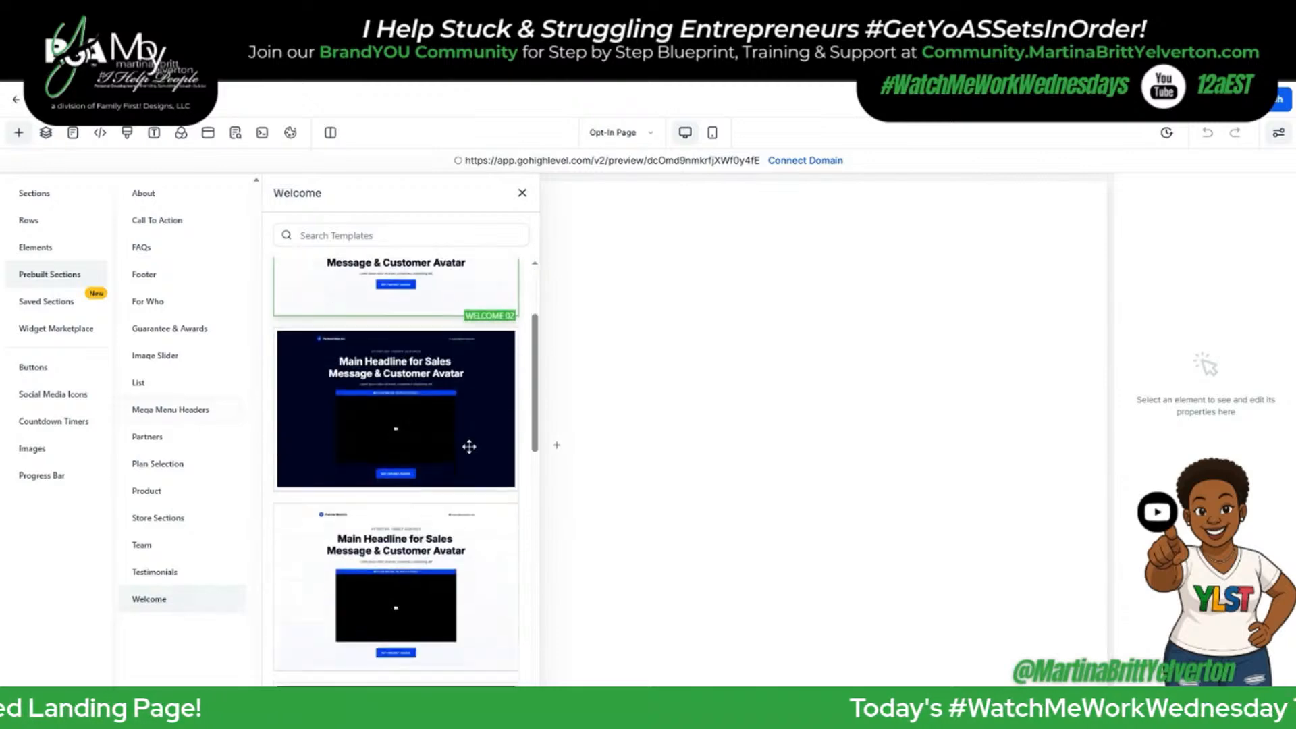
pyautogui.scroll(-5, 468, 447)
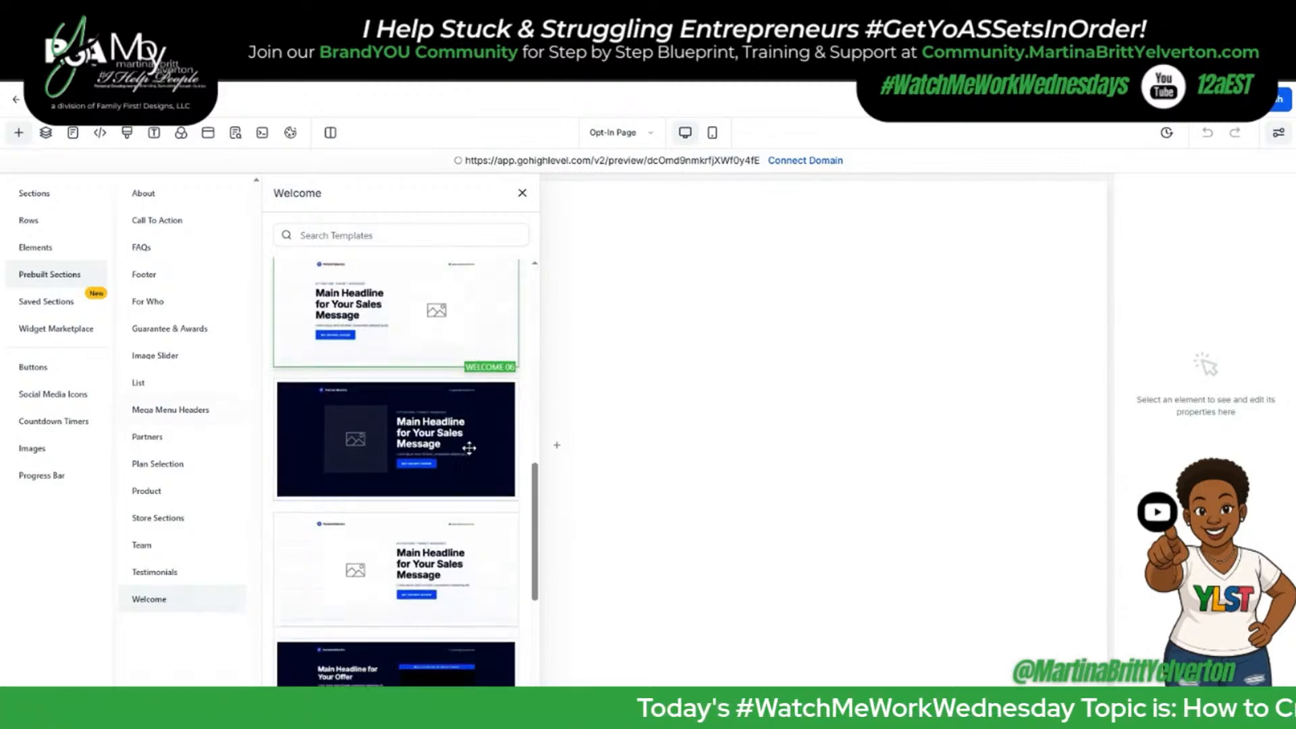
pyautogui.scroll(-6, 470, 447)
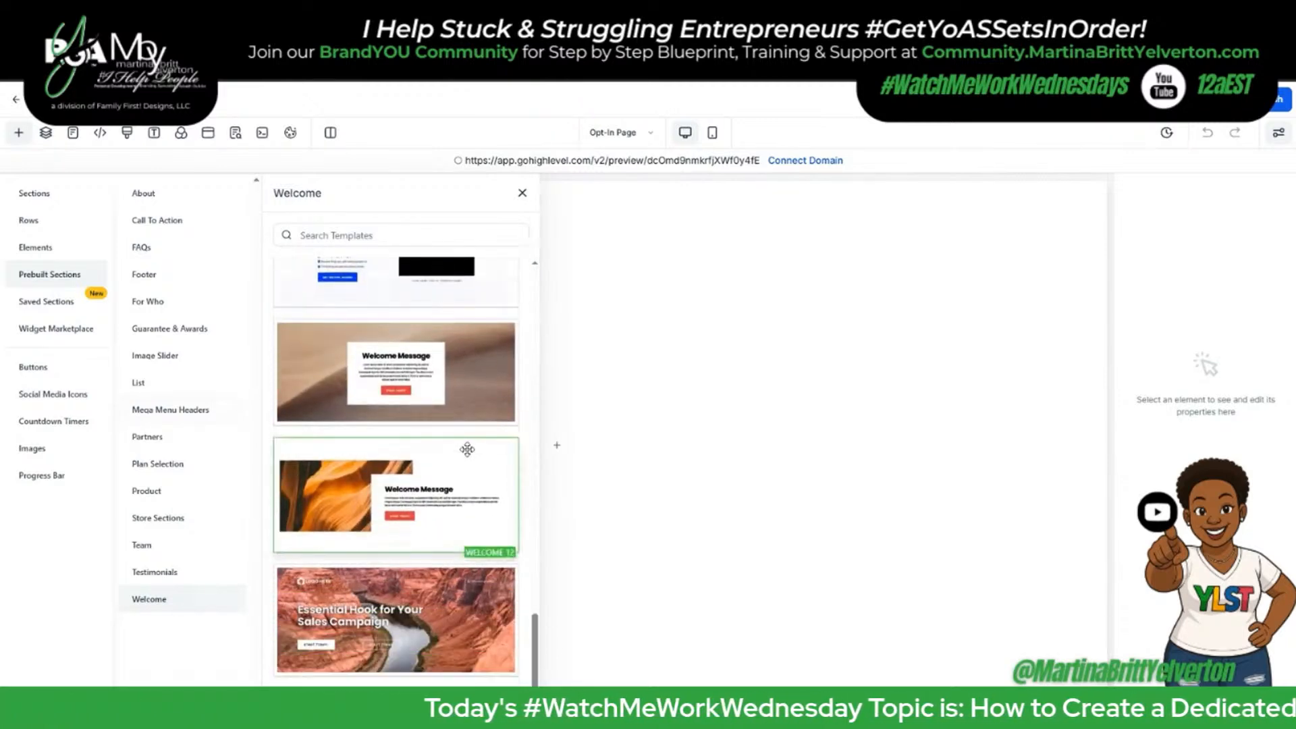
pyautogui.scroll(-8, 467, 439)
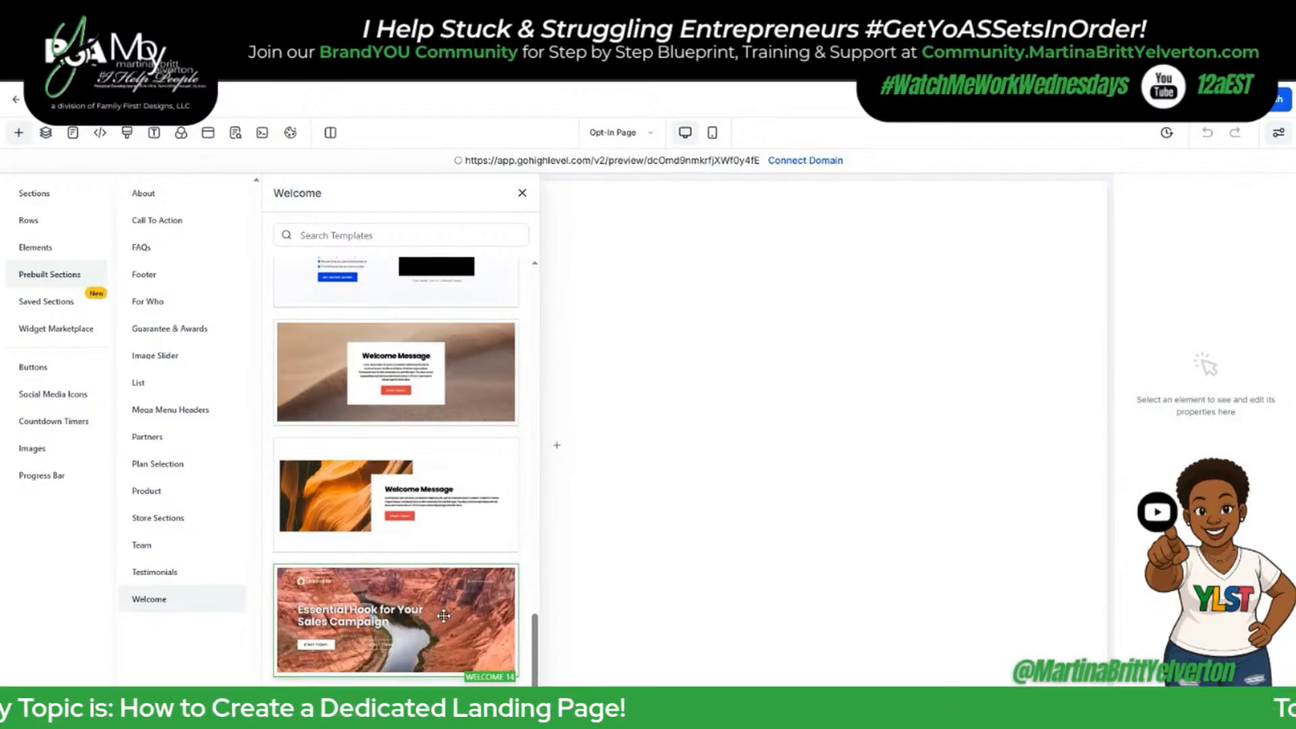
pyautogui.scroll(15, 444, 616)
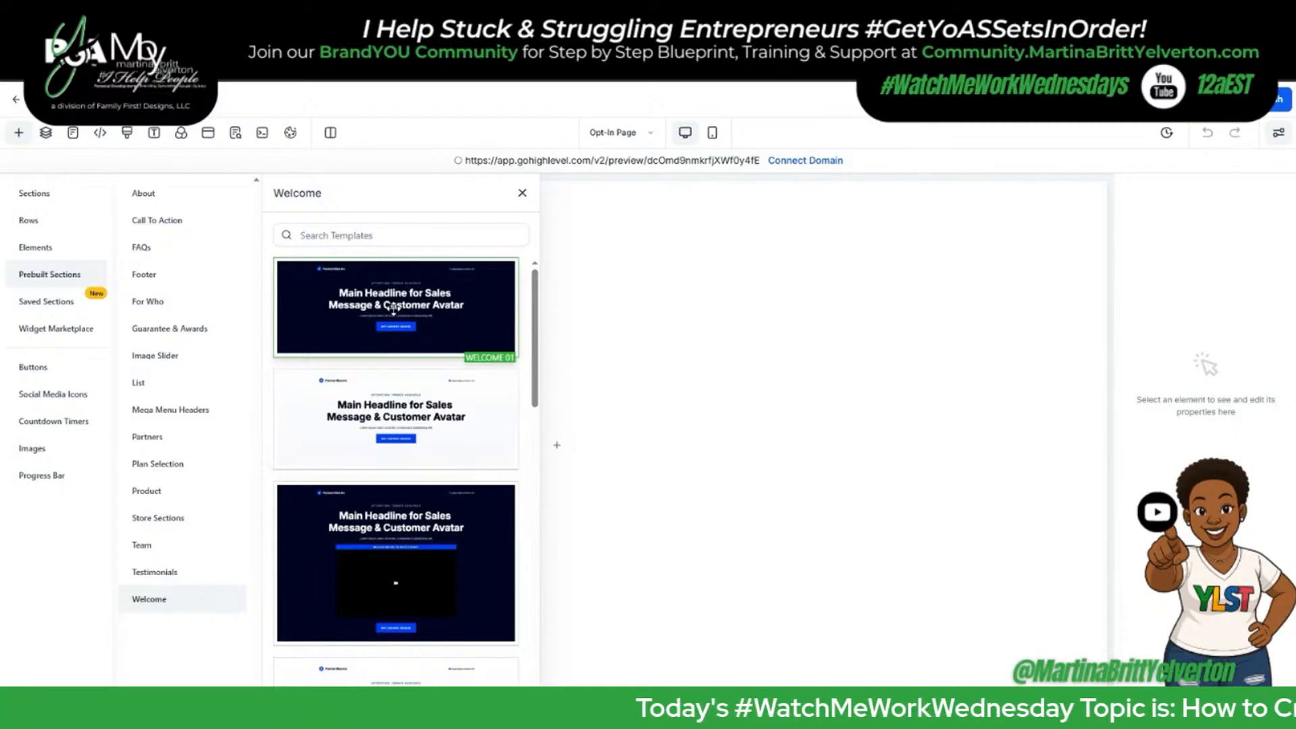
pyautogui.moveTo(408, 318); pyautogui.dragTo(618, 312)
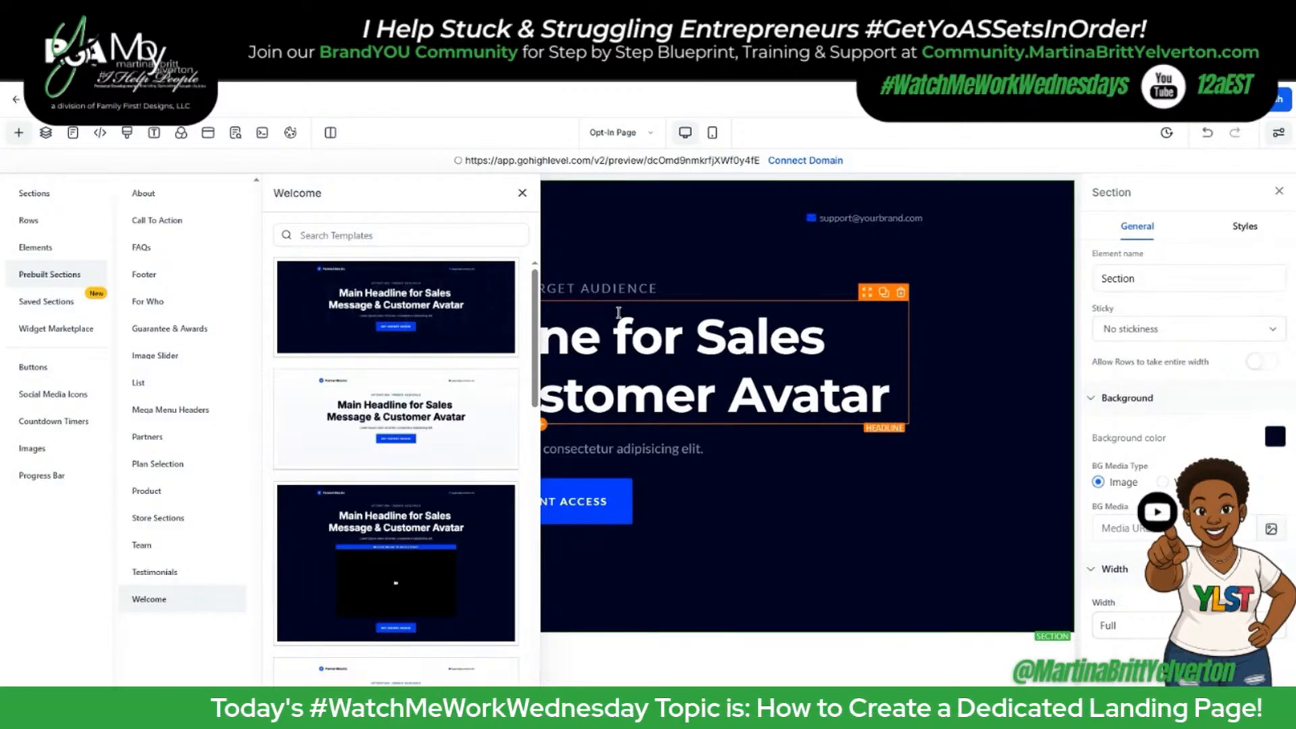
pyautogui.click(522, 194)
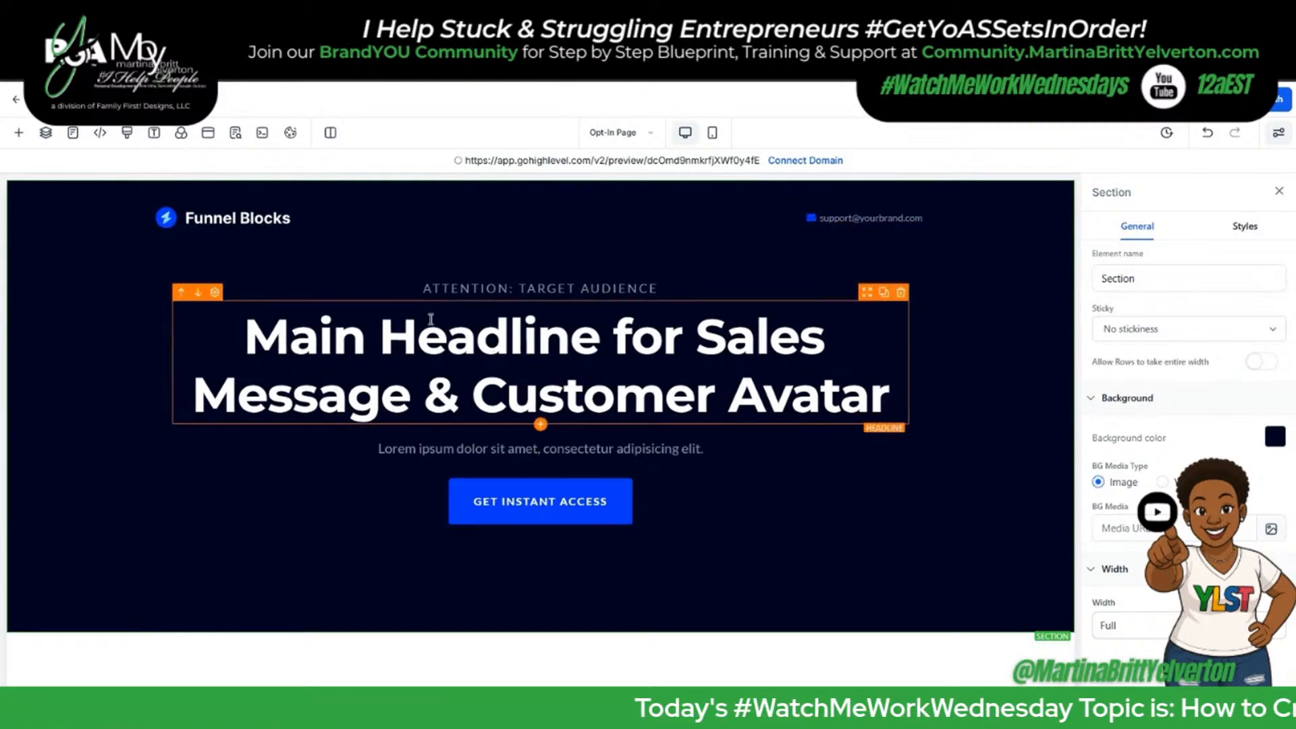
# Replace the Welcome section's main headline with "STOP Losing Clients: Grab Your FREE Emergency Branding "Fix It" Kit NOW!".
pyautogui.moveTo(248, 331); pyautogui.dragTo(890, 399)
pyautogui.write('STOP Losing Clients: Grab Your FREE Emergency Branding "Fix It" Kit NOW!')
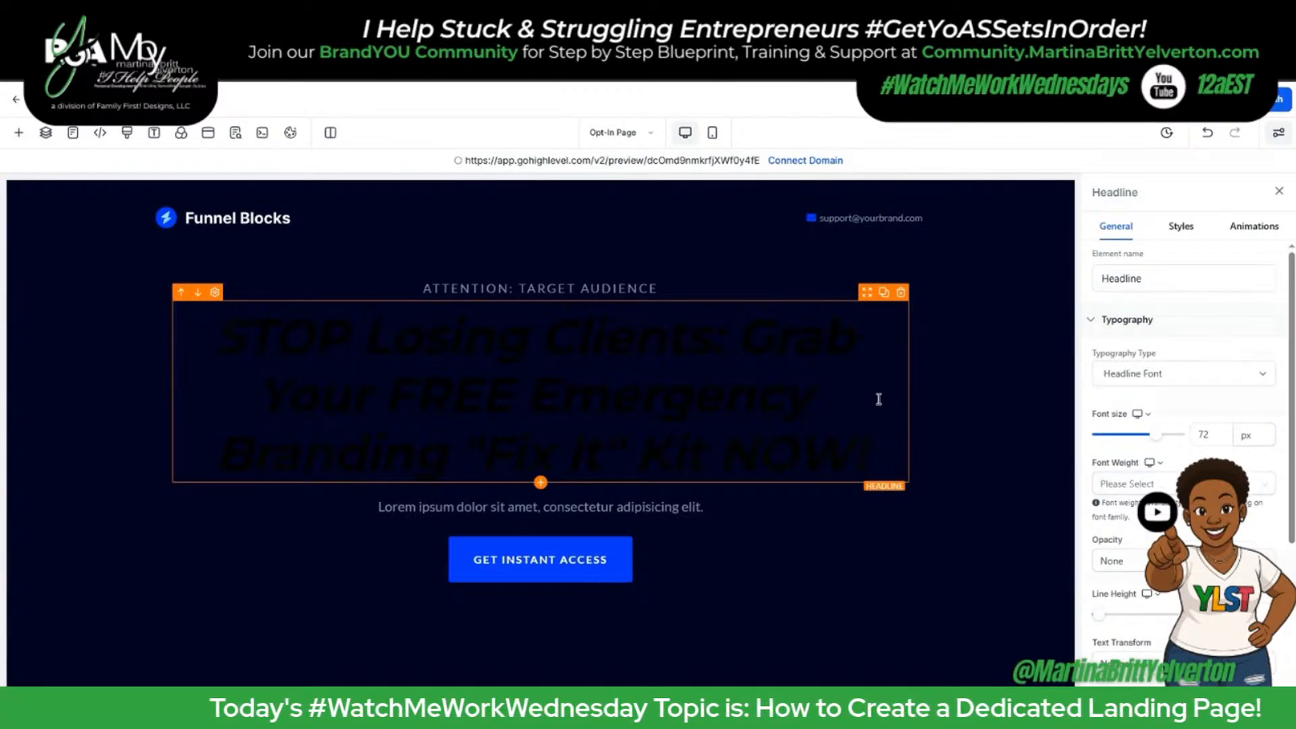
pyautogui.hotkey('ctrl', 'a')
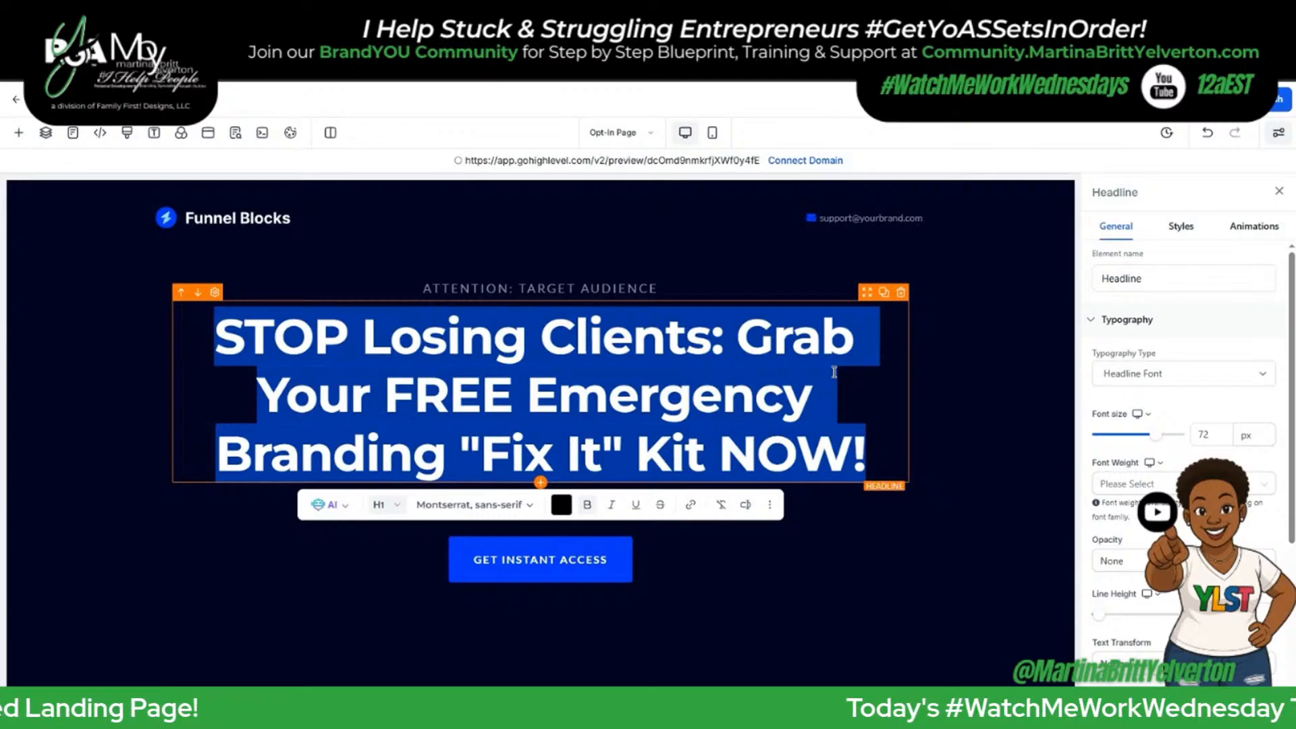
pyautogui.click(973, 395)
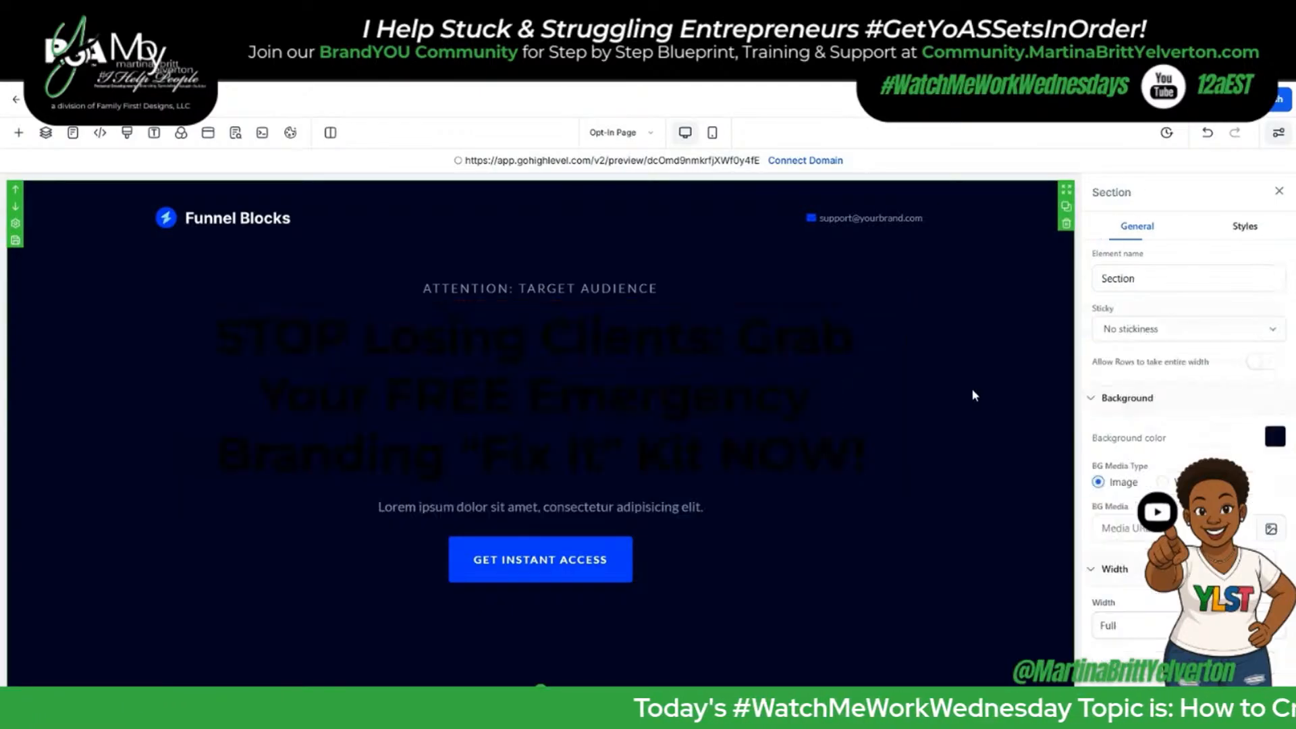
# Set the text color of the whole main headline to white.
pyautogui.click(748, 390)
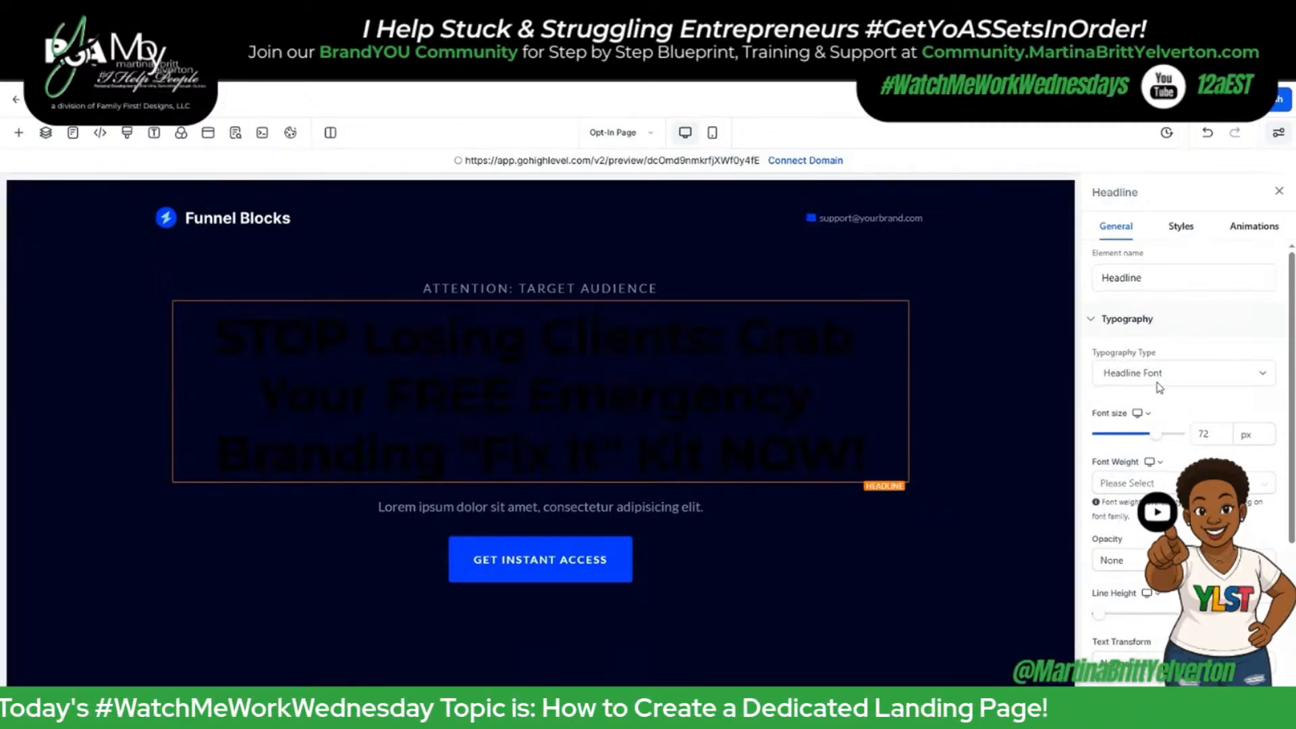
pyautogui.scroll(-5, 1159, 387)
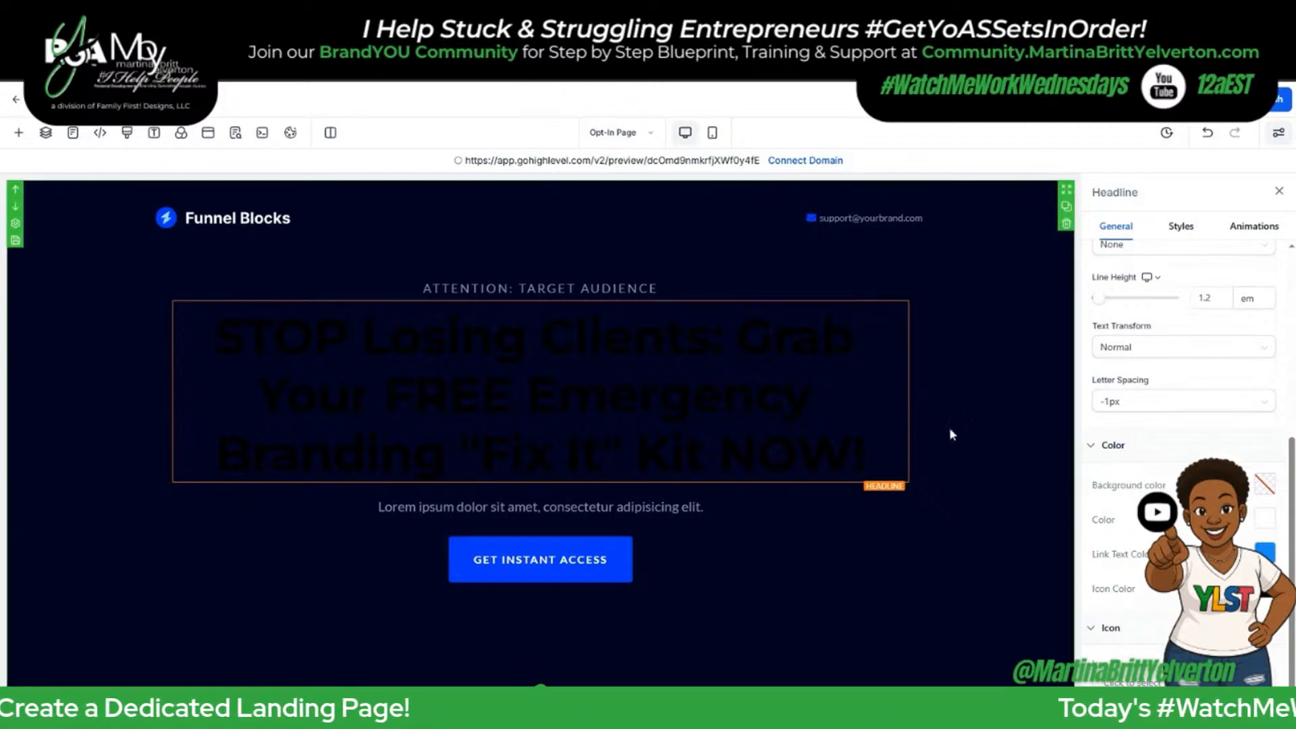
pyautogui.tripleClick(704, 425)
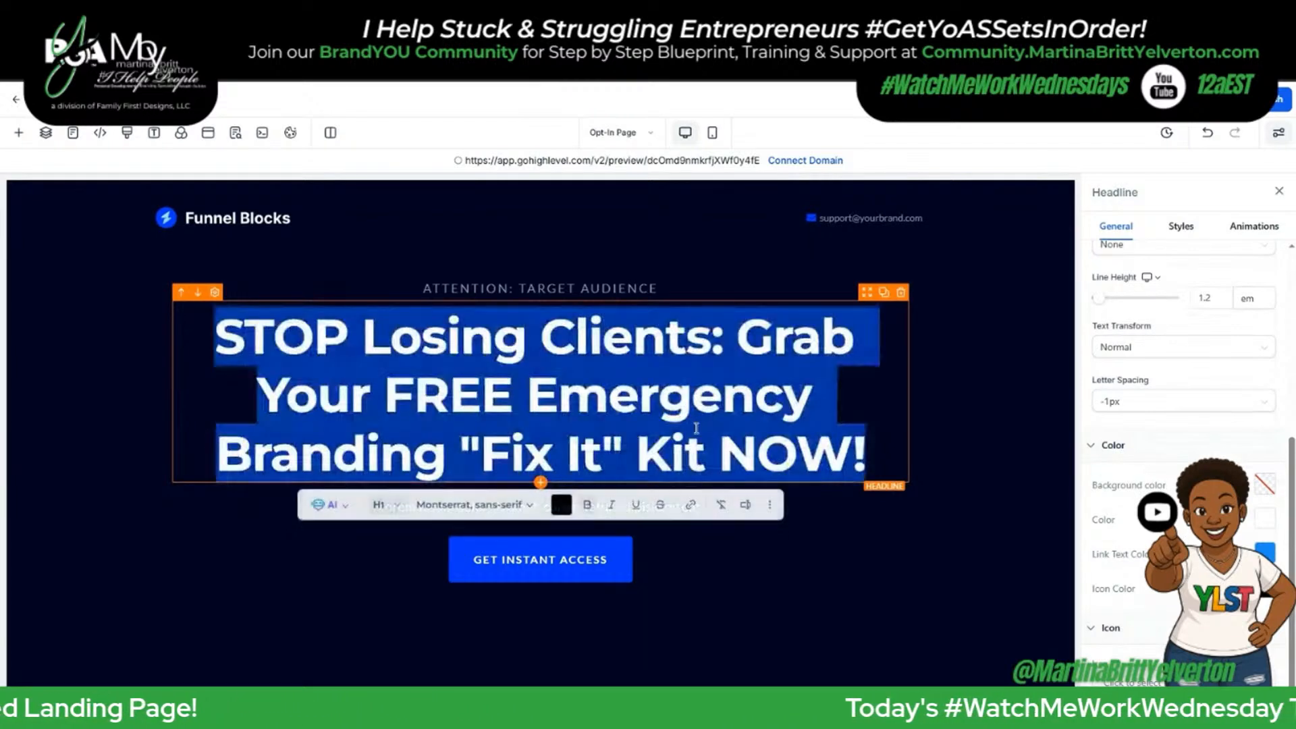
pyautogui.click(561, 507)
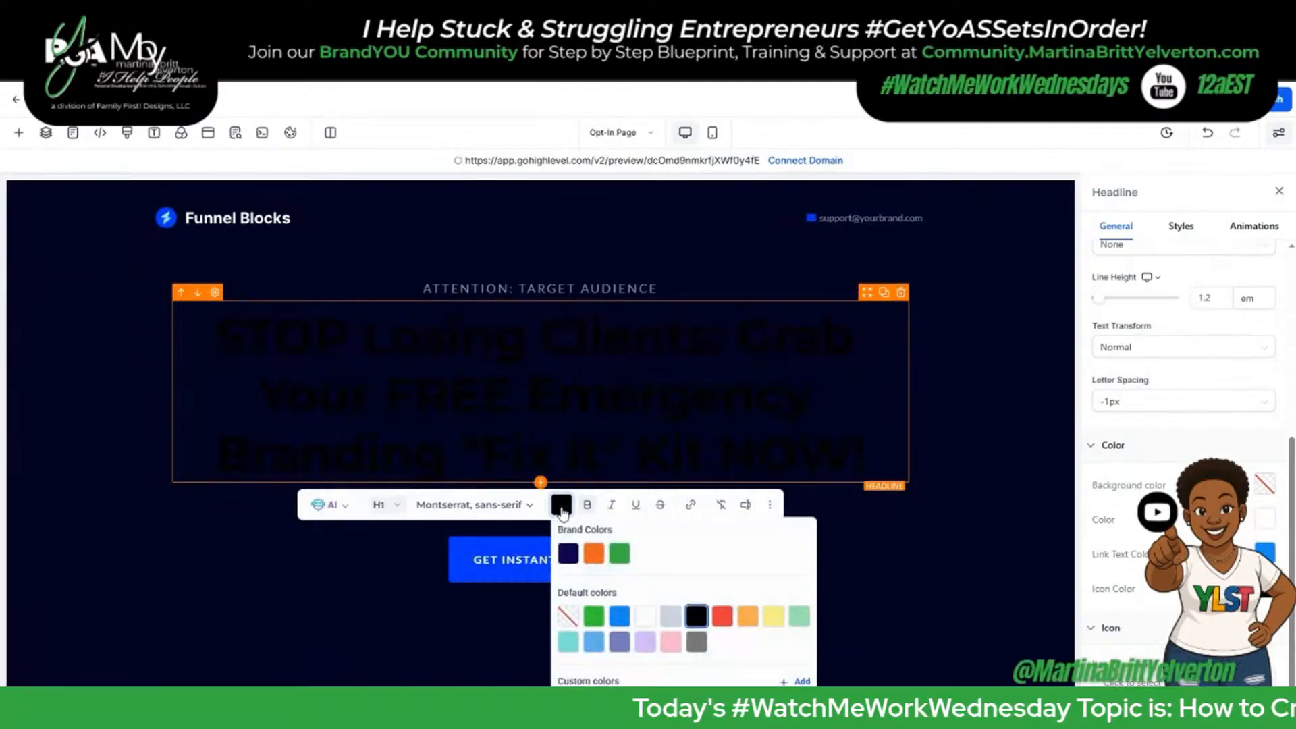
pyautogui.click(645, 617)
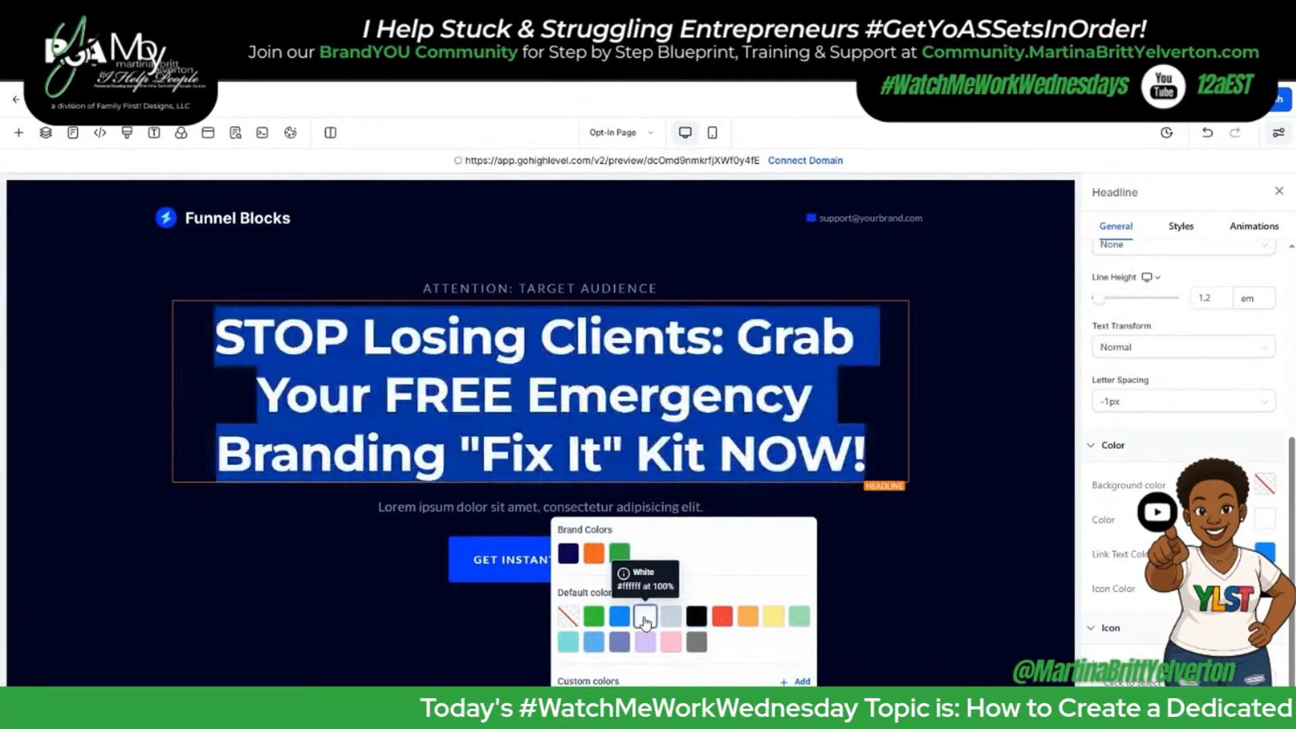
pyautogui.click(578, 407)
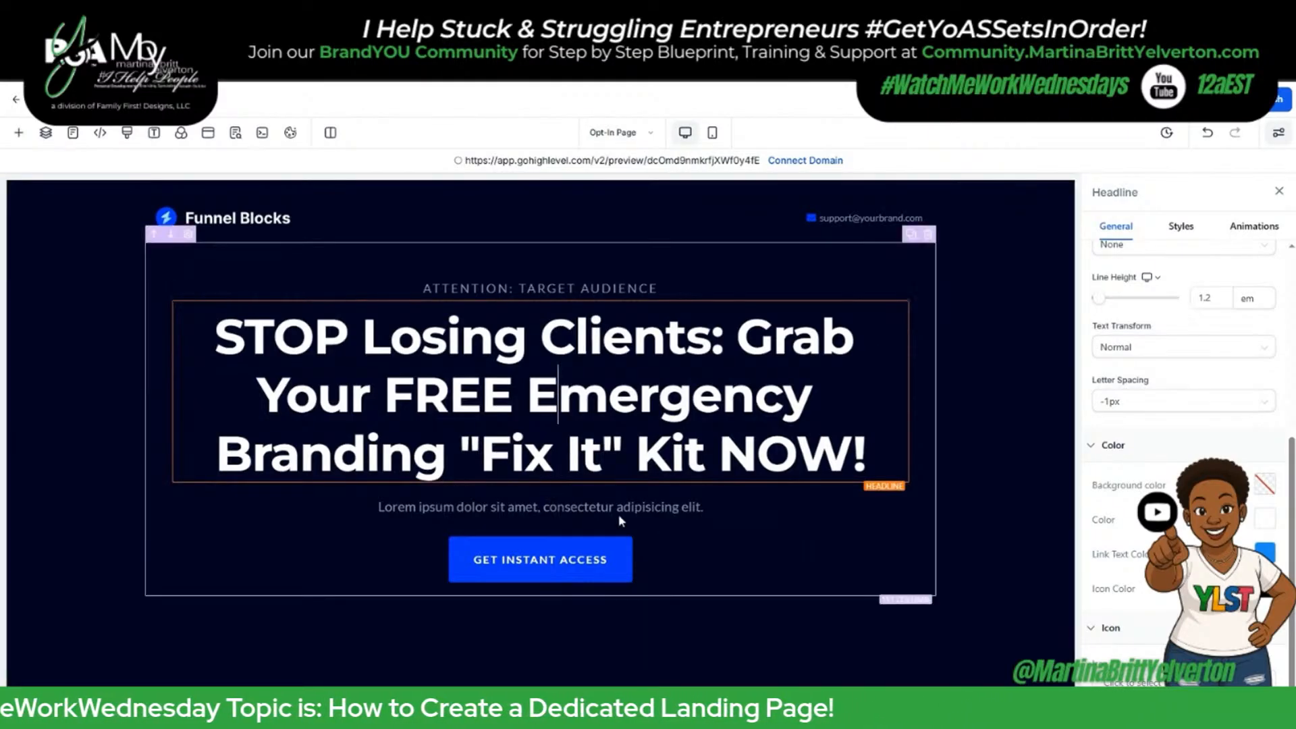
pyautogui.click(580, 513)
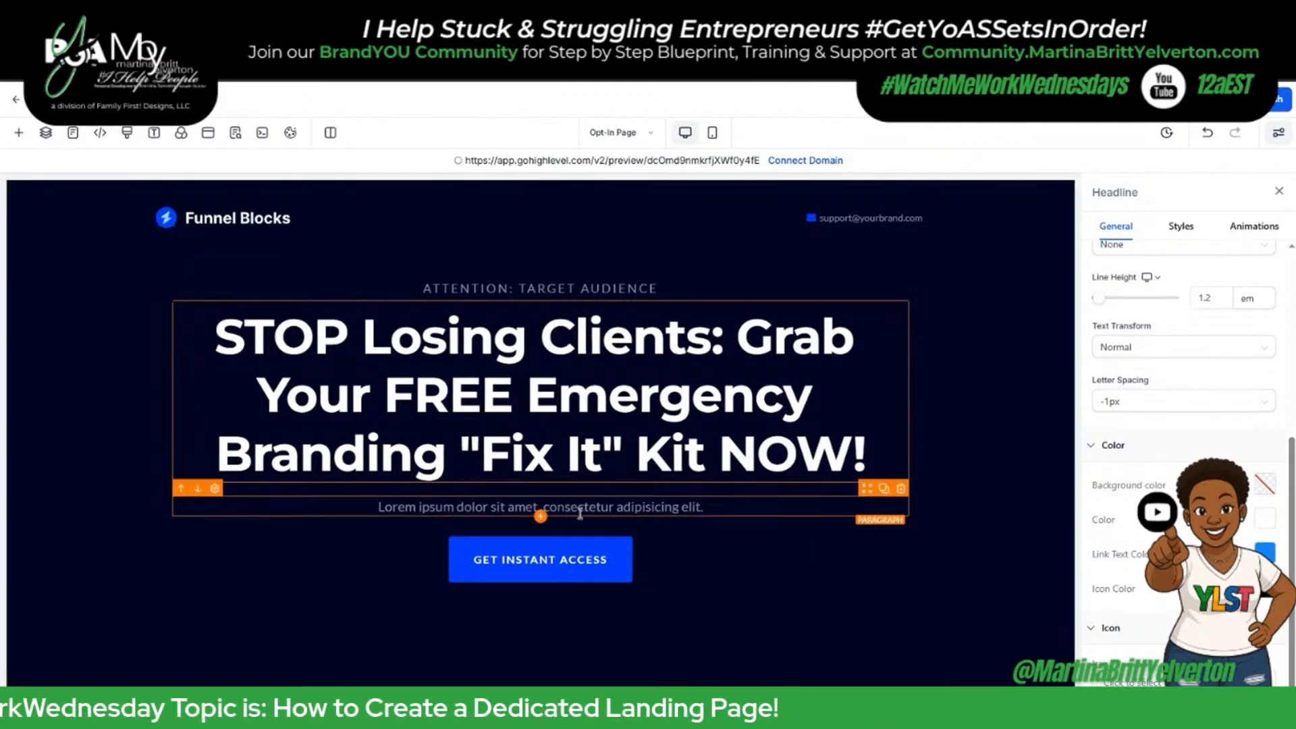
pyautogui.click(576, 291)
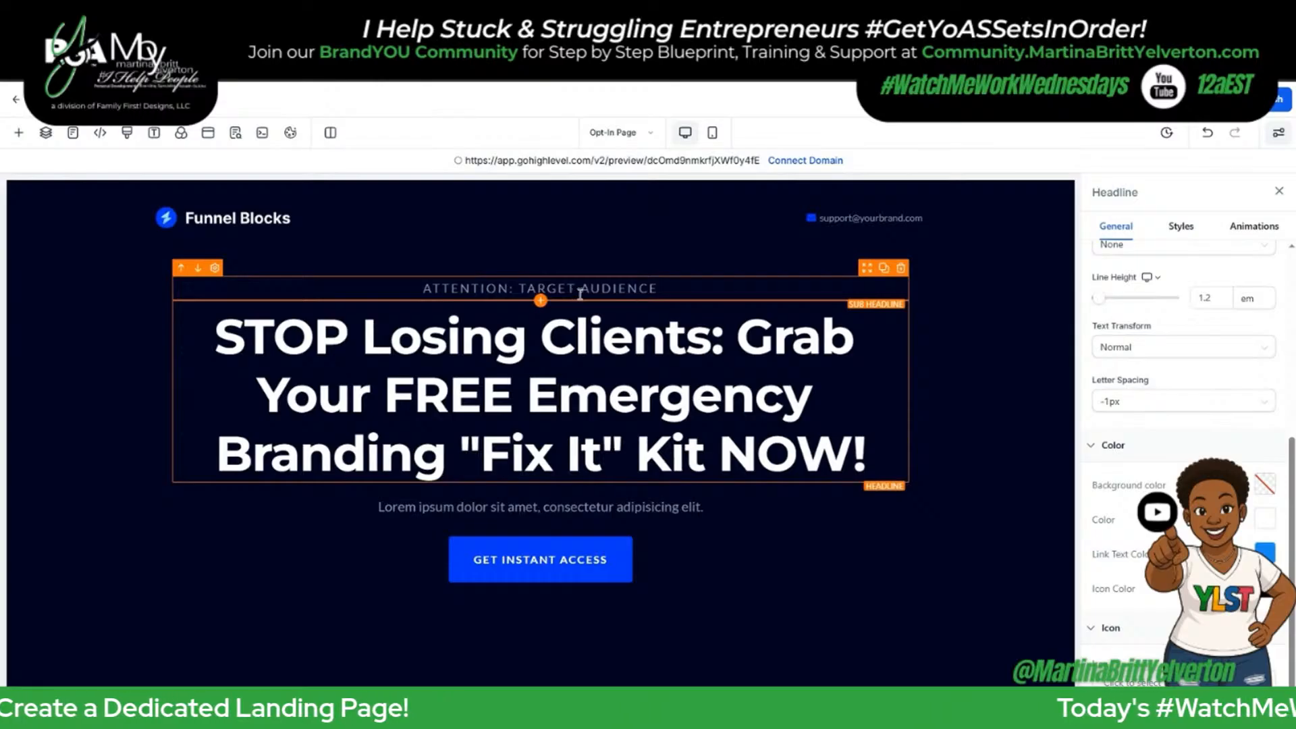
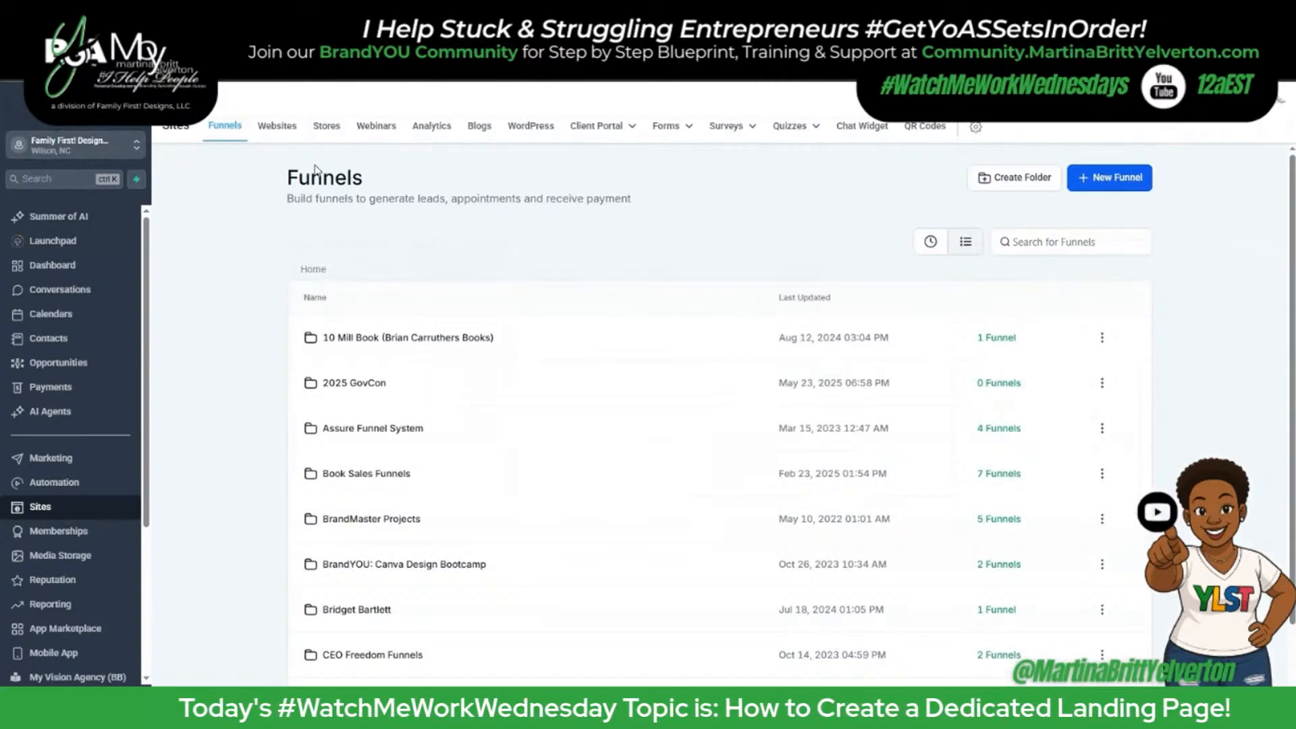
# Show the recently updated funnels and open the Join Today page of the BrandYOU Emergency "Fix It" Kit Funnel for editing.
pyautogui.click(928, 243)
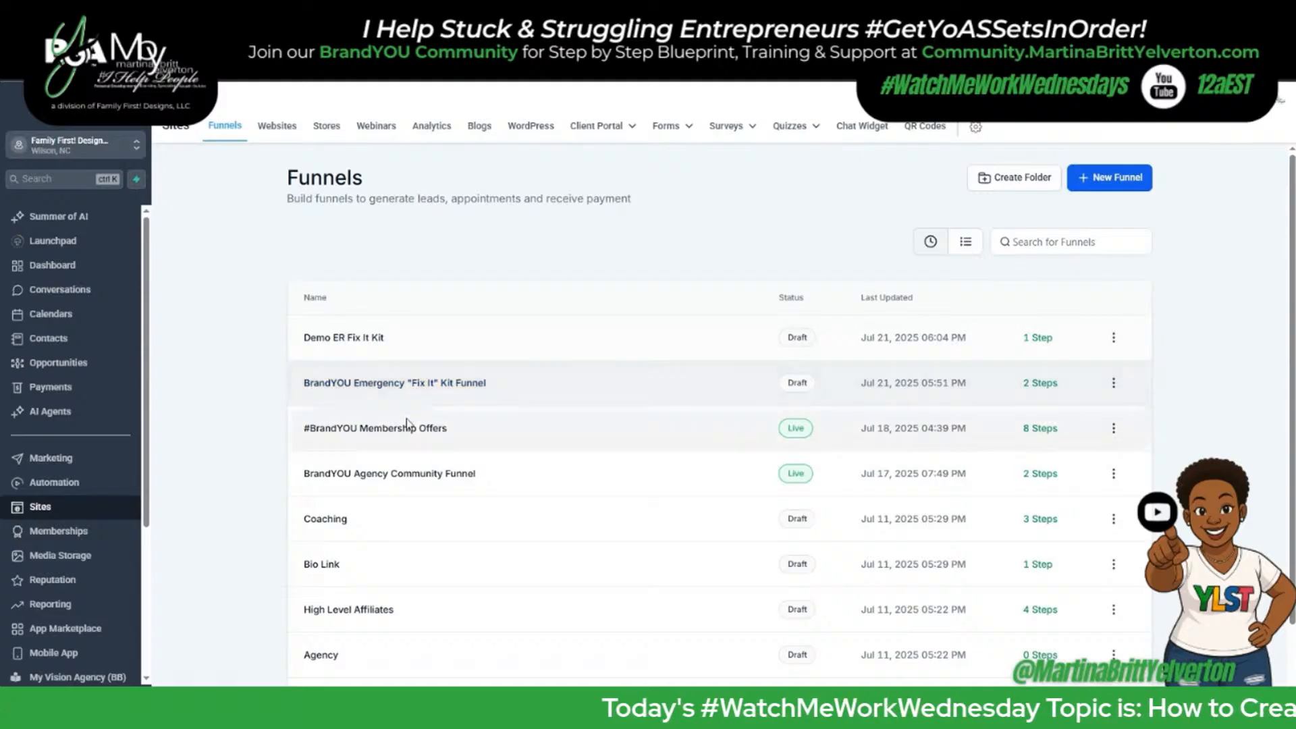
pyautogui.click(410, 382)
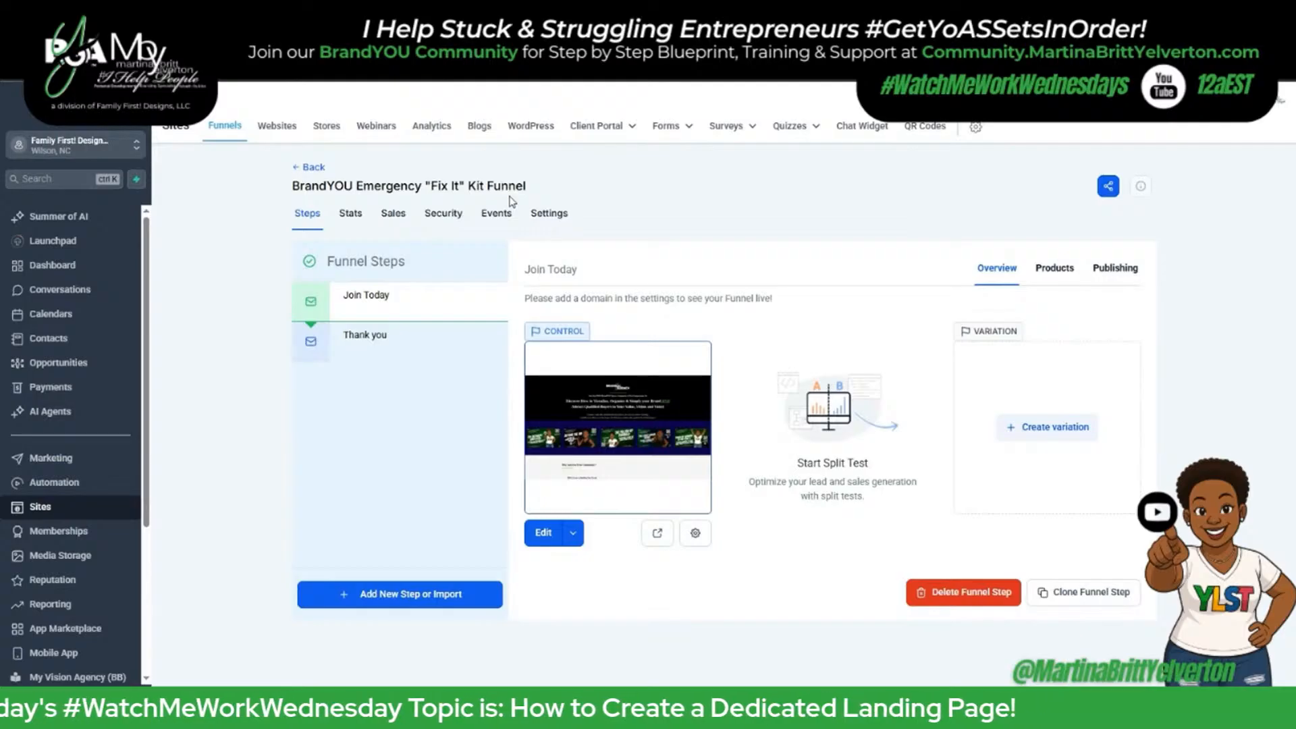
pyautogui.click(545, 533)
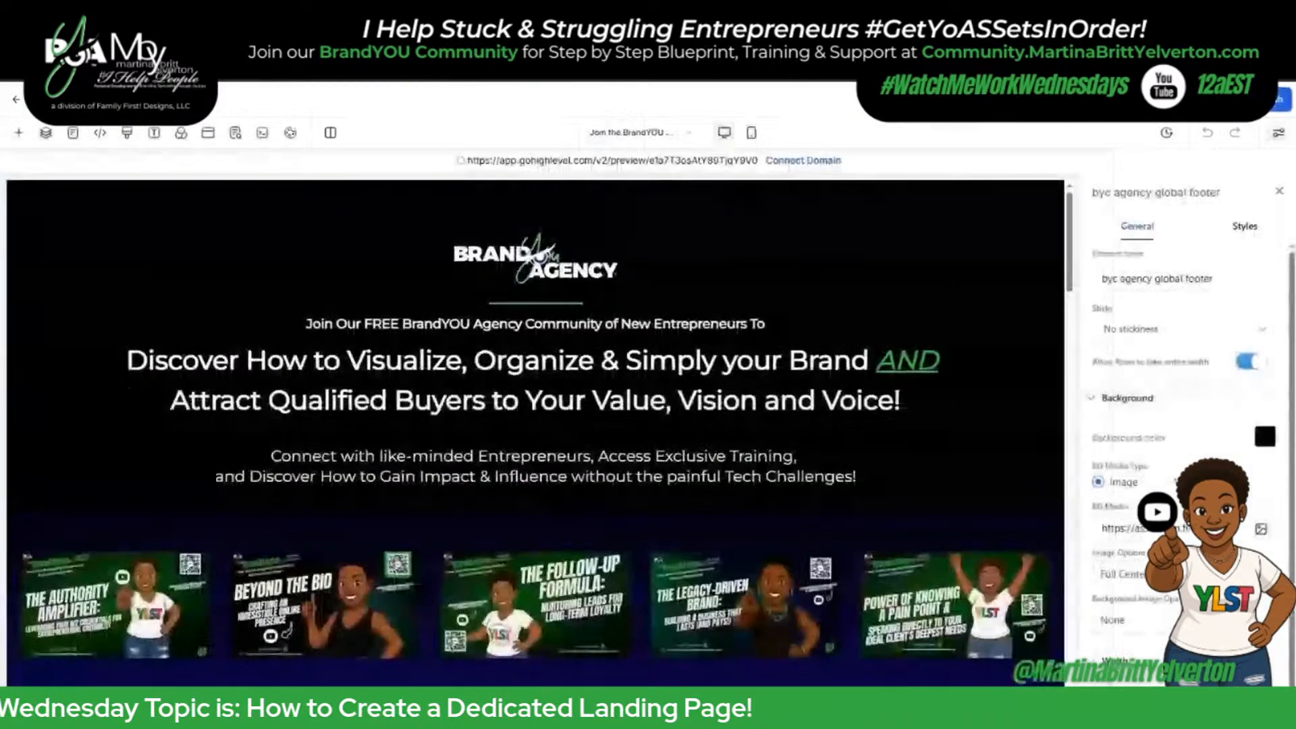
# Insert the prebuilt Welcome 01 section directly below the row of promotional images on the page.
pyautogui.click(19, 132)
pyautogui.click(50, 274)
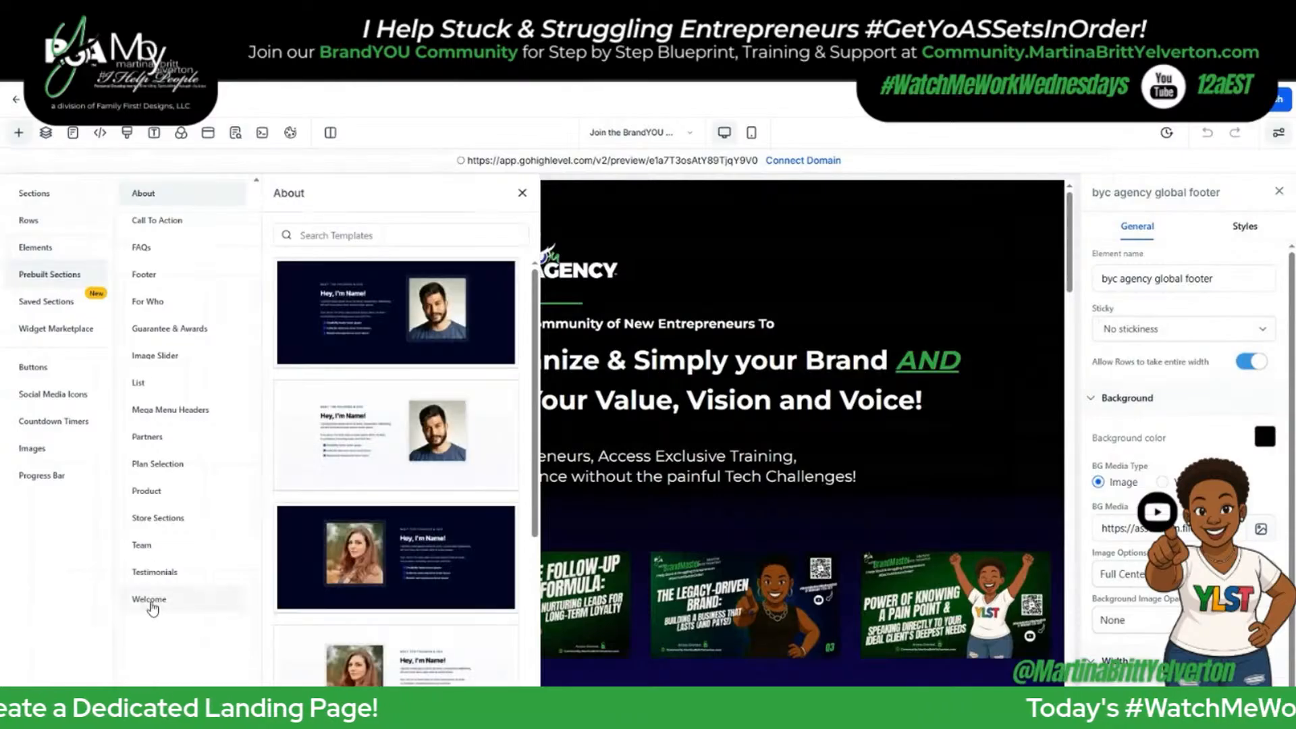
pyautogui.moveTo(451, 333); pyautogui.dragTo(671, 361)
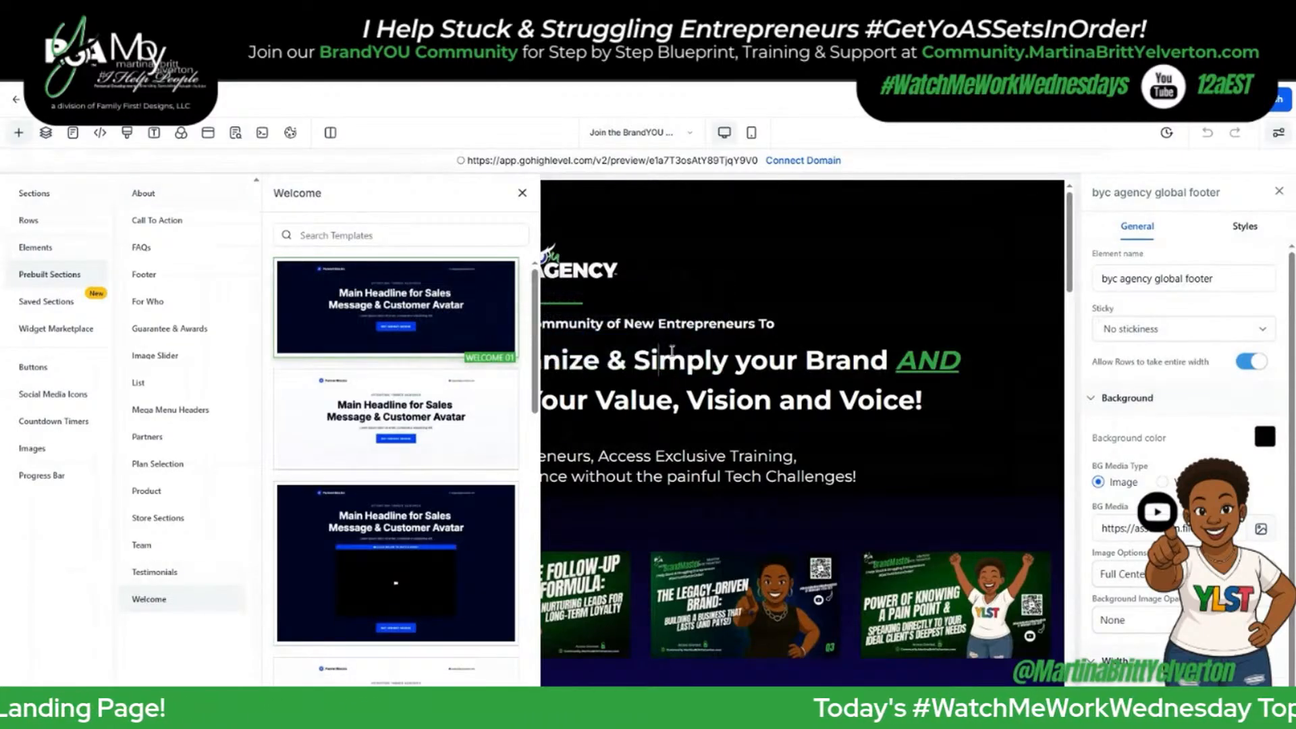
pyautogui.scroll(-7, 671, 278)
pyautogui.moveTo(391, 322); pyautogui.dragTo(621, 273)
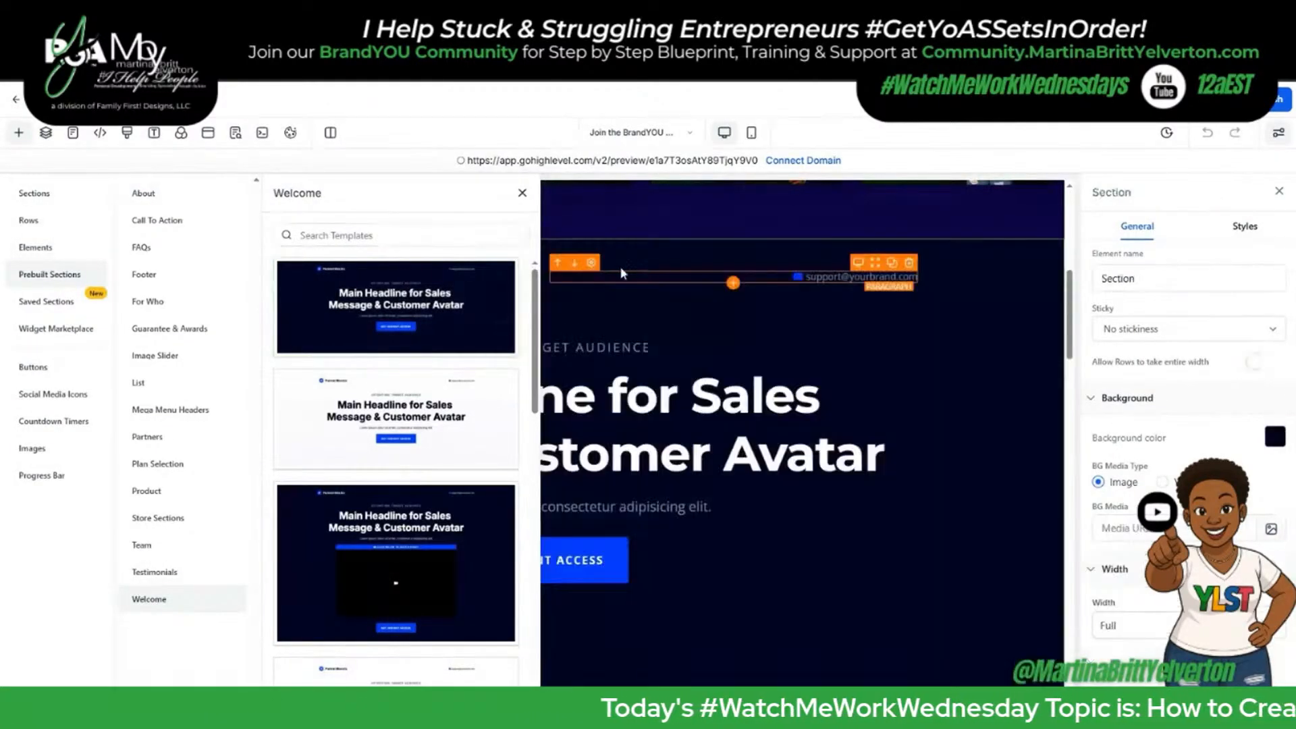
# Replace the Funnel Blocks logo in the new section with the custom value used by the page's top agency logo.
pyautogui.scroll(5, 690, 298)
pyautogui.scroll(2, 689, 295)
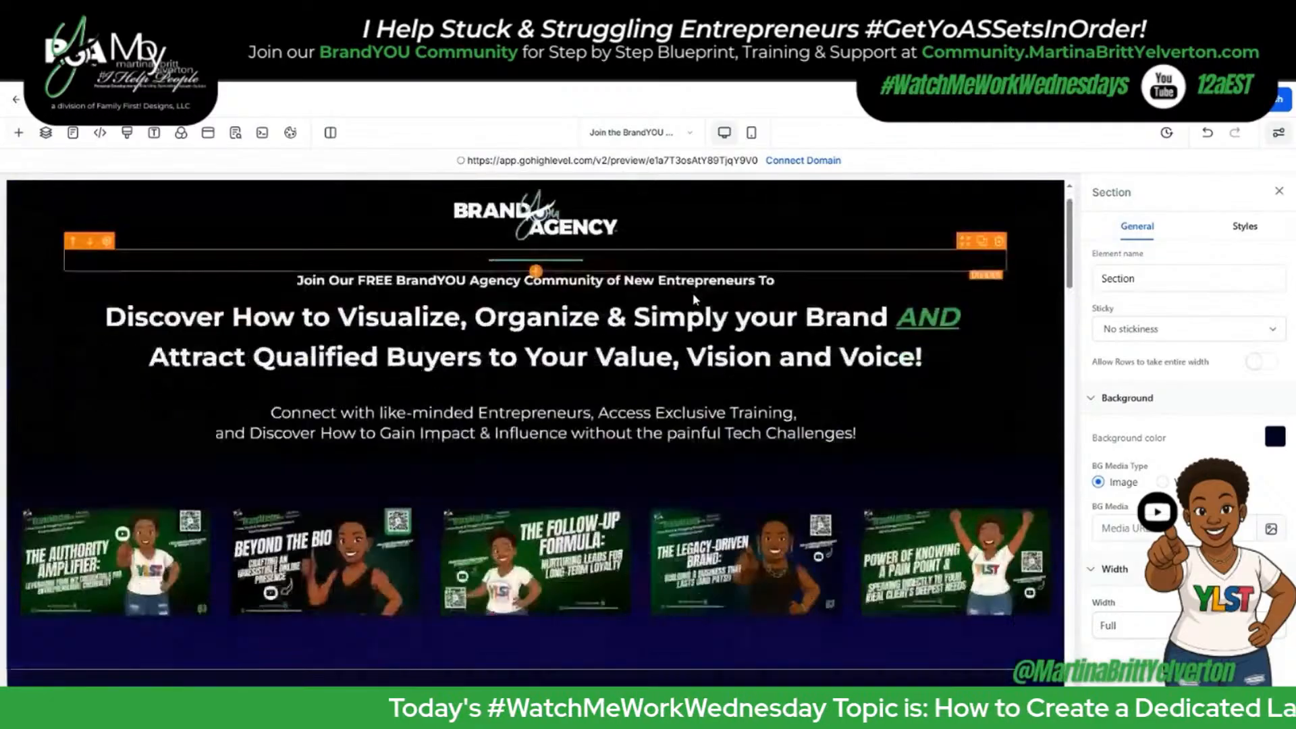
pyautogui.scroll(-5, 693, 293)
pyautogui.click(259, 346)
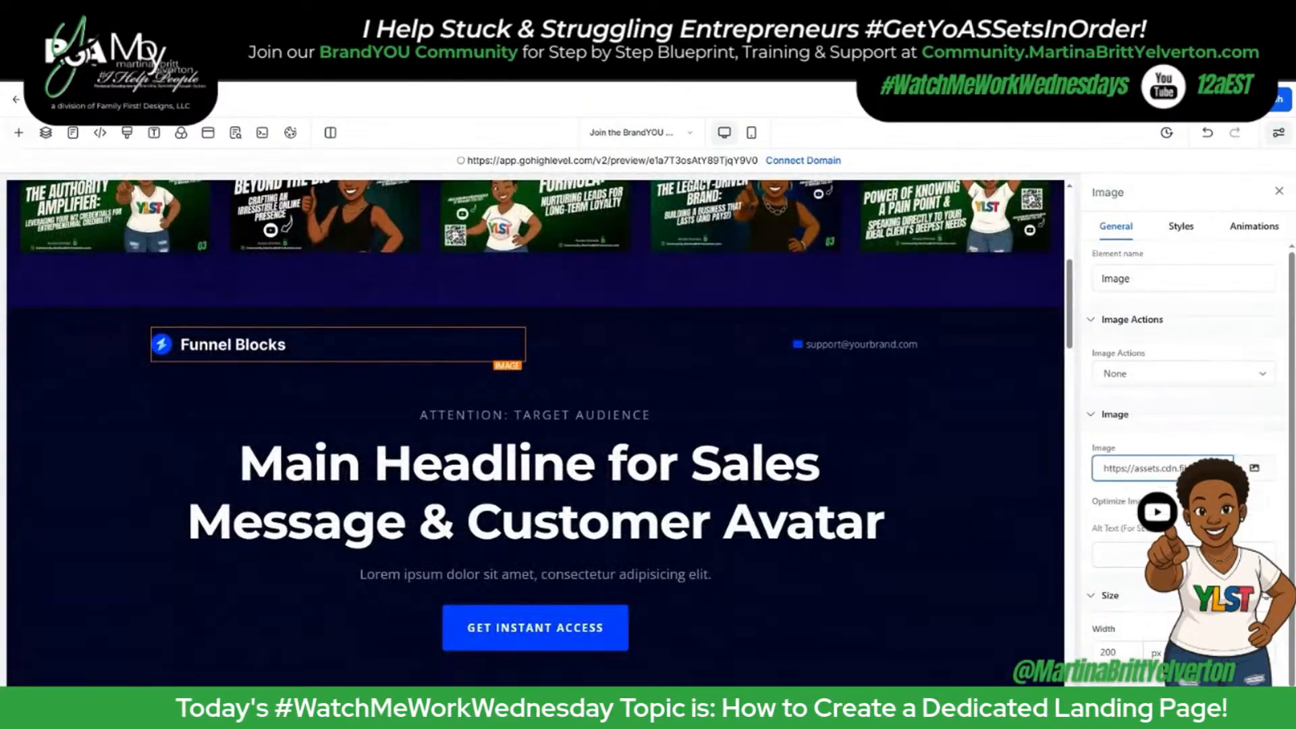
pyautogui.scroll(6, 660, 347)
pyautogui.click(540, 259)
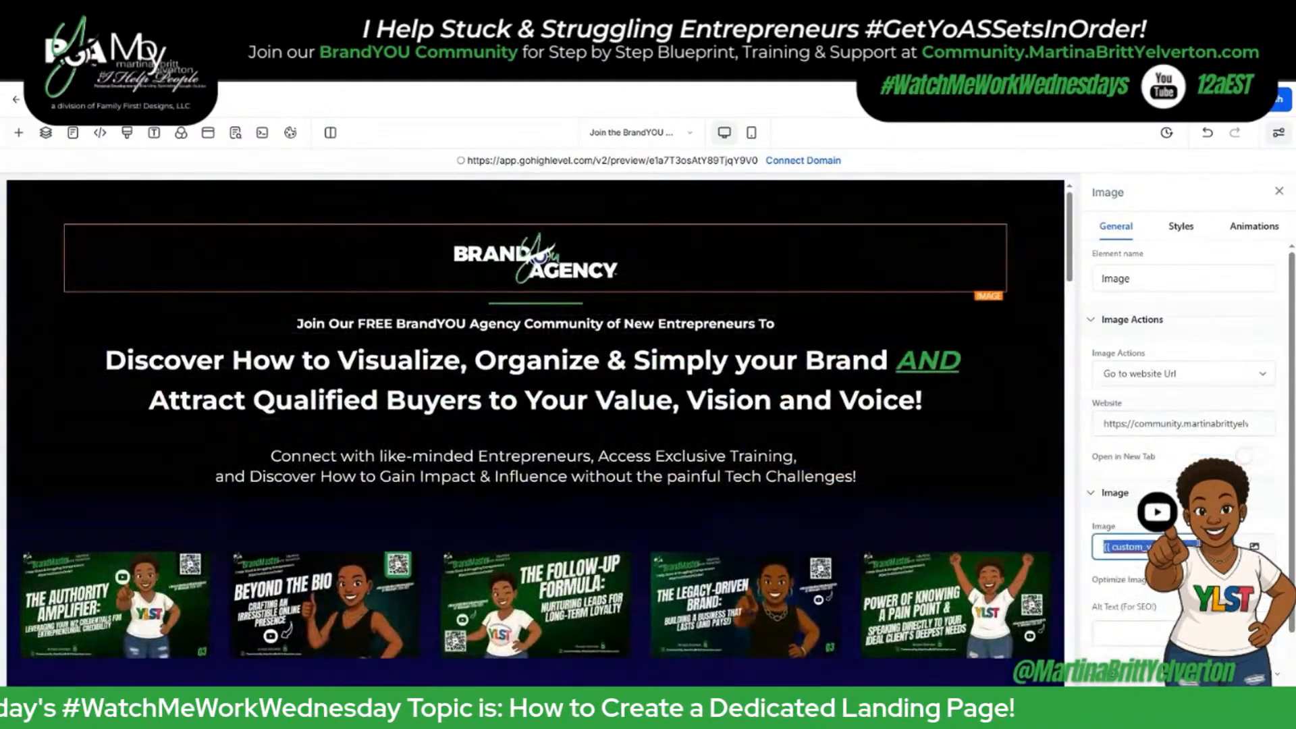
pyautogui.scroll(-5, 909, 536)
pyautogui.click(1138, 469)
pyautogui.hotkey('ctrl', 'a')
pyautogui.hotkey('ctrl', 'v')
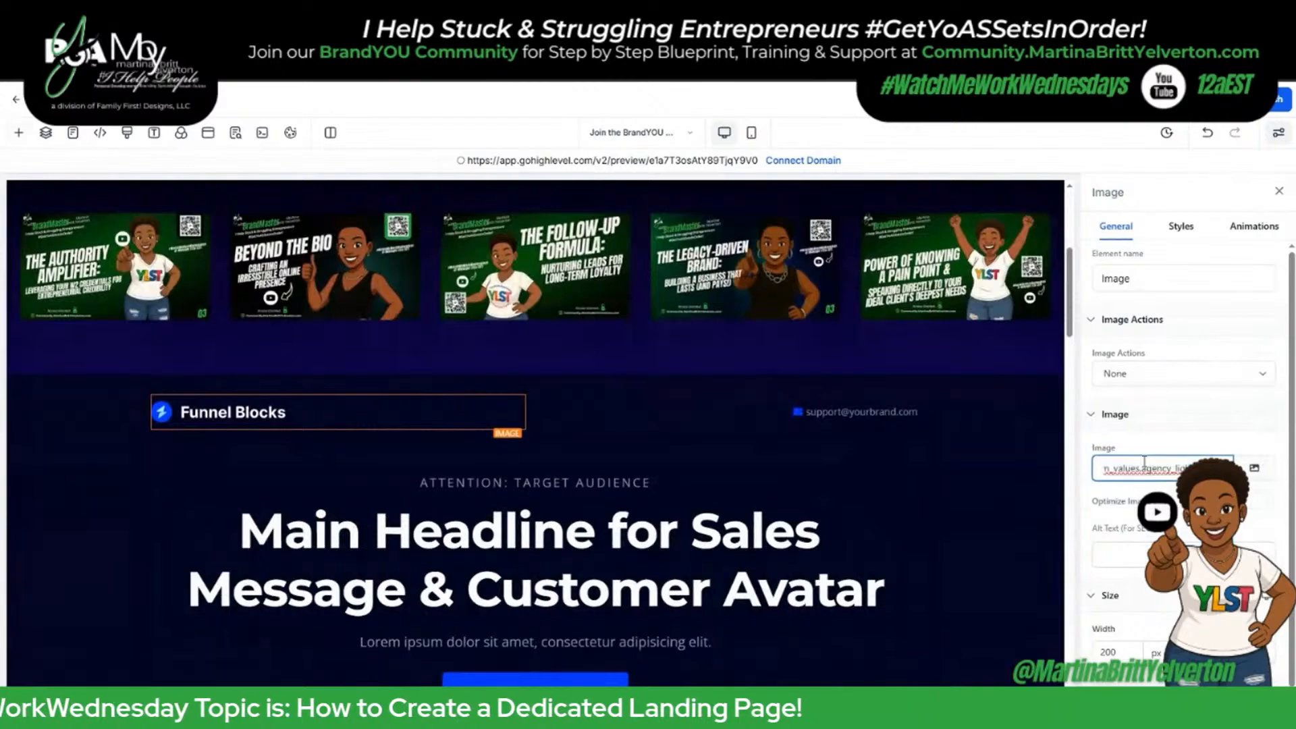
# Replace the new section's "ATTENTION: TARGET AUDIENCE" subheadline with a duplicate of the "Join Our FREE BrandYOU Agency Community" headline.
pyautogui.scroll(5, 817, 404)
pyautogui.scroll(-5, 763, 345)
pyautogui.scroll(6, 727, 403)
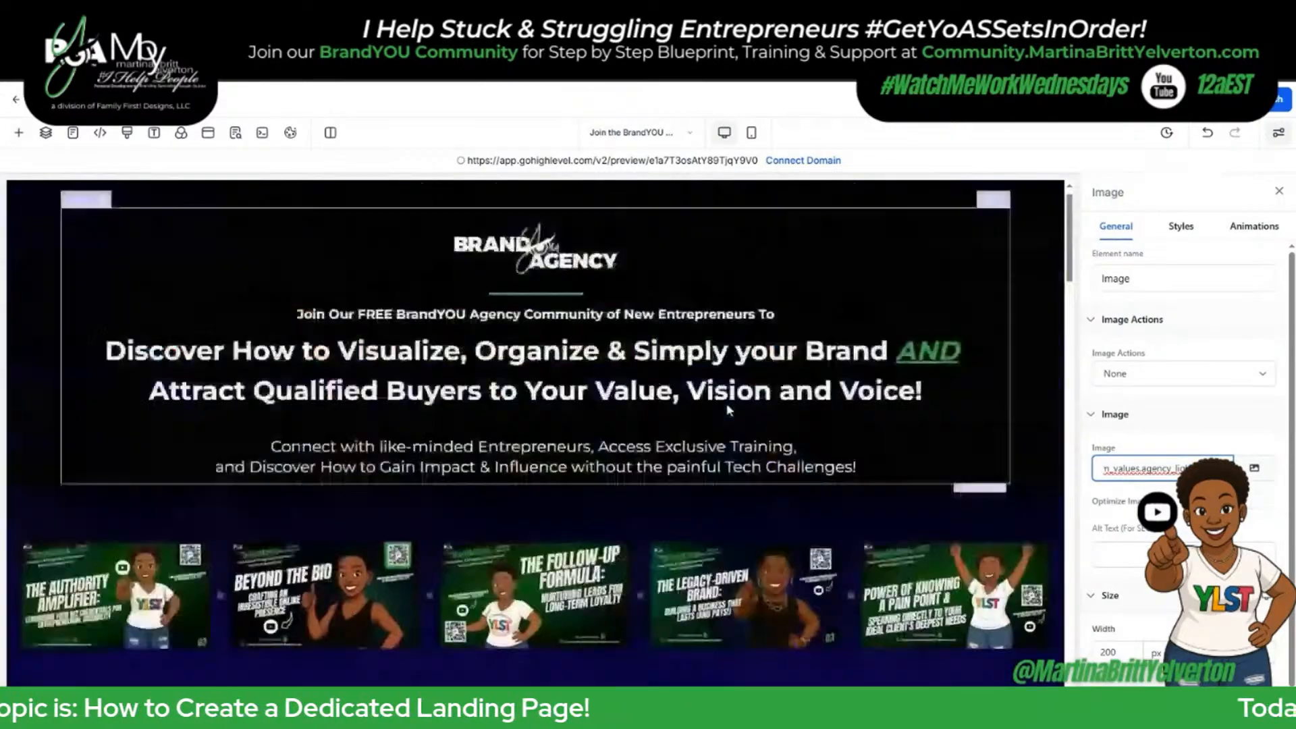
pyautogui.click(617, 323)
pyautogui.moveTo(622, 323); pyautogui.dragTo(759, 324)
pyautogui.scroll(-5, 587, 442)
pyautogui.click(516, 503)
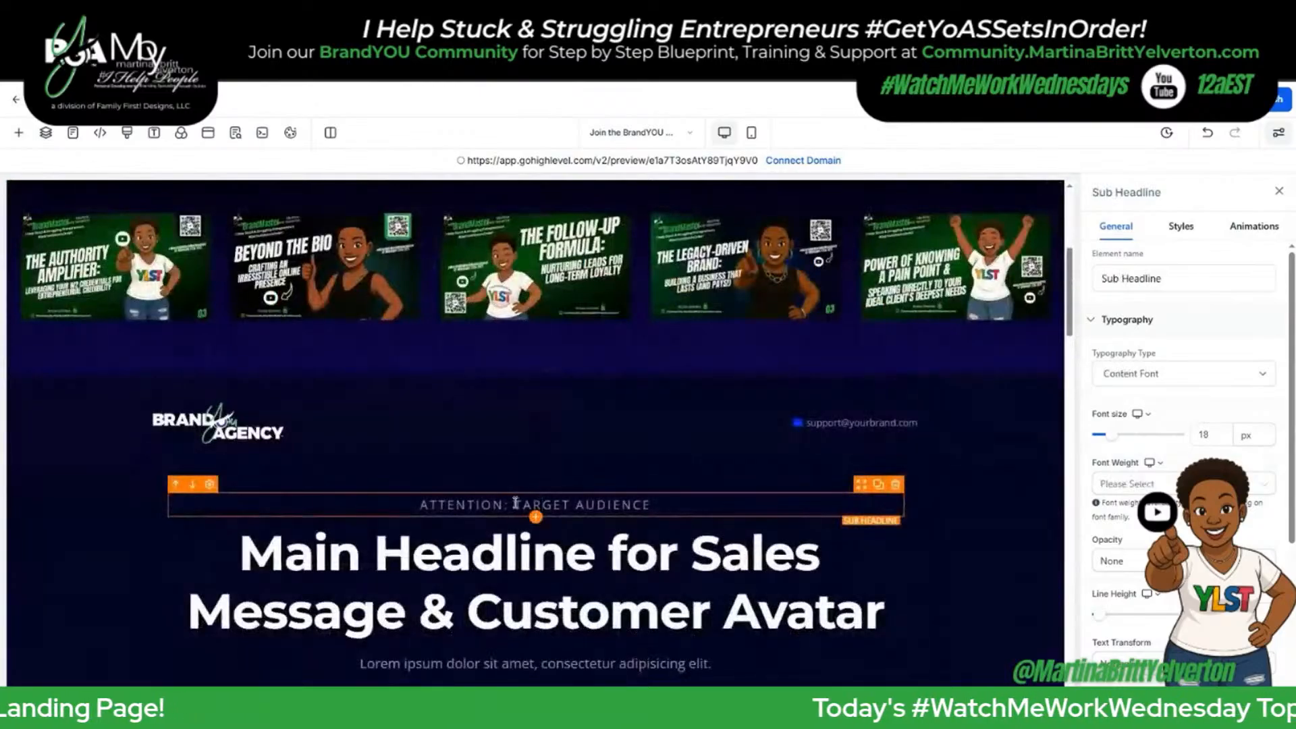
pyautogui.scroll(5, 715, 418)
pyautogui.click(982, 309)
pyautogui.moveTo(965, 307); pyautogui.dragTo(745, 374)
pyautogui.click(892, 360)
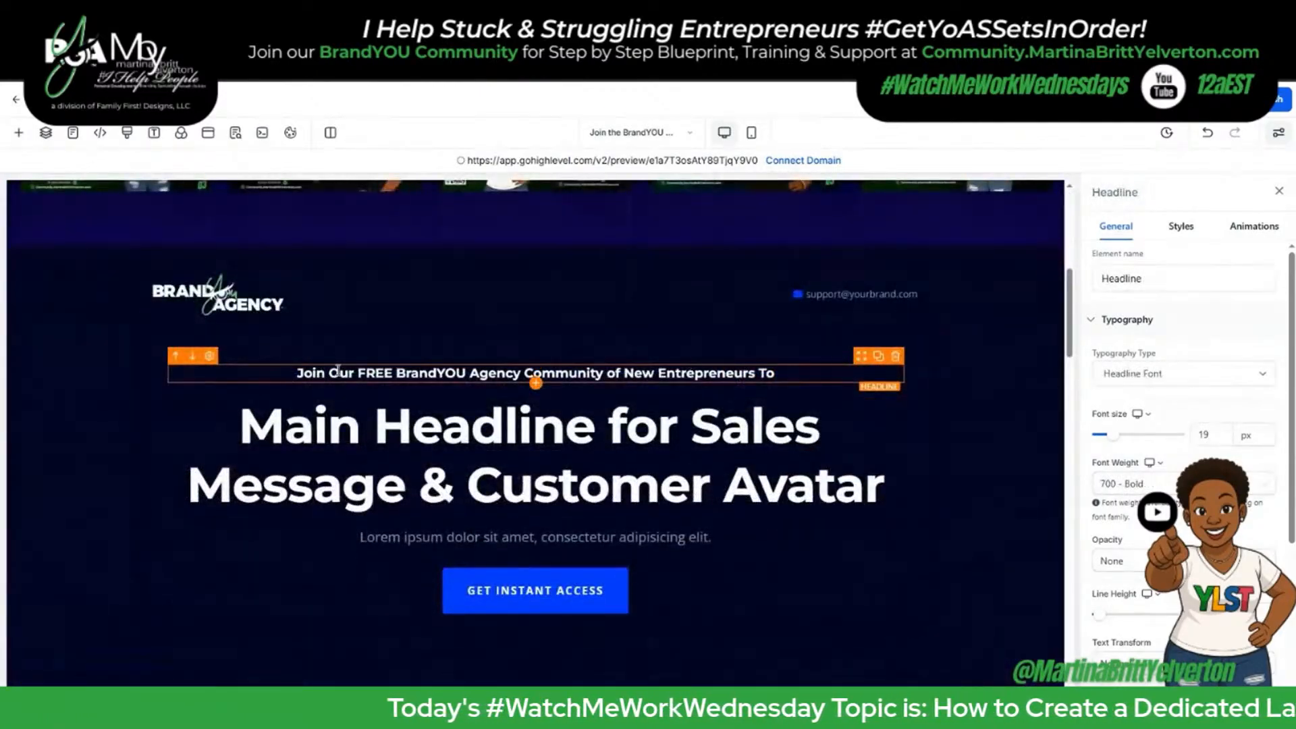
# Rewrite the duplicated headline as "ATTENTION: New, Stuck or Struggling Entrepreneurs!".
pyautogui.moveTo(325, 372); pyautogui.dragTo(640, 373)
pyautogui.write('ATTENTION:')
pyautogui.press('BackSpace')
pyautogui.write('Stuck, Strugg')
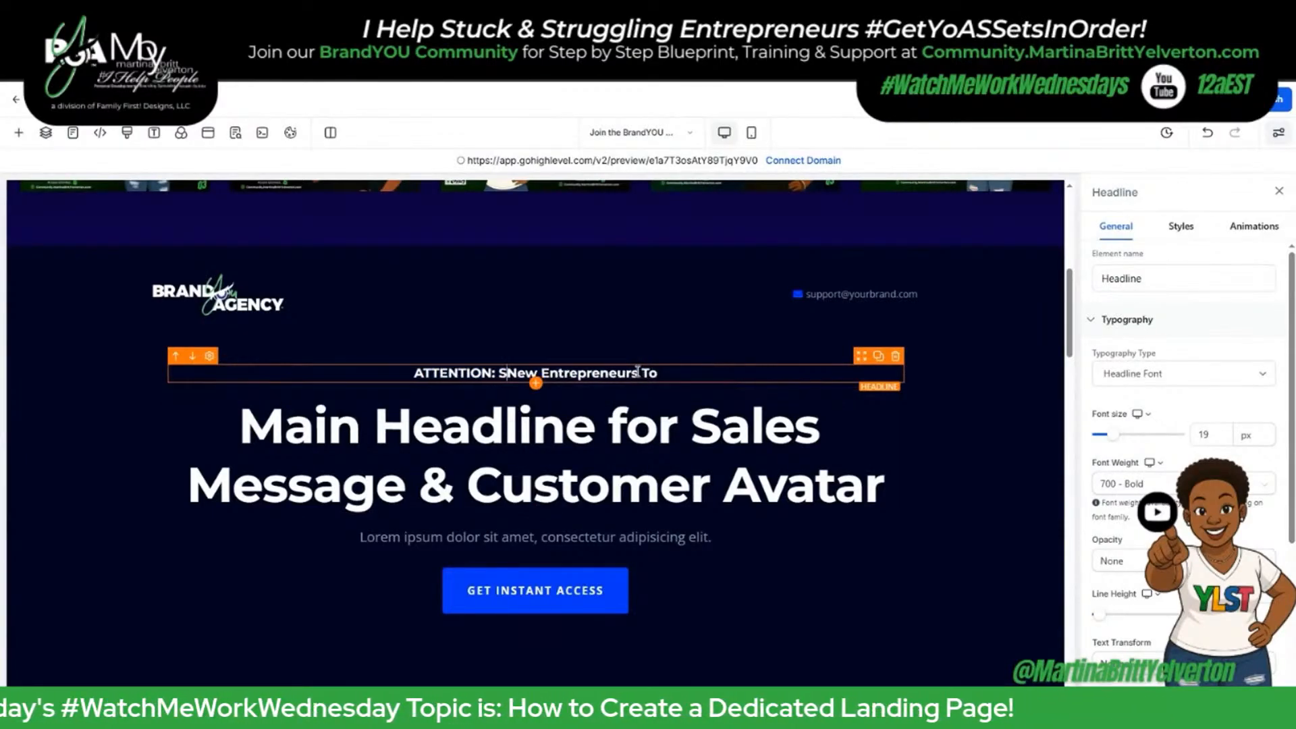
pyautogui.hotkey('ctrl', 'shift', 'Left')
pyautogui.hotkey('ctrl', 'shift', 'Left')
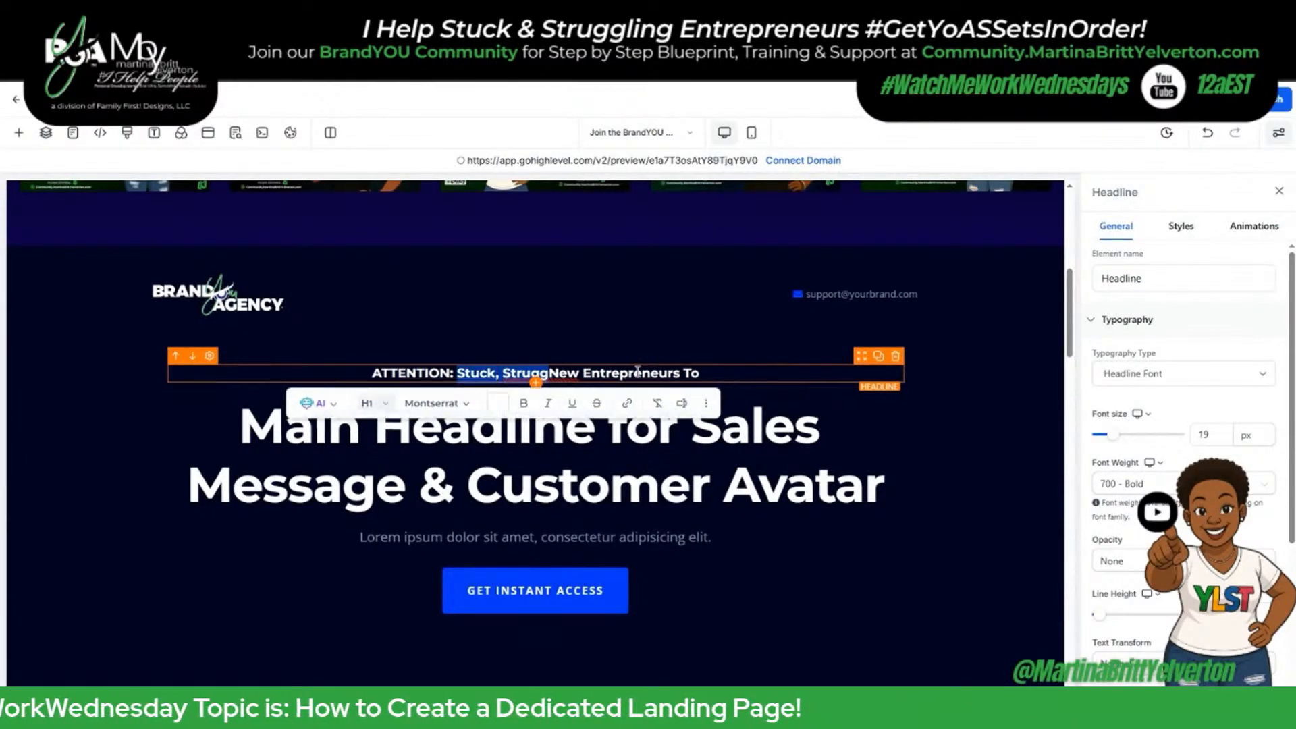
pyautogui.press('BackSpace')
pyautogui.write(', Stuck or Struggling')
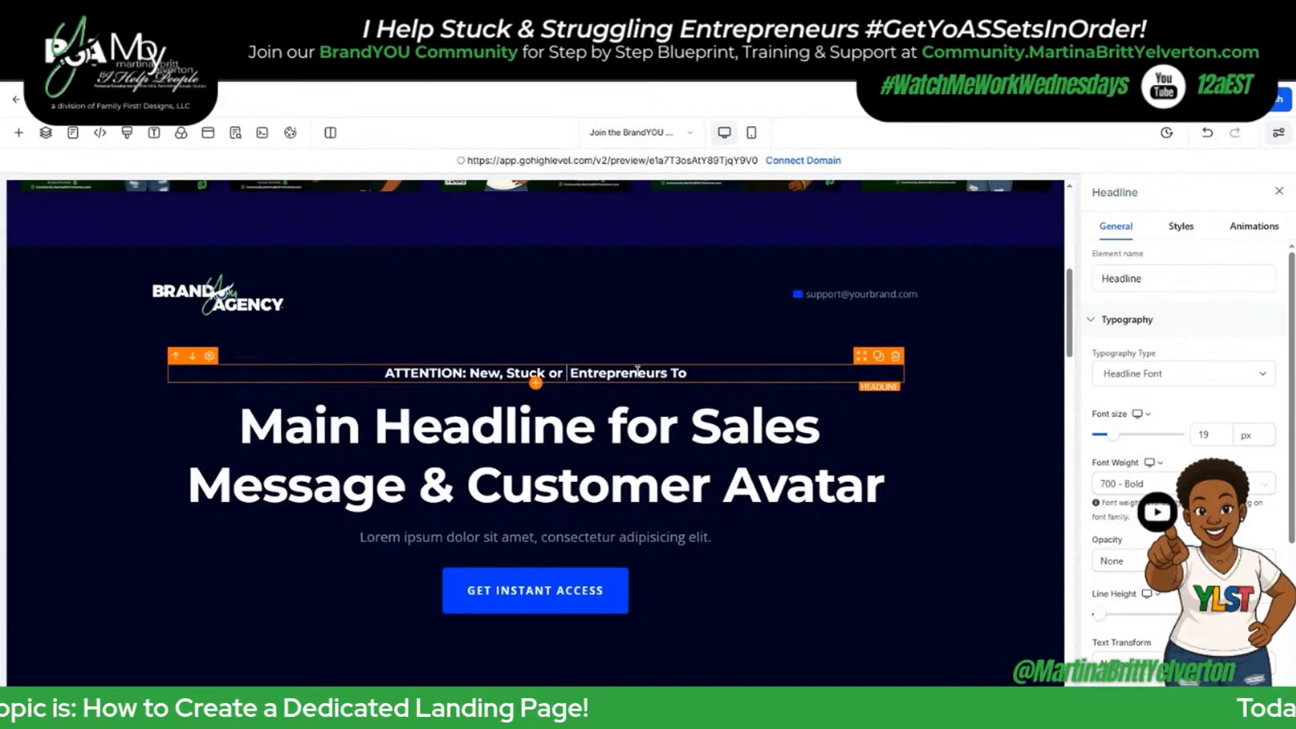
pyautogui.moveTo(710, 373); pyautogui.dragTo(703, 374)
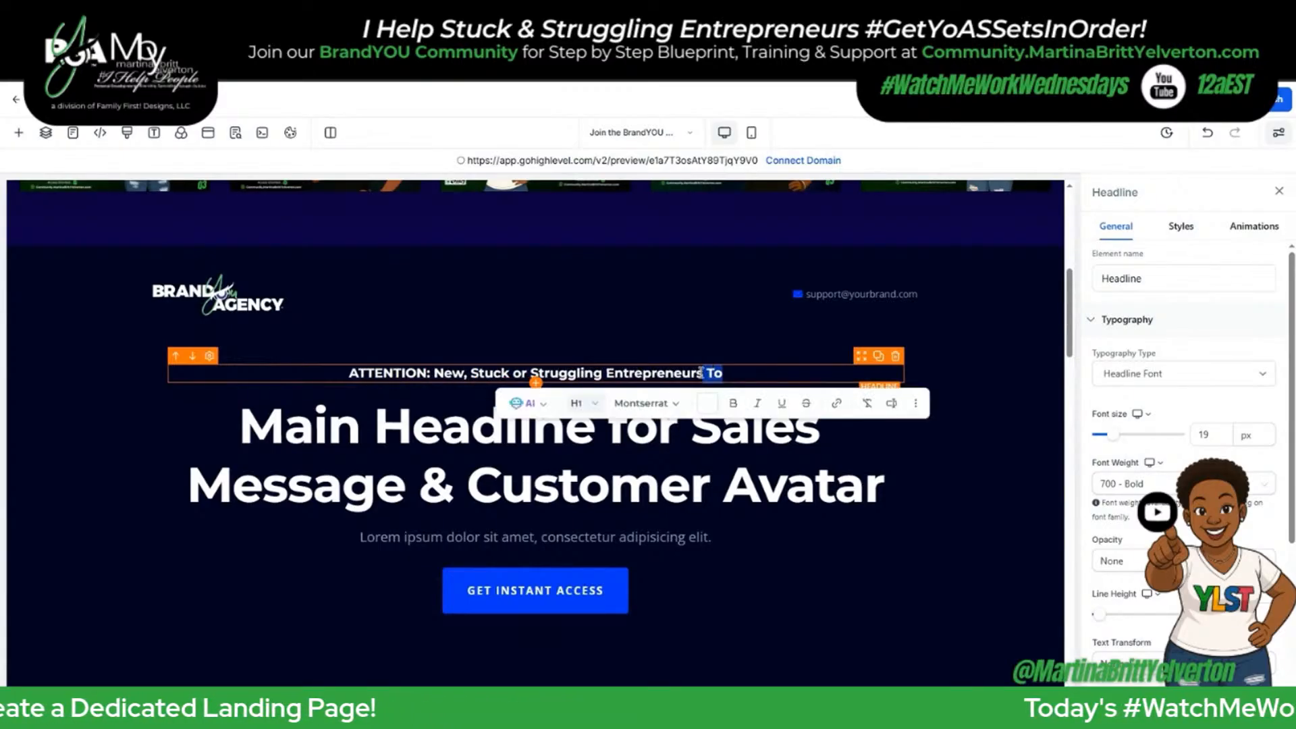
pyautogui.write('!')
# Color "ATTENTION:" in the small headline with the green brand color.
pyautogui.moveTo(441, 374); pyautogui.dragTo(356, 374)
pyautogui.click(397, 411)
pyautogui.click(450, 452)
pyautogui.click(721, 420)
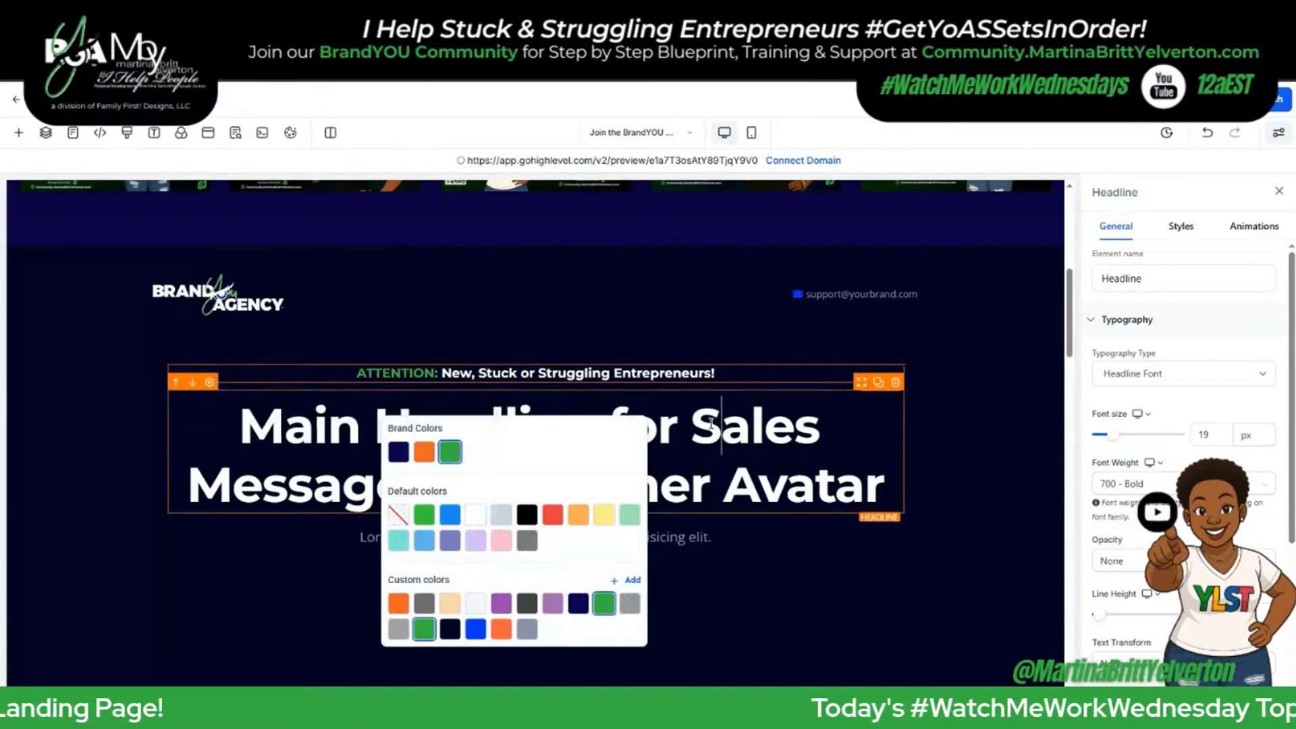
# Replace the main headline with "Is Your Brand Invisible? Get the Emergency Fix Kit to Attract Clients Today." and make it white.
pyautogui.scroll(5, 721, 418)
pyautogui.scroll(-4, 721, 418)
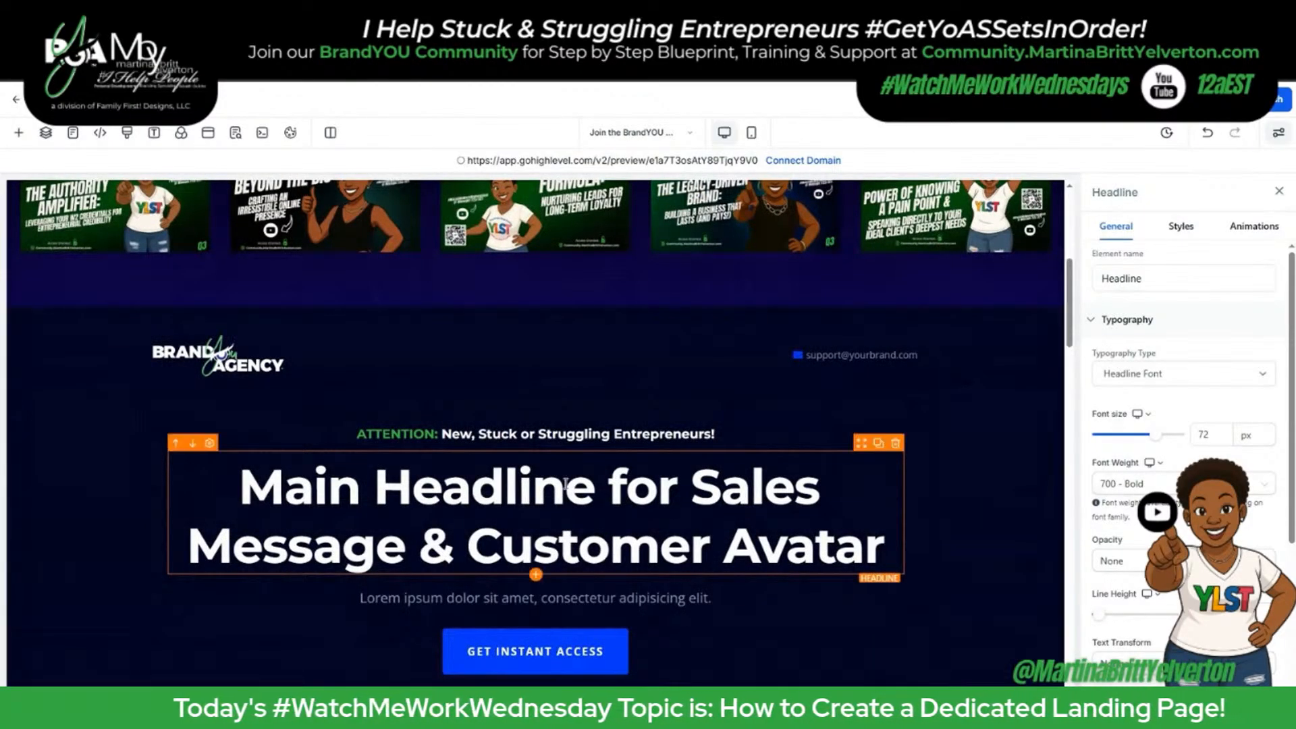
pyautogui.click(553, 501)
pyautogui.hotkey('ctrl', 'a')
pyautogui.write('Is Your Brand Invisible? Get the Emergency Fix Kit to Attract Clients Today.')
pyautogui.hotkey('ctrl', 'a')
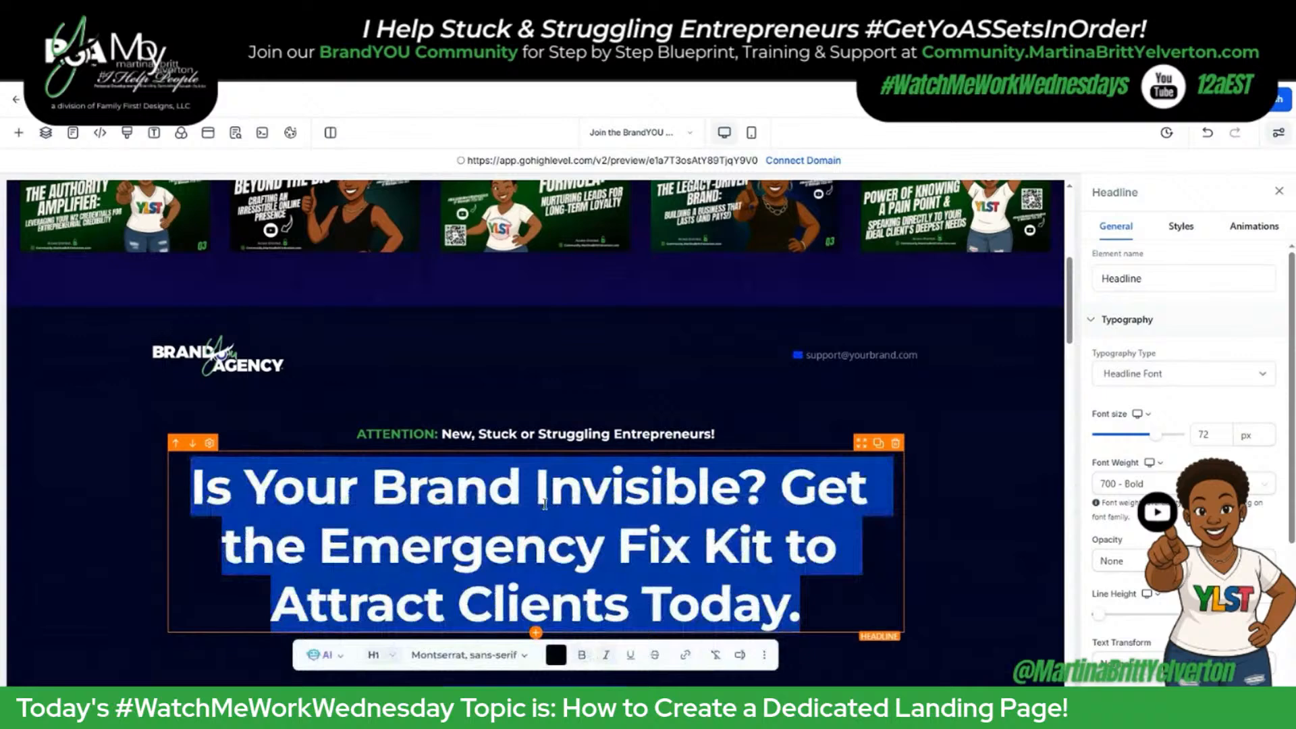
pyautogui.click(556, 655)
pyautogui.click(639, 509)
pyautogui.click(738, 530)
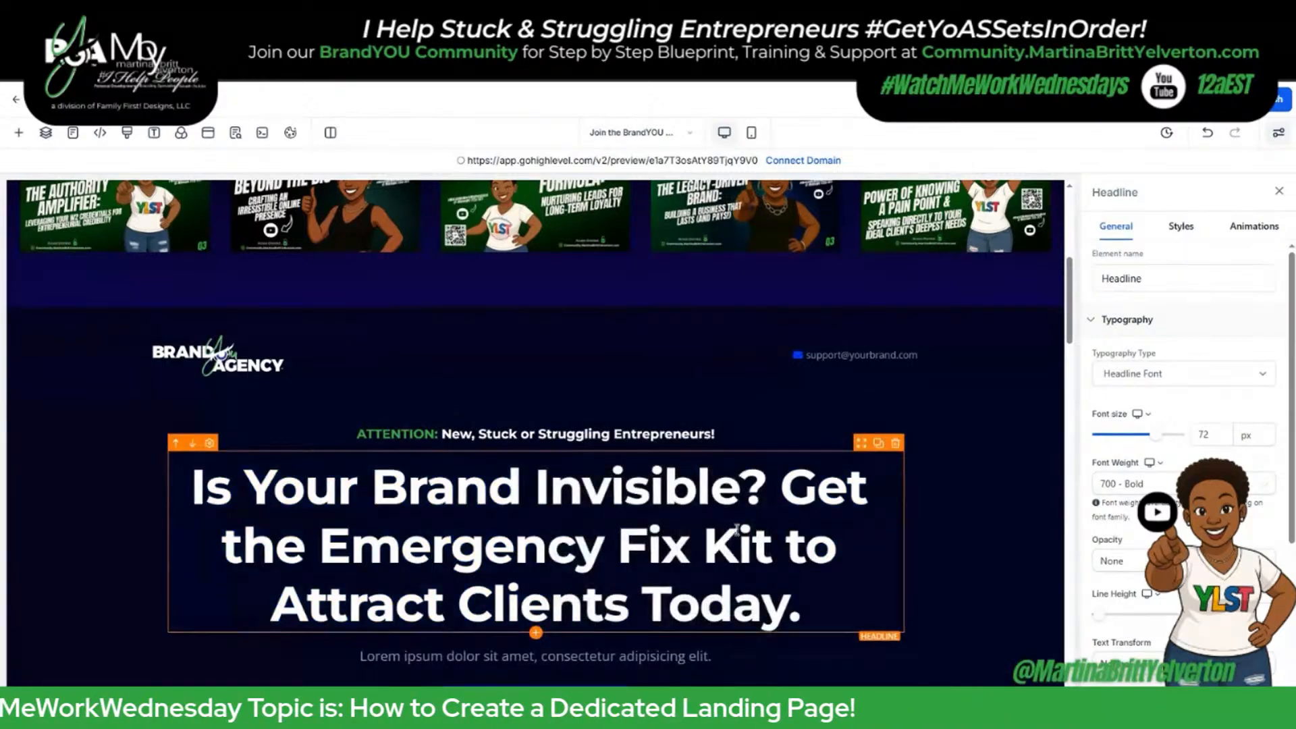
# Start a new line in the main headline at "Get" and change "Fix Kit" to ""Fix It" Kit".
pyautogui.click(786, 495)
pyautogui.press('Return')
pyautogui.click(668, 541)
pyautogui.write('"')
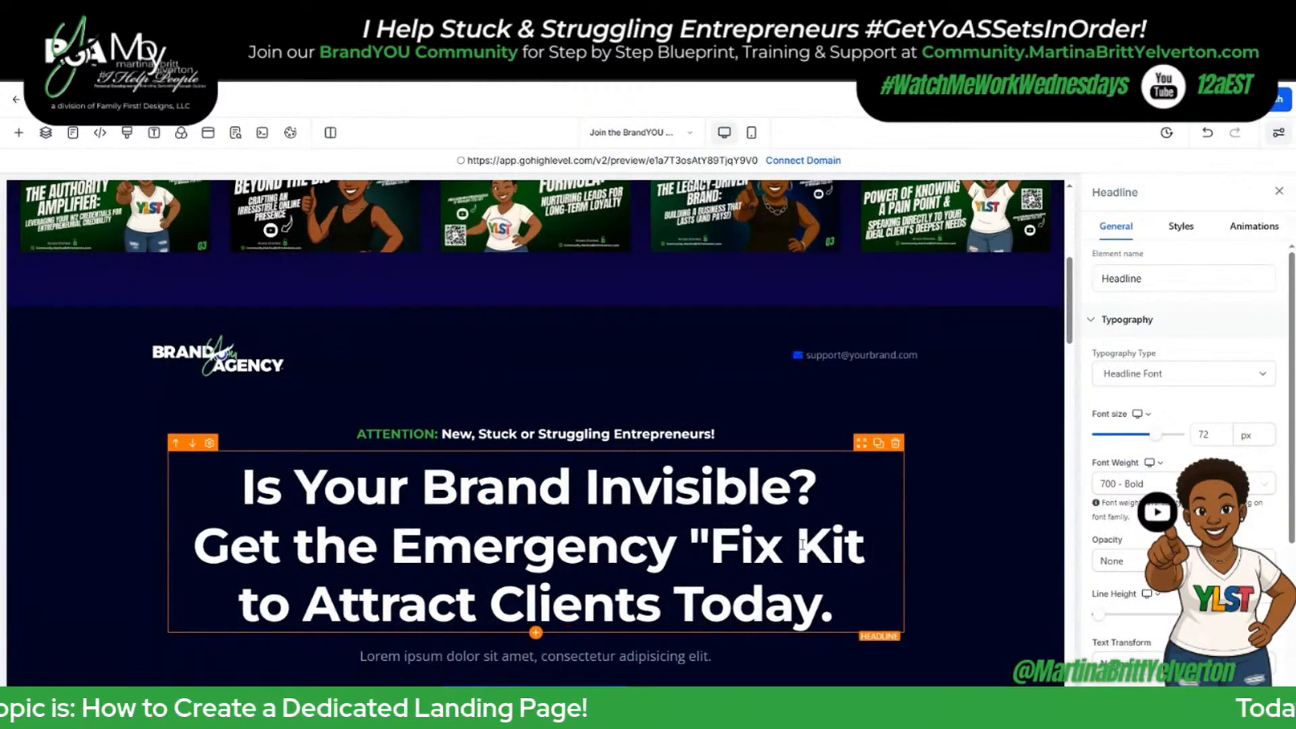
pyautogui.click(795, 540)
pyautogui.write('" iT')
pyautogui.hotkey('shift', 'Left')
pyautogui.hotkey('shift', 'Left')
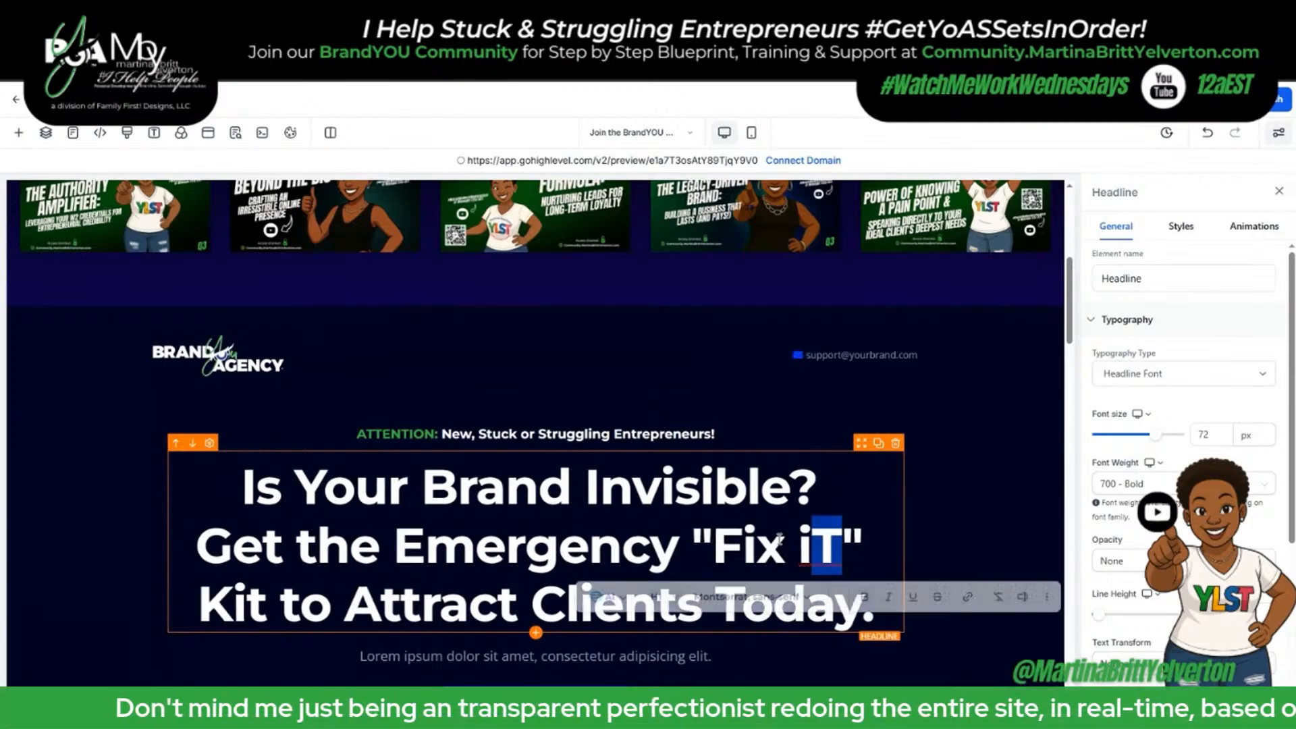
pyautogui.write('It')
pyautogui.scroll(-1, 541, 540)
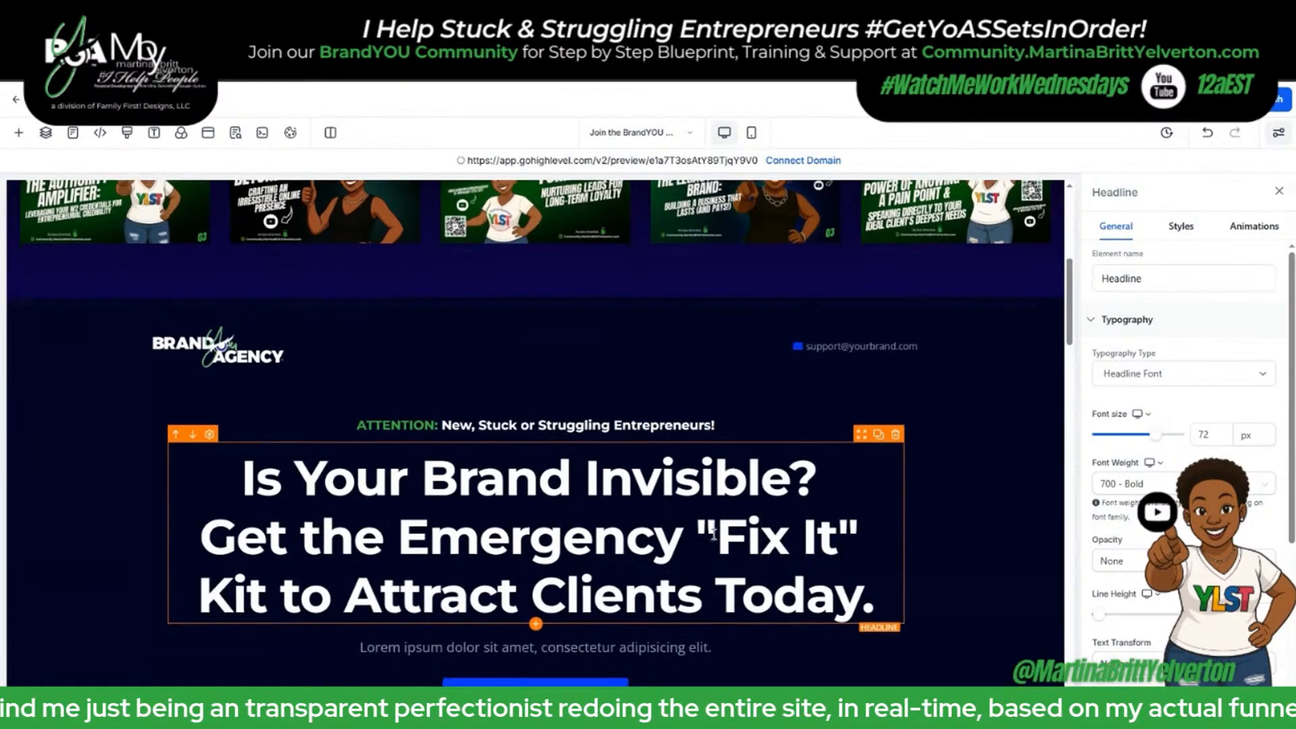
# Replace "Today." at the end of the main headline with "NOW!".
pyautogui.click(290, 543)
pyautogui.moveTo(875, 546); pyautogui.dragTo(864, 546)
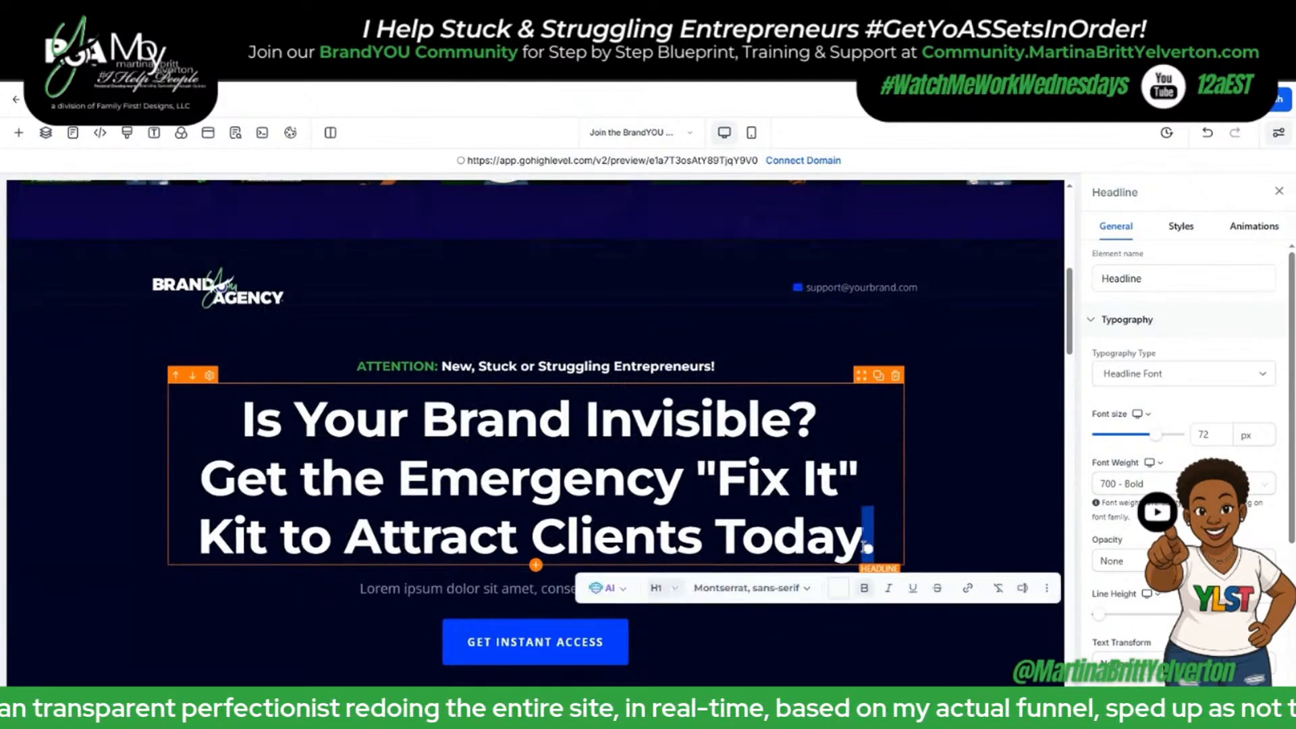
pyautogui.write('!')
pyautogui.doubleClick(738, 540)
pyautogui.write('NOW')
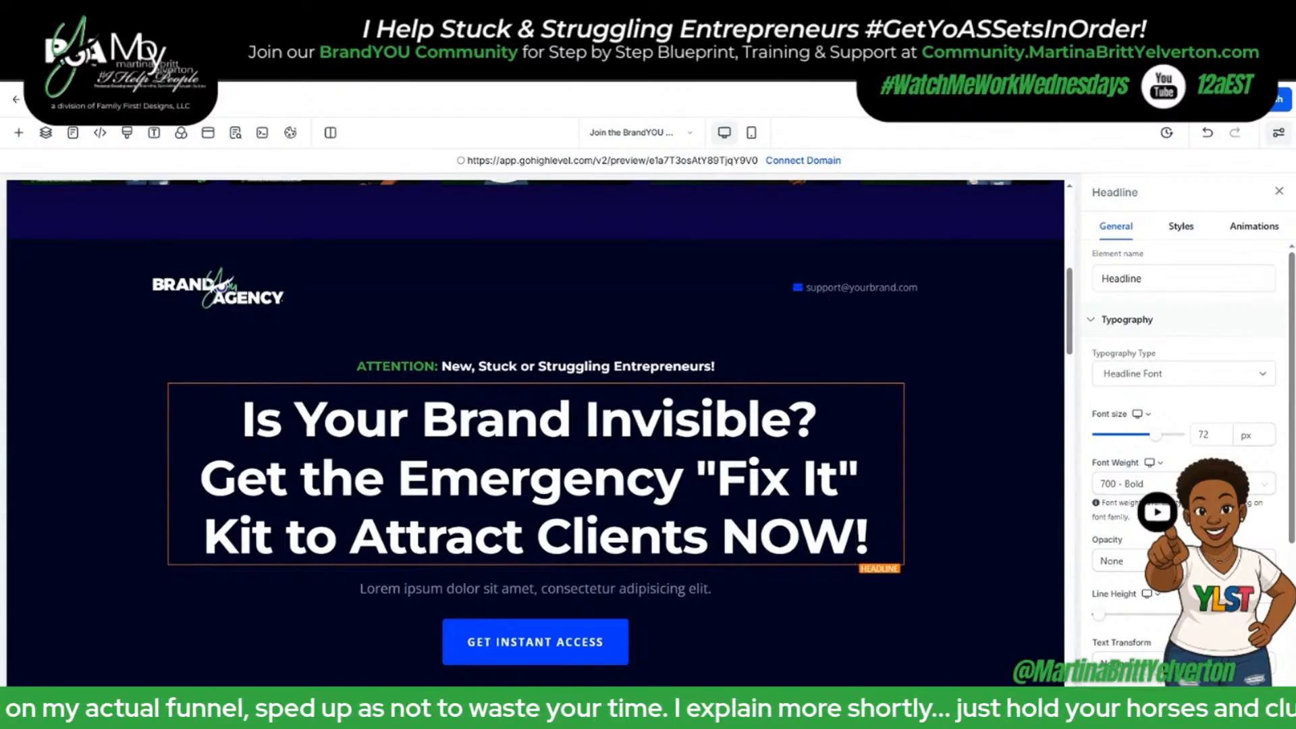
# Replace the placeholder paragraph with "This kit provides instant strategies to clarify your message and attract your ideal clients." and make it white.
pyautogui.click(405, 589)
pyautogui.doubleClick(401, 589)
pyautogui.press('BackSpace')
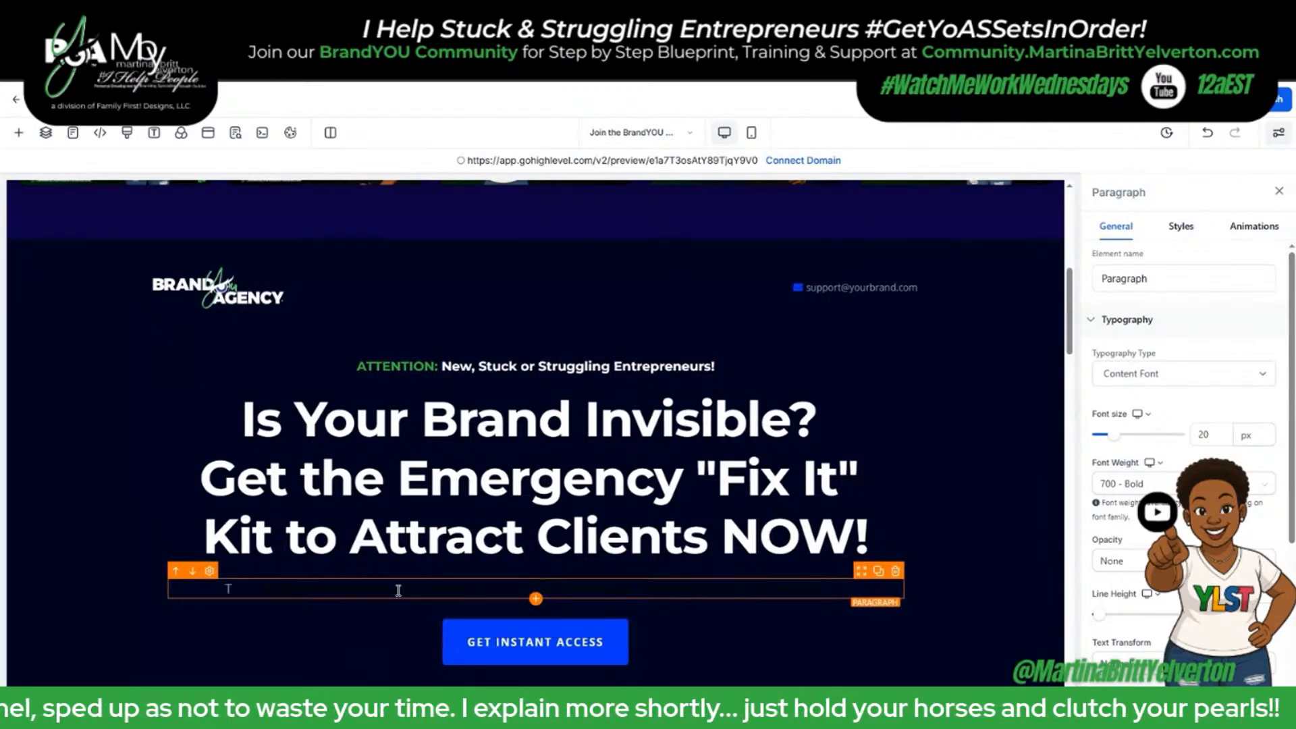
pyautogui.write('This kit provides instant strategies to clarify your message and attract your ideal clients.')
pyautogui.click(534, 620)
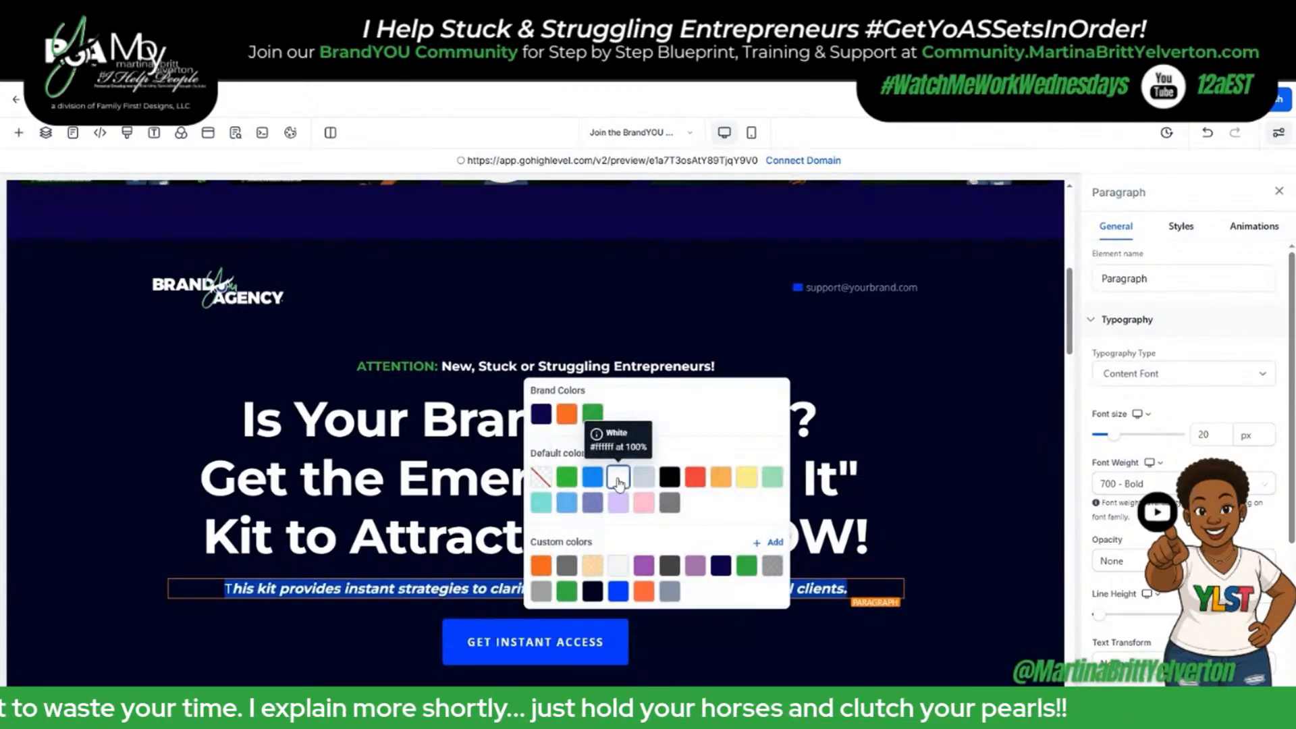
# Retype the opening letters of "This" in the paragraph so they match the white bold italic formatting of the rest.
pyautogui.click(466, 591)
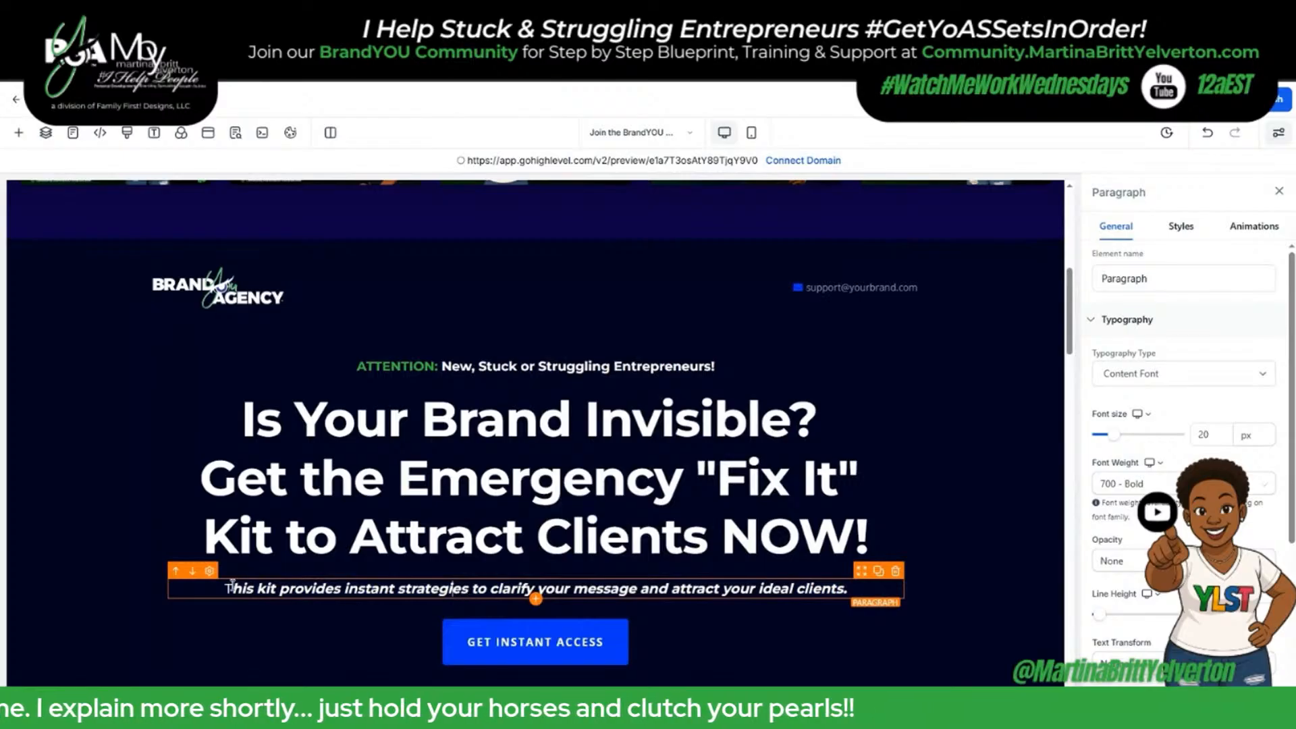
pyautogui.write('T')
pyautogui.press('Right')
pyautogui.write('T')
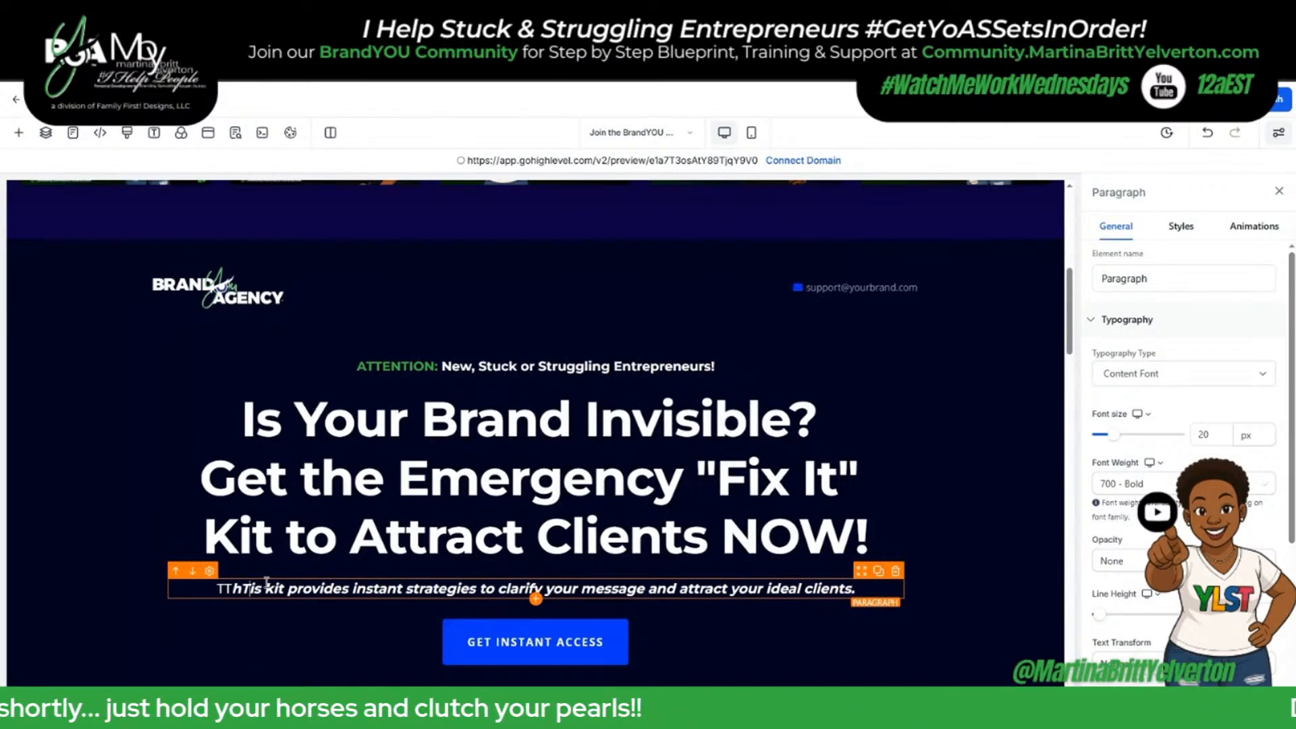
pyautogui.write('h')
pyautogui.press('Left')
pyautogui.press('Left')
pyautogui.press('BackSpace')
pyautogui.press('BackSpace')
pyautogui.press('BackSpace')
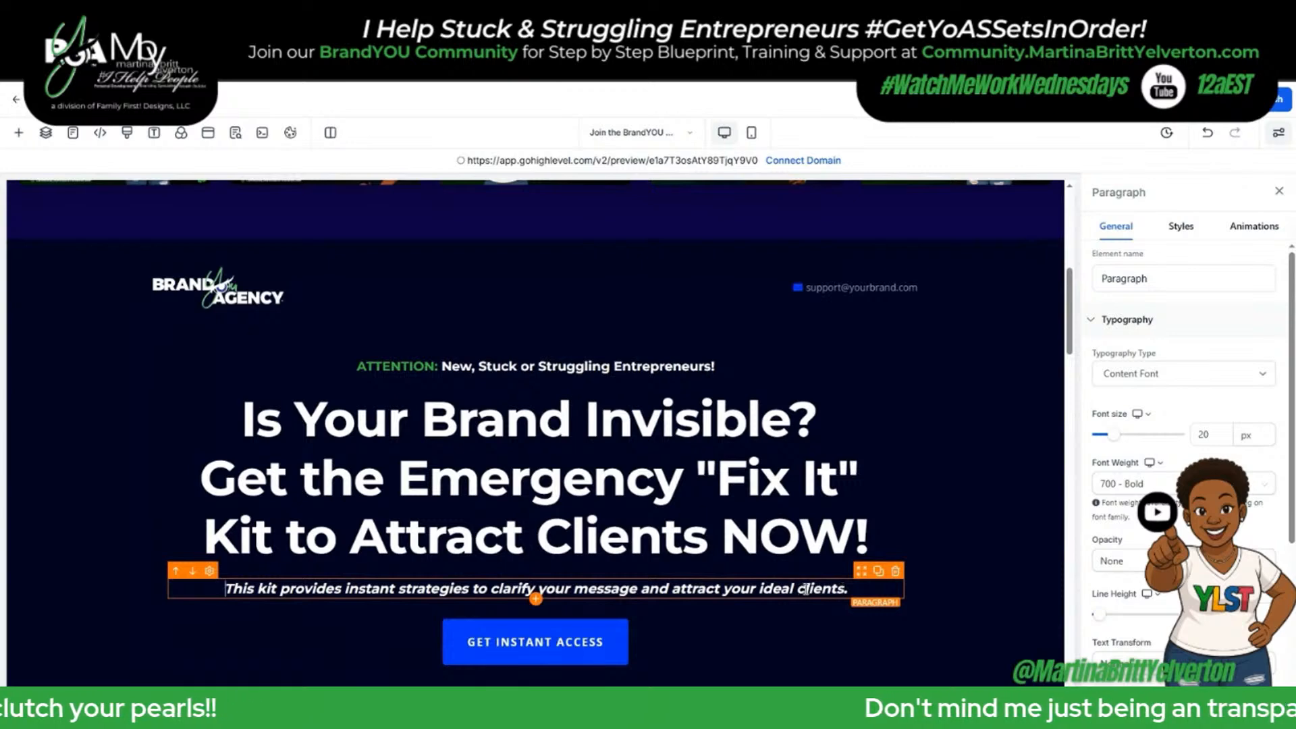
# Change "clients" to "customer or clients" at the end of the paragraph below the main headline.
pyautogui.moveTo(806, 588); pyautogui.dragTo(839, 588)
pyautogui.write('customer or clien')
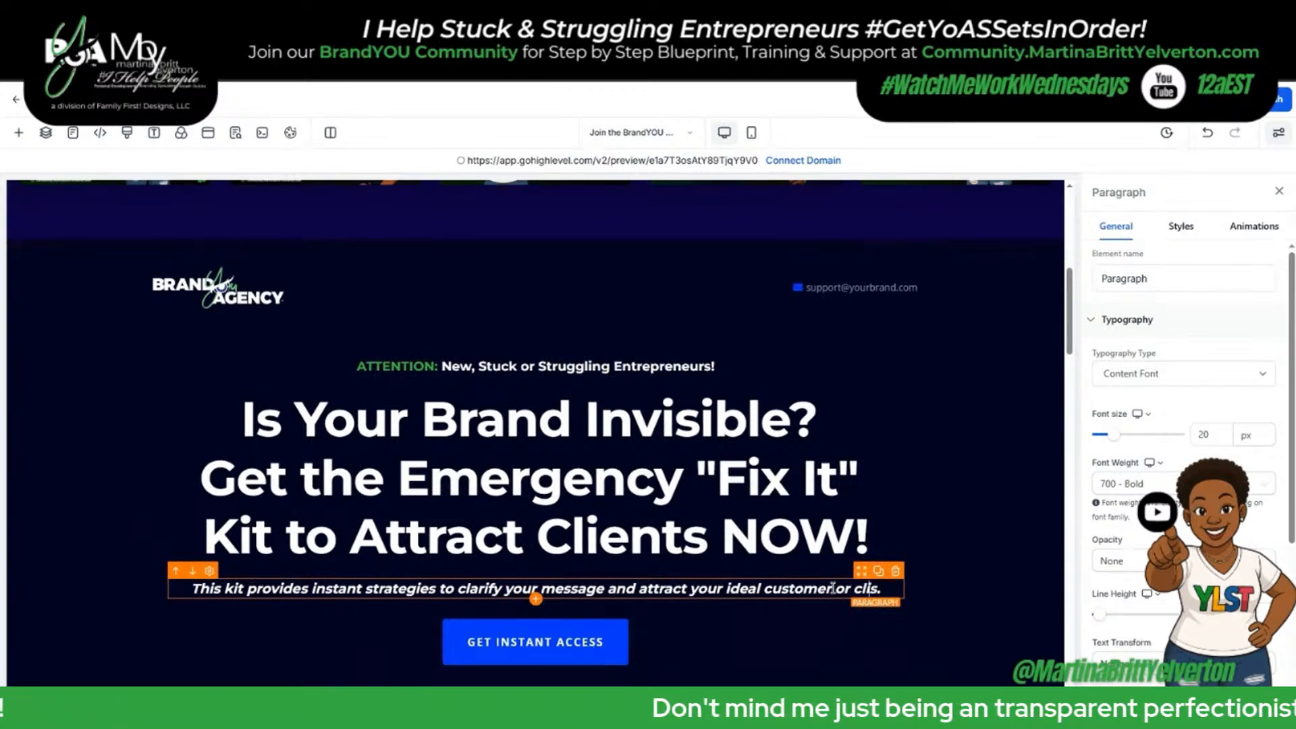
pyautogui.click(536, 642)
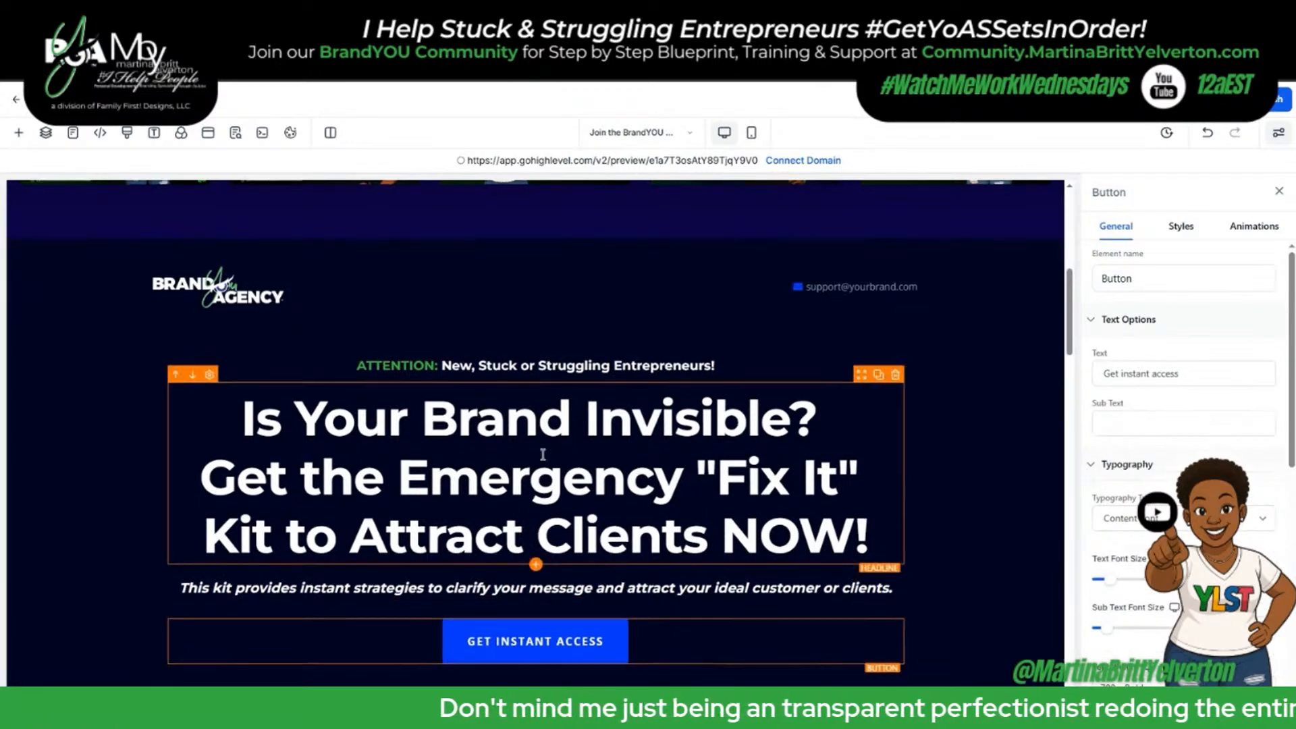
pyautogui.scroll(-5, 549, 367)
pyautogui.scroll(3, 567, 389)
pyautogui.scroll(-12, 567, 386)
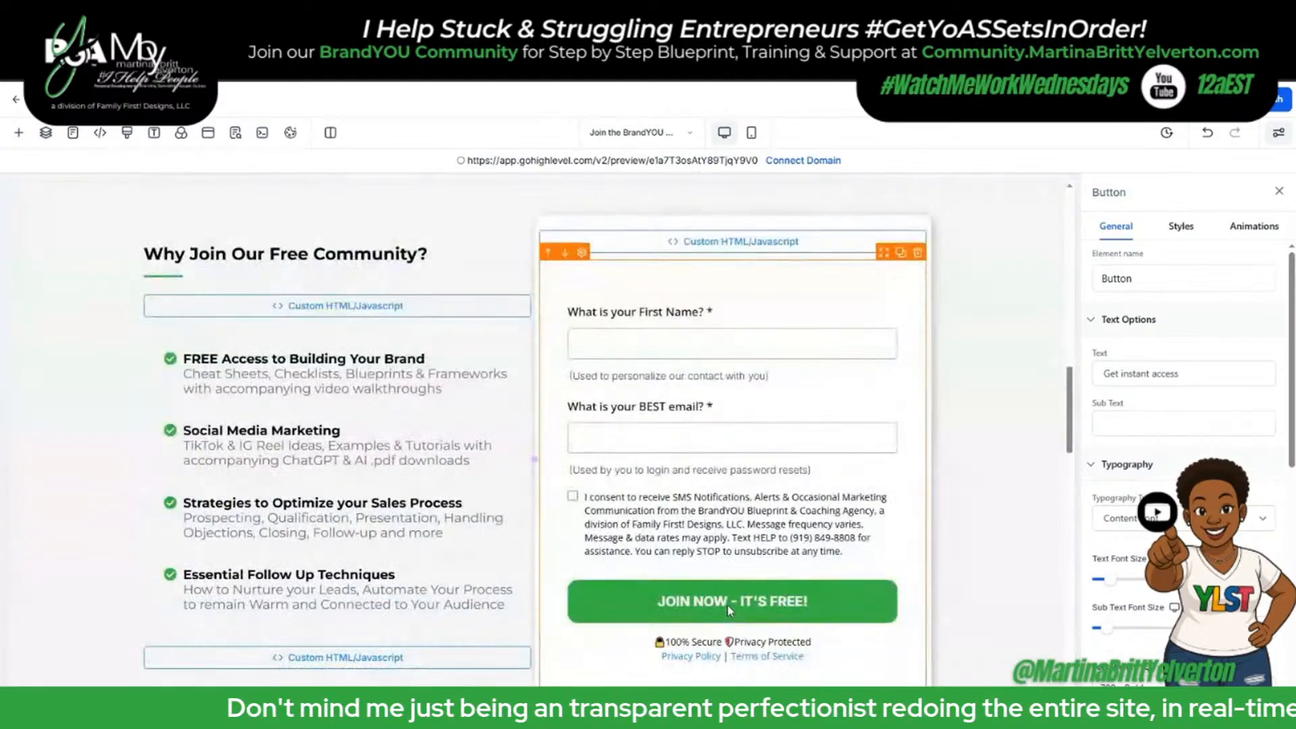
pyautogui.scroll(12, 658, 514)
pyautogui.scroll(1, 659, 514)
pyautogui.scroll(-2, 633, 518)
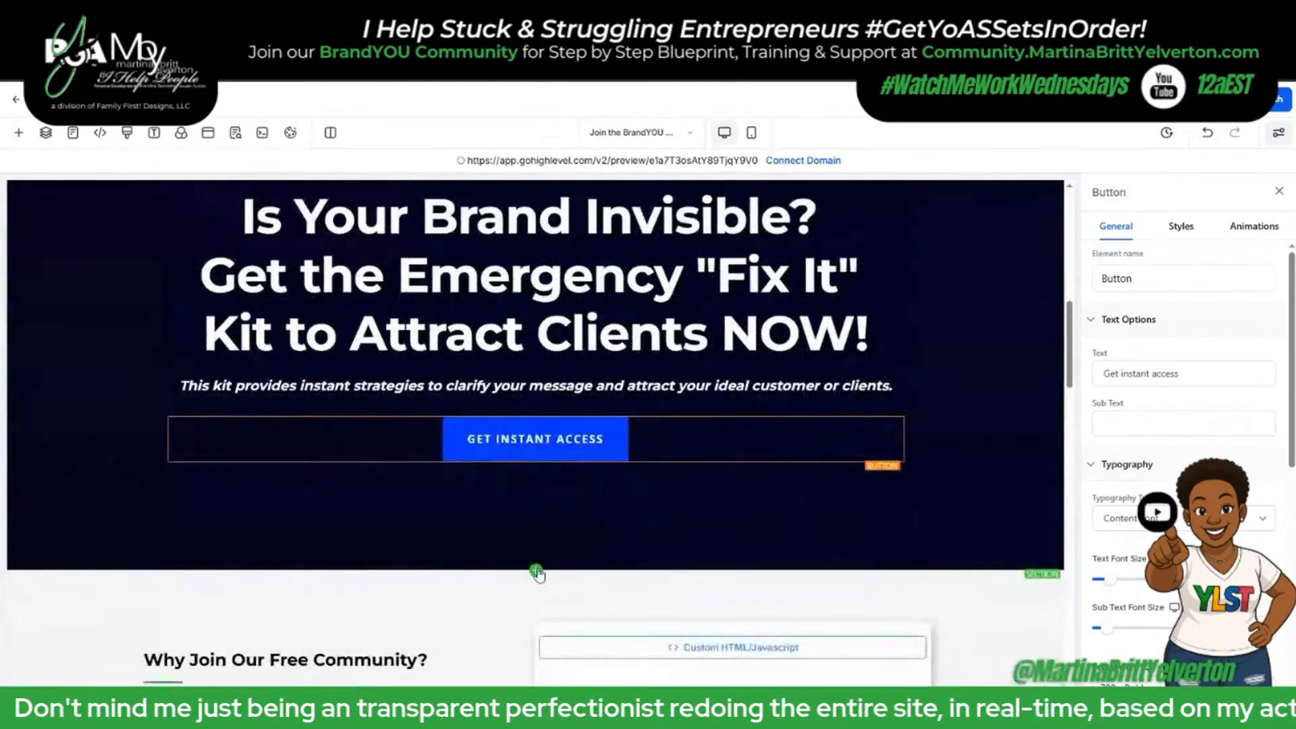
pyautogui.click(537, 571)
pyautogui.click(81, 304)
pyautogui.moveTo(321, 438); pyautogui.dragTo(579, 510)
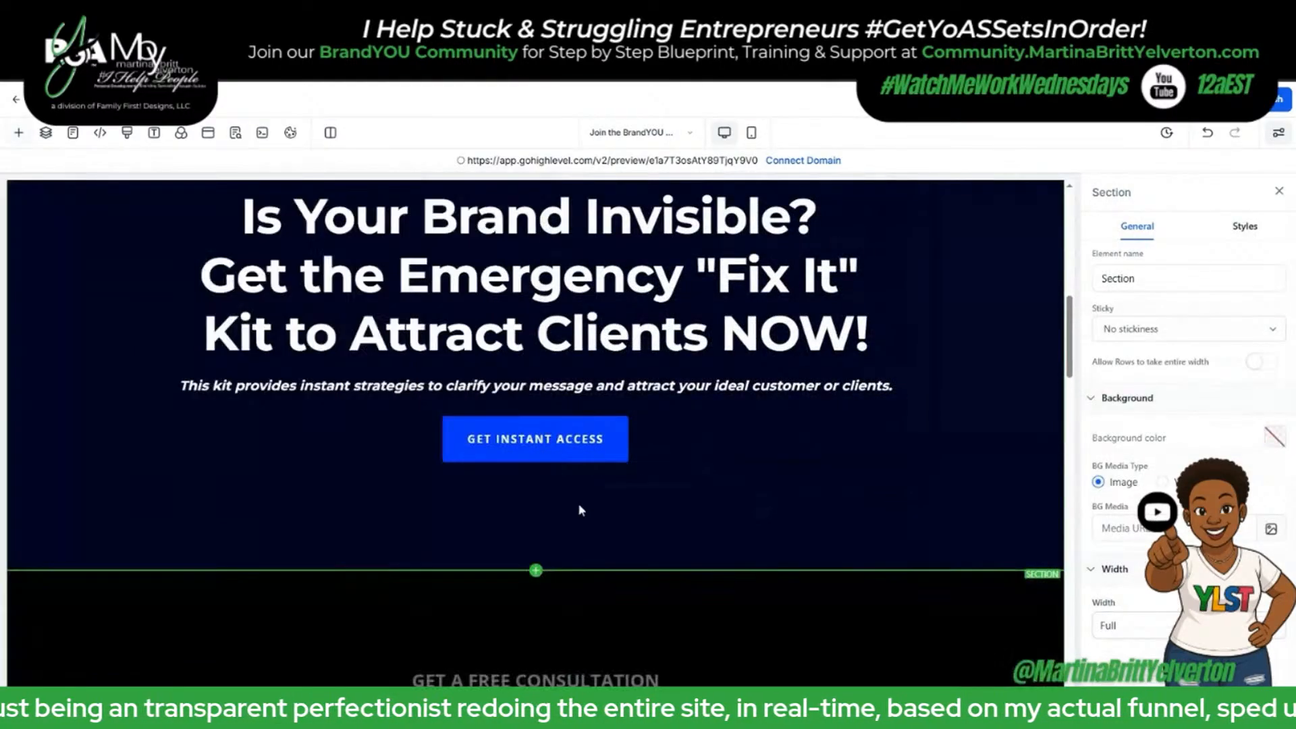
pyautogui.scroll(-5, 579, 509)
pyautogui.click(527, 315)
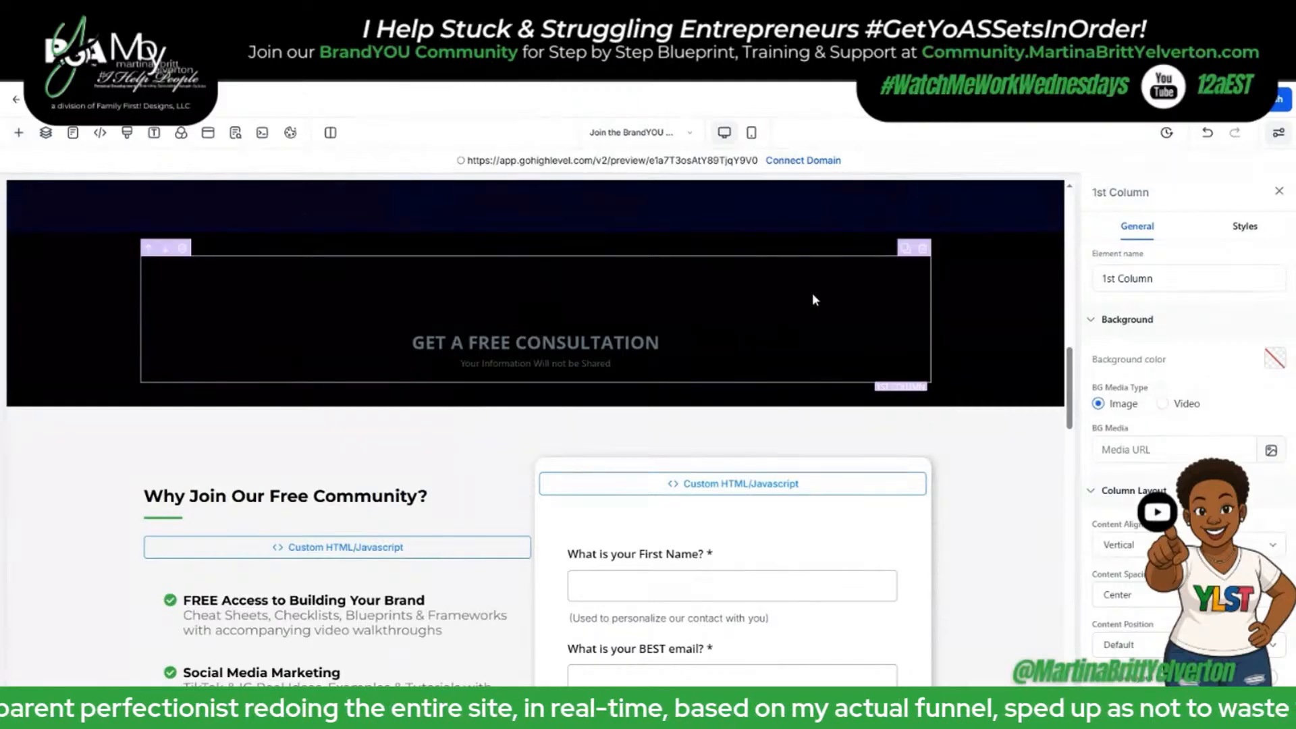
pyautogui.click(923, 247)
pyautogui.click(1056, 275)
# Replace the blue "Get instant access" button below the paragraph with the green "More questions? Contact the BrandMaster" button.
pyautogui.scroll(-20, 607, 405)
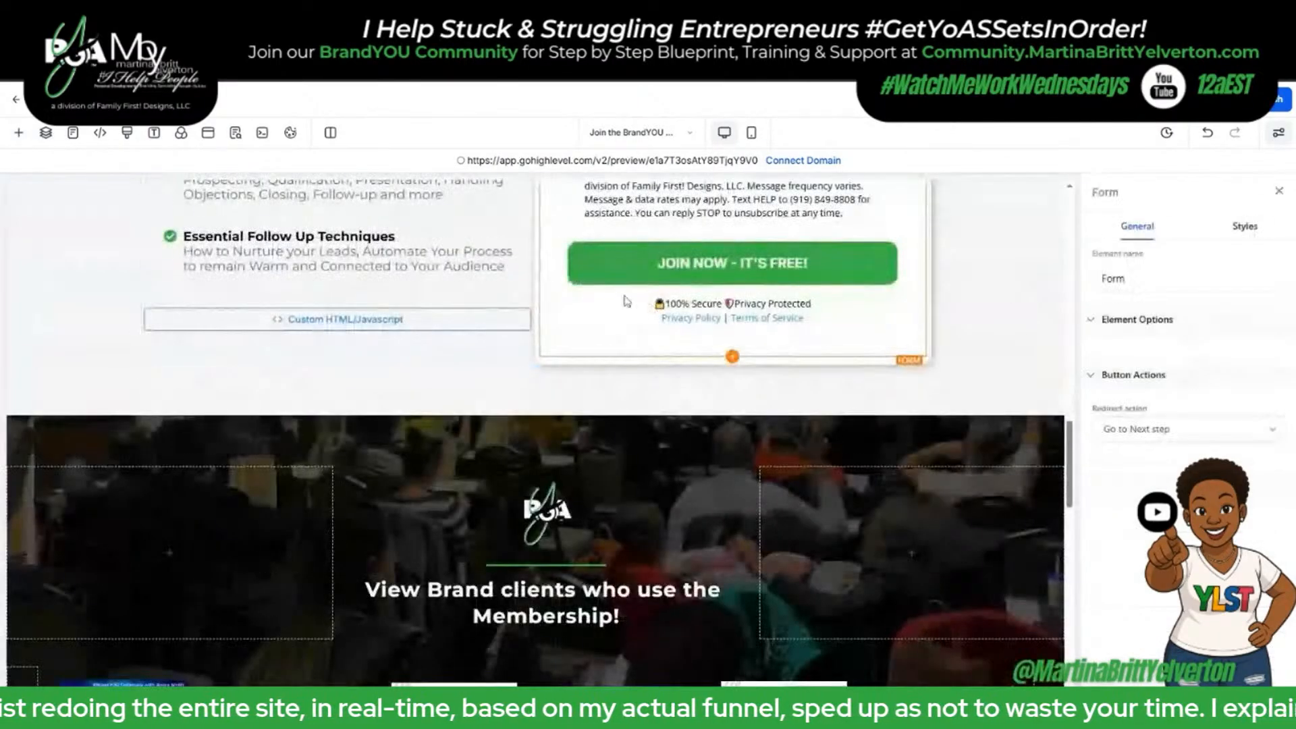
pyautogui.click(902, 474)
pyautogui.moveTo(885, 474); pyautogui.dragTo(896, 540)
pyautogui.click(895, 548)
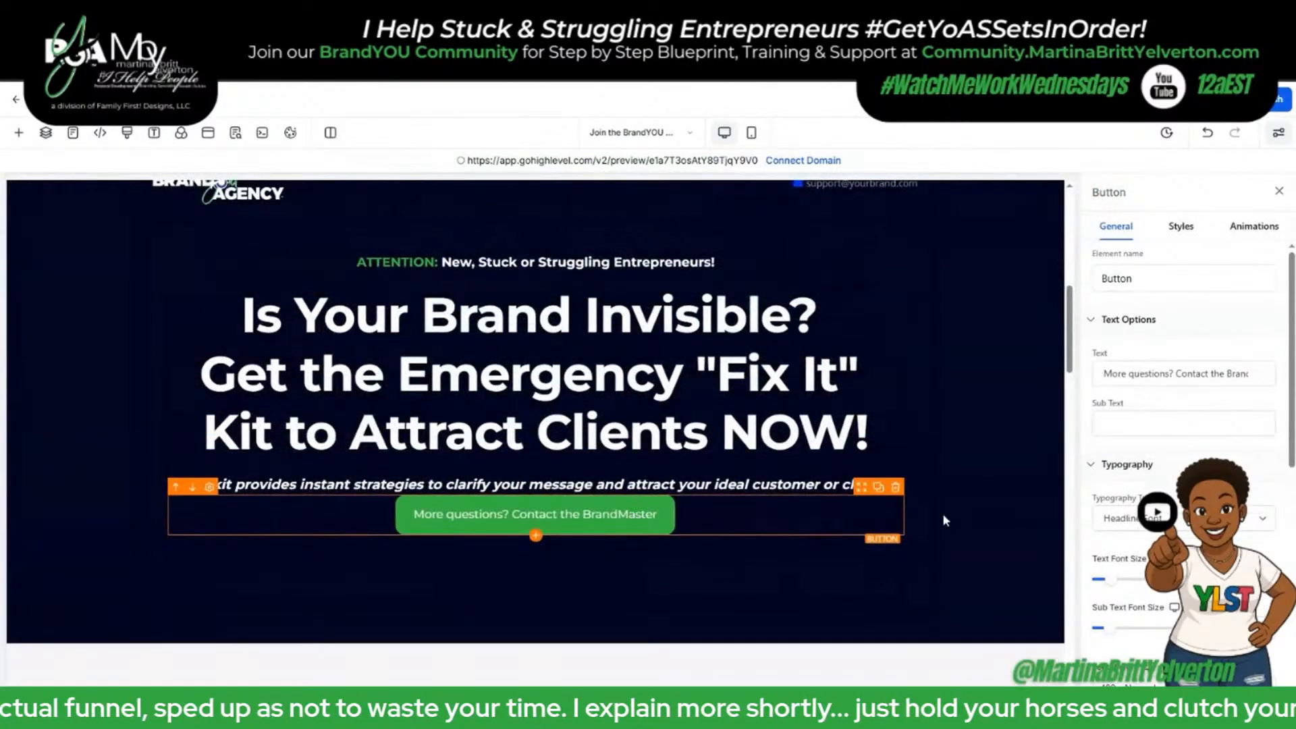
# Set the green button's top margin to 40 px.
pyautogui.click(1182, 226)
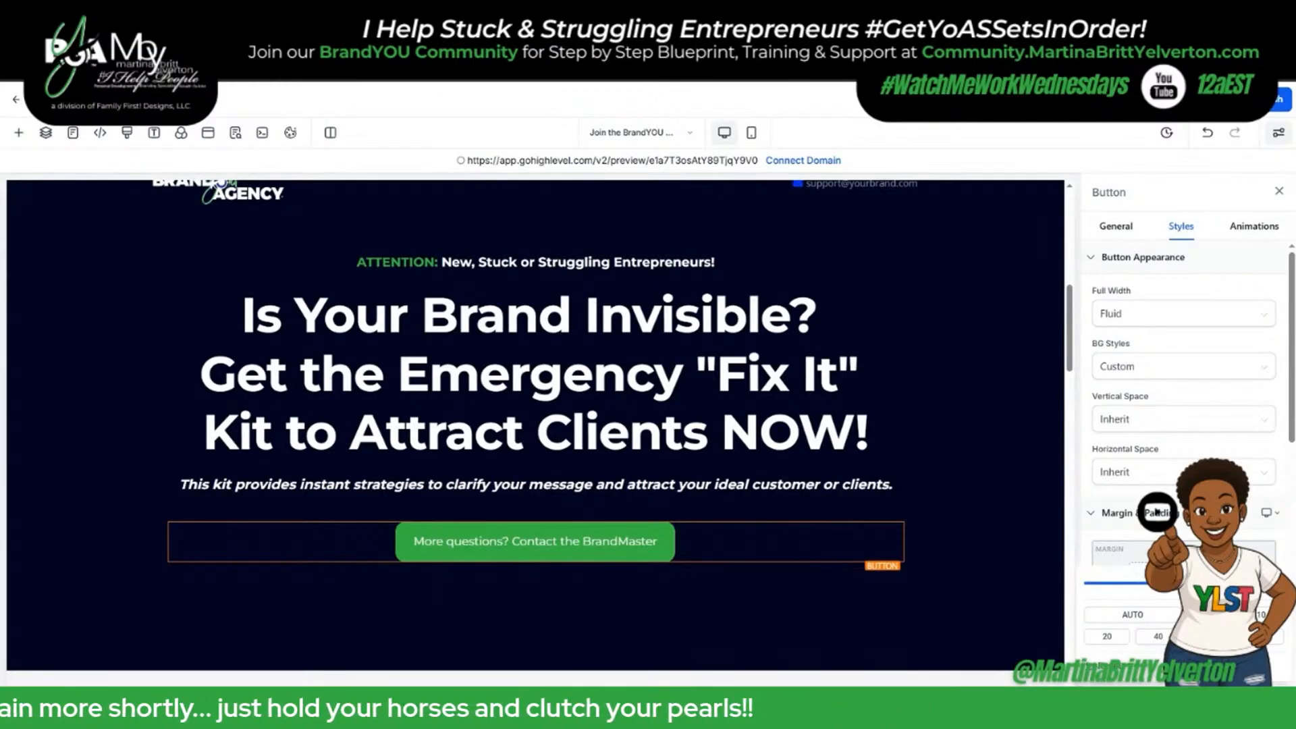
pyautogui.click(493, 545)
pyautogui.scroll(-11, 1134, 405)
pyautogui.scroll(9, 1131, 337)
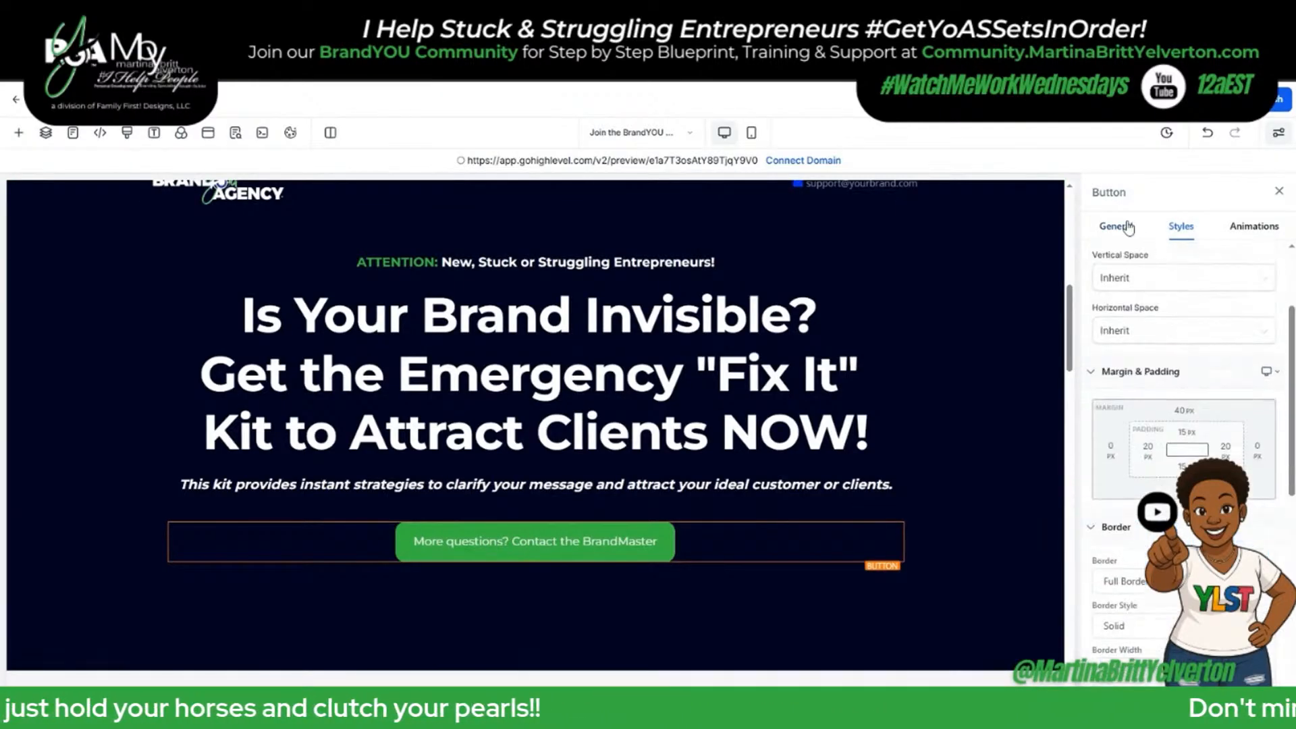
# Set the green button's text to "GET MY FREE EMERGENCY KIT NOW!" and its font weight to 700 - Bold.
pyautogui.click(1129, 228)
pyautogui.tripleClick(1233, 373)
pyautogui.write('GET MY FREE EMERGENCY KIT NOW!')
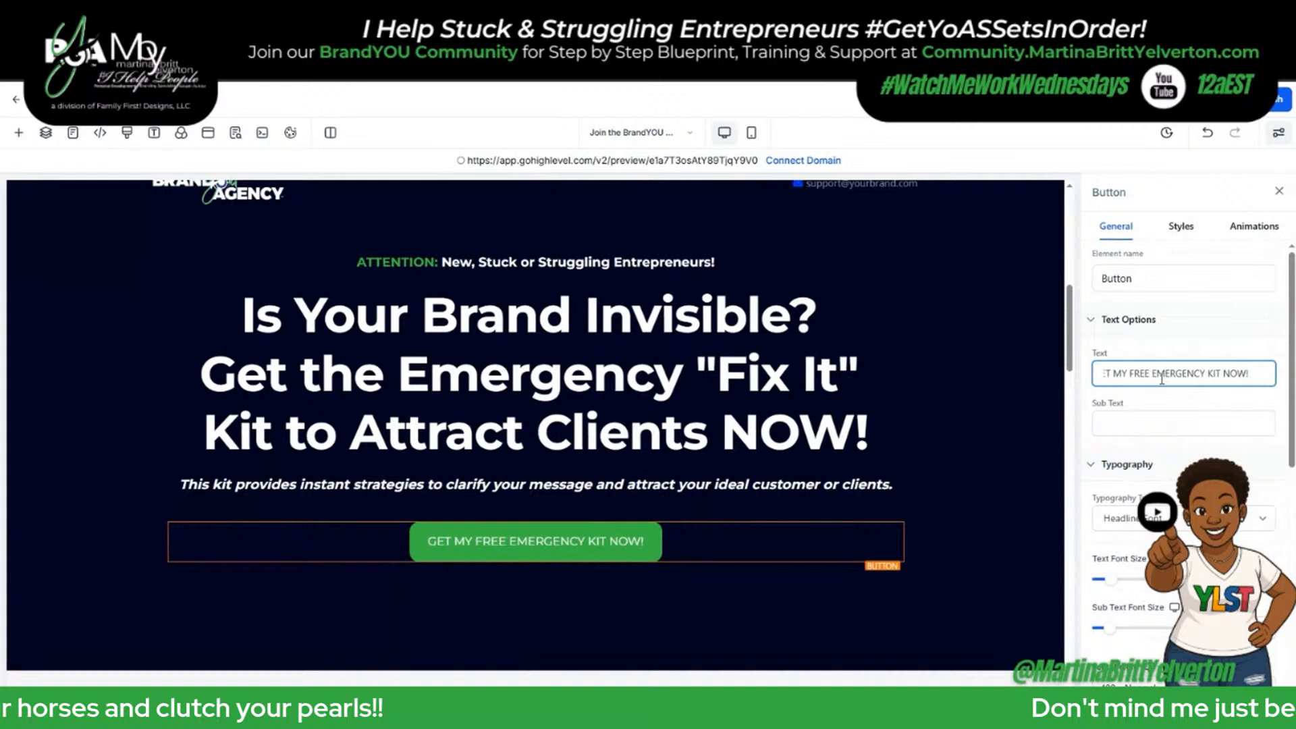
pyautogui.tripleClick(1127, 380)
pyautogui.scroll(-2, 1131, 405)
pyautogui.click(1112, 551)
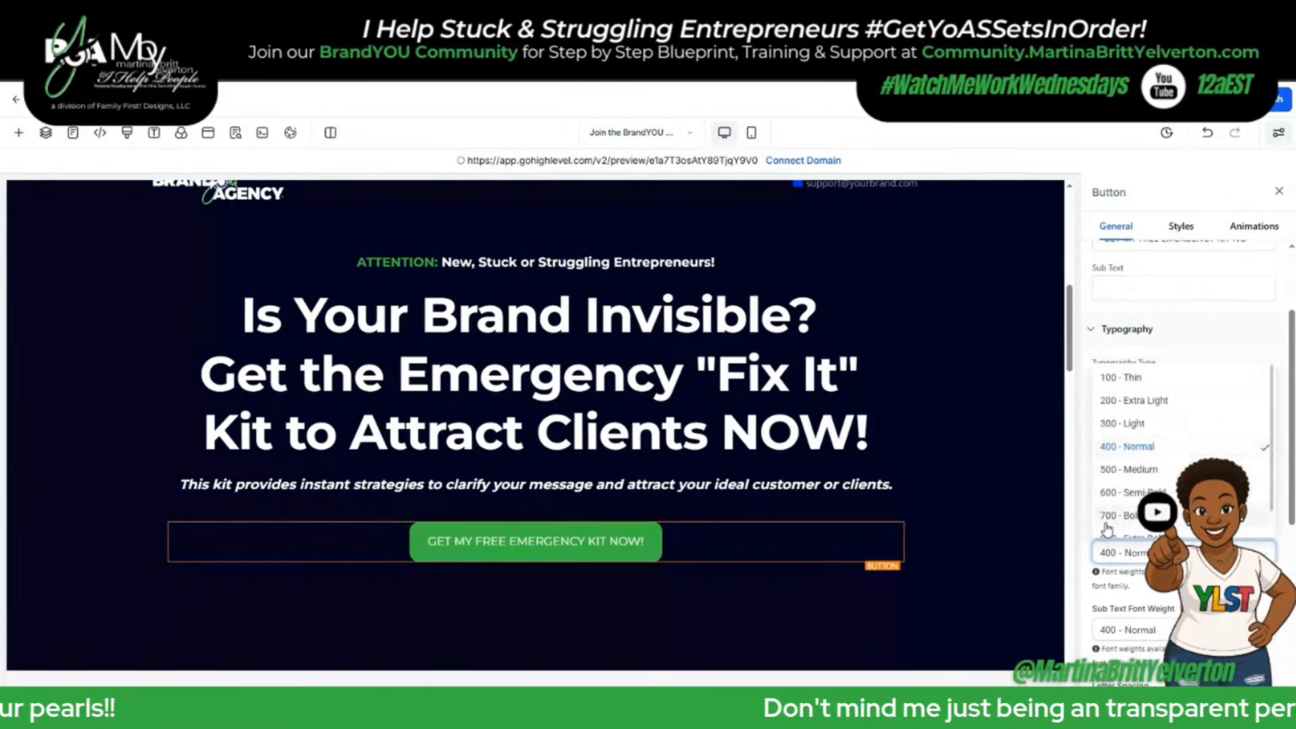
pyautogui.click(1121, 517)
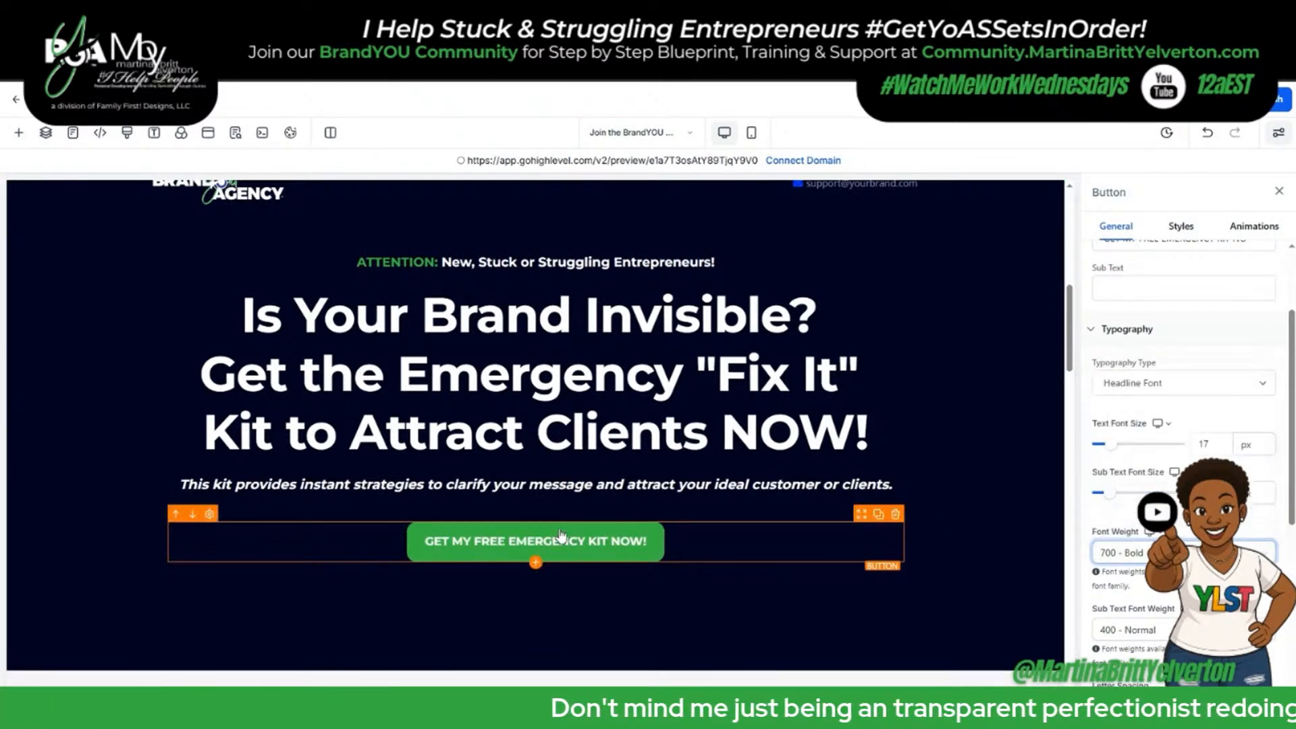
# Break the paragraph below the main headline onto a second line after "message".
pyautogui.click(601, 485)
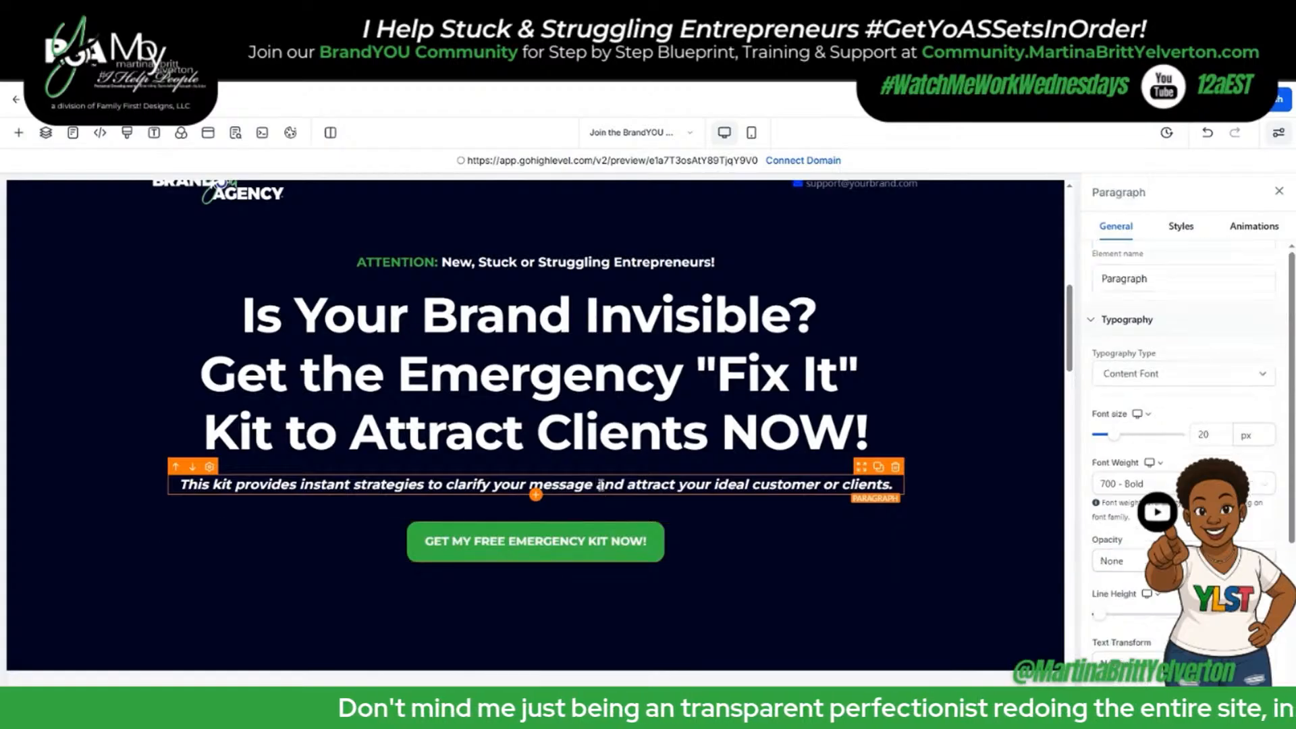
pyautogui.click(601, 484)
pyautogui.scroll(3, 601, 417)
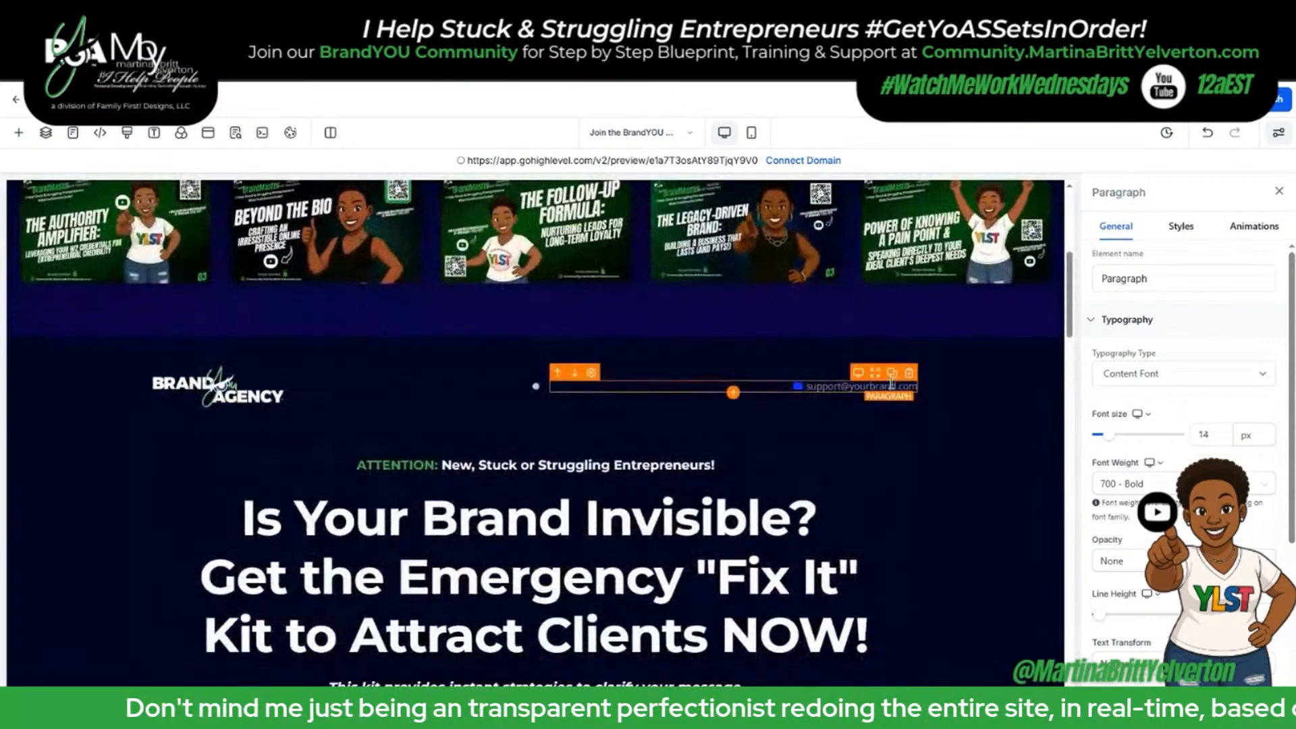
# Select the support email paragraph, duplicate the browser tab and open the account's custom values settings.
pyautogui.click(861, 386)
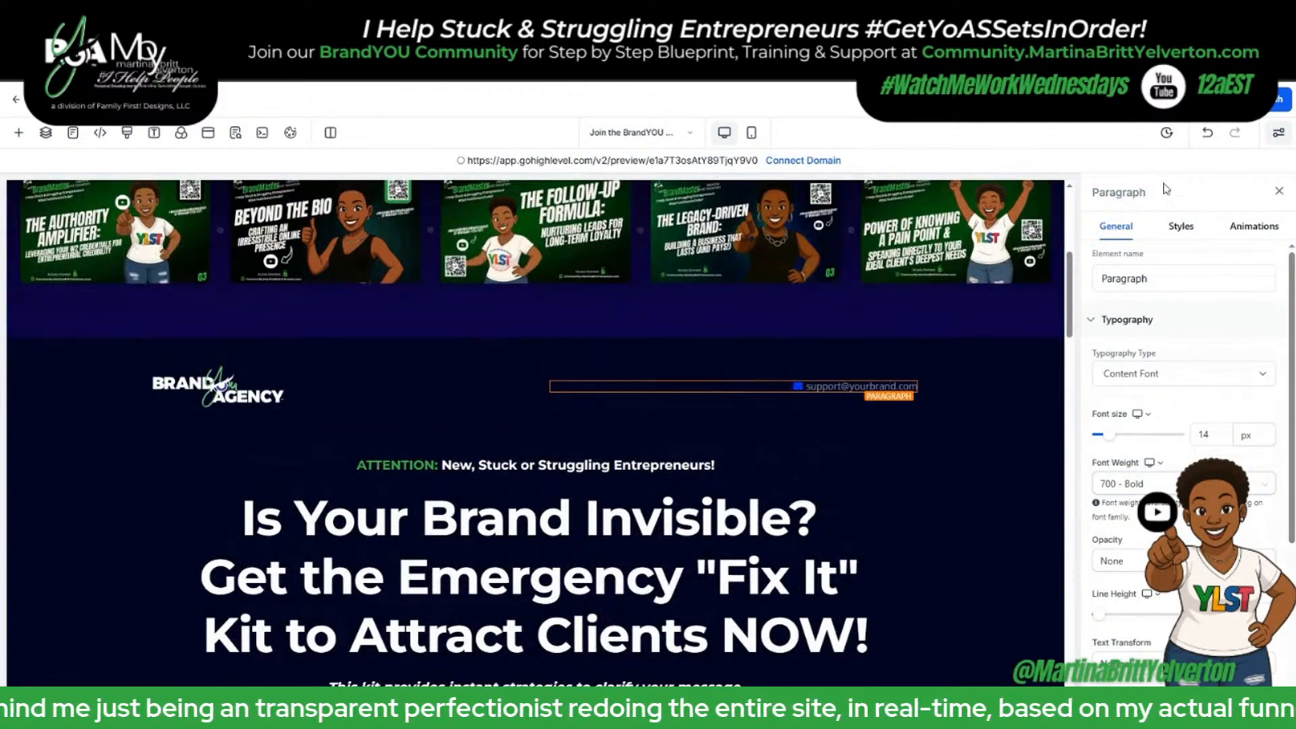
pyautogui.click(235, 132)
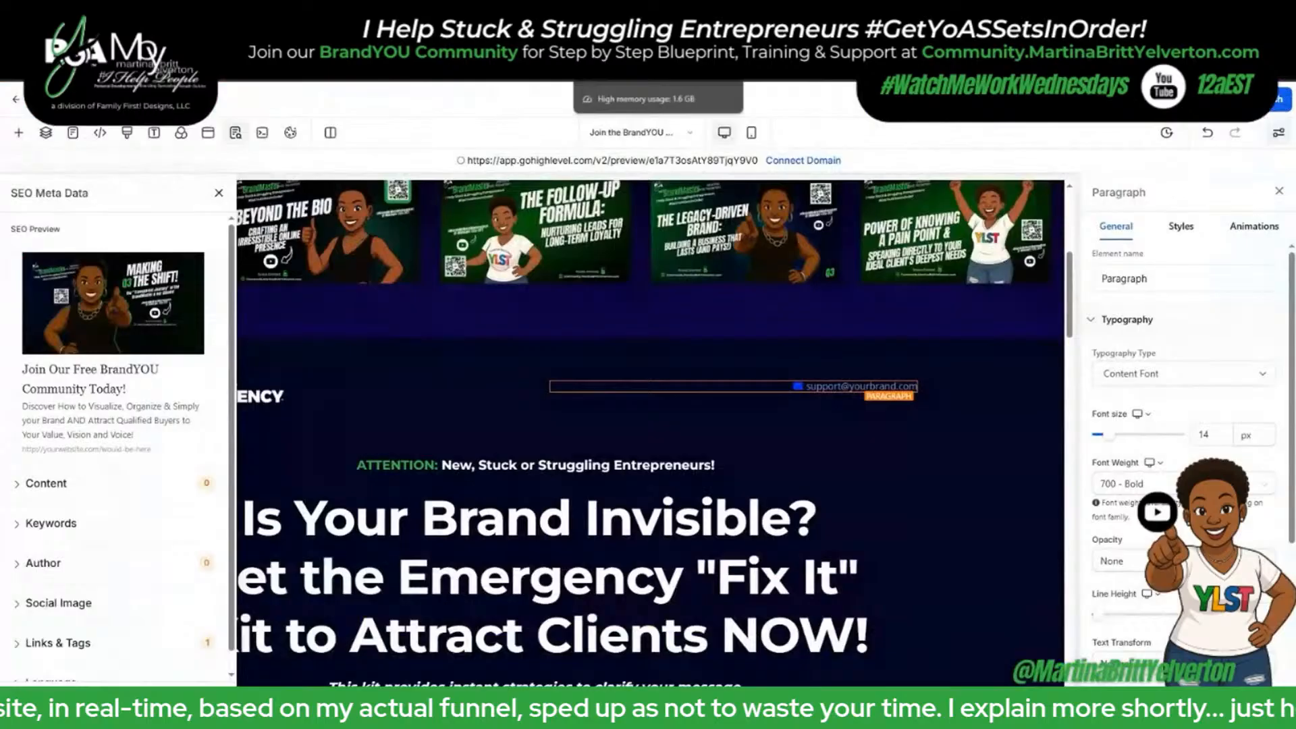
pyautogui.rightClick(629, 19)
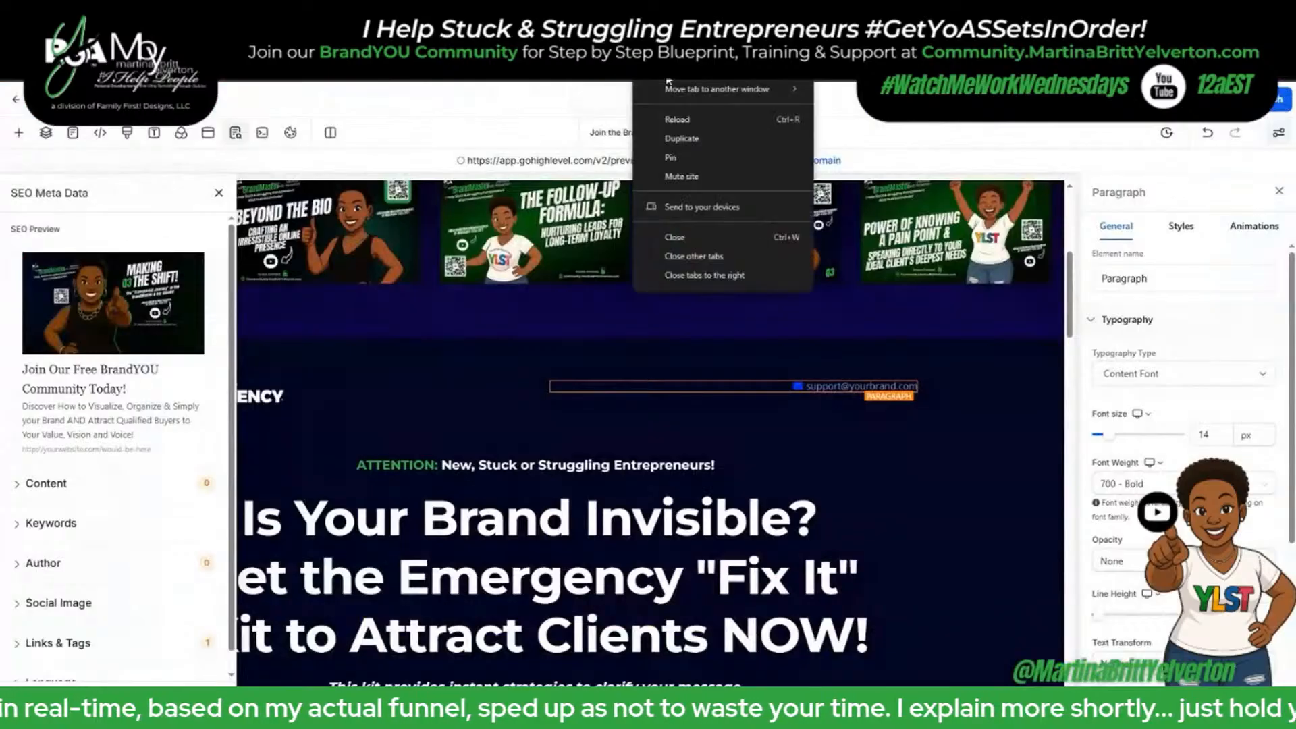
pyautogui.click(686, 139)
pyautogui.click(729, 16)
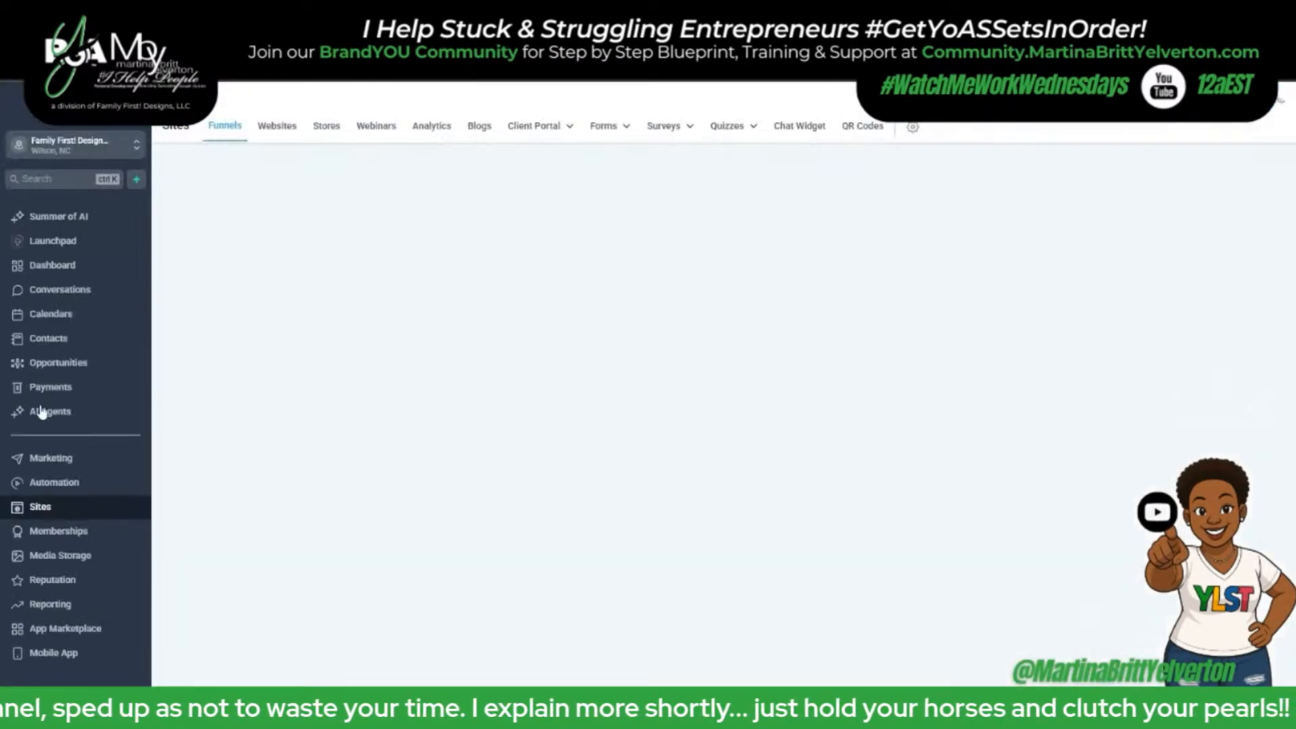
pyautogui.click(55, 559)
pyautogui.click(61, 688)
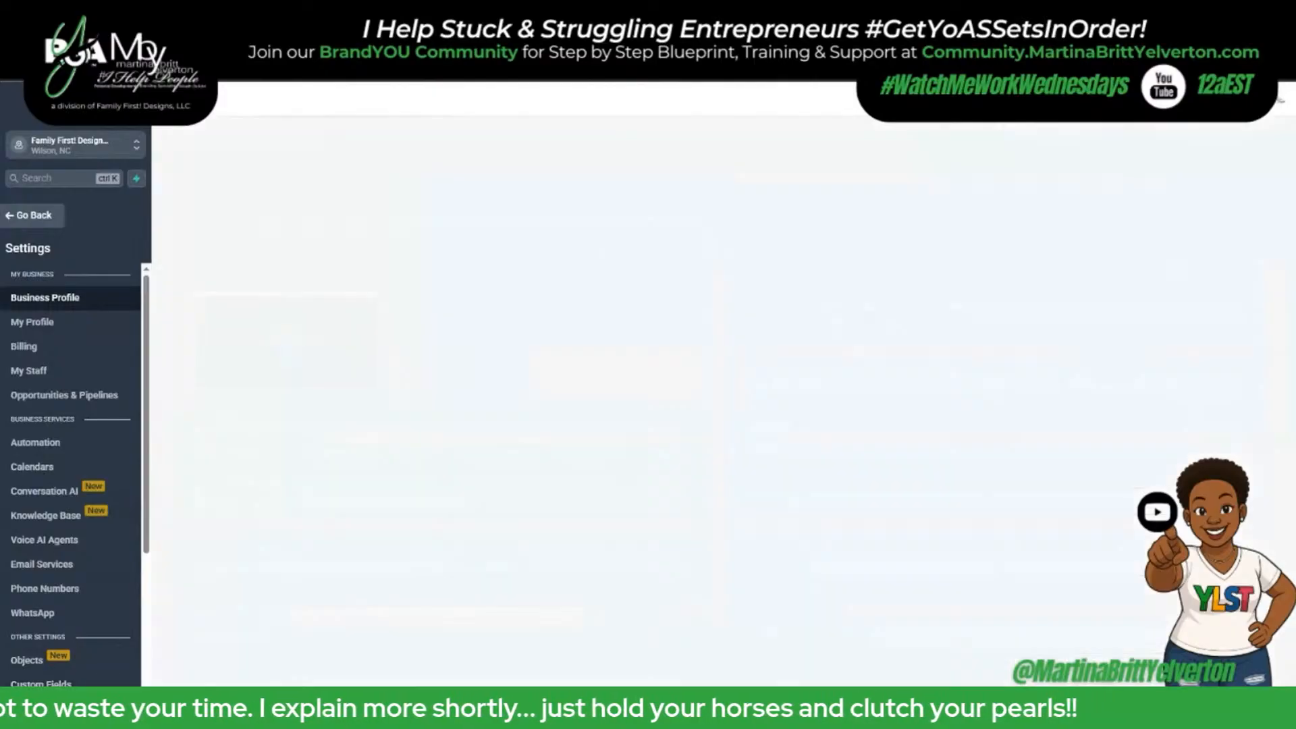
# Search the custom values for "email", copy the Agency Owner Email key and return to the page editor.
pyautogui.scroll(-2, 1016, 540)
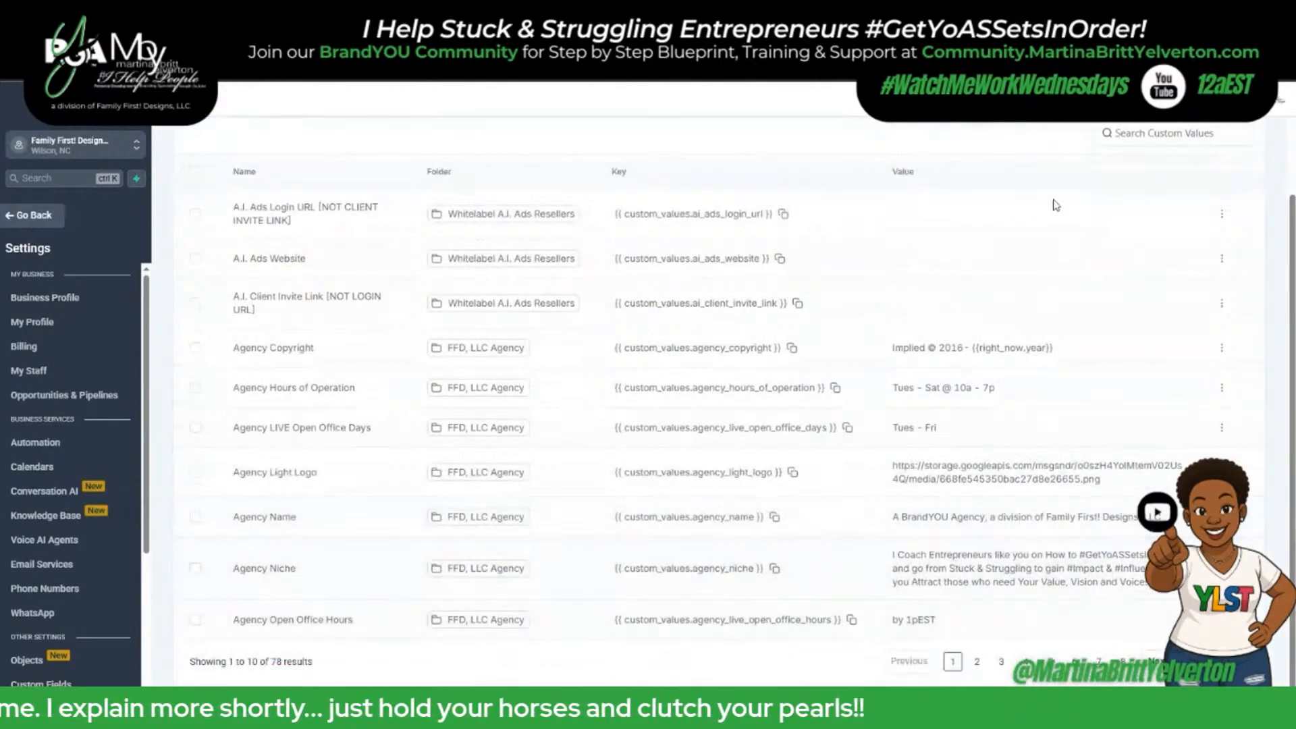
pyautogui.click(1127, 134)
pyautogui.write('email')
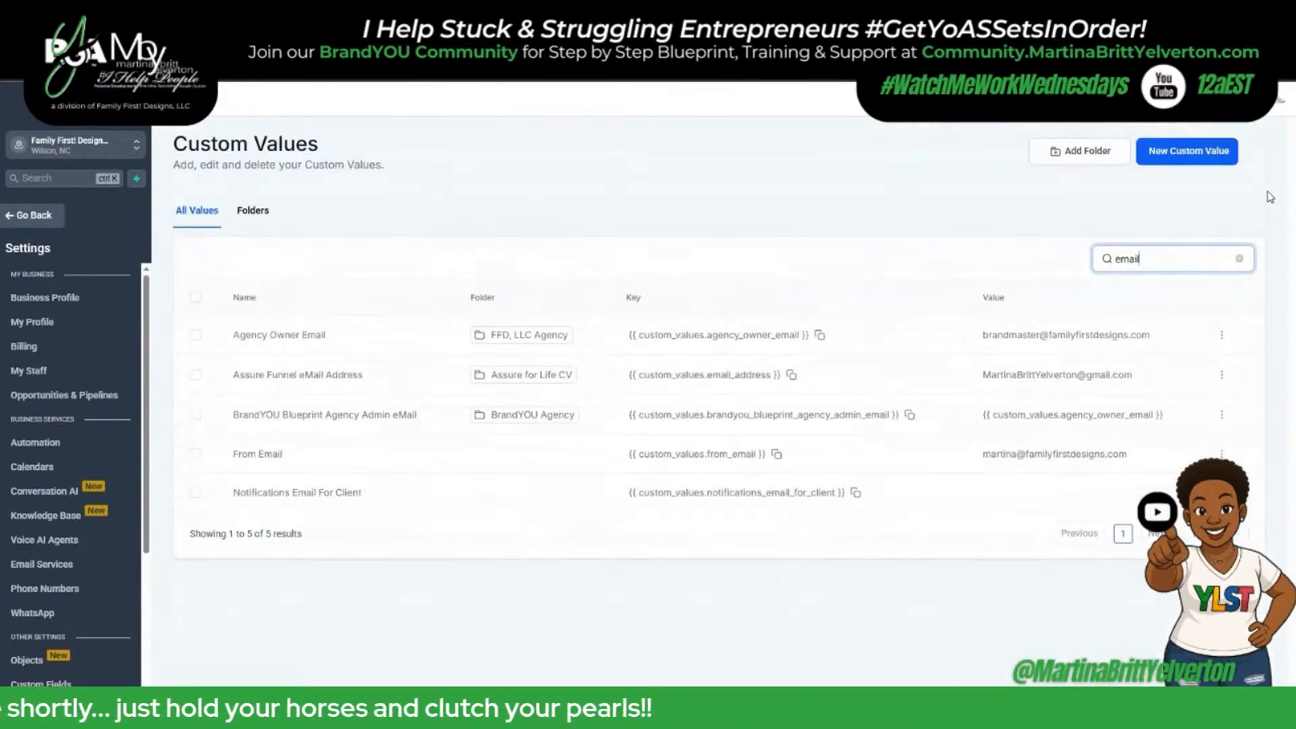
pyautogui.click(819, 335)
pyautogui.click(675, 12)
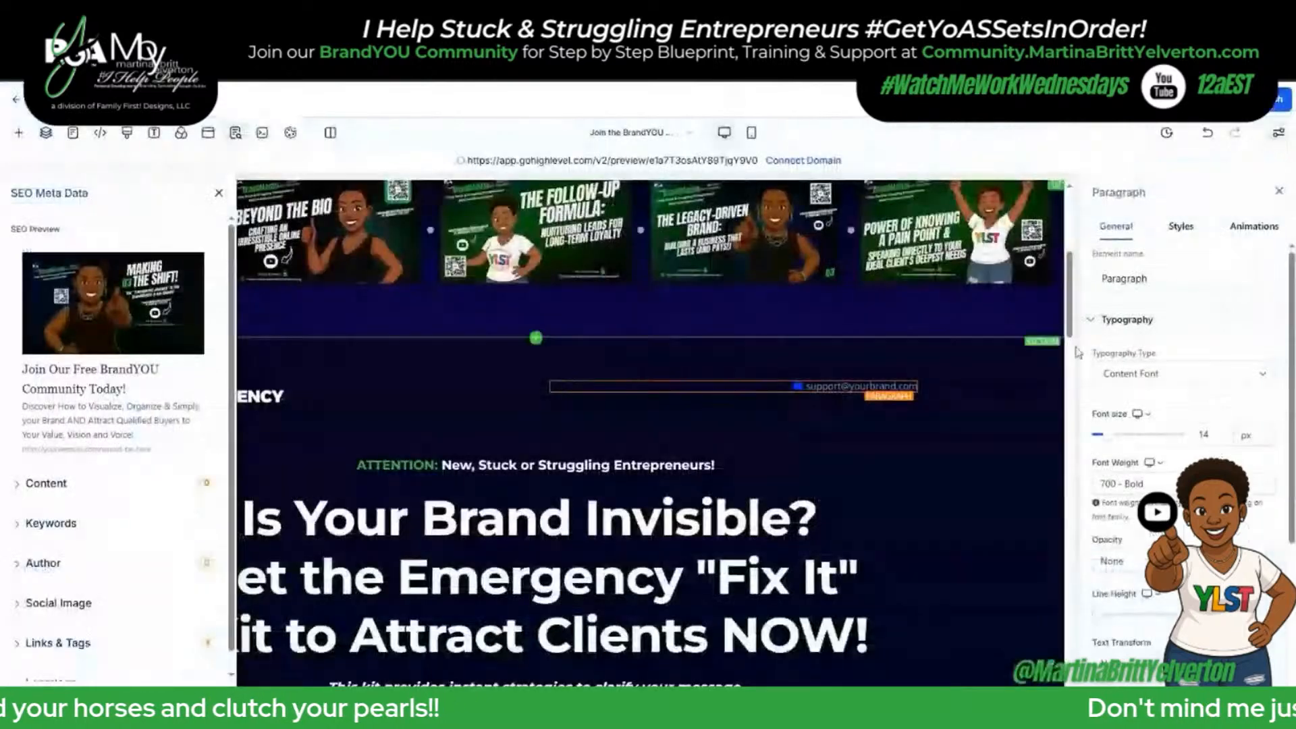
# Close the SEO Meta Data panel and check the support email paragraph's general and style settings.
pyautogui.scroll(5, 971, 261)
pyautogui.click(218, 193)
pyautogui.scroll(-5, 748, 326)
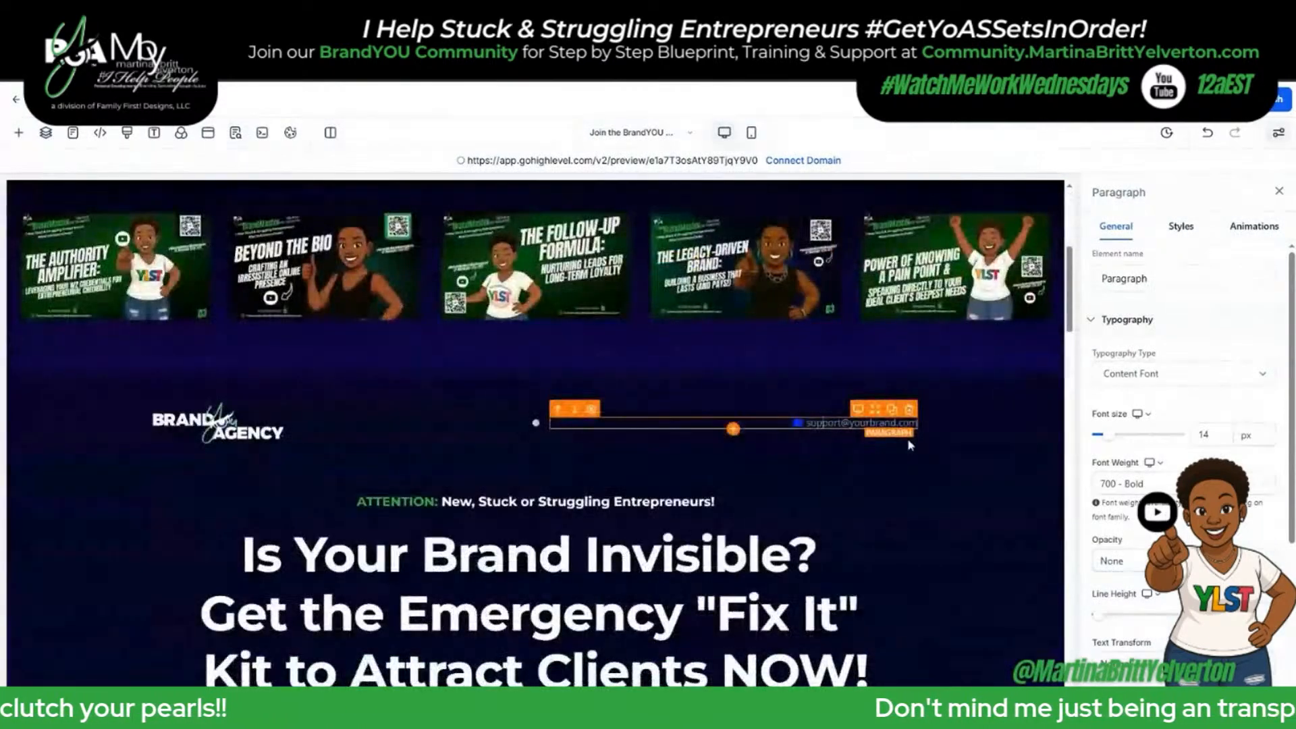
pyautogui.click(1186, 233)
pyautogui.scroll(-4, 1181, 448)
pyautogui.scroll(4, 1181, 446)
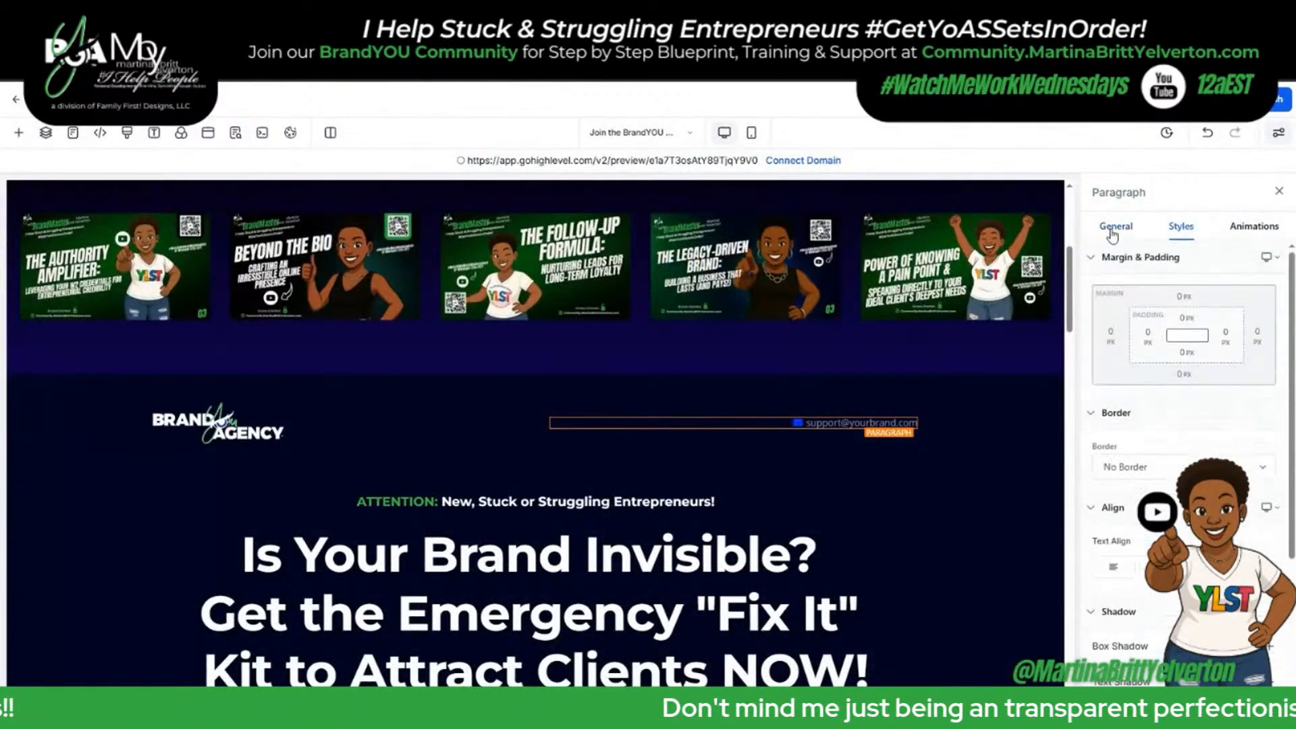
pyautogui.click(1114, 233)
pyautogui.scroll(-5, 1199, 394)
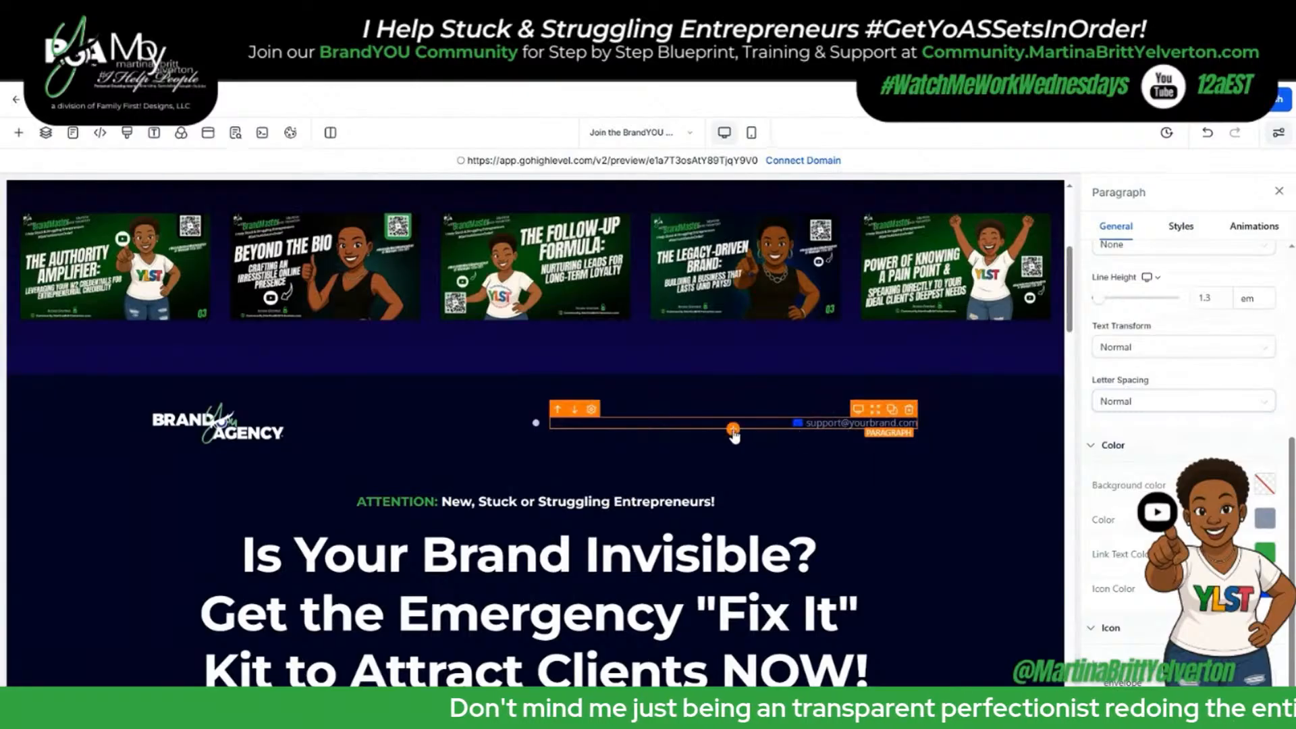
# Remove the text formatting from the support email line beside the logo.
pyautogui.click(733, 430)
pyautogui.click(867, 464)
pyautogui.click(881, 424)
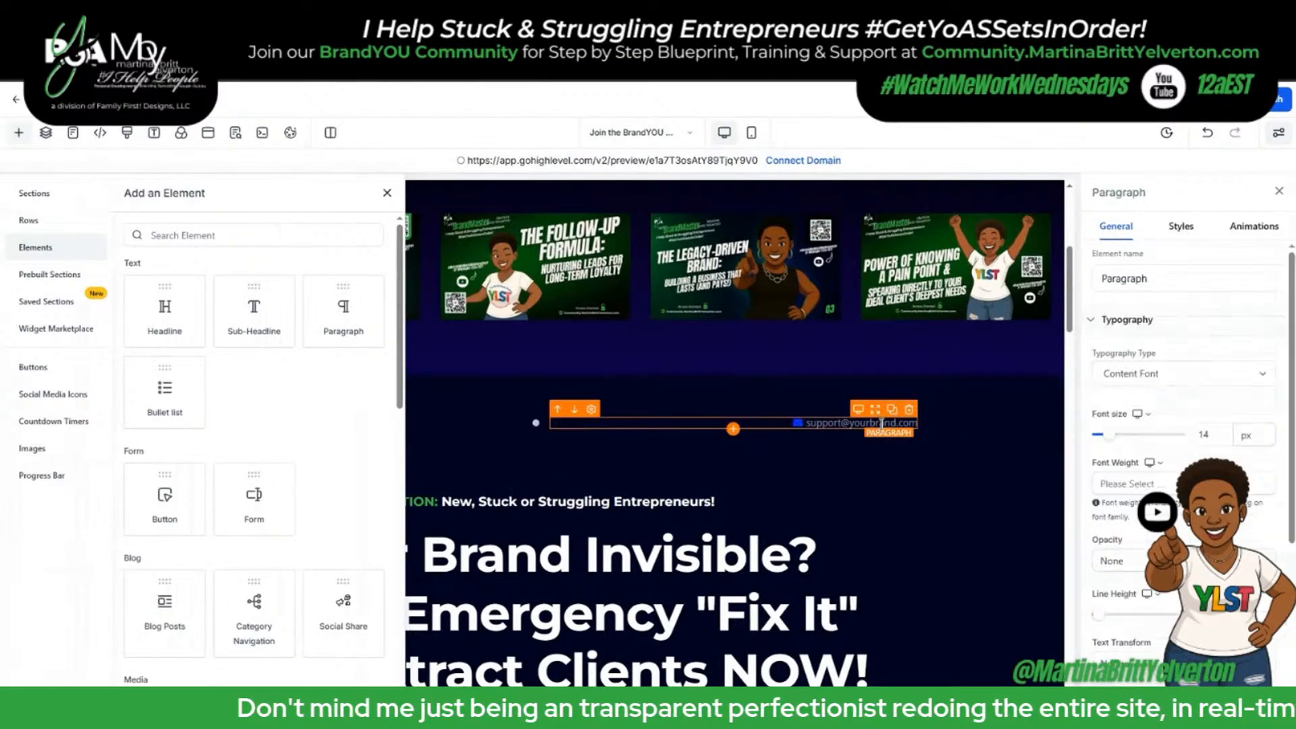
pyautogui.scroll(-5, 1136, 511)
pyautogui.tripleClick(861, 423)
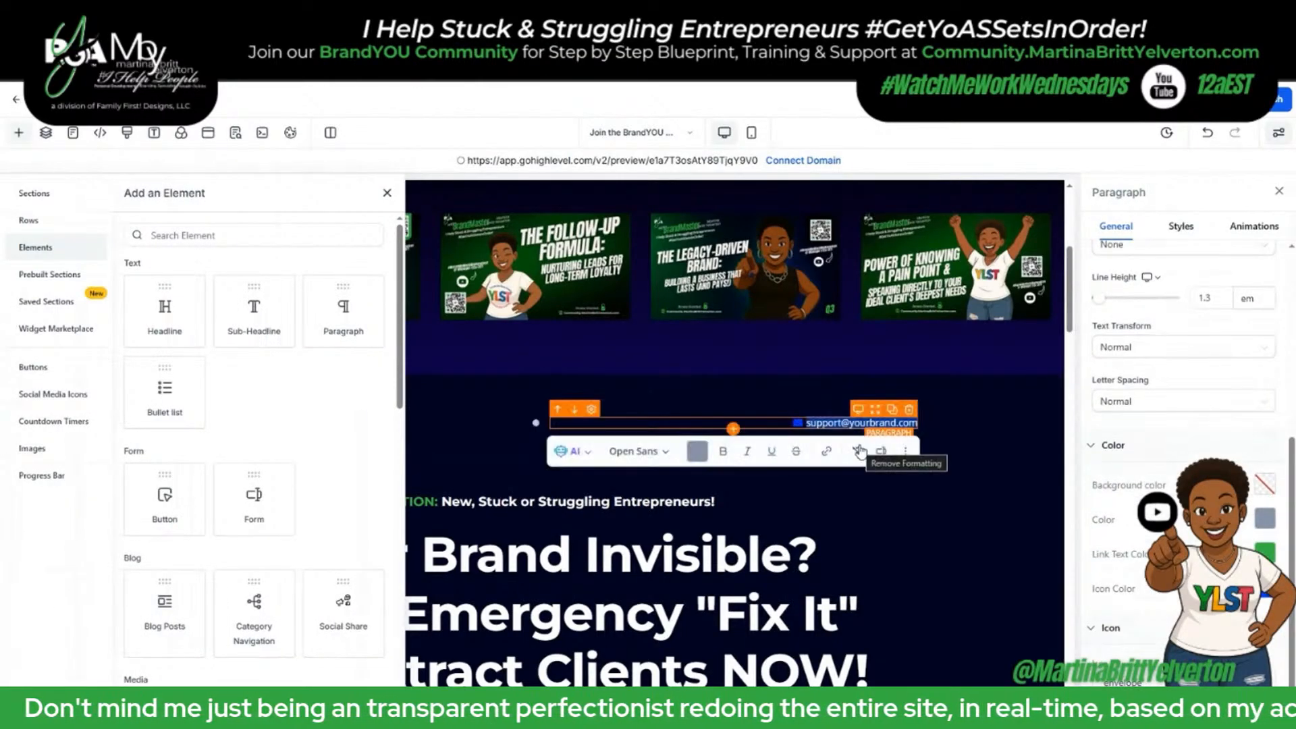
pyautogui.click(861, 451)
pyautogui.click(963, 445)
# Replace the green button's text with "DOWNLOAD YOUR BRAND FIX IT KIT!".
pyautogui.scroll(-8, 465, 384)
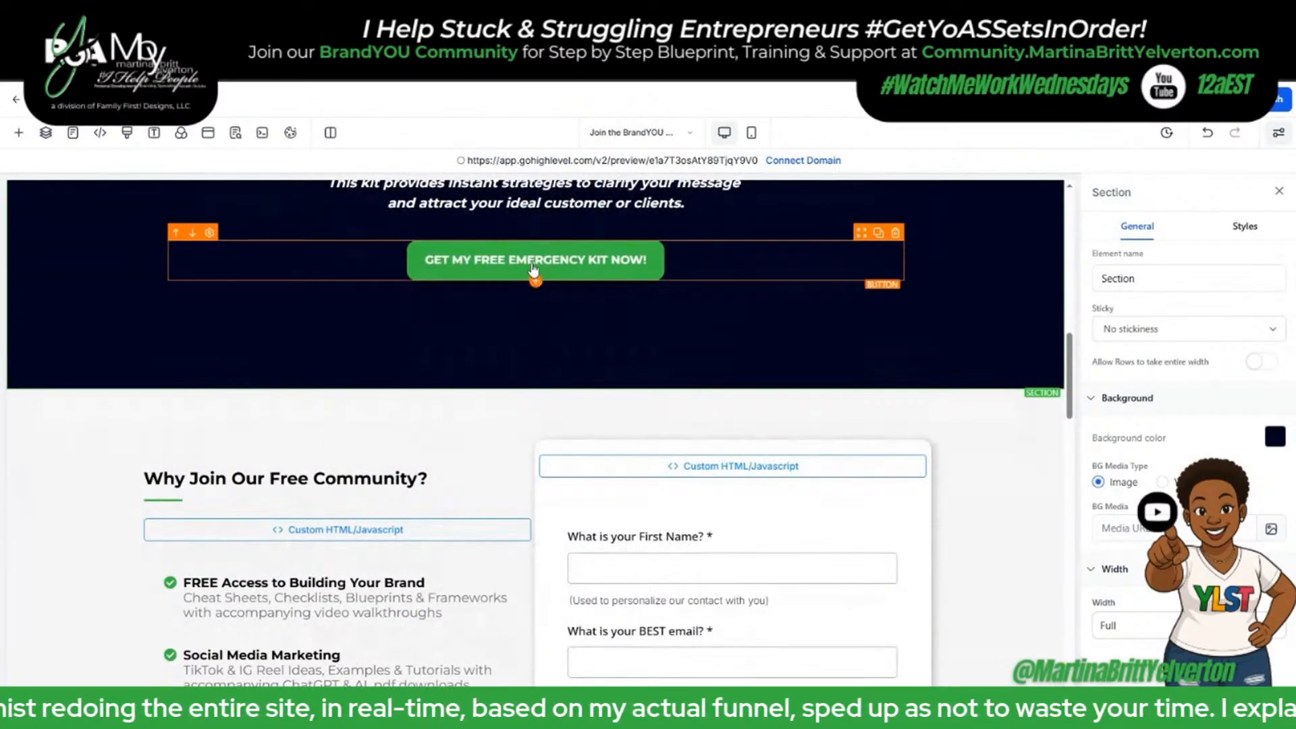
pyautogui.click(534, 270)
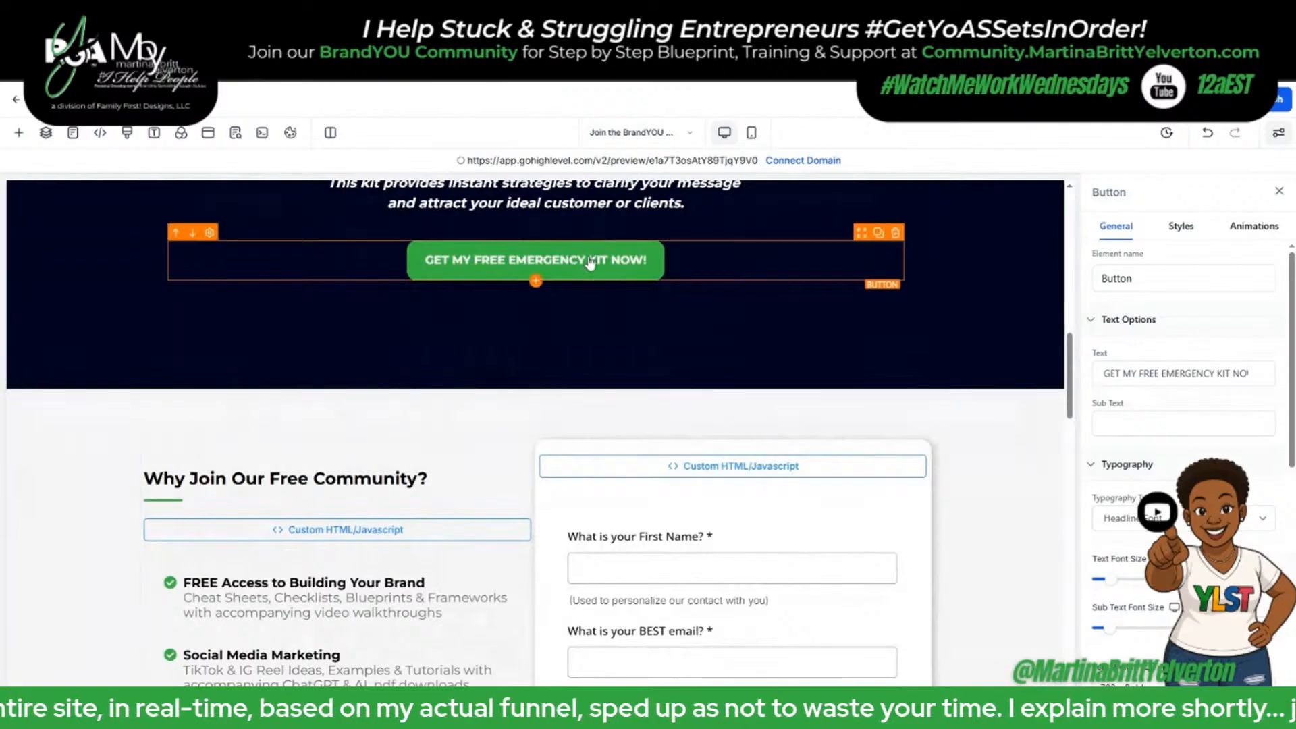
pyautogui.tripleClick(1191, 373)
pyautogui.hotkey('ctrl', 'v')
pyautogui.click(1234, 373)
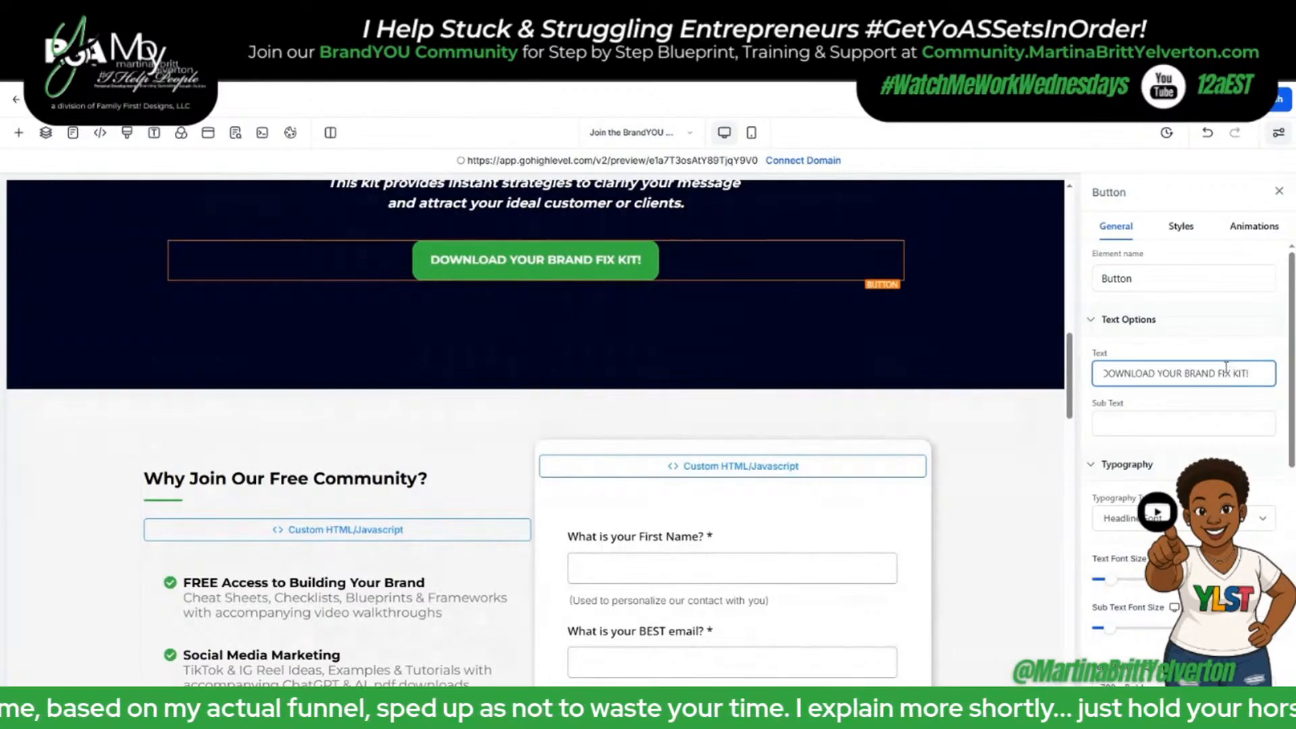
pyautogui.write('IT')
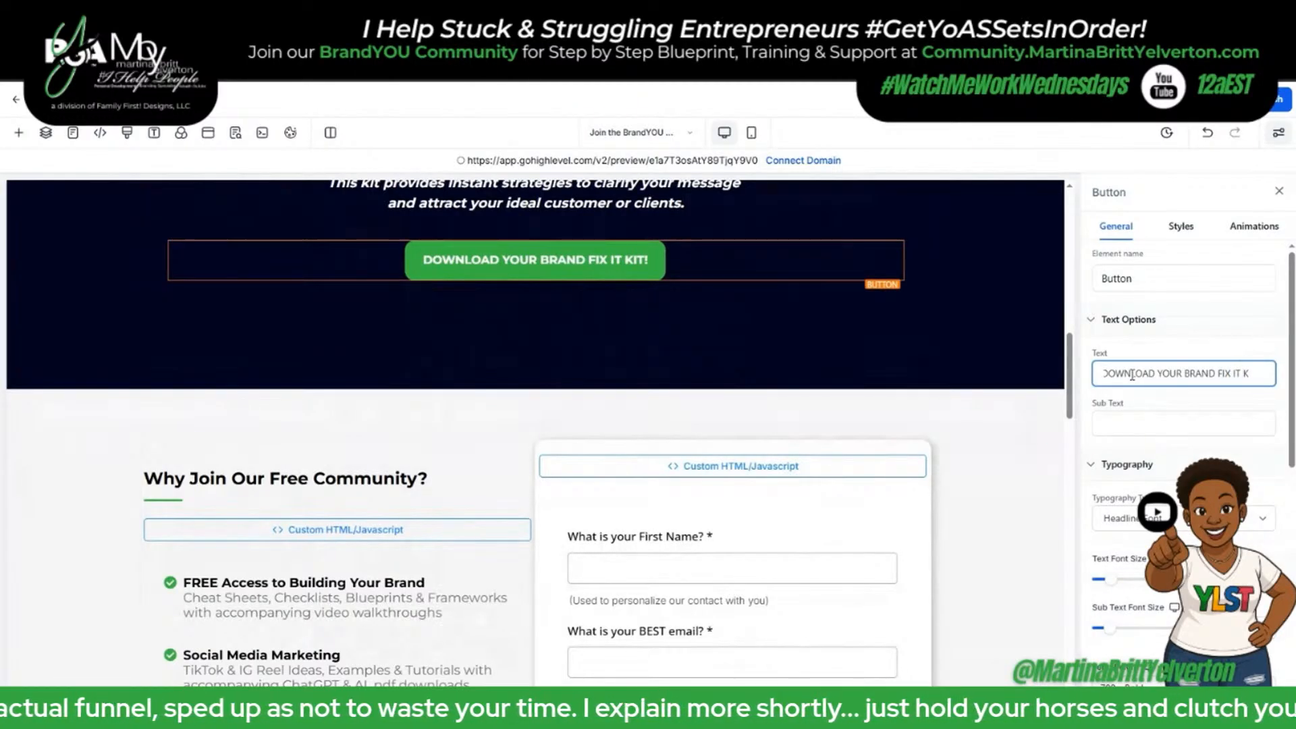
# Put quotation marks around FIX IT in the button text so it reads DOWNLOAD YOUR BRAND "FIX IT" KIT!
pyautogui.press('Left')
pyautogui.write('"')
pyautogui.press('Left')
pyautogui.press('Left')
pyautogui.press('Left')
pyautogui.press('Left')
pyautogui.press('Left')
pyautogui.press('Left')
pyautogui.press('Left')
pyautogui.write('"')
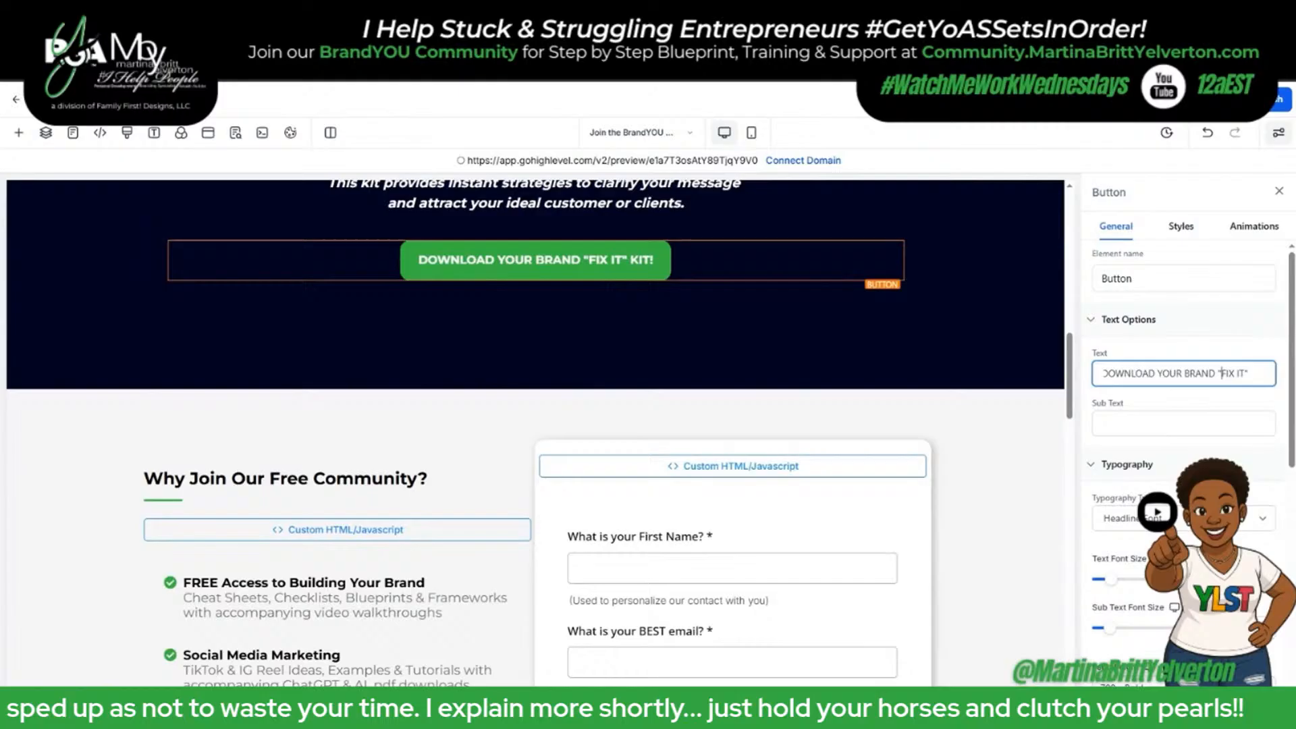
pyautogui.click(509, 322)
# Set the green button's action to Scroll to Element, targeting the sign-up form, and select that form on the page.
pyautogui.click(665, 273)
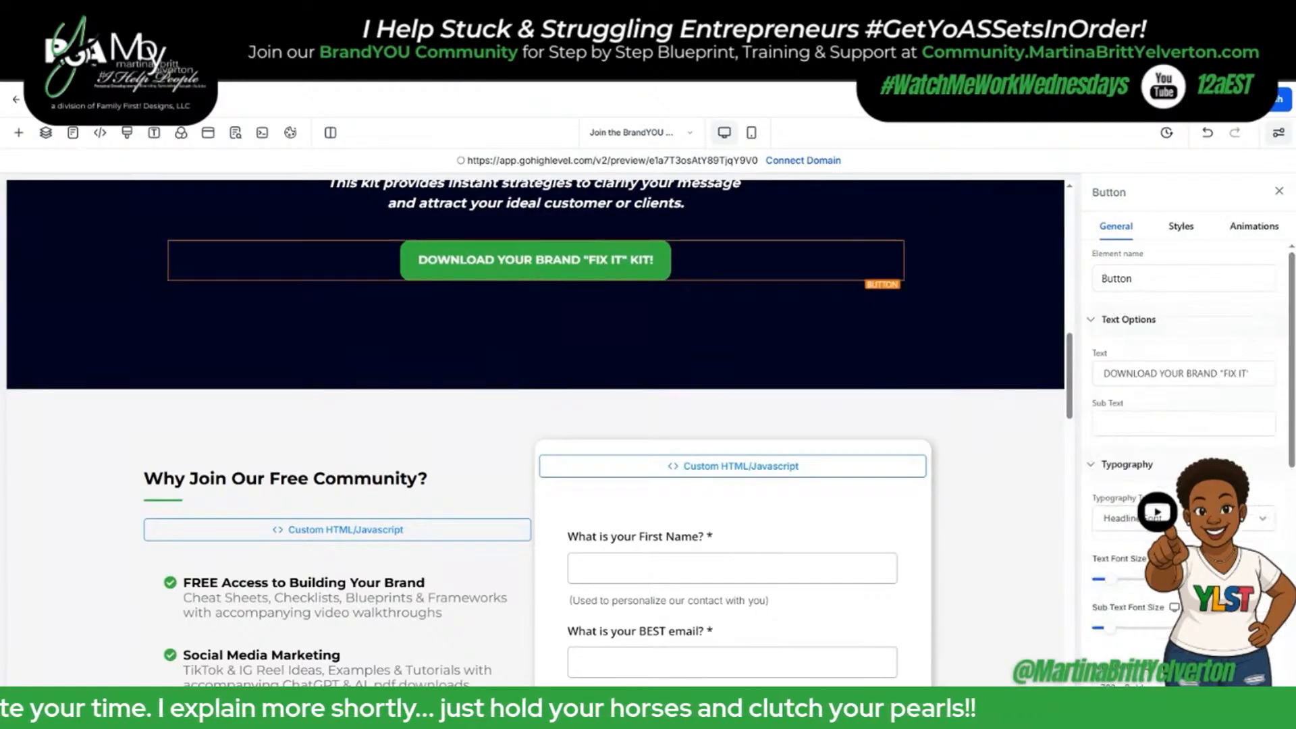
pyautogui.scroll(-5, 1146, 608)
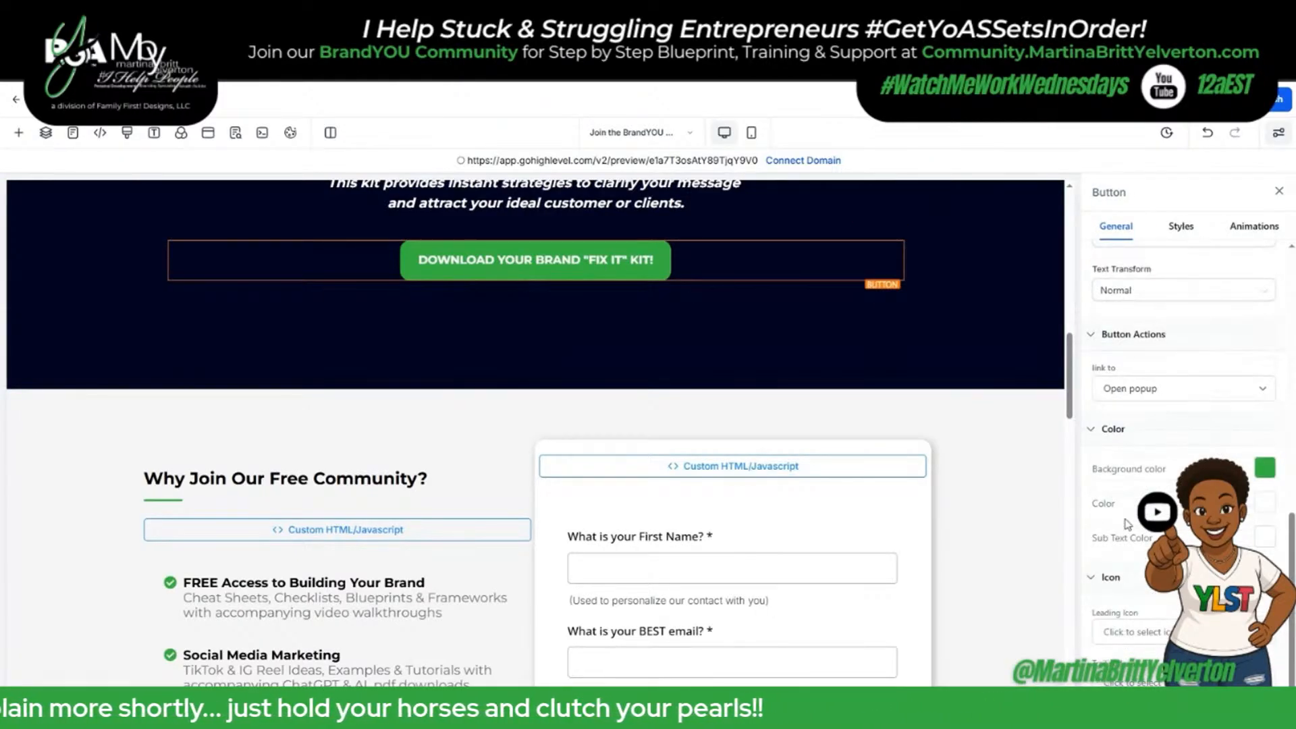
pyautogui.click(1136, 395)
pyautogui.click(1129, 504)
pyautogui.click(1172, 458)
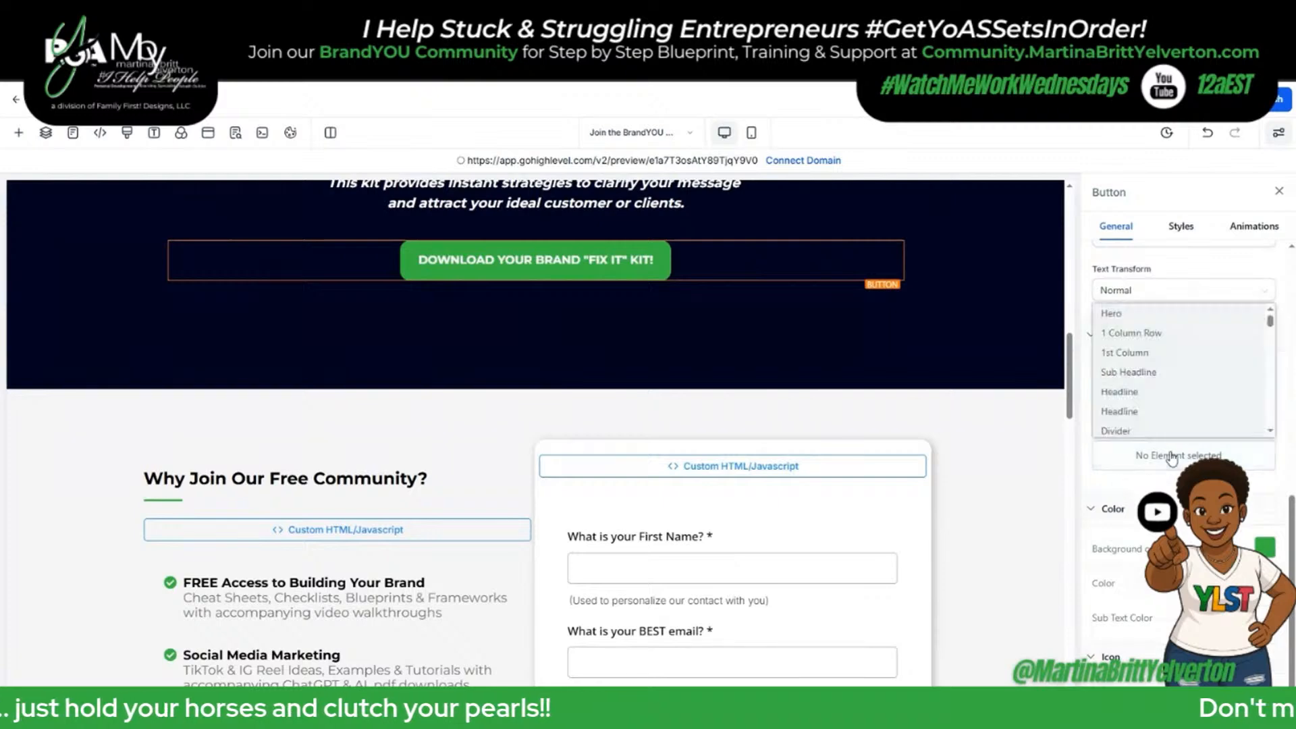
pyautogui.scroll(-5, 1163, 424)
pyautogui.click(1137, 364)
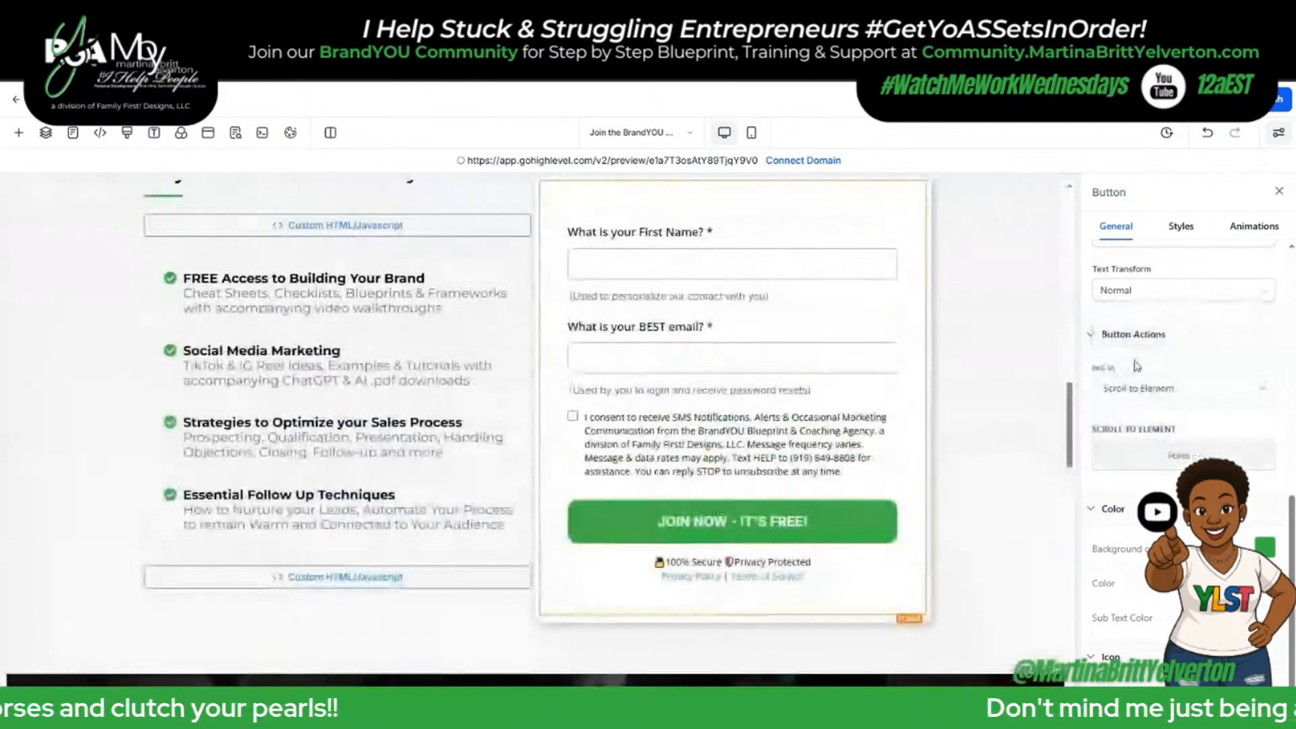
pyautogui.click(740, 452)
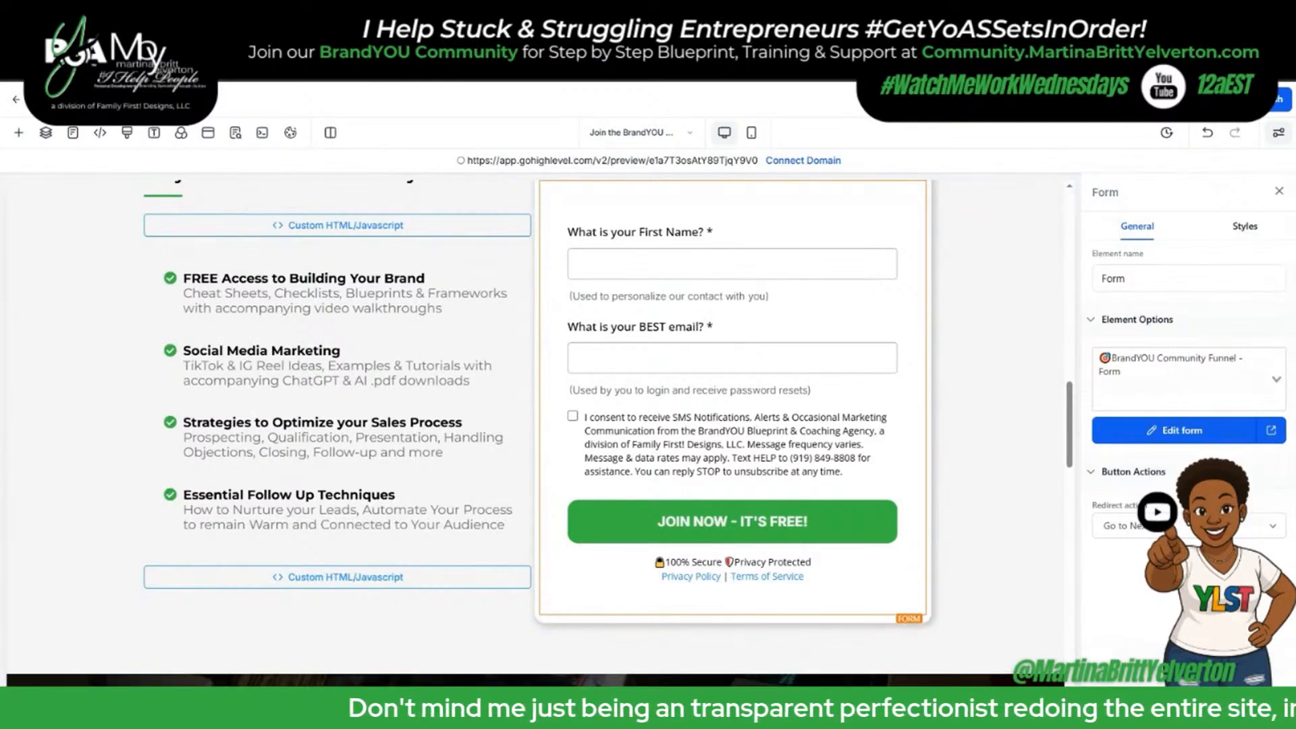
# Replace the first bullet with "Discover the #1 reason why your brand isn't converting leads." in non-italic text and delete its description.
pyautogui.click(434, 278)
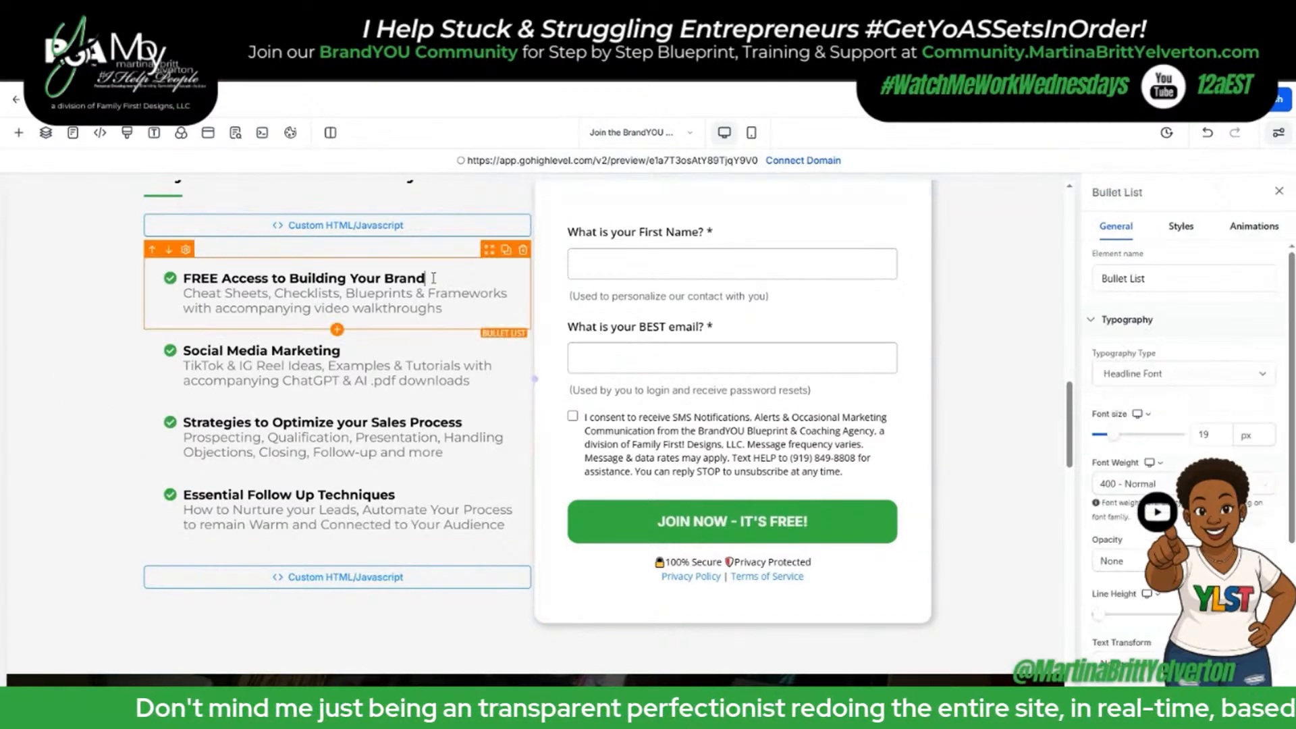
pyautogui.moveTo(434, 278); pyautogui.dragTo(182, 279)
pyautogui.scroll(2, 197, 304)
pyautogui.hotkey('ctrl', 'v')
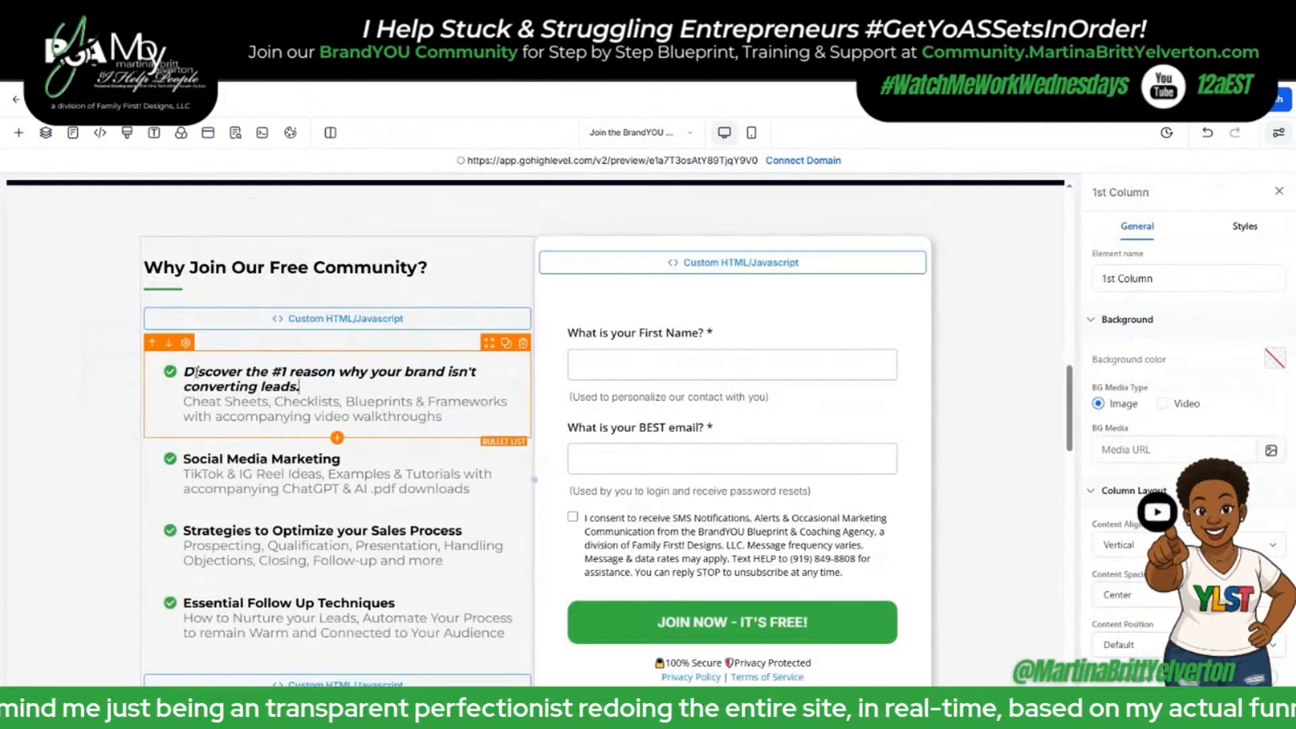
pyautogui.tripleClick(191, 375)
pyautogui.scroll(1, 191, 378)
pyautogui.hotkey('ctrl', 'i')
pyautogui.click(307, 403)
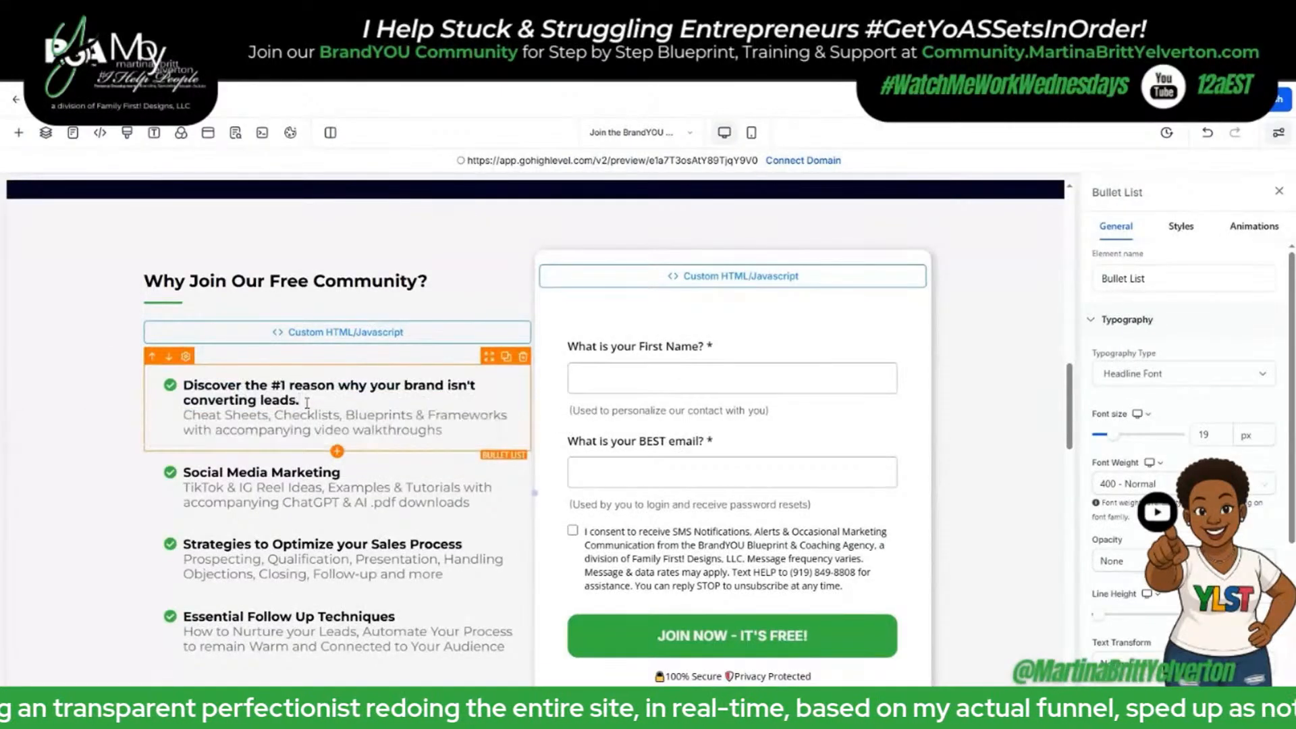
pyautogui.hotkey('shift', 'ctrl', 'End')
pyautogui.press('BackSpace')
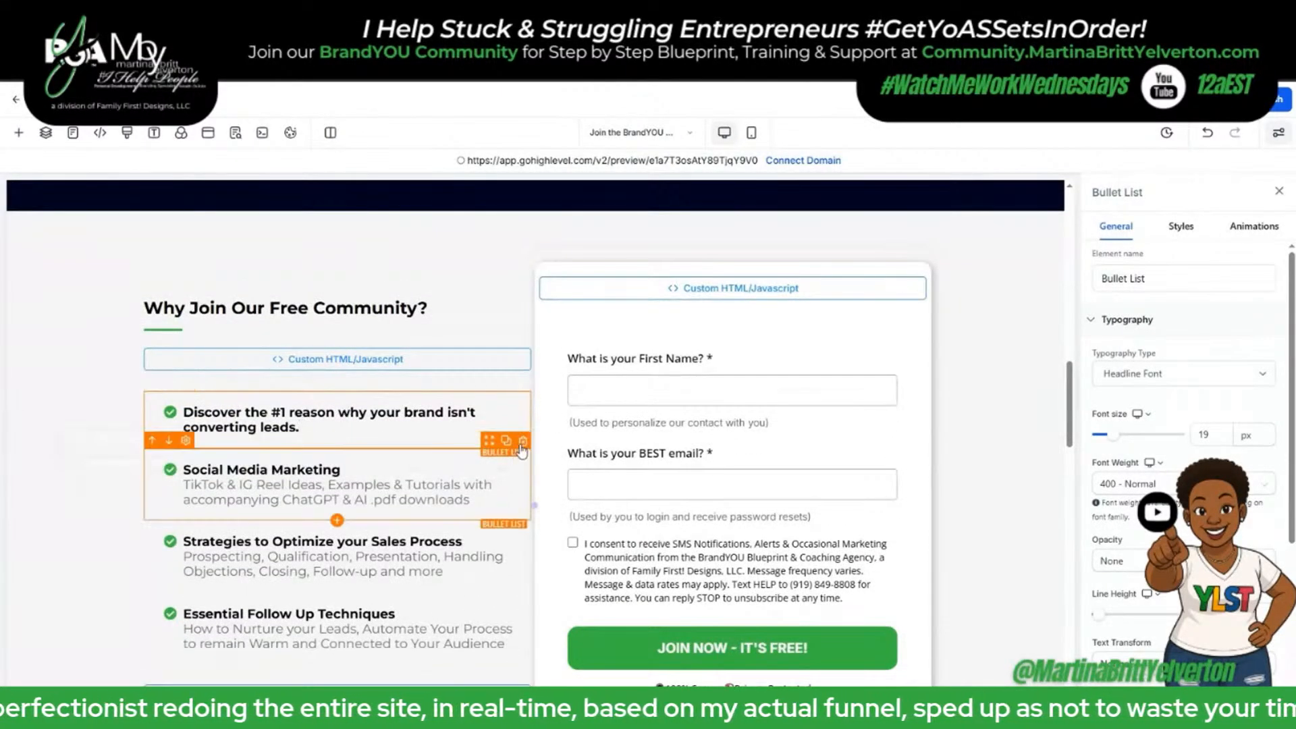
# Delete the three old bullets below the first one and duplicate the remaining bullet to make a list of five.
pyautogui.click(523, 441)
pyautogui.click(523, 477)
pyautogui.click(523, 514)
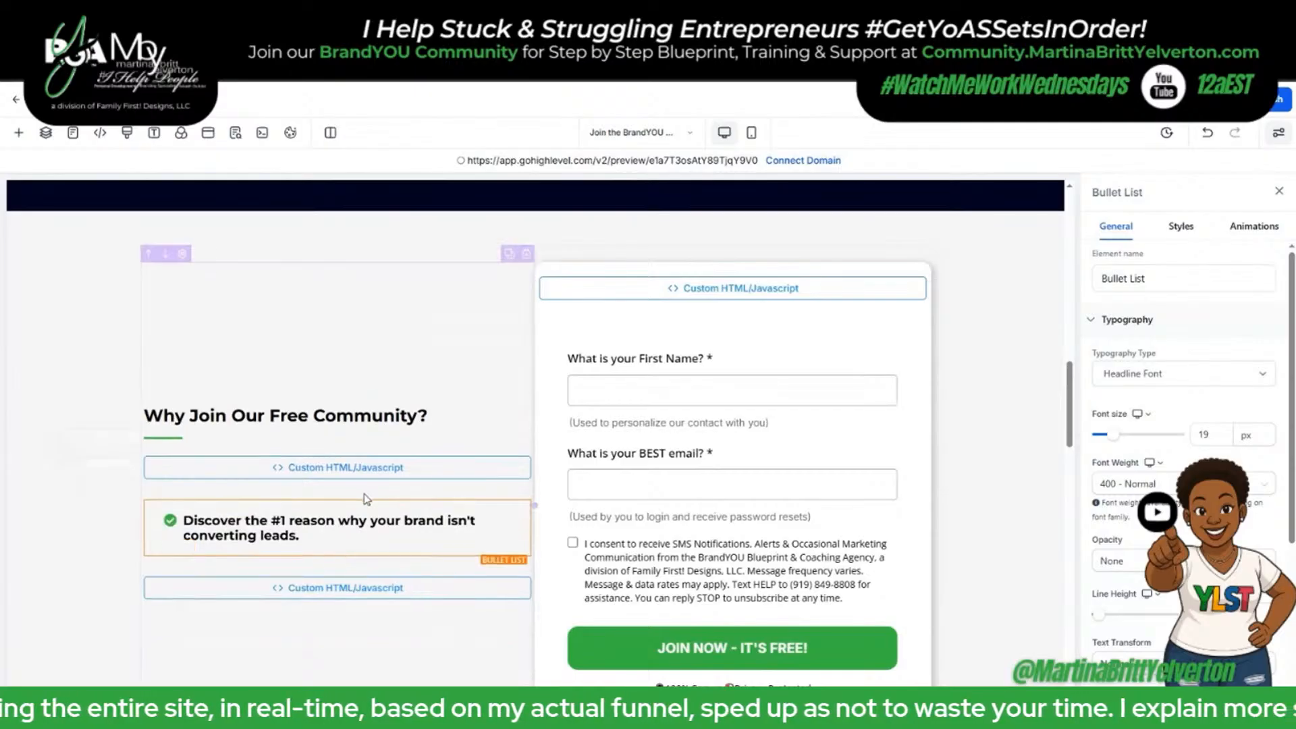
pyautogui.click(507, 491)
pyautogui.click(507, 462)
pyautogui.click(507, 433)
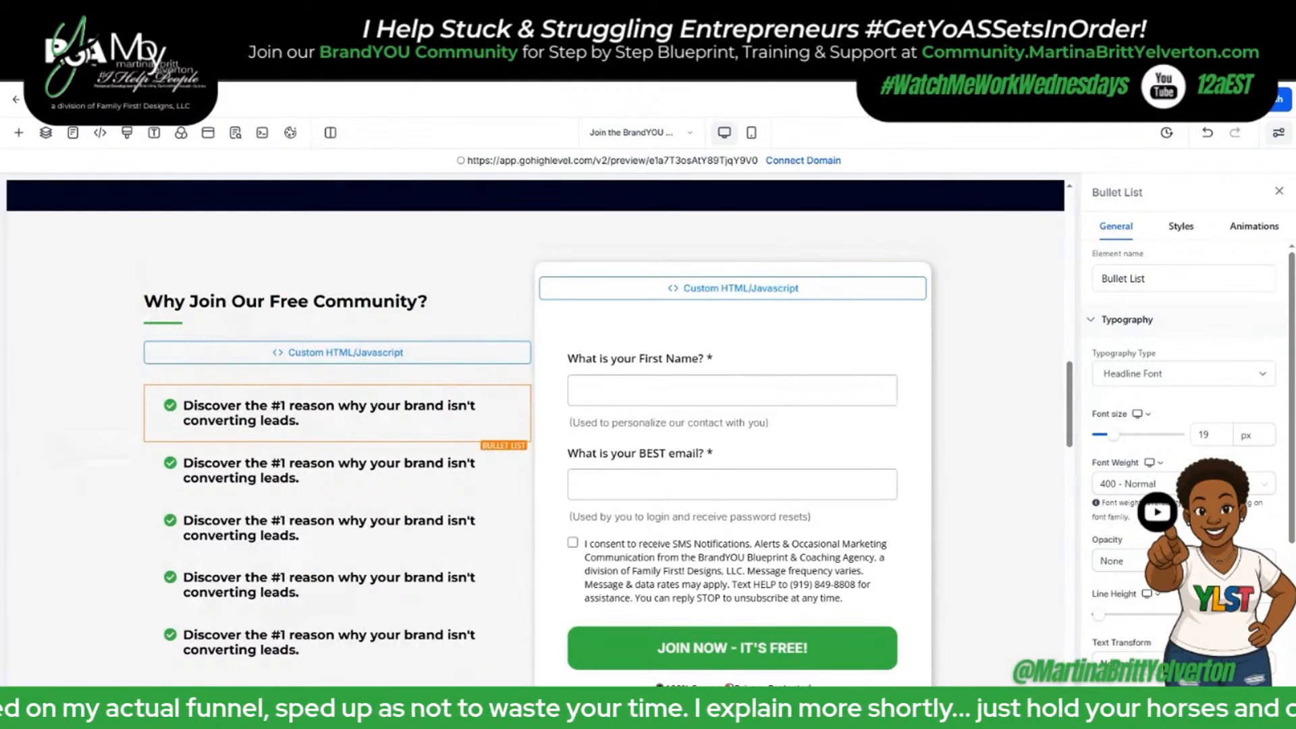
# Replace the second bullet's text with "Get a simple checklist to instantly identify your brand's weak spots." and remove its italics.
pyautogui.click(299, 478)
pyautogui.keyDown('shift'); pyautogui.click(188, 464); pyautogui.keyUp('shift')
pyautogui.hotkey('ctrl', 'v')
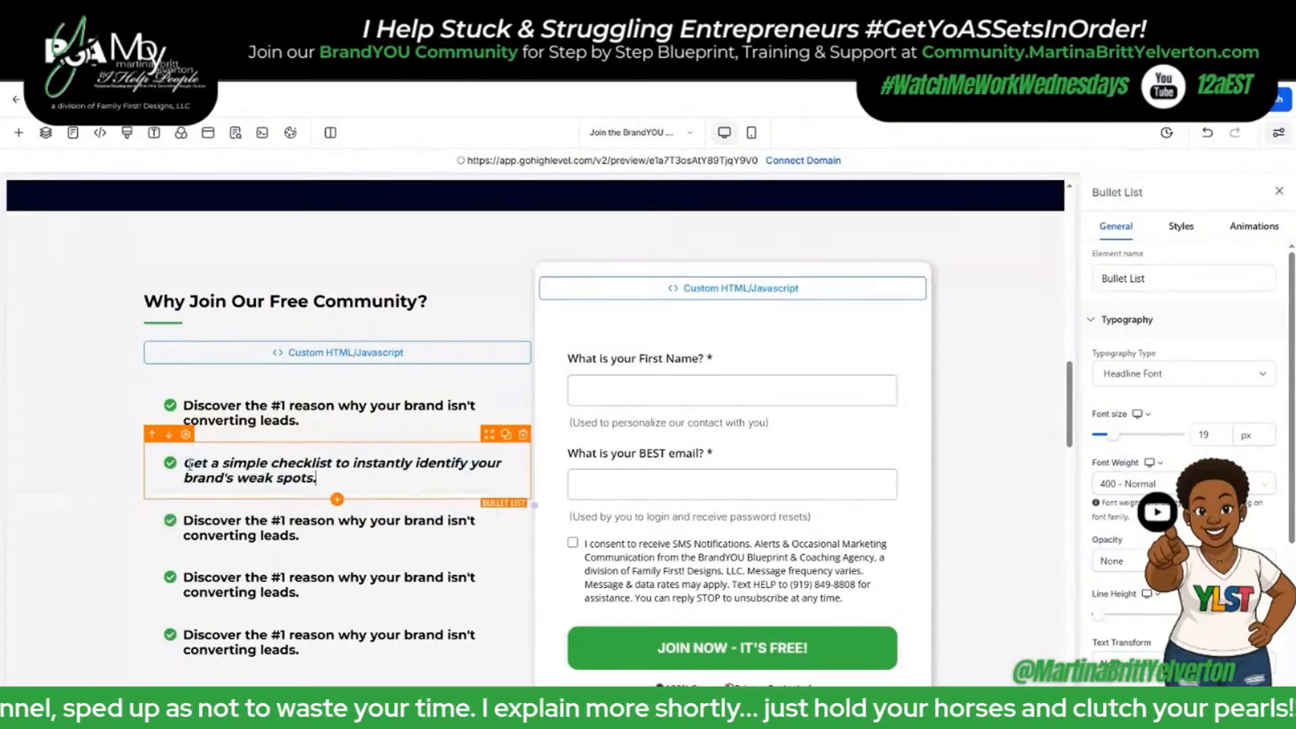
pyautogui.keyDown('shift'); pyautogui.click(190, 465); pyautogui.keyUp('shift')
pyautogui.hotkey('ctrl', 'i')
# Replace the third bullet's text with "Learn the quick-fix strategies to make your brand irresistible to your ideal clients." and remove its italics.
pyautogui.hotkey('alt', 'Tab')
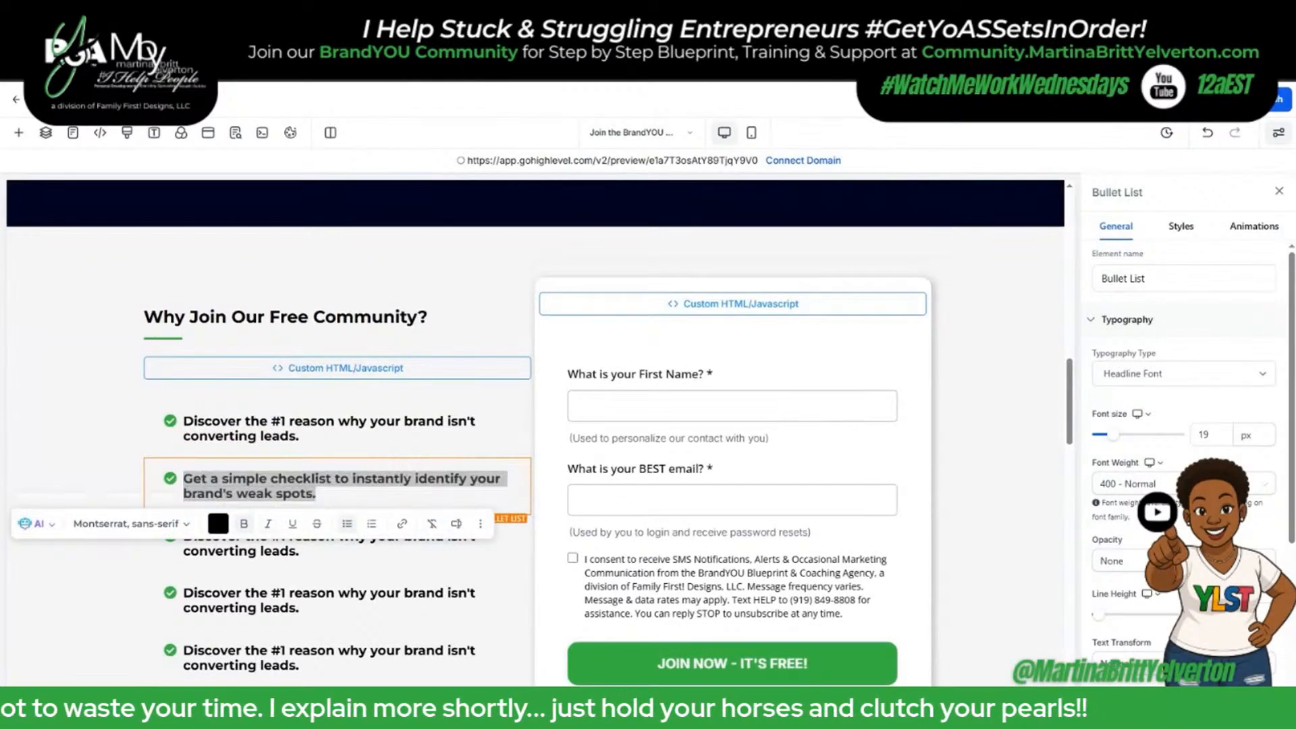
pyautogui.click(299, 550)
pyautogui.keyDown('shift'); pyautogui.click(186, 537); pyautogui.keyUp('shift')
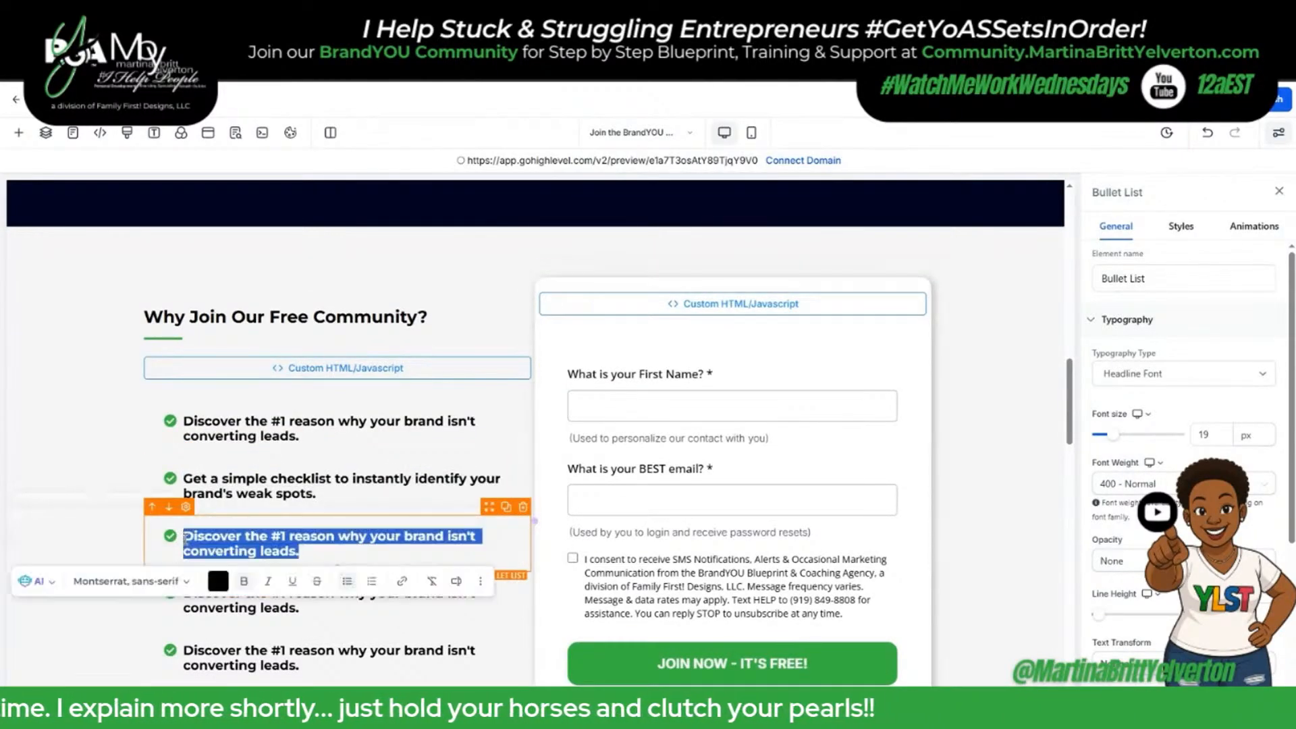
pyautogui.write('Learn the quick-fix strategies to make your brand irresistible to your ideal clients.')
pyautogui.keyDown('shift'); pyautogui.click(186, 538); pyautogui.keyUp('shift')
pyautogui.hotkey('ctrl', 'i')
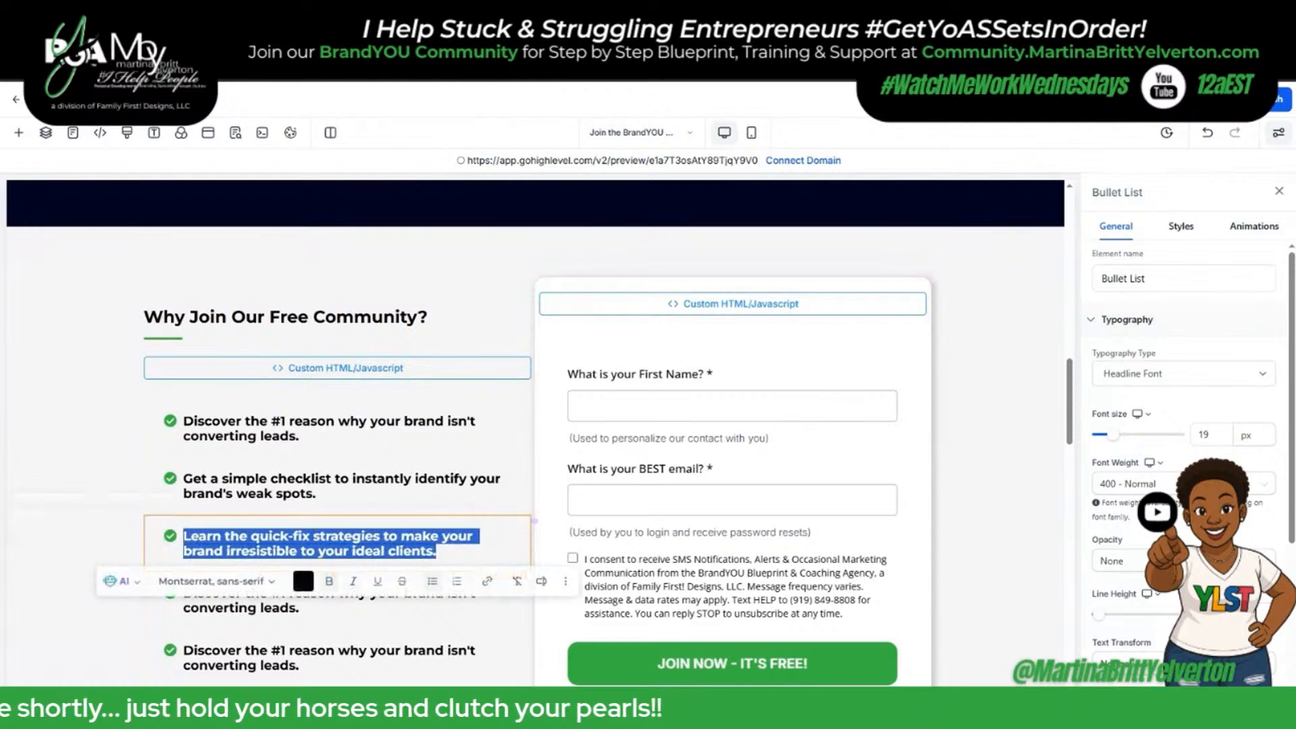
# Replace the fourth bullet's text with "Uncover the secret to turning casual viewers into paying customers." and remove its italics.
pyautogui.hotkey('alt', 'Tab')
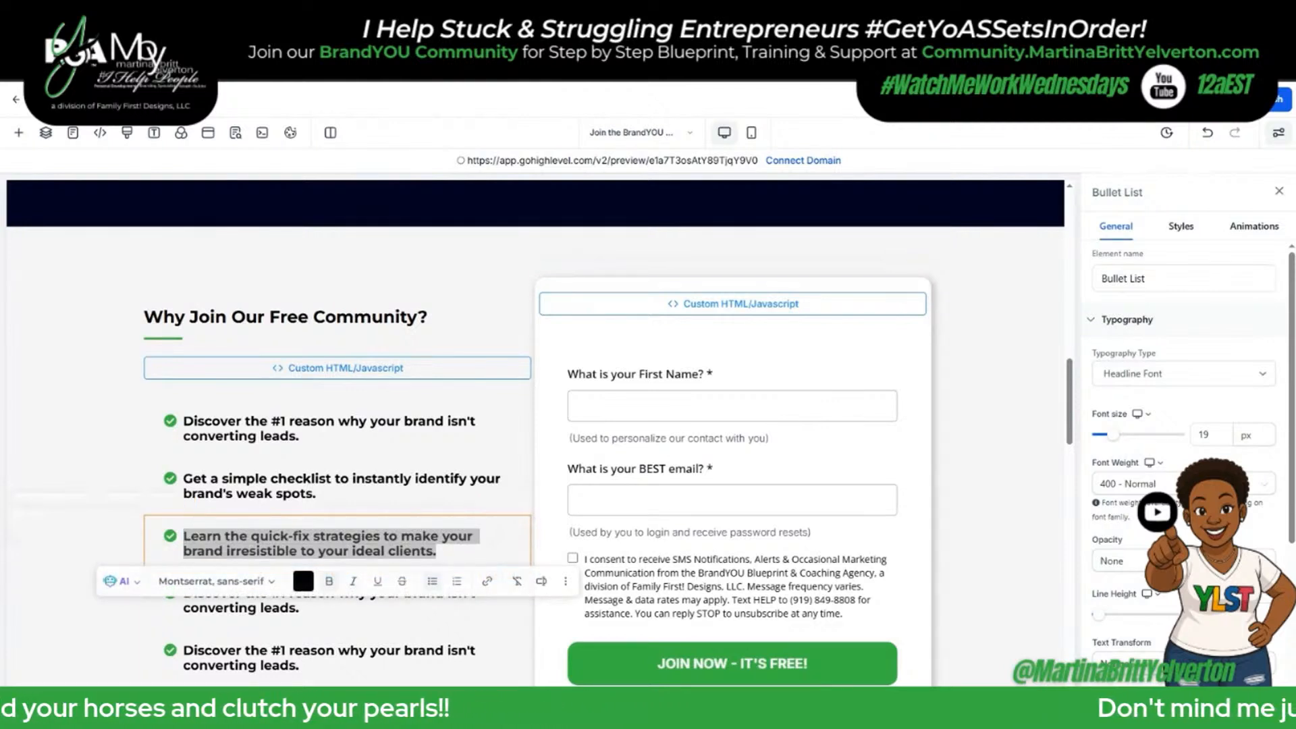
pyautogui.hotkey('alt', 'Tab')
pyautogui.click(273, 605)
pyautogui.hotkey('ctrl', 'a')
pyautogui.hotkey('ctrl', 'v')
pyautogui.hotkey('ctrl', 'a')
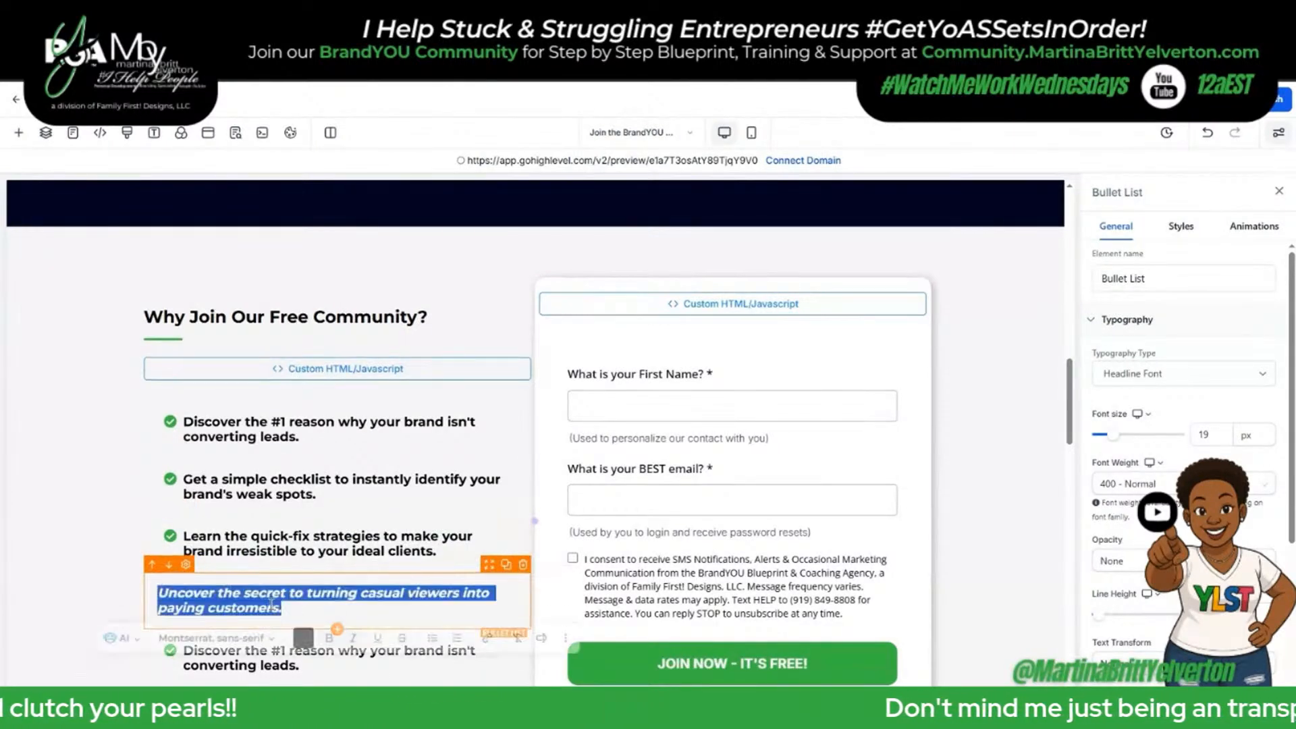
pyautogui.hotkey('ctrl', 'i')
# Replace the fifth bullet's text with "Receive a direct pathway to a personalized brand audit with".
pyautogui.hotkey('alt', 'Tab')
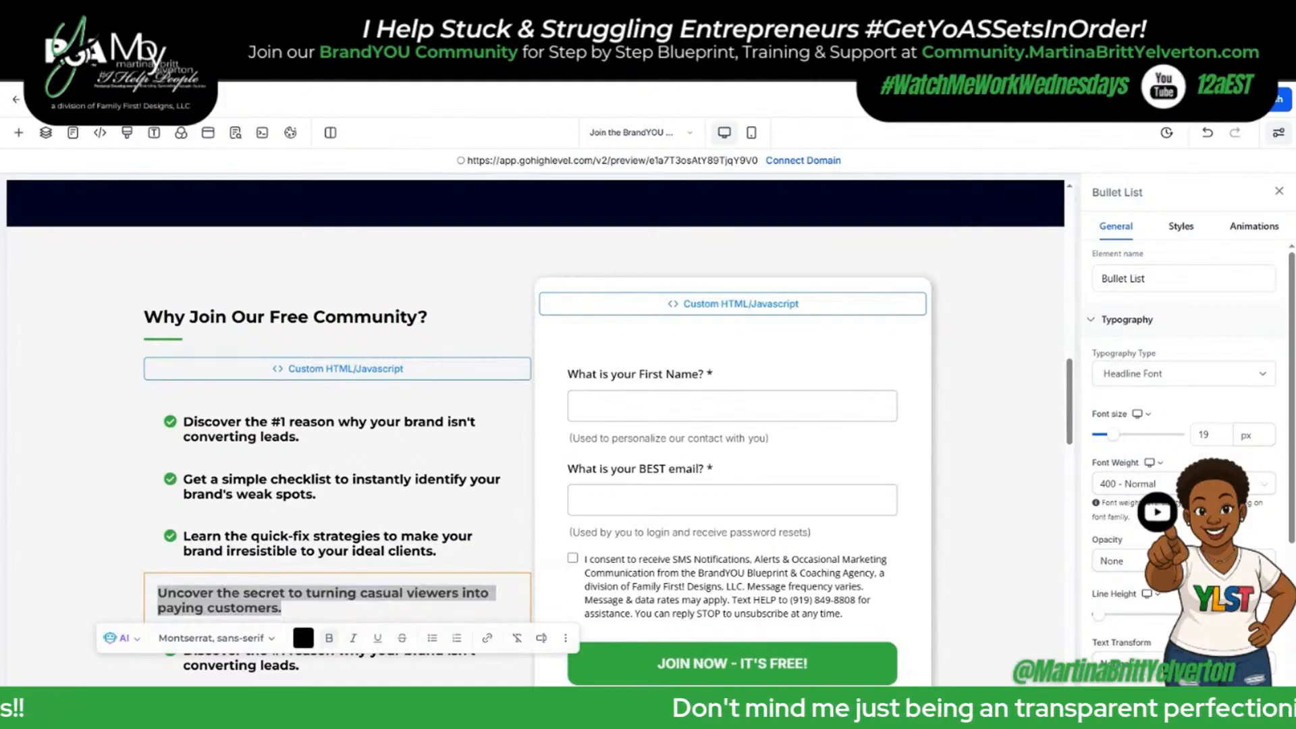
pyautogui.click(224, 665)
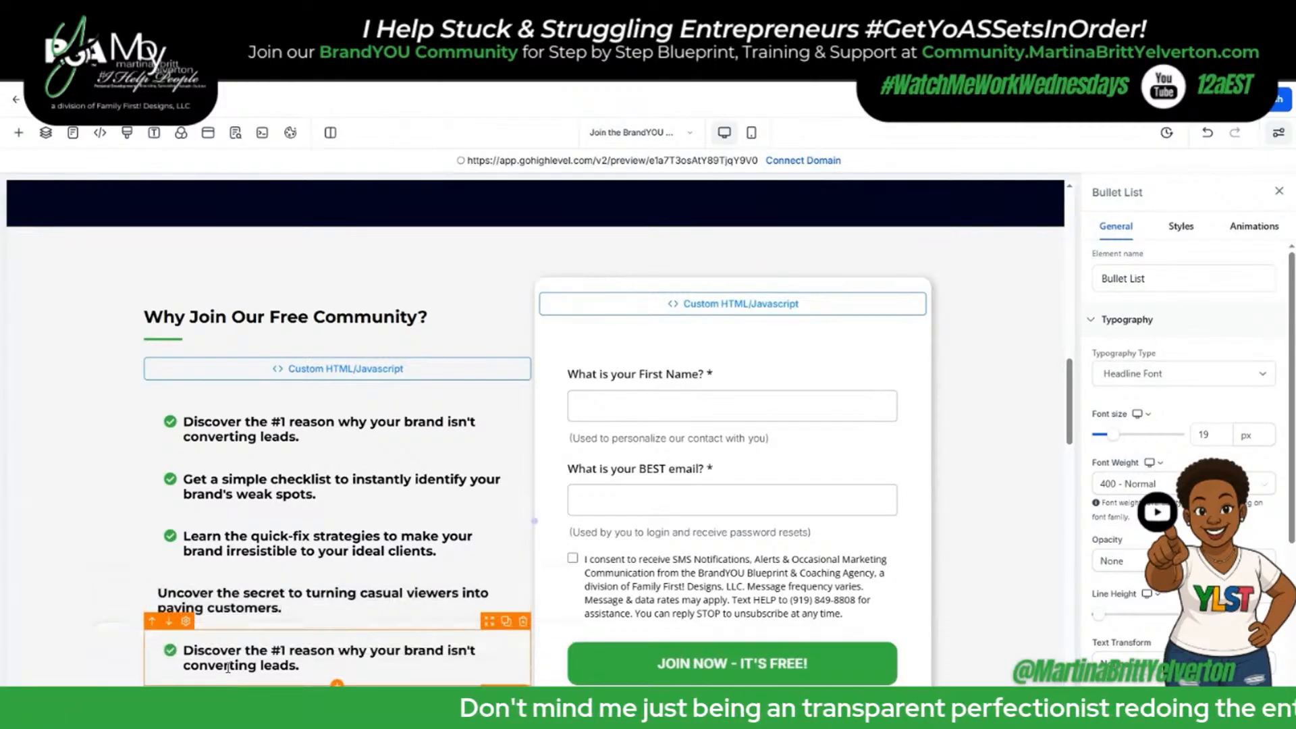
pyautogui.hotkey('ctrl', 'a')
pyautogui.write('Receive a direct pathway to a personalized brand audit with')
pyautogui.hotkey('ctrl', 'a')
pyautogui.click(236, 664)
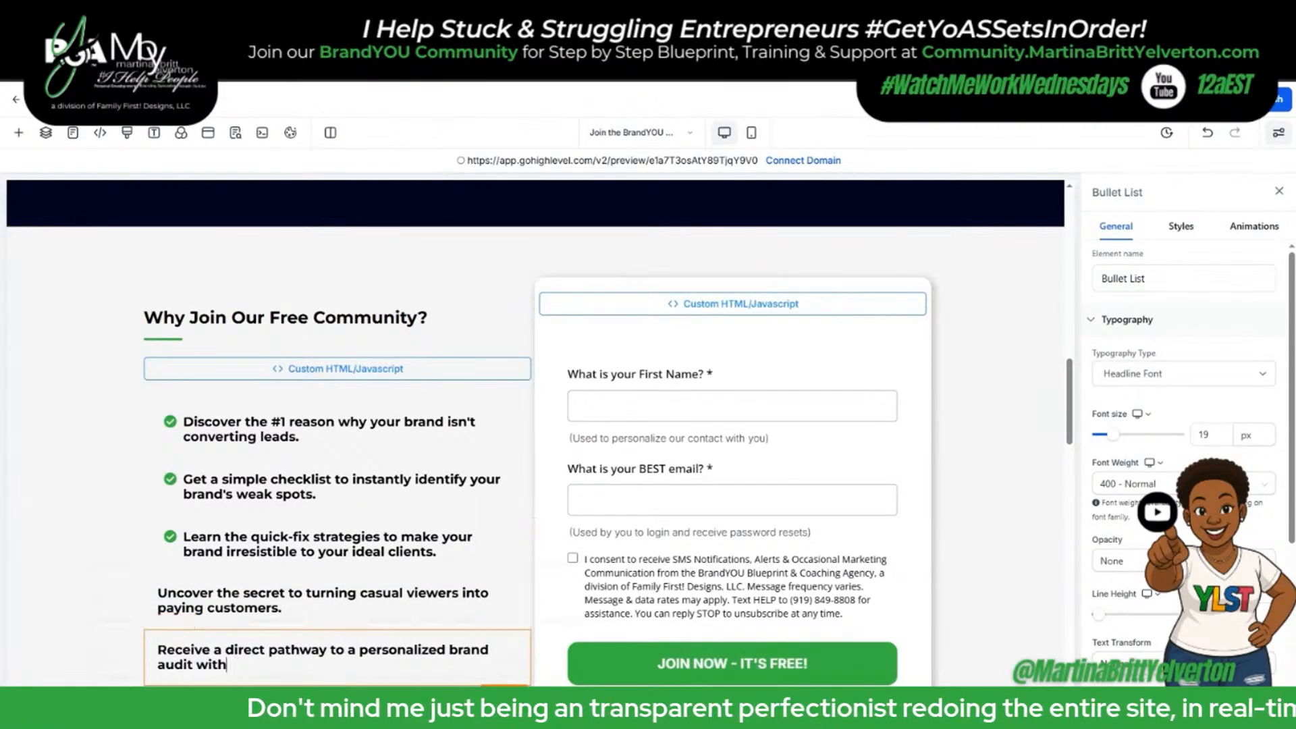
# Copy the Agency Owner Name key from the custom values and append it to the fifth bullet after "audit with".
pyautogui.hotkey('ctrl', 'Tab')
pyautogui.moveTo(1143, 259); pyautogui.dragTo(1108, 258)
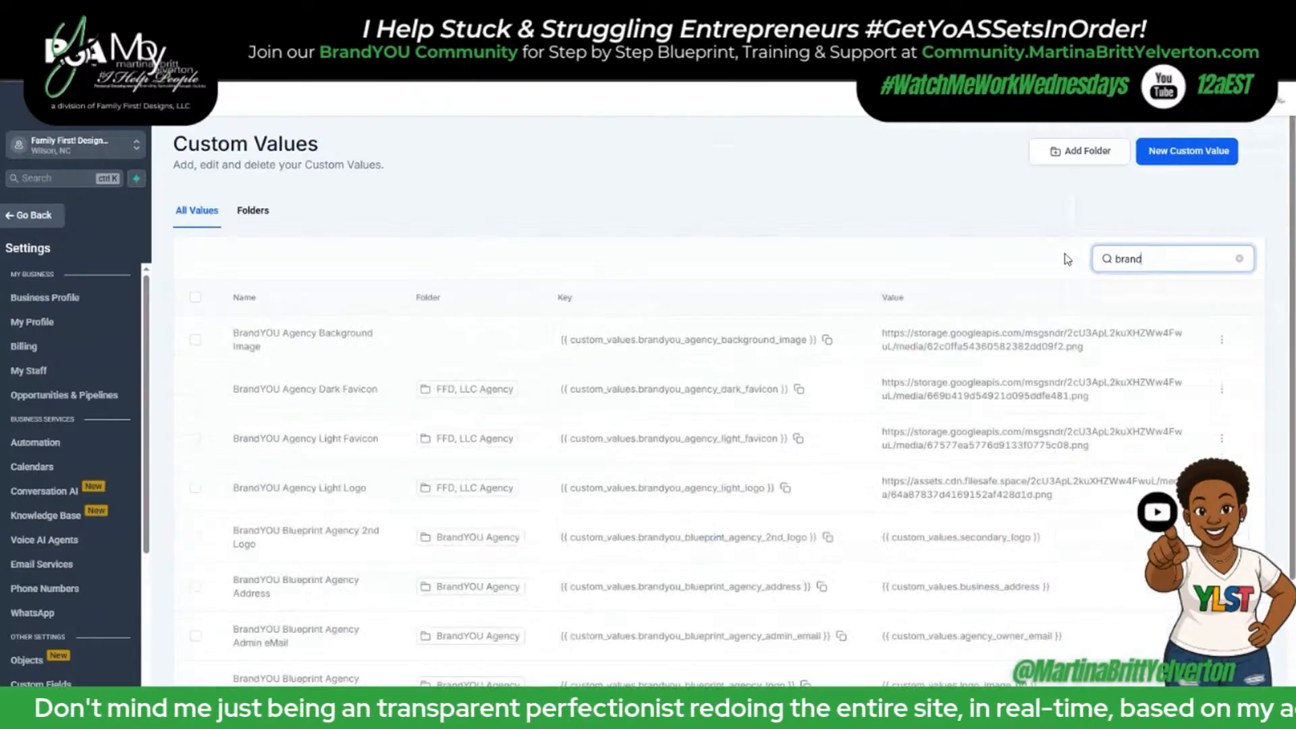
pyautogui.moveTo(1154, 259); pyautogui.dragTo(1105, 258)
pyautogui.press('BackSpace')
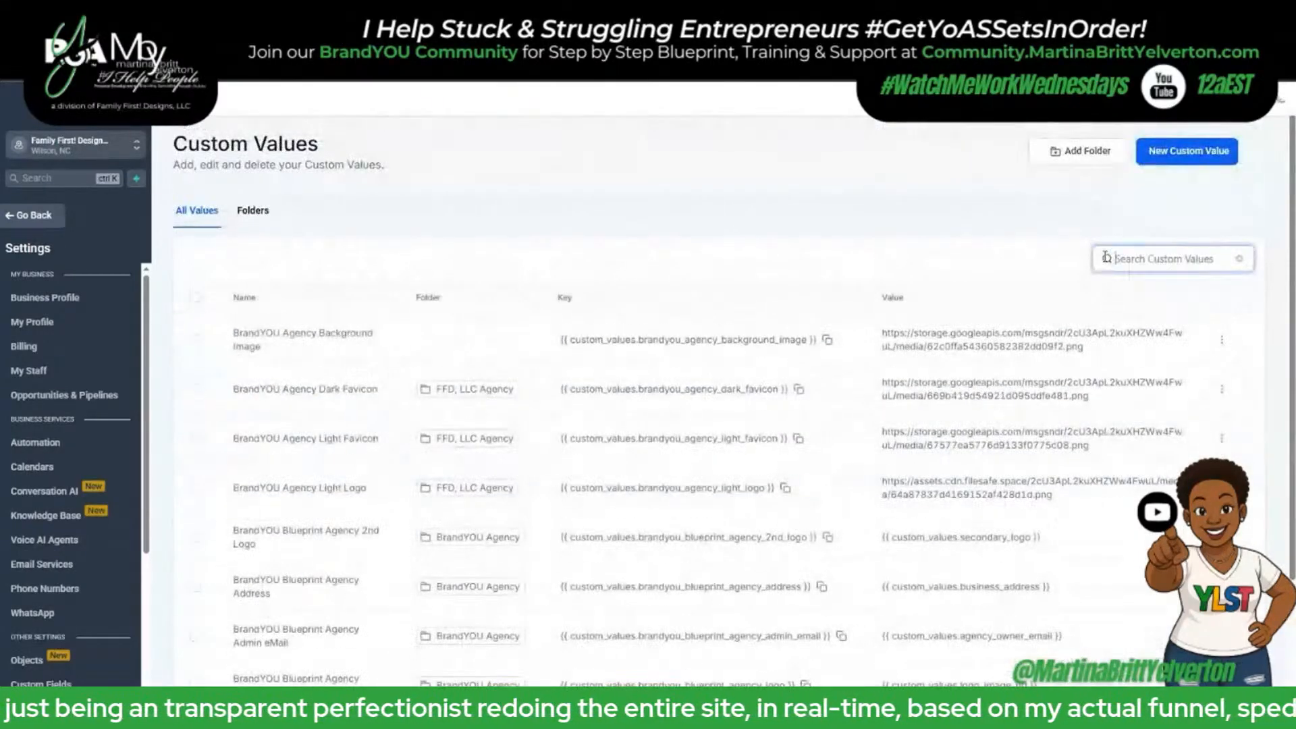
pyautogui.scroll(-3, 1090, 361)
pyautogui.click(976, 662)
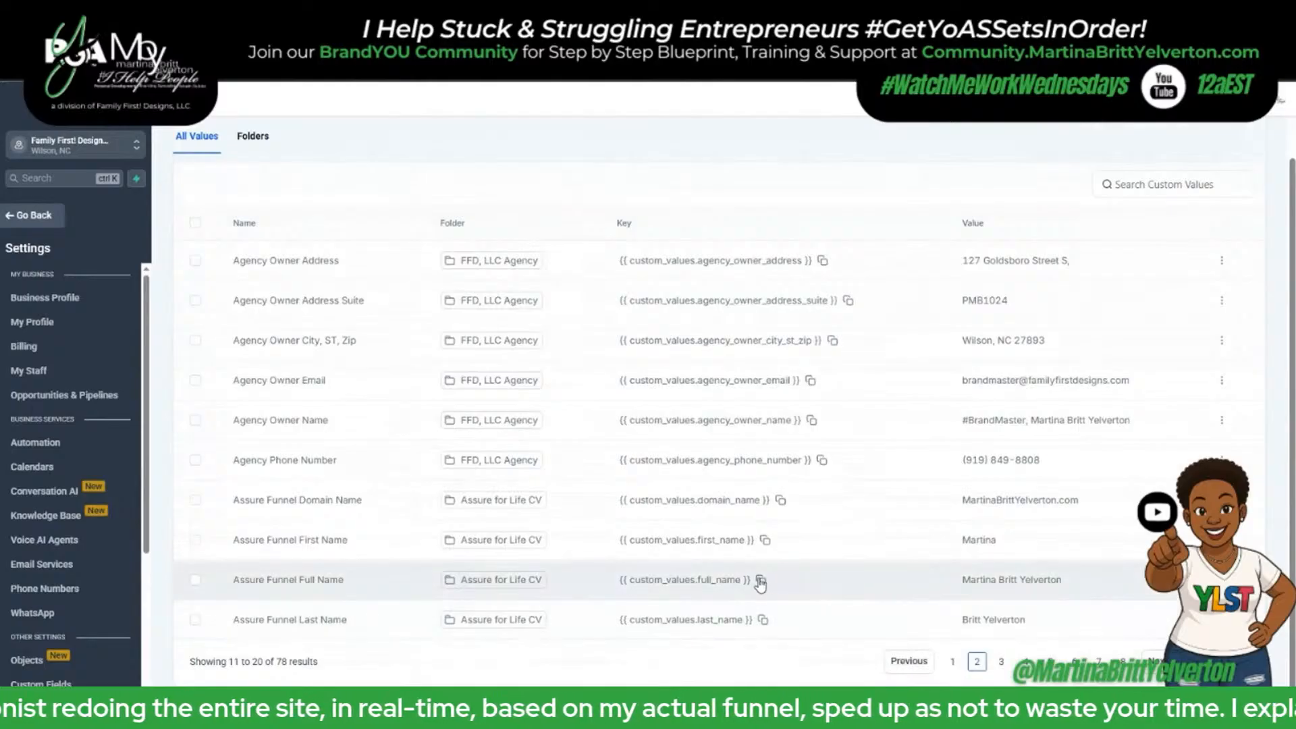
pyautogui.click(812, 420)
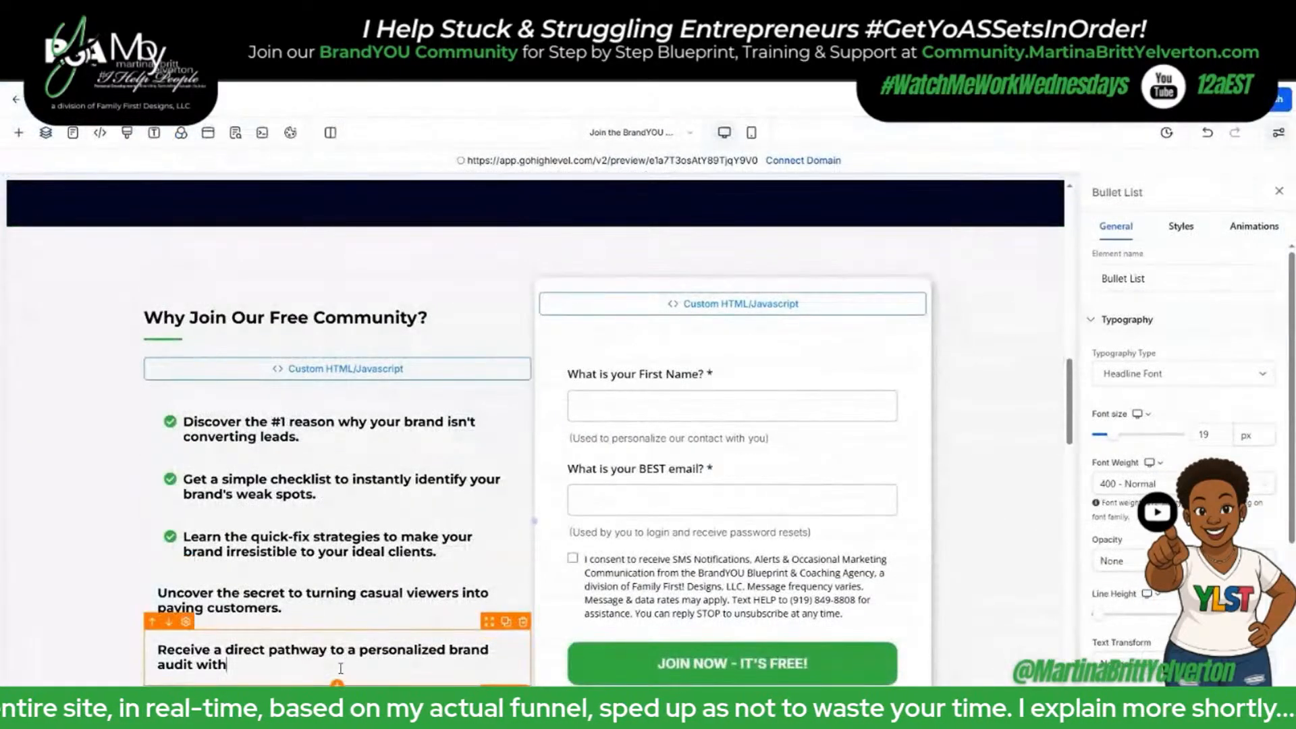
pyautogui.hotkey('ctrl', 'v')
pyautogui.scroll(-4, 346, 479)
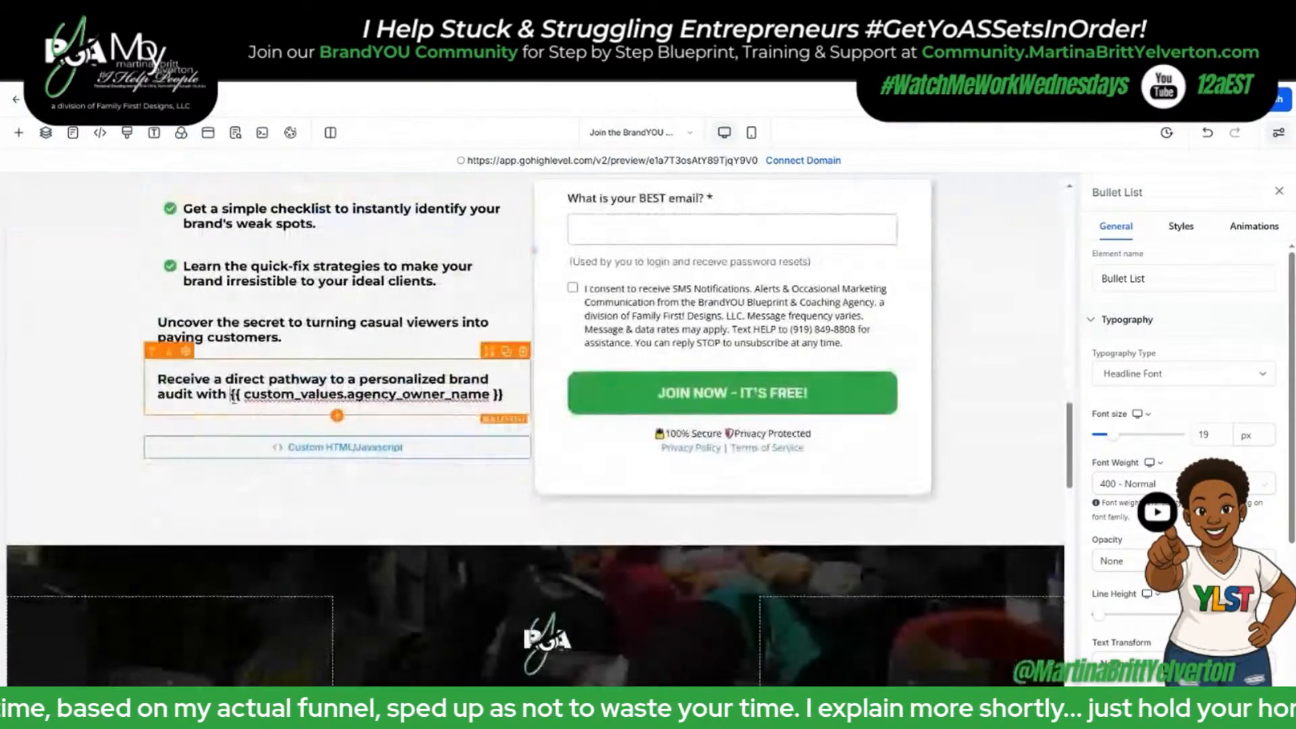
# Duplicate the checkmarked third bullet and replace the copy's text with "Uncover the secret to turning casual viewers into paying customers.".
pyautogui.scroll(-5, 1182, 405)
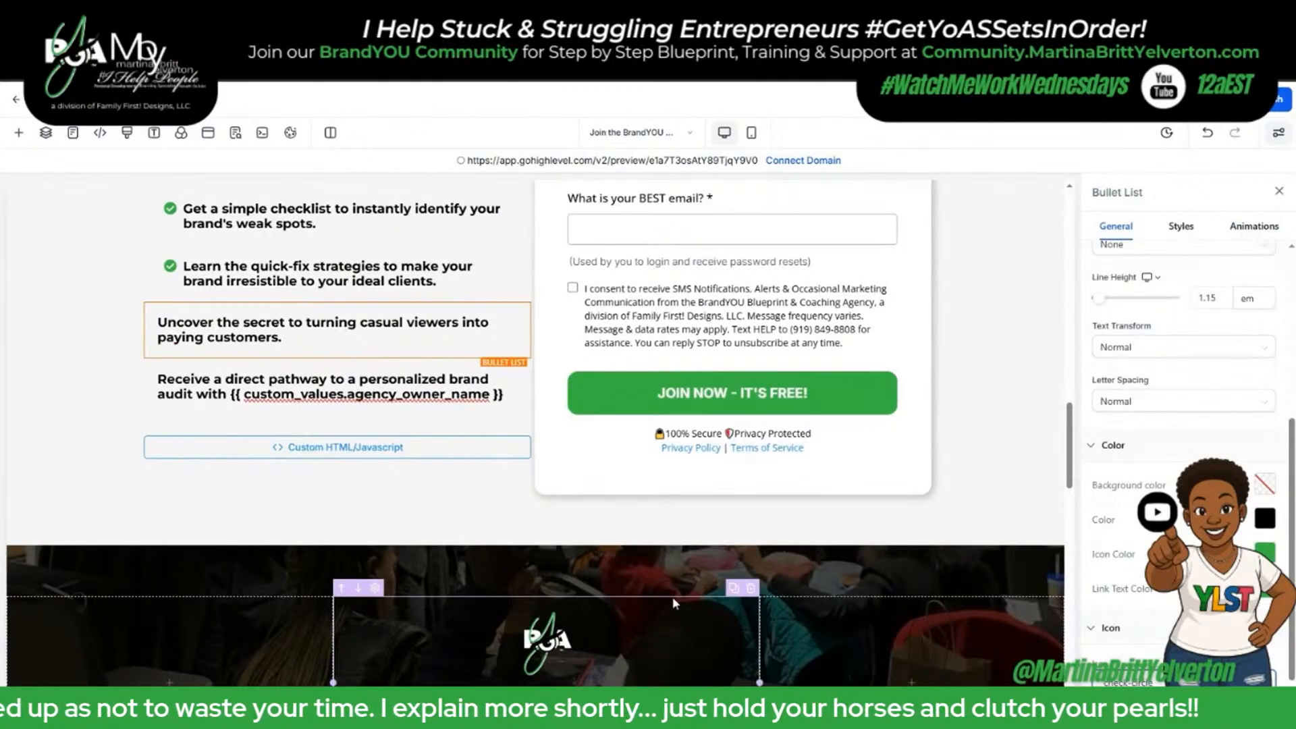
pyautogui.moveTo(283, 337); pyautogui.dragTo(167, 331)
pyautogui.scroll(3, 198, 472)
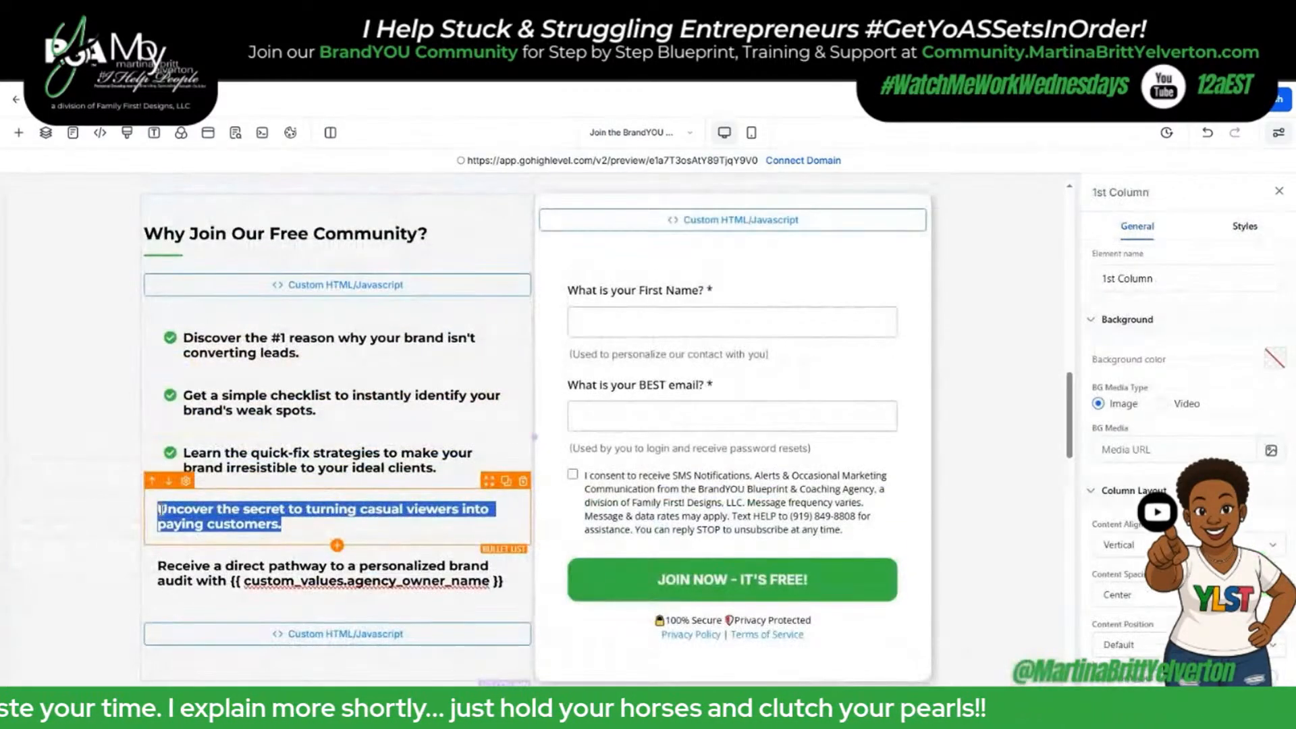
pyautogui.click(507, 424)
pyautogui.moveTo(284, 560); pyautogui.dragTo(163, 549)
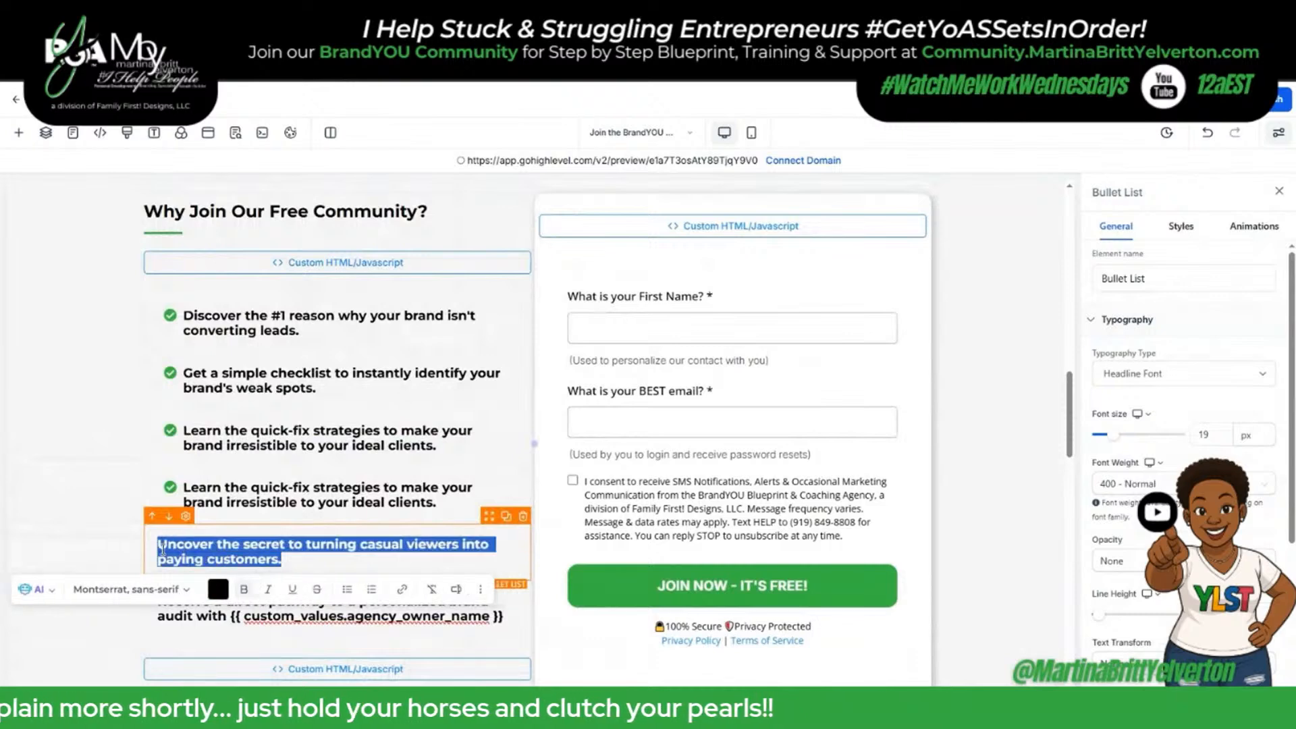
pyautogui.hotkey('ctrl', 'c')
pyautogui.moveTo(437, 503); pyautogui.dragTo(183, 486)
pyautogui.hotkey('ctrl', 'v')
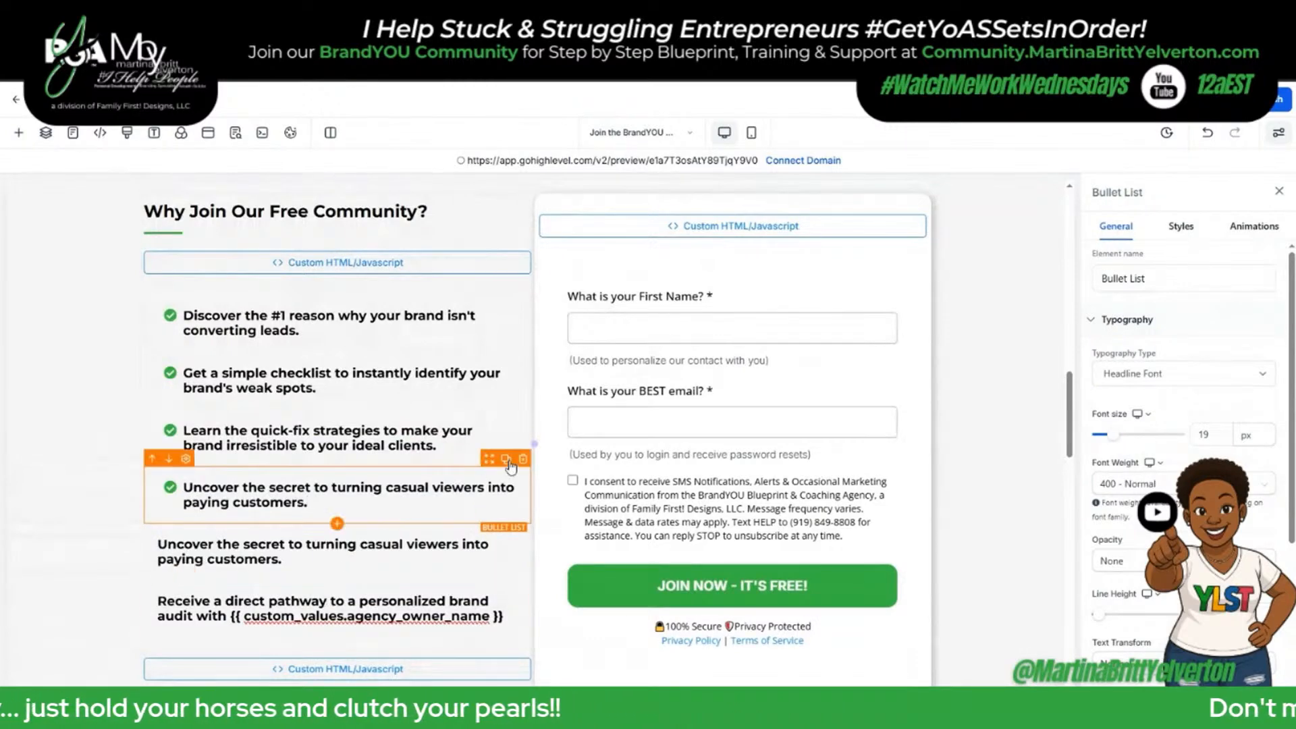
# Duplicate the checkmarked fourth bullet, give the copy the "Receive a direct pathway" text, and delete the two bullets lacking checkmarks.
pyautogui.click(508, 462)
pyautogui.moveTo(505, 674); pyautogui.dragTo(158, 658)
pyautogui.click(522, 574)
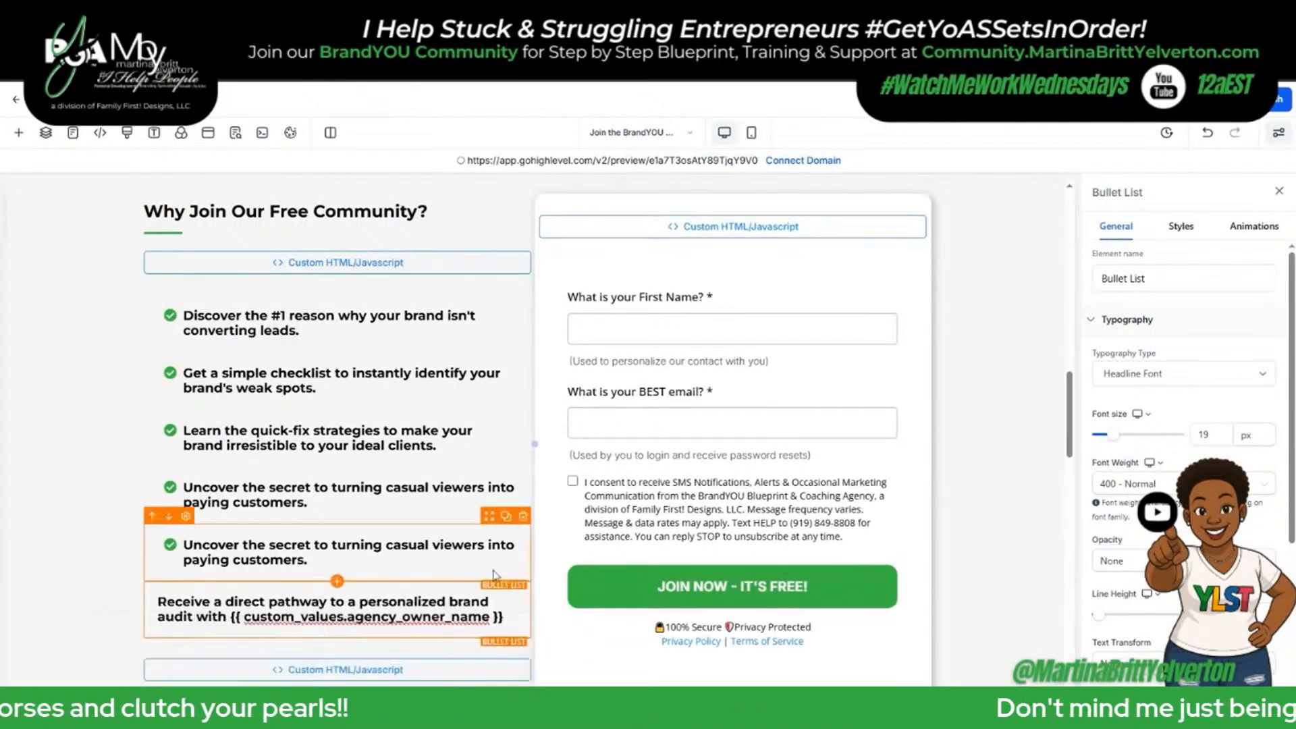
pyautogui.click(523, 574)
pyautogui.moveTo(308, 561); pyautogui.dragTo(181, 544)
pyautogui.hotkey('ctrl', 'v')
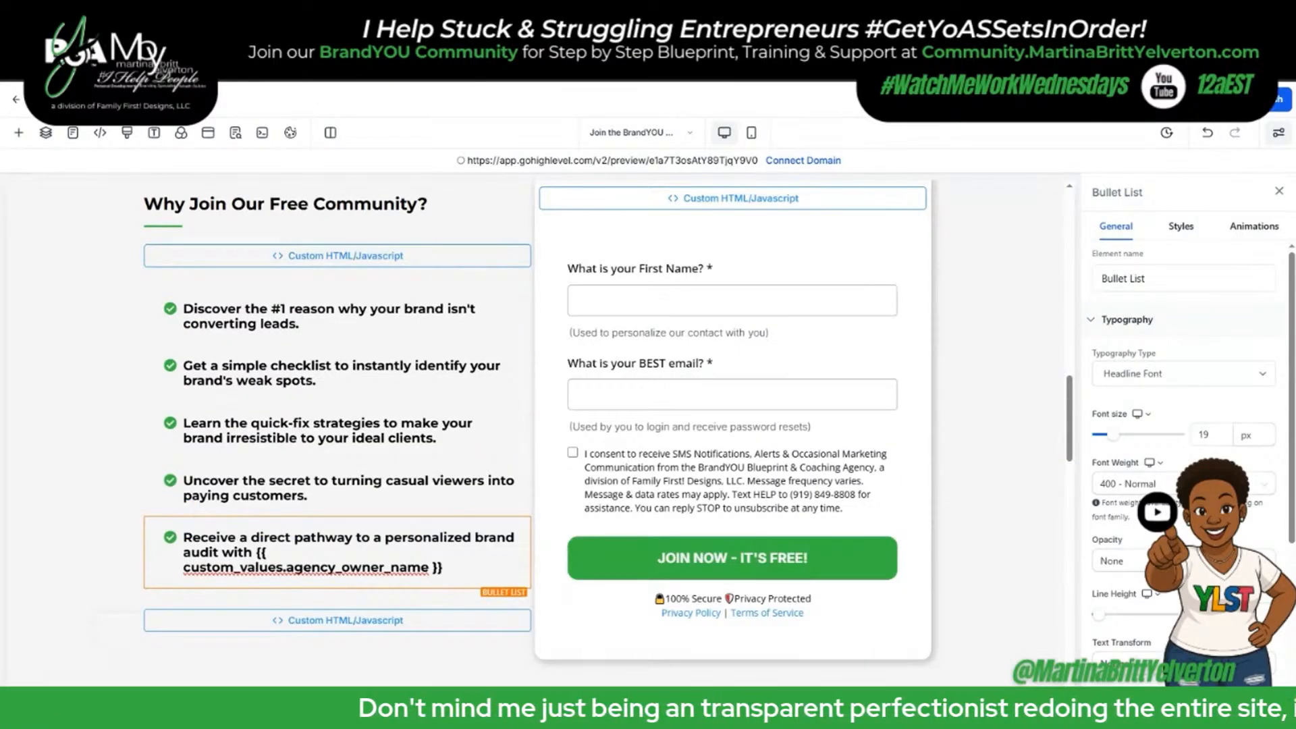
# Replace the "Why Join Our Free Community?" sub-headline with "Key Benefits that lead to your Solution!".
pyautogui.moveTo(430, 205); pyautogui.dragTo(145, 205)
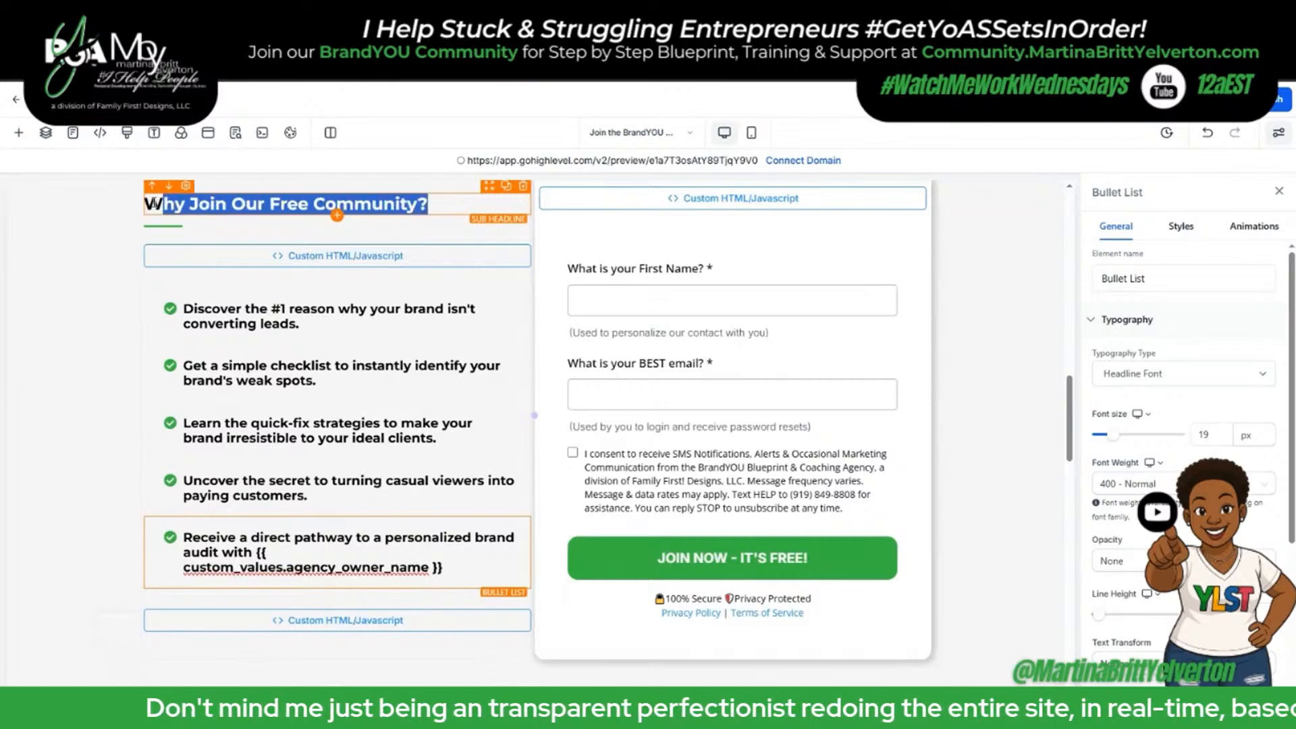
pyautogui.write('Key Benefits that lead to your')
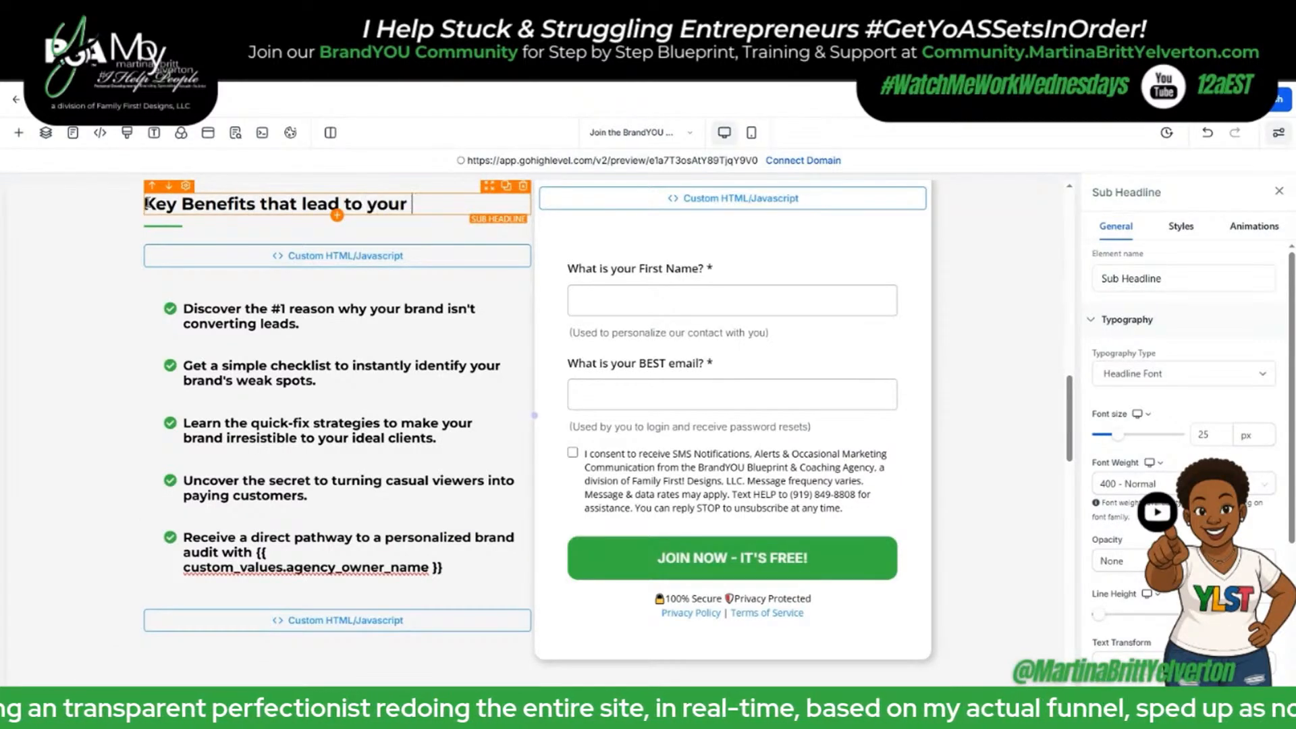
pyautogui.write('!')
# Set the text transform of the "Key Benefits" sub-headline to Capitalize.
pyautogui.click(307, 204)
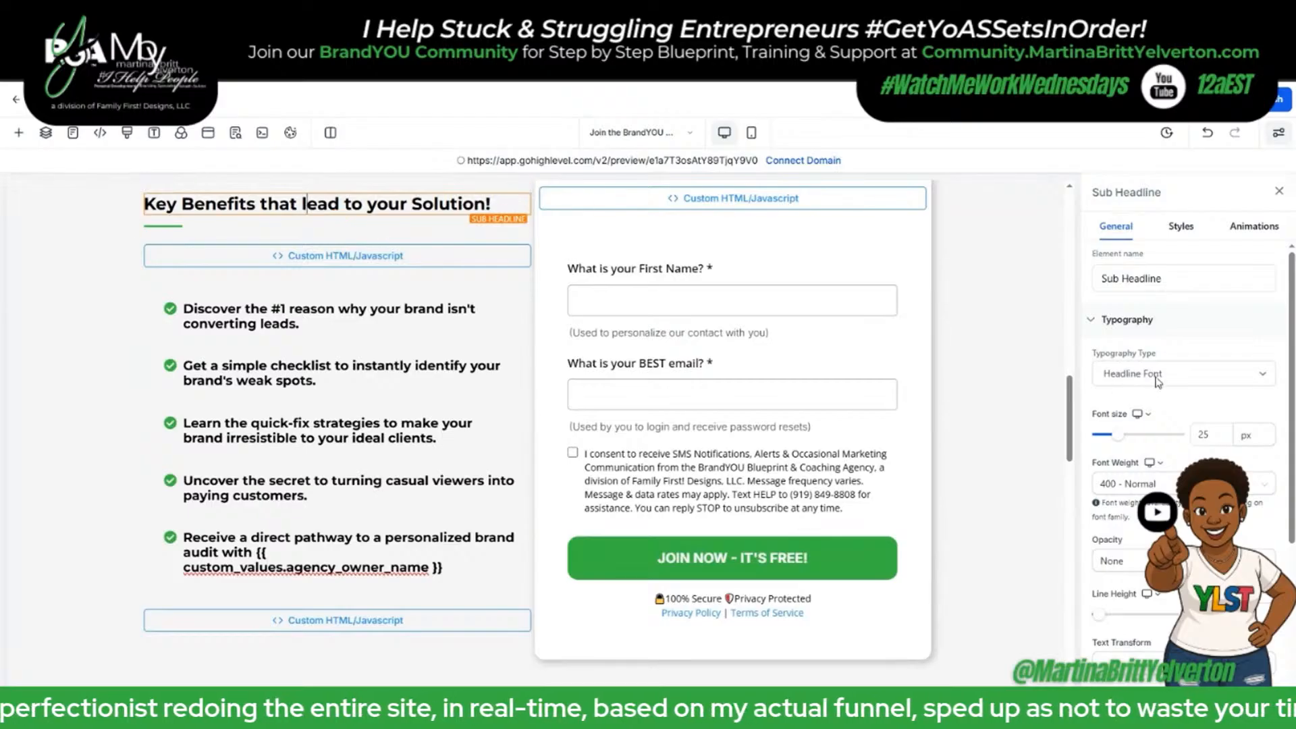
pyautogui.scroll(-5, 1158, 380)
pyautogui.click(1159, 401)
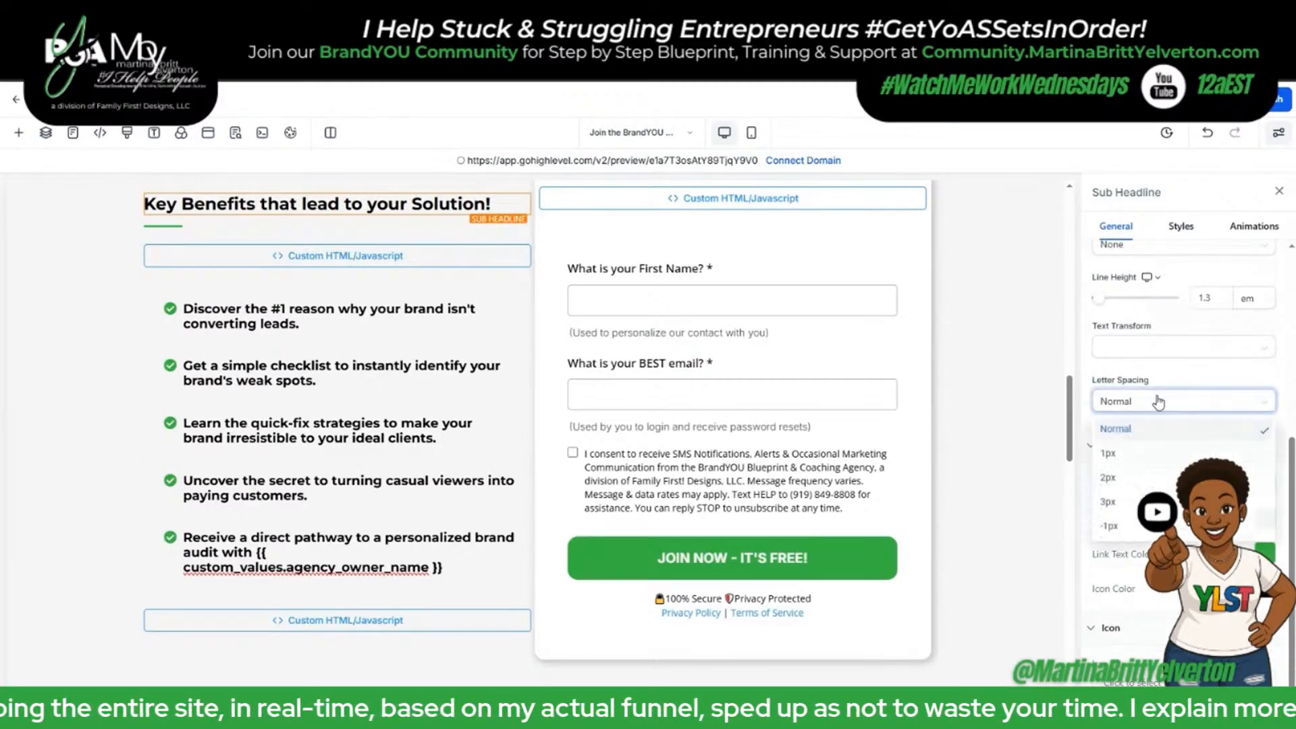
pyautogui.click(1152, 349)
pyautogui.click(1137, 432)
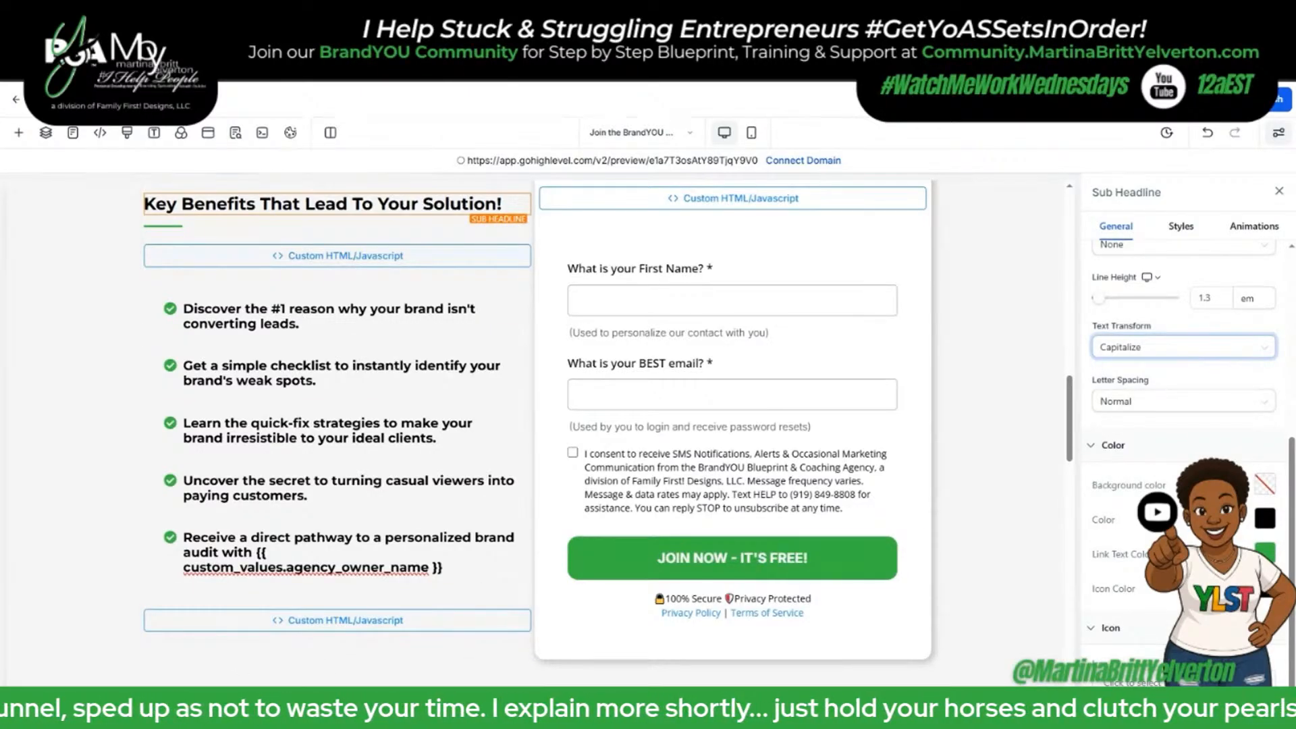
# Duplicate the "More questions? Contact the BrandMaster" button and place the copy below the "View Brand clients who use the Membership!" heading.
pyautogui.click(730, 452)
pyautogui.scroll(3, 744, 422)
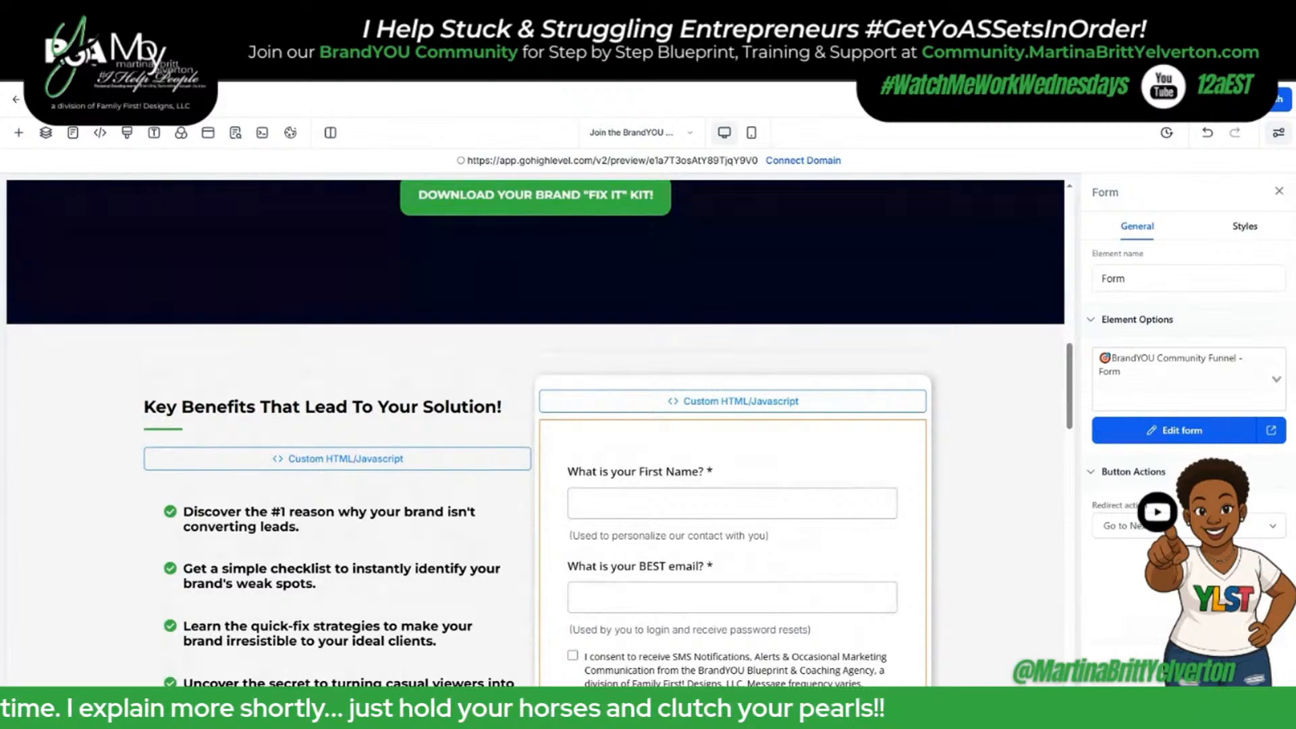
pyautogui.scroll(-15, 837, 432)
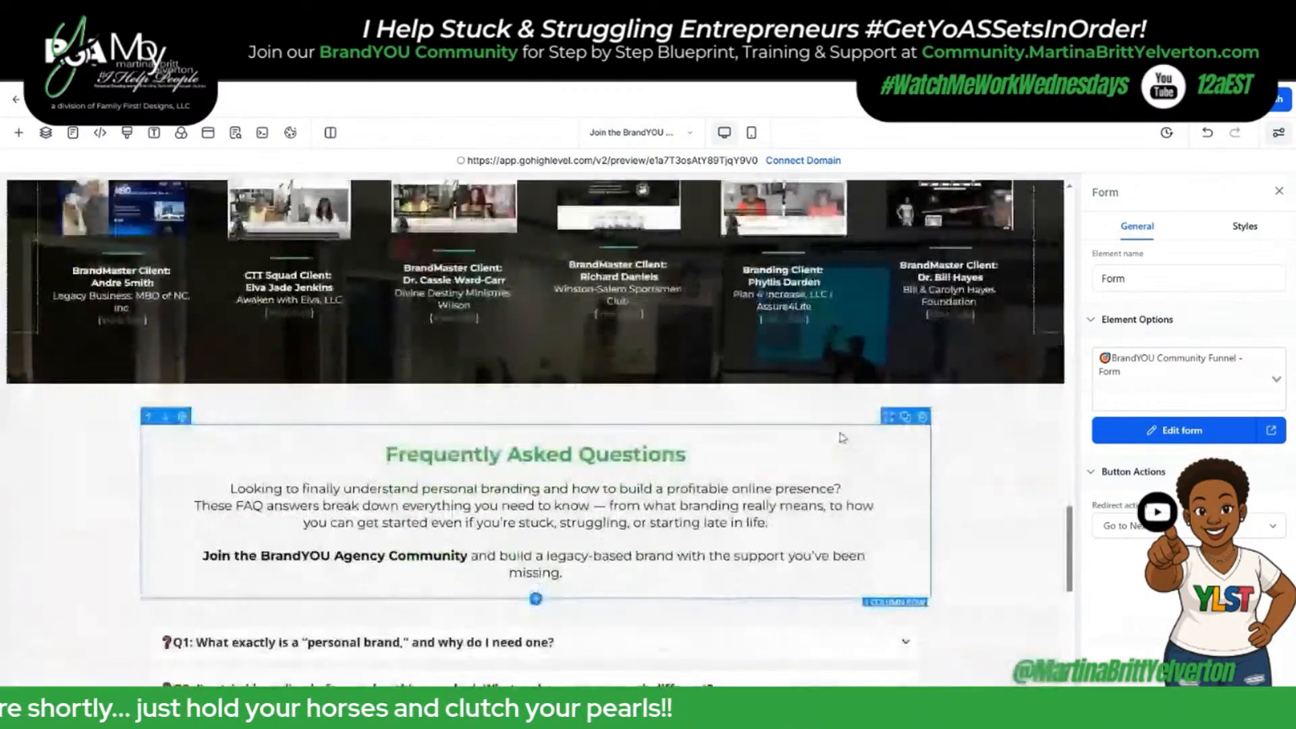
pyautogui.scroll(-1, 758, 469)
pyautogui.scroll(-10, 760, 470)
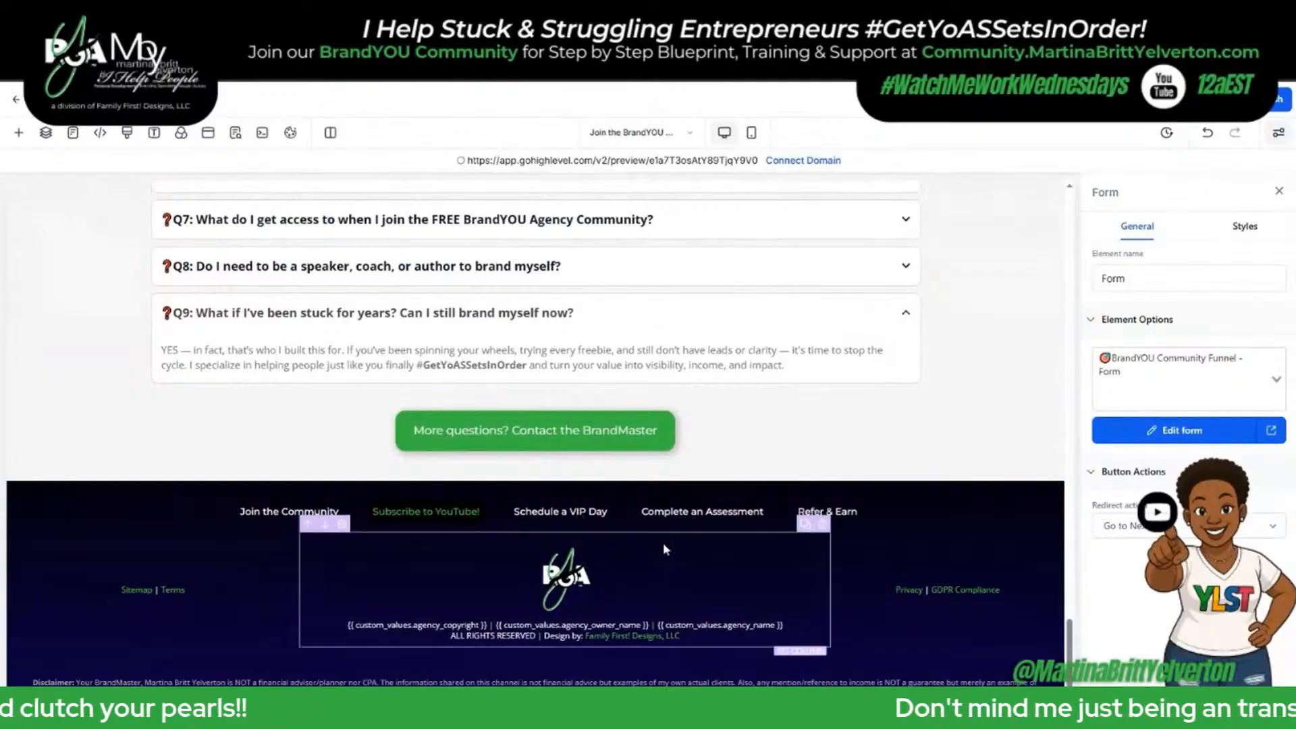
pyautogui.scroll(3, 871, 530)
pyautogui.scroll(-3, 872, 527)
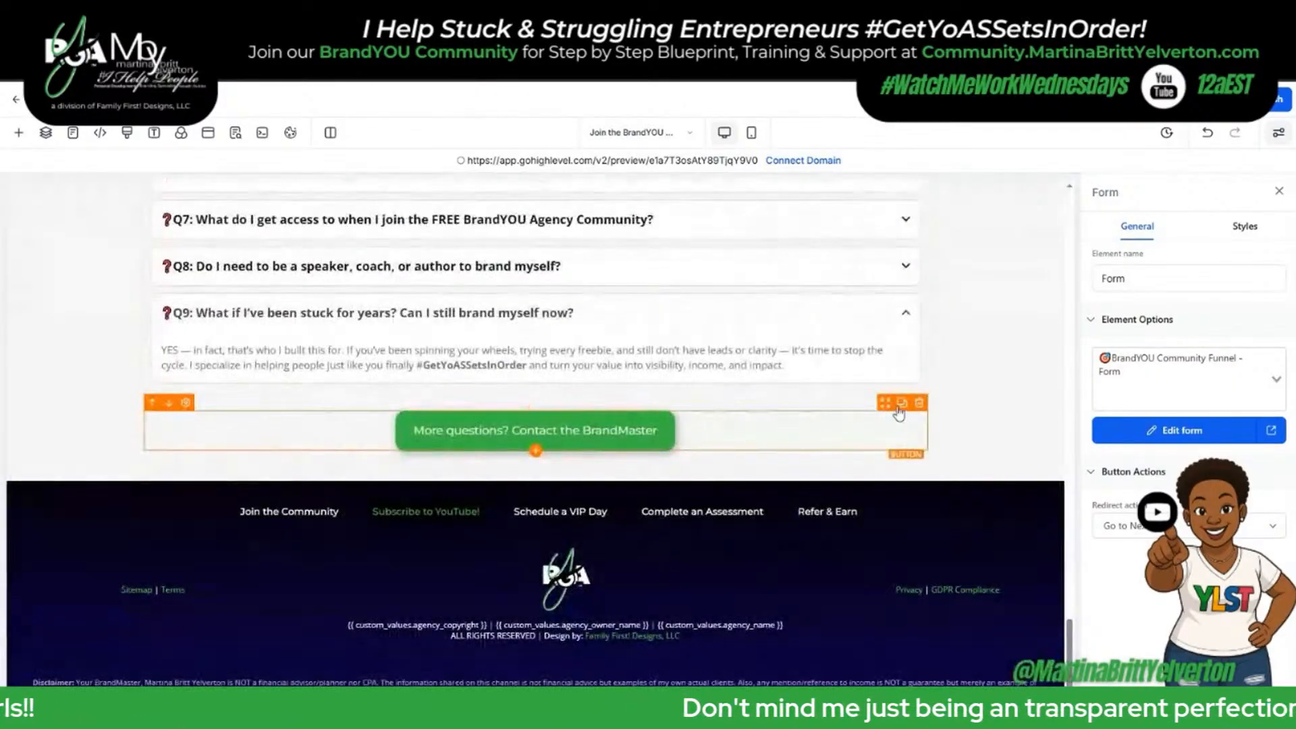
pyautogui.scroll(6, 898, 412)
pyautogui.scroll(6, 622, 472)
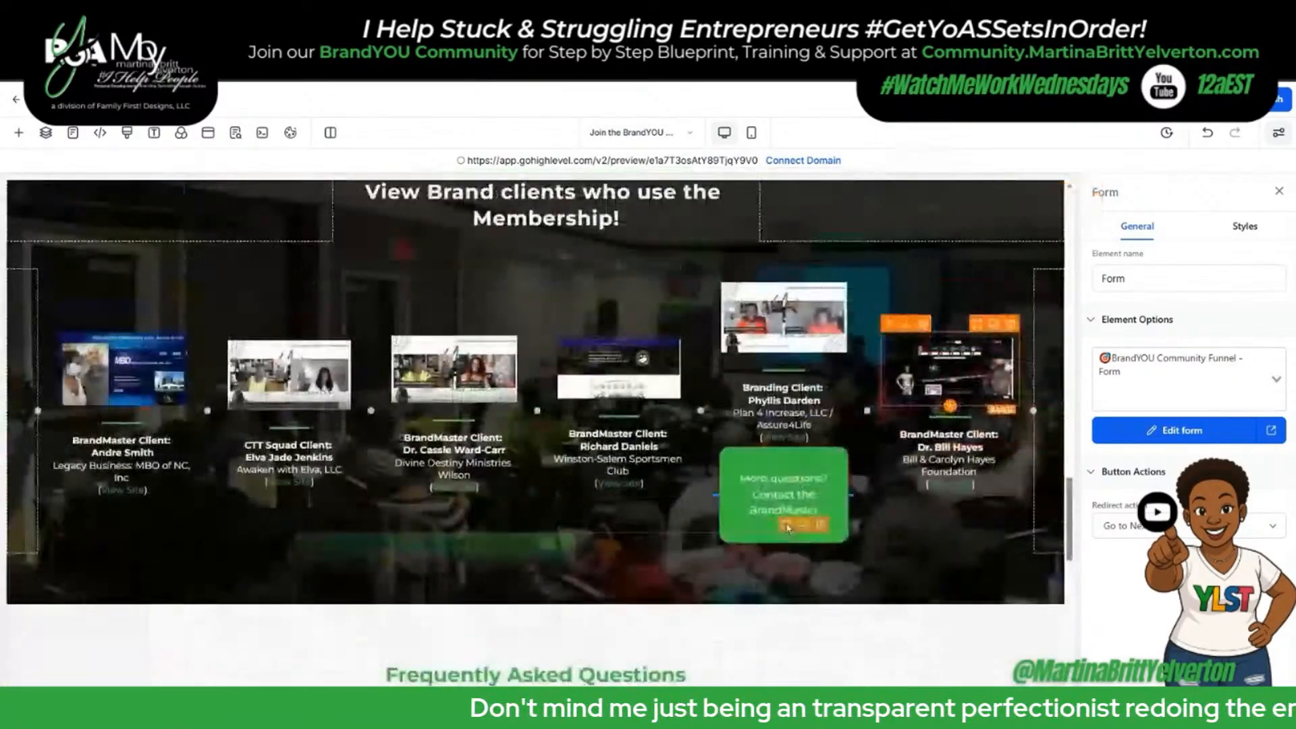
pyautogui.scroll(3, 621, 520)
pyautogui.click(622, 519)
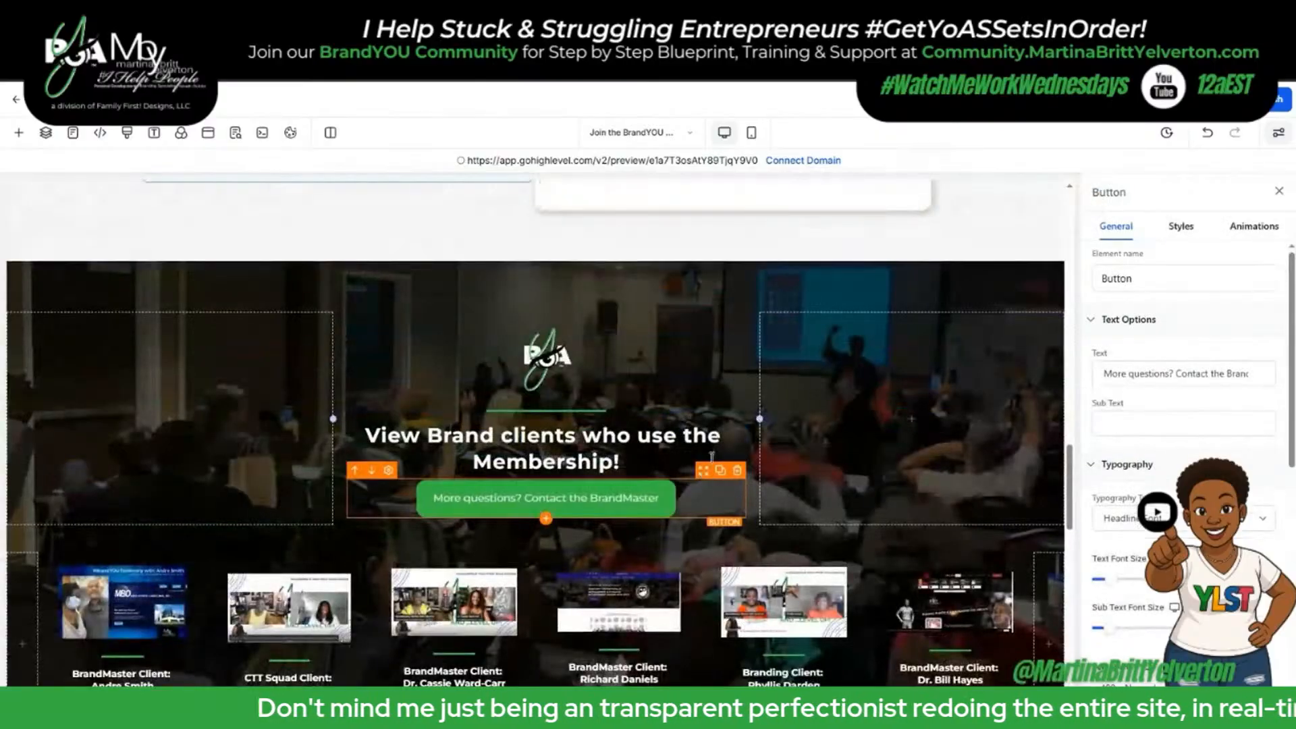
# Set the copied button's text to "Join our Community!" and its font weight to 700 - Bold.
pyautogui.tripleClick(1194, 373)
pyautogui.write('Join our Community!')
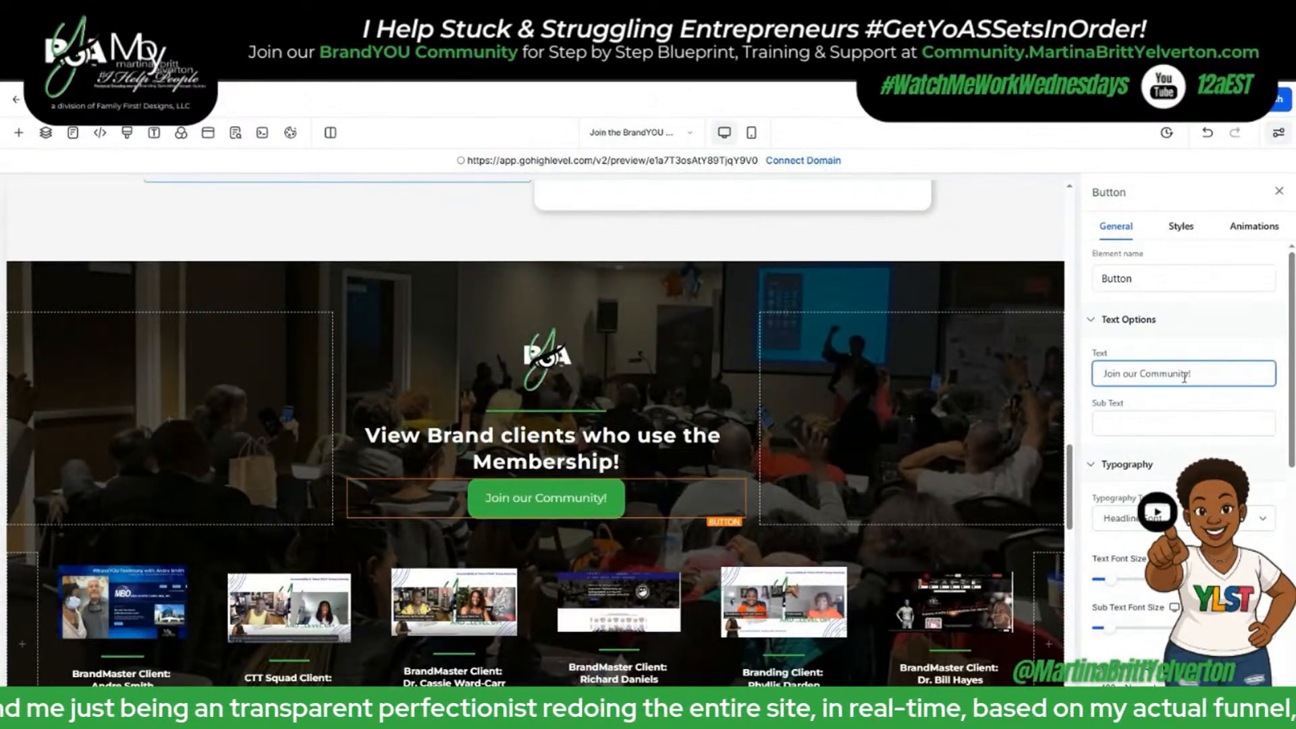
pyautogui.scroll(-5, 1185, 378)
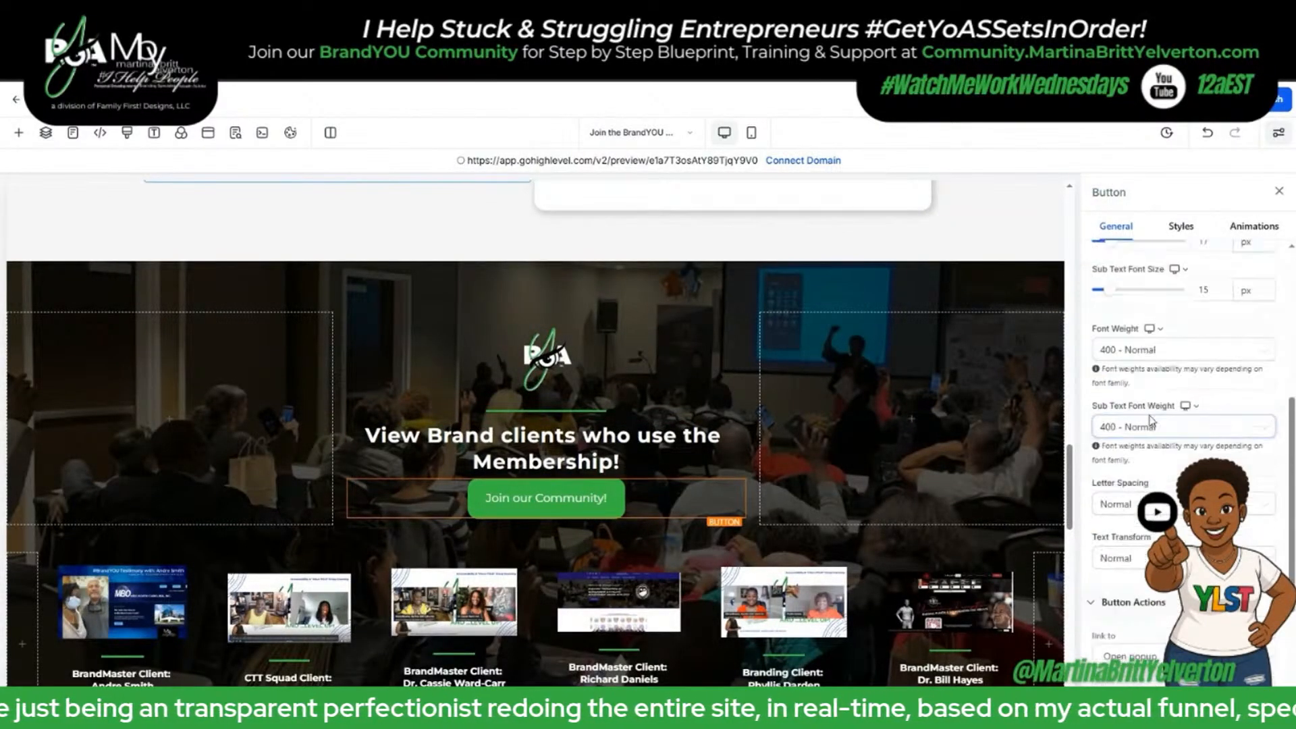
pyautogui.click(1132, 350)
pyautogui.click(1132, 516)
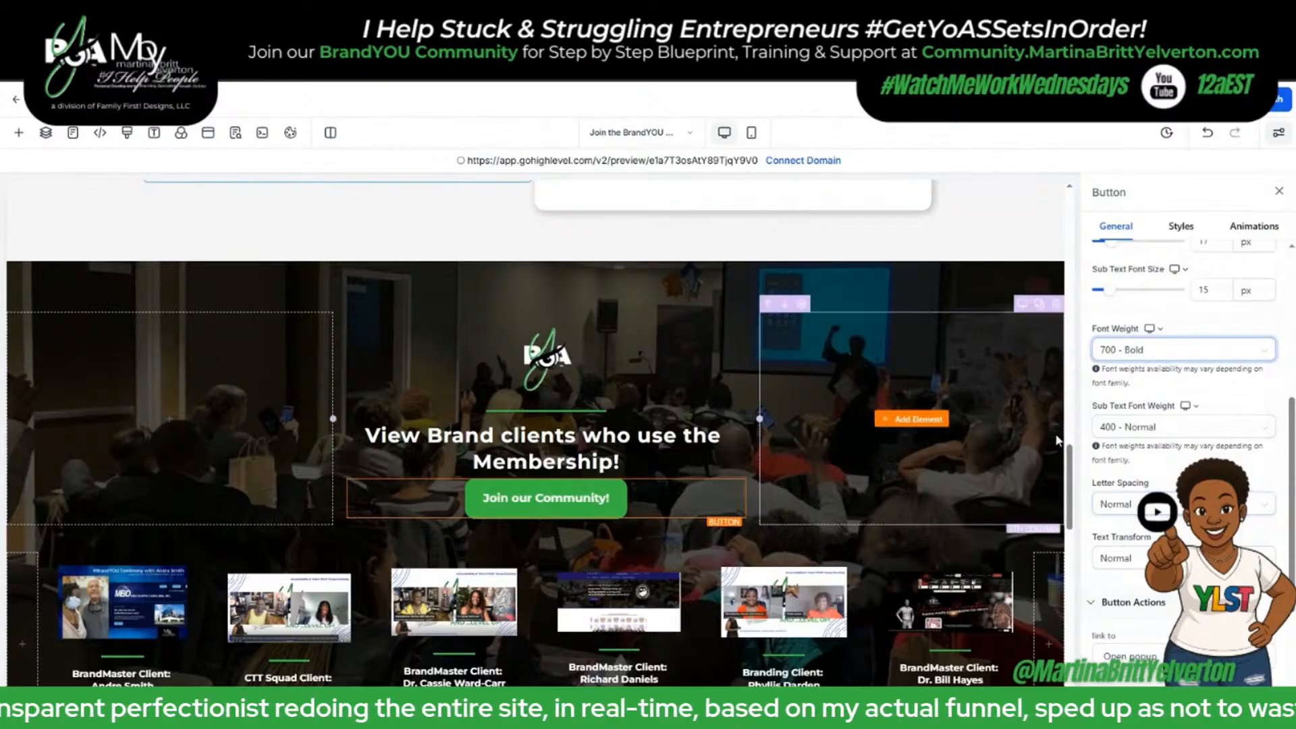
# Change the text of the button under the client heading to "Join our FREE Community!".
pyautogui.scroll(5, 1161, 405)
pyautogui.click(1143, 374)
pyautogui.write('FREE Community!')
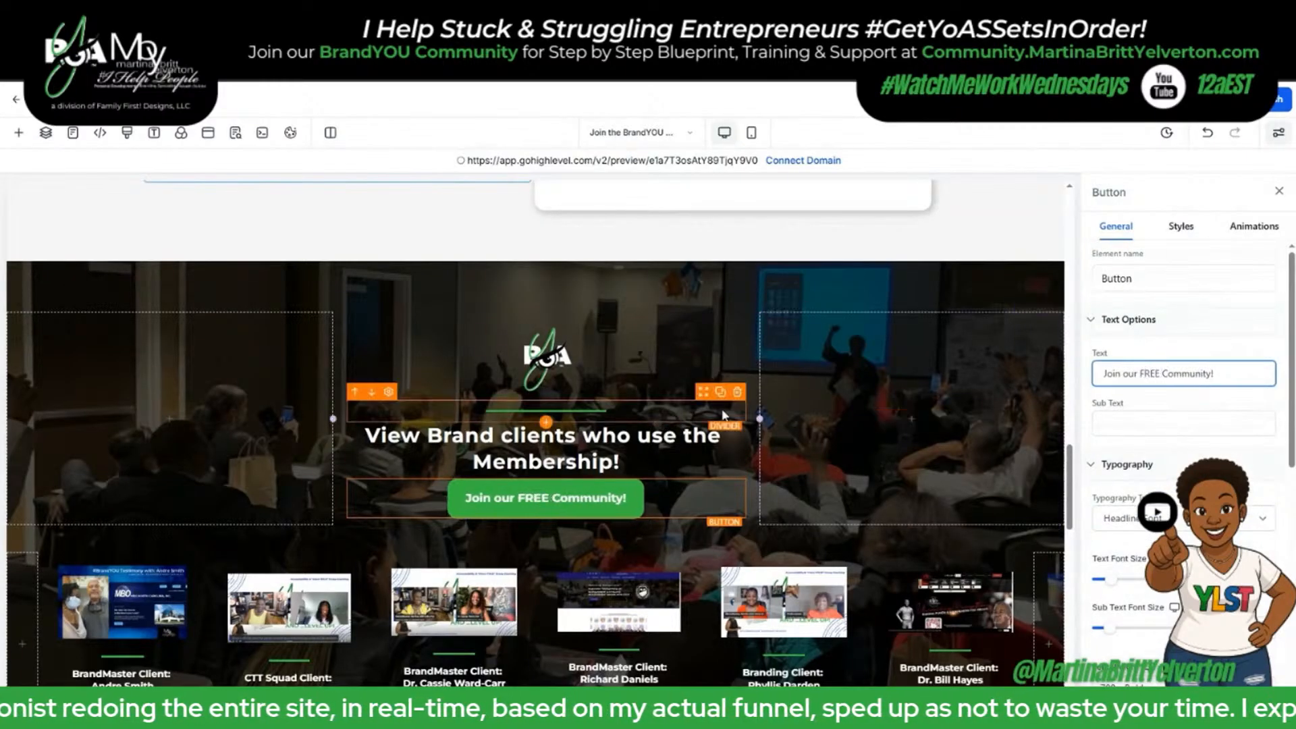
pyautogui.click(1191, 112)
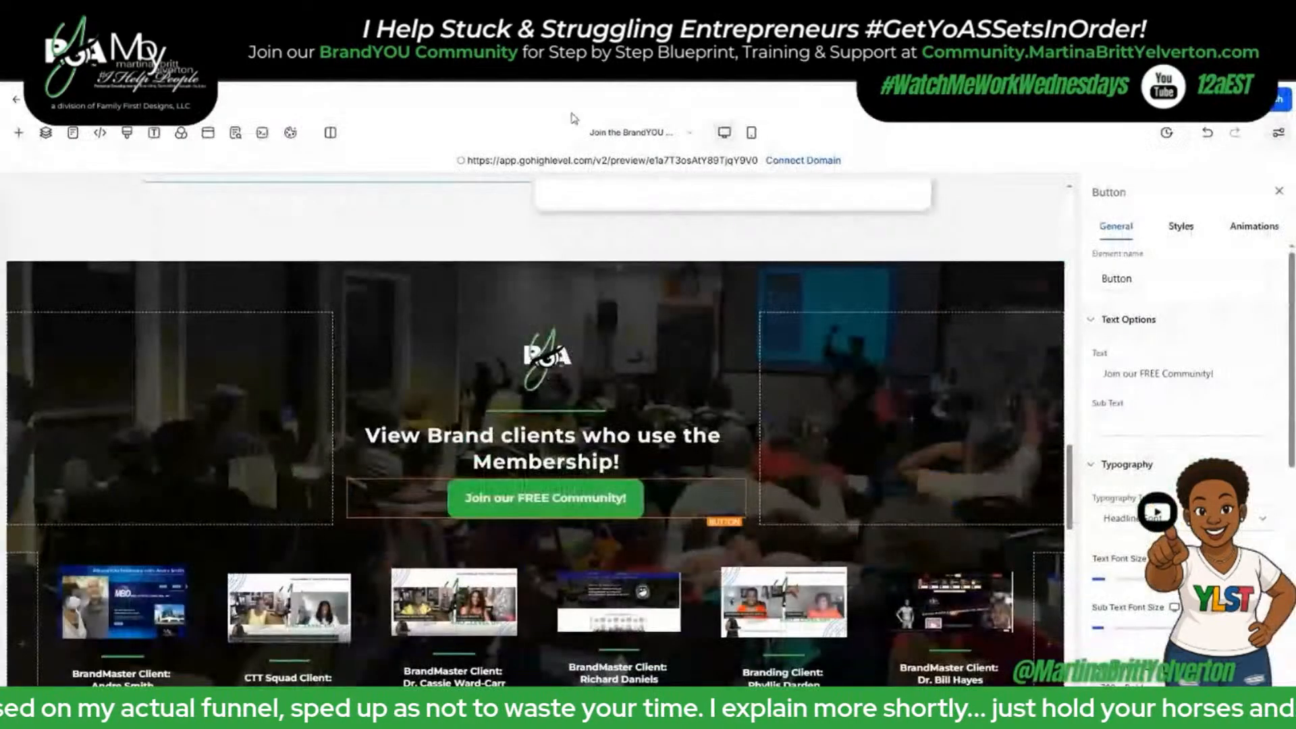
pyautogui.scroll(10, 737, 355)
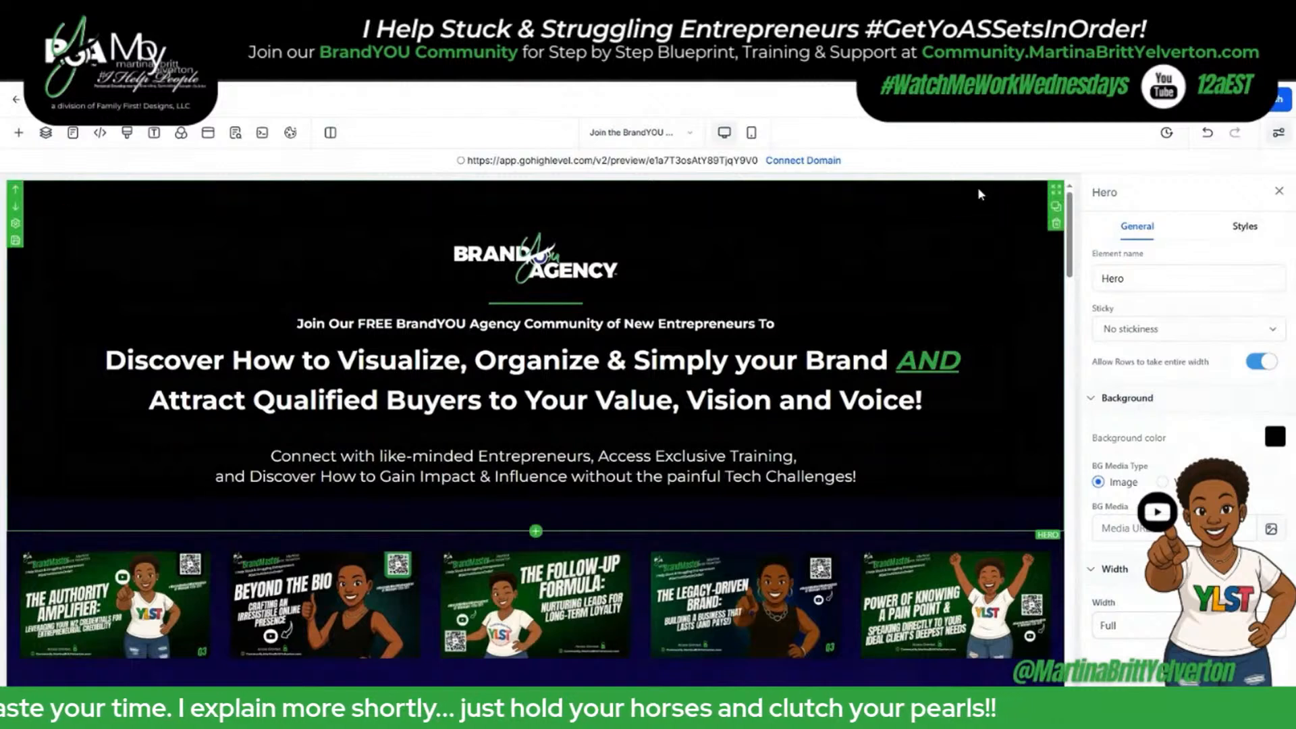
pyautogui.click(181, 133)
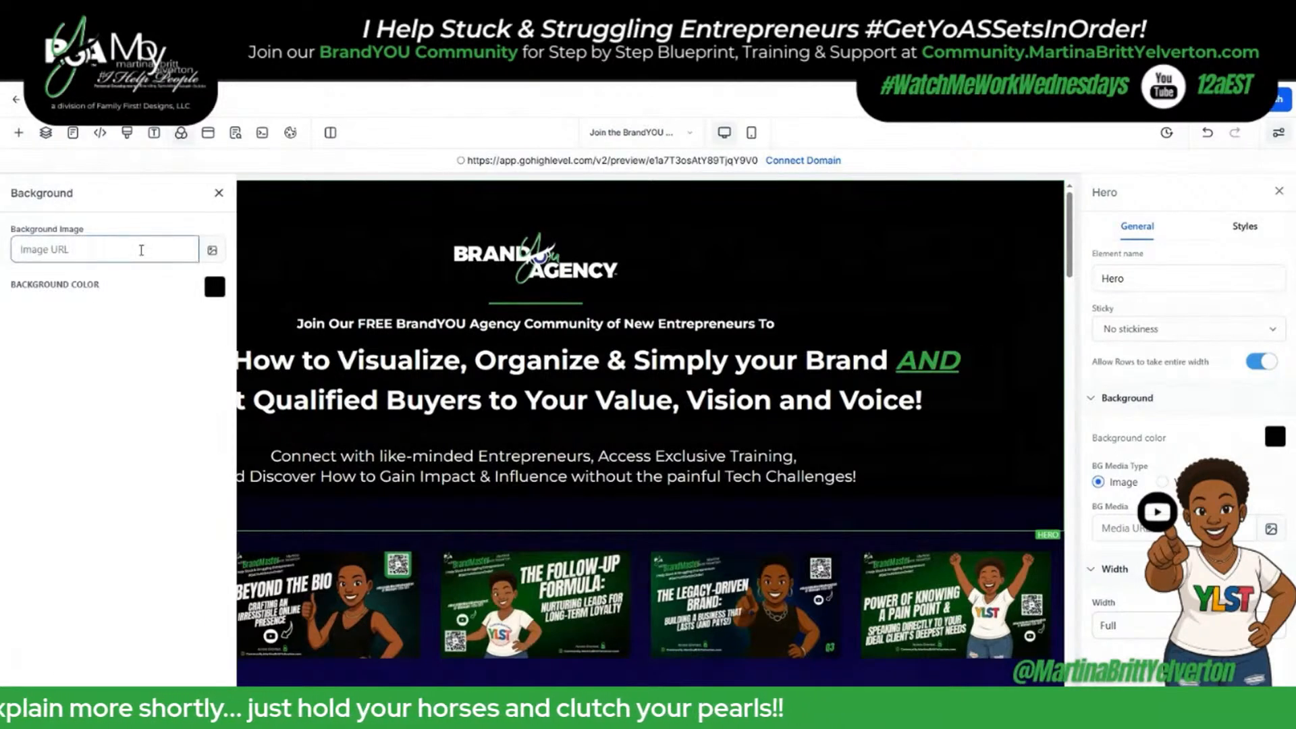
pyautogui.click(941, 524)
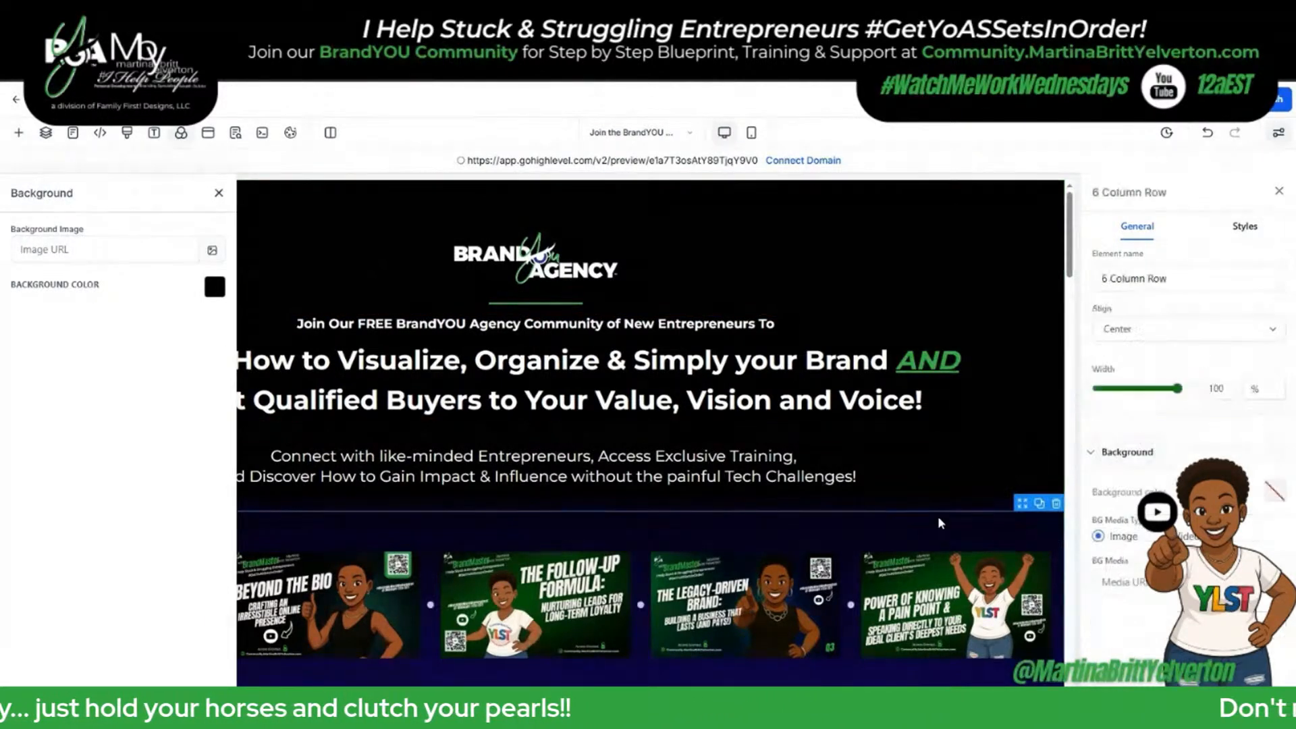
pyautogui.click(218, 194)
# Copy the thumbnail section's background media custom value into the background media of the "Is Your Brand Invisible?" section.
pyautogui.scroll(-4, 975, 437)
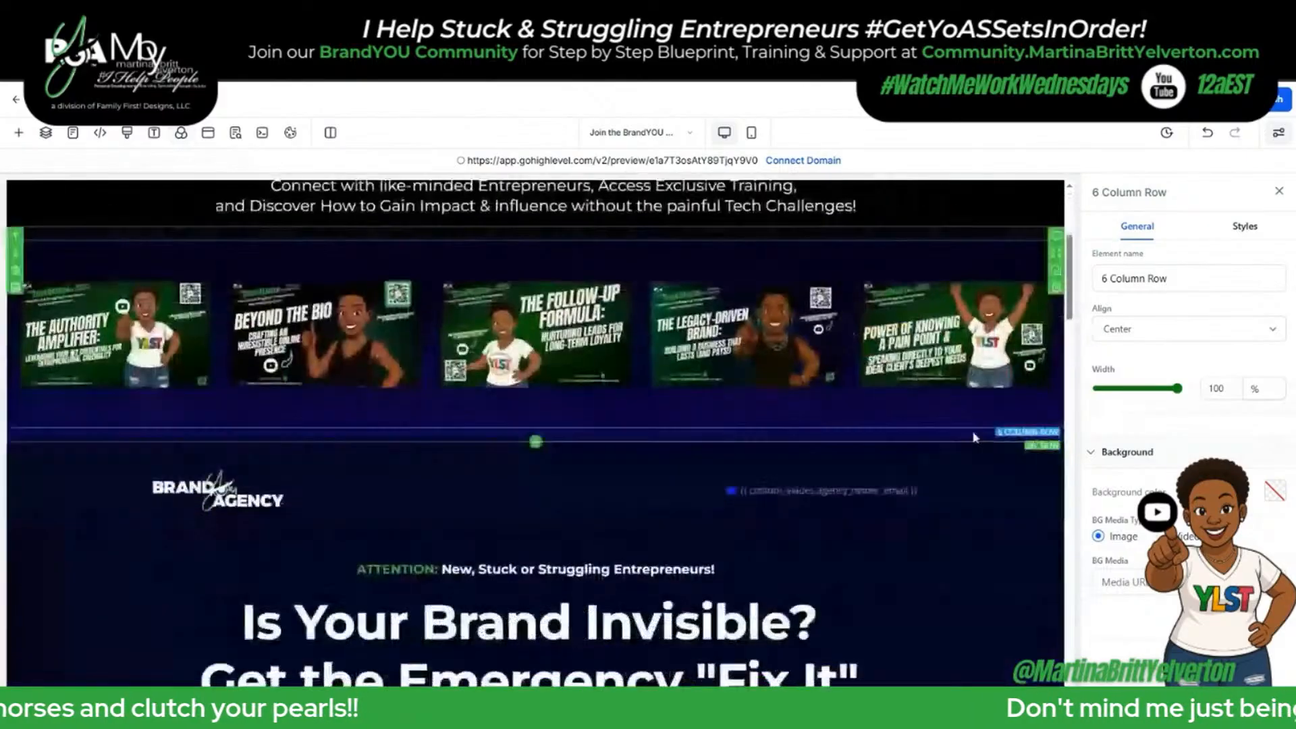
pyautogui.click(978, 442)
pyautogui.hotkey('ctrl', 'a')
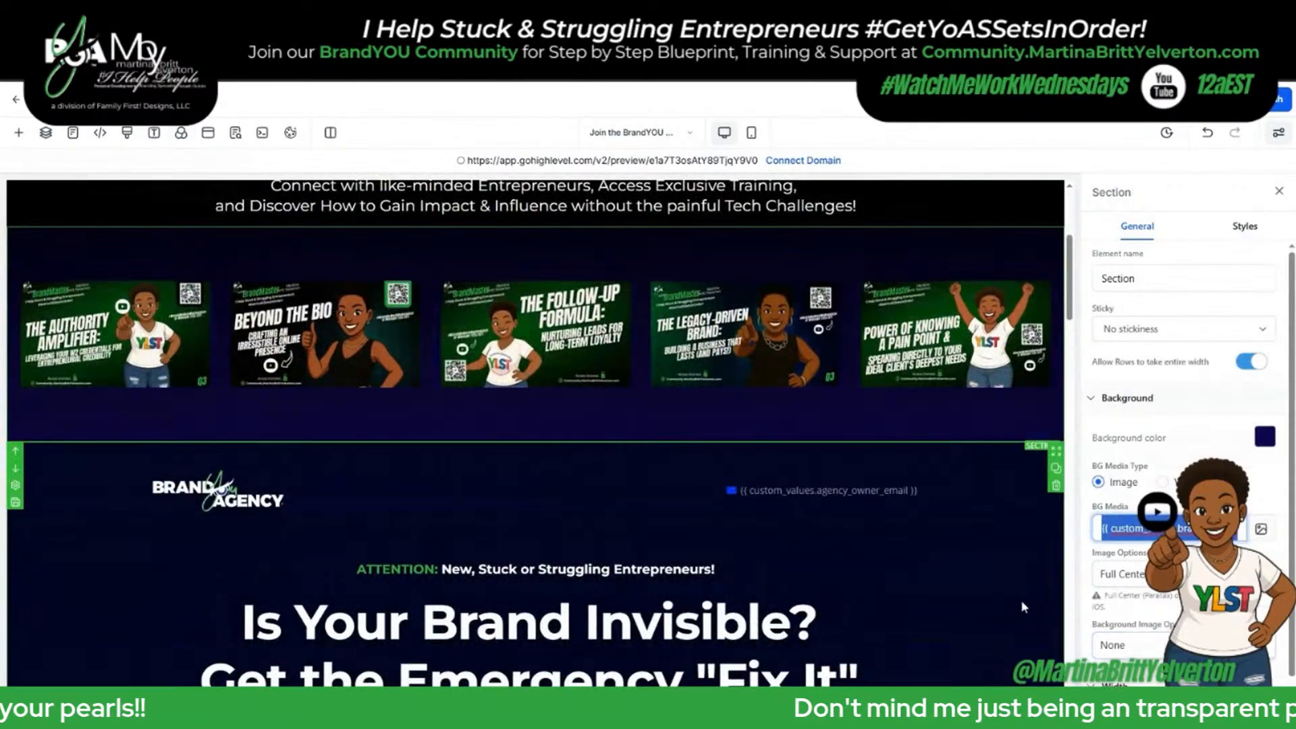
pyautogui.click(1021, 608)
pyautogui.click(1126, 529)
pyautogui.hotkey('ctrl', 'v')
pyautogui.scroll(4, 962, 304)
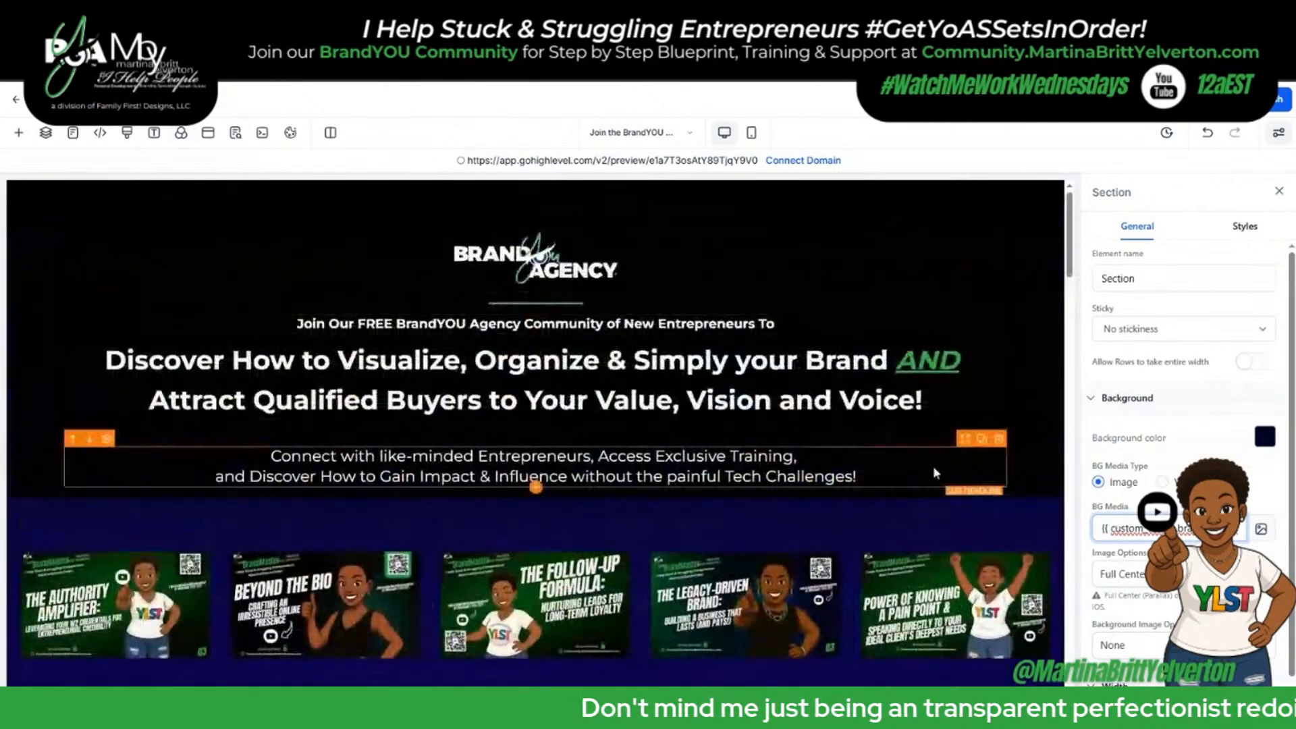
# Delete the black hero section above the thumbnails and set the thumbnail section's top margin to 0 px.
pyautogui.scroll(-5, 958, 381)
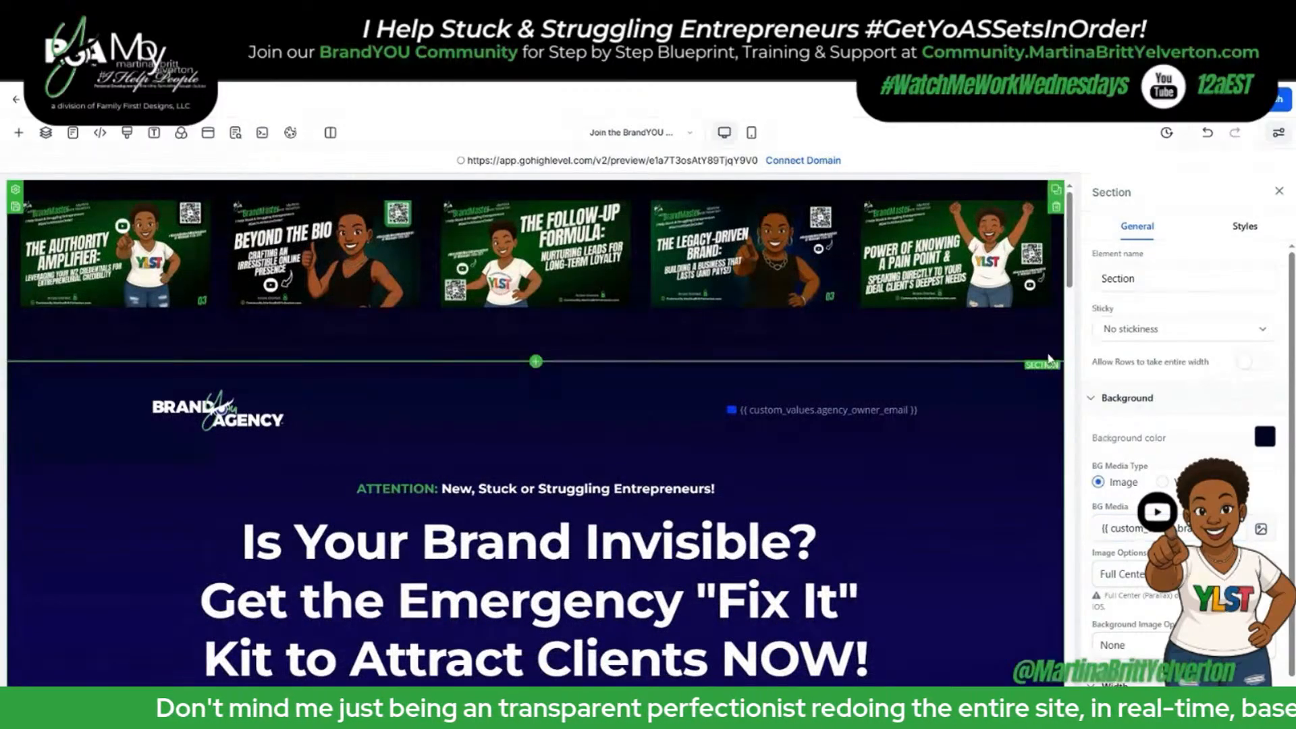
pyautogui.click(1251, 361)
pyautogui.click(1244, 227)
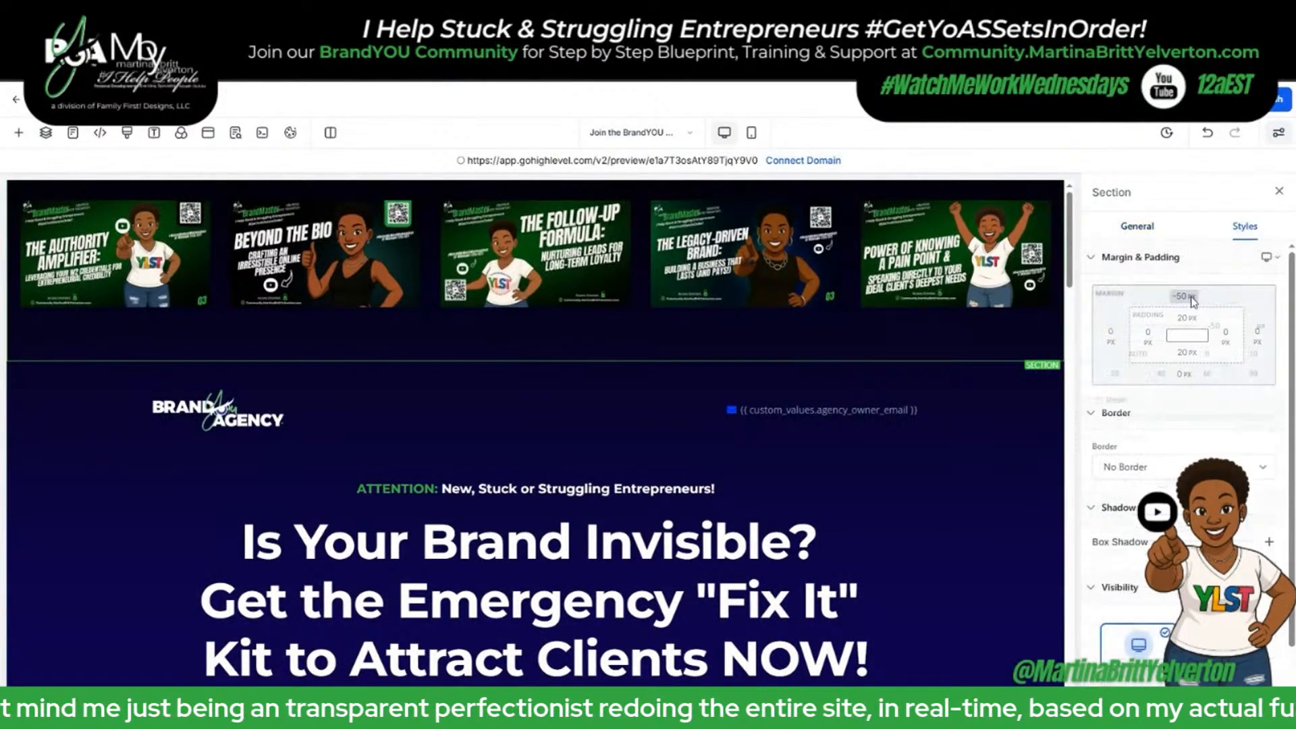
pyautogui.scroll(1, 1001, 194)
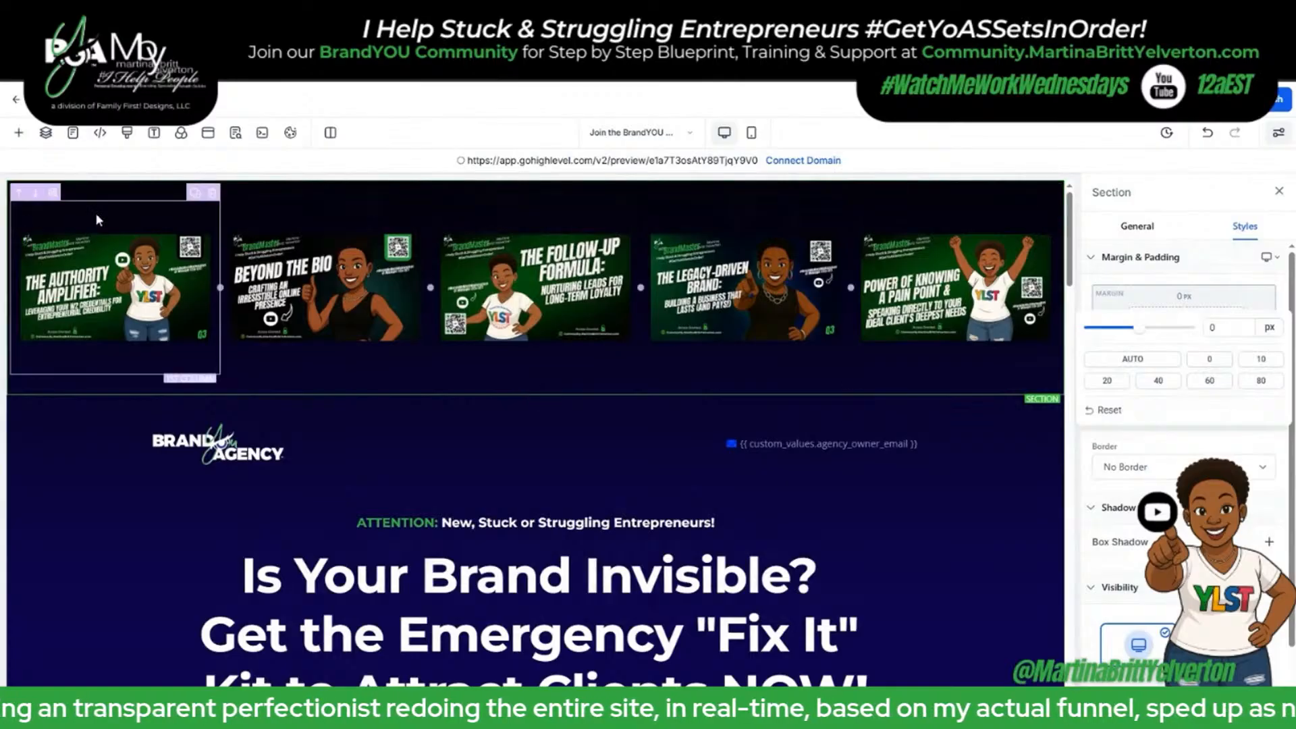
# Move the thumbnail section below the "Is Your Brand Invisible?" section and set that headline section's bottom padding to 20 px.
pyautogui.click(15, 206)
pyautogui.scroll(-3, 578, 329)
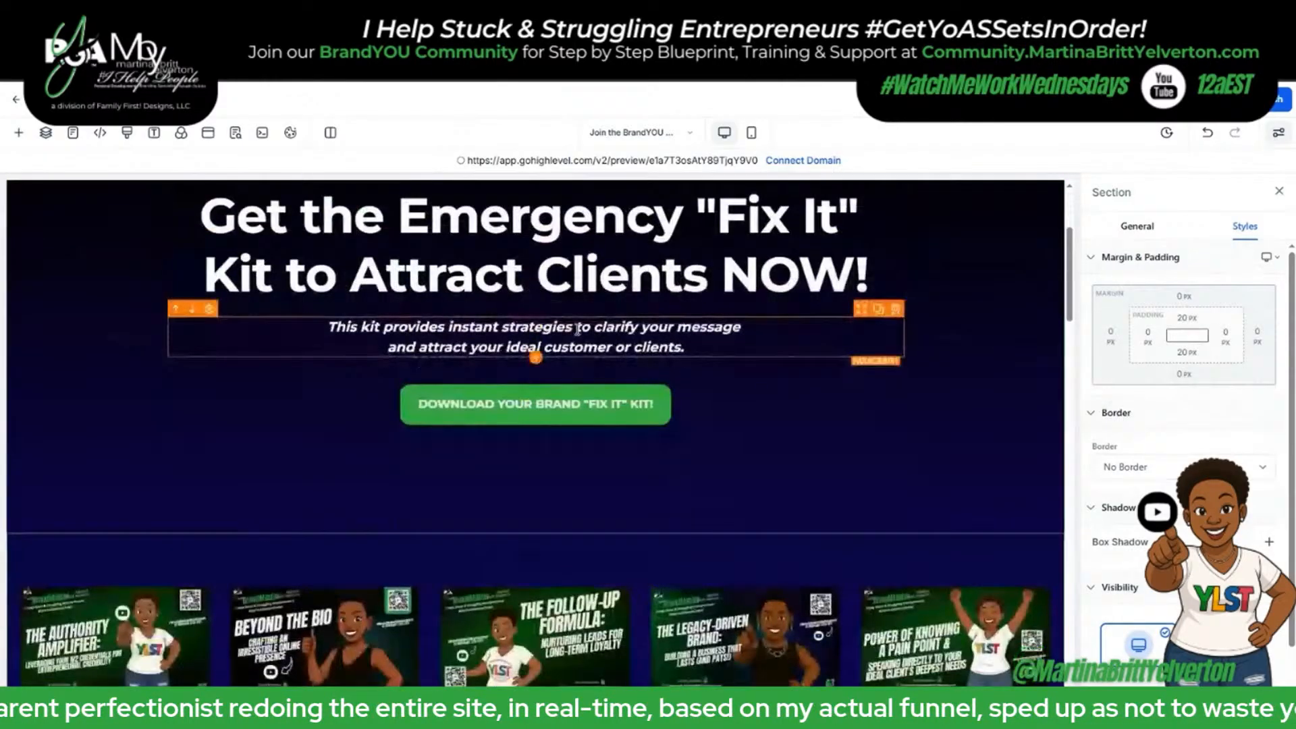
pyautogui.click(1027, 497)
pyautogui.click(1186, 354)
pyautogui.click(1215, 417)
pyautogui.scroll(-1, 942, 514)
# Save the page and test the "Download Your Brand "Fix It" Kit!" button in the page preview.
pyautogui.scroll(-15, 941, 515)
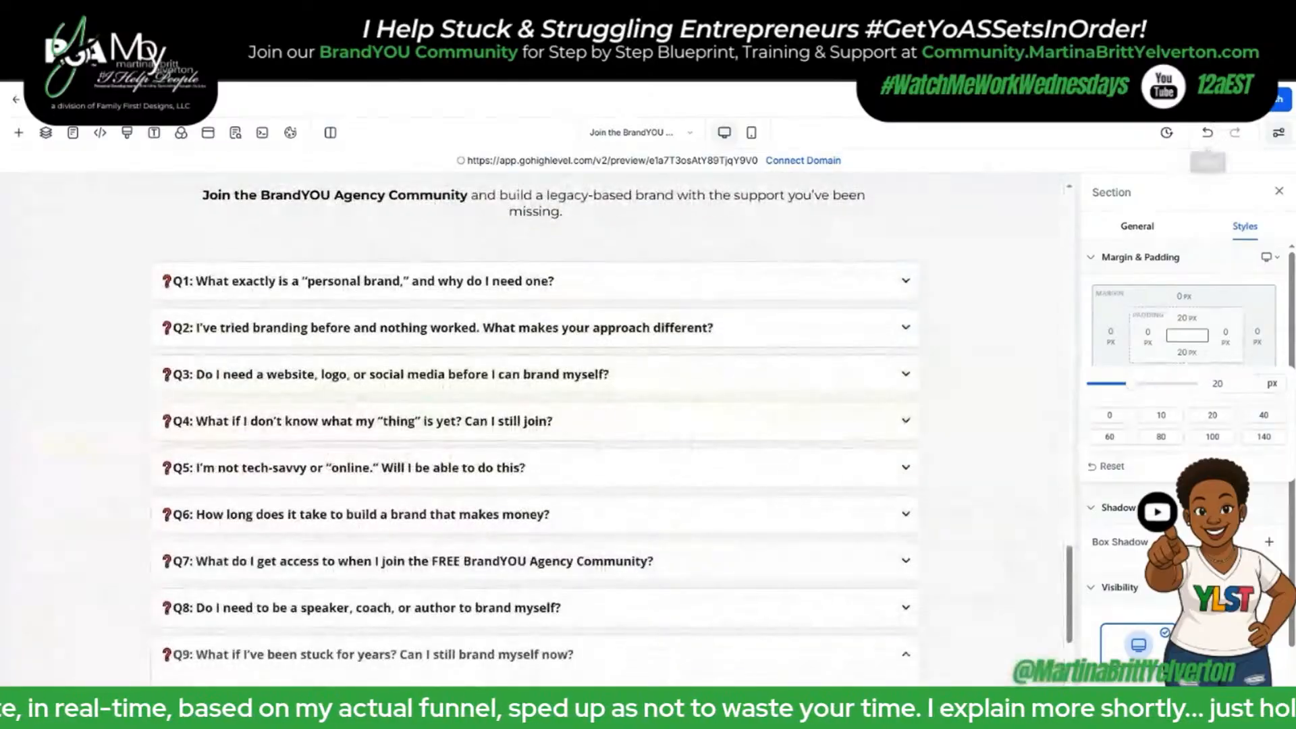
pyautogui.click(1215, 100)
pyautogui.click(1180, 100)
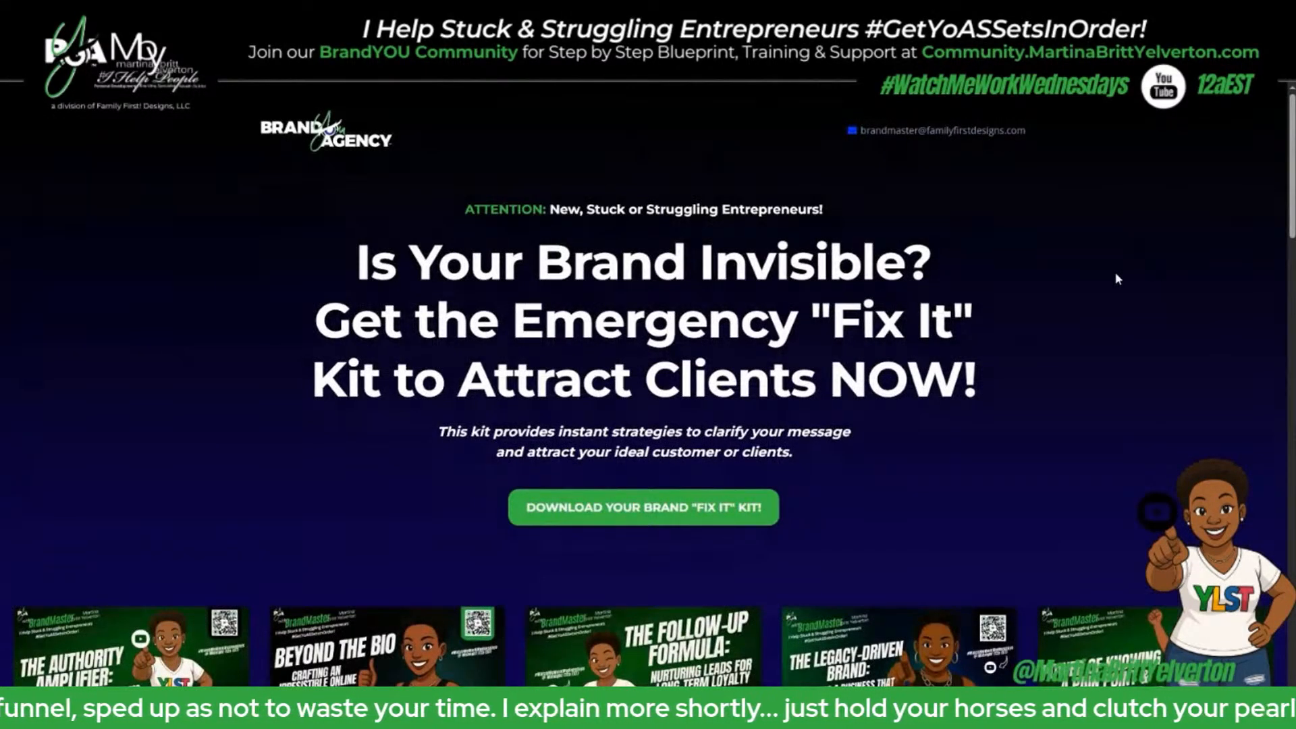
pyautogui.click(675, 518)
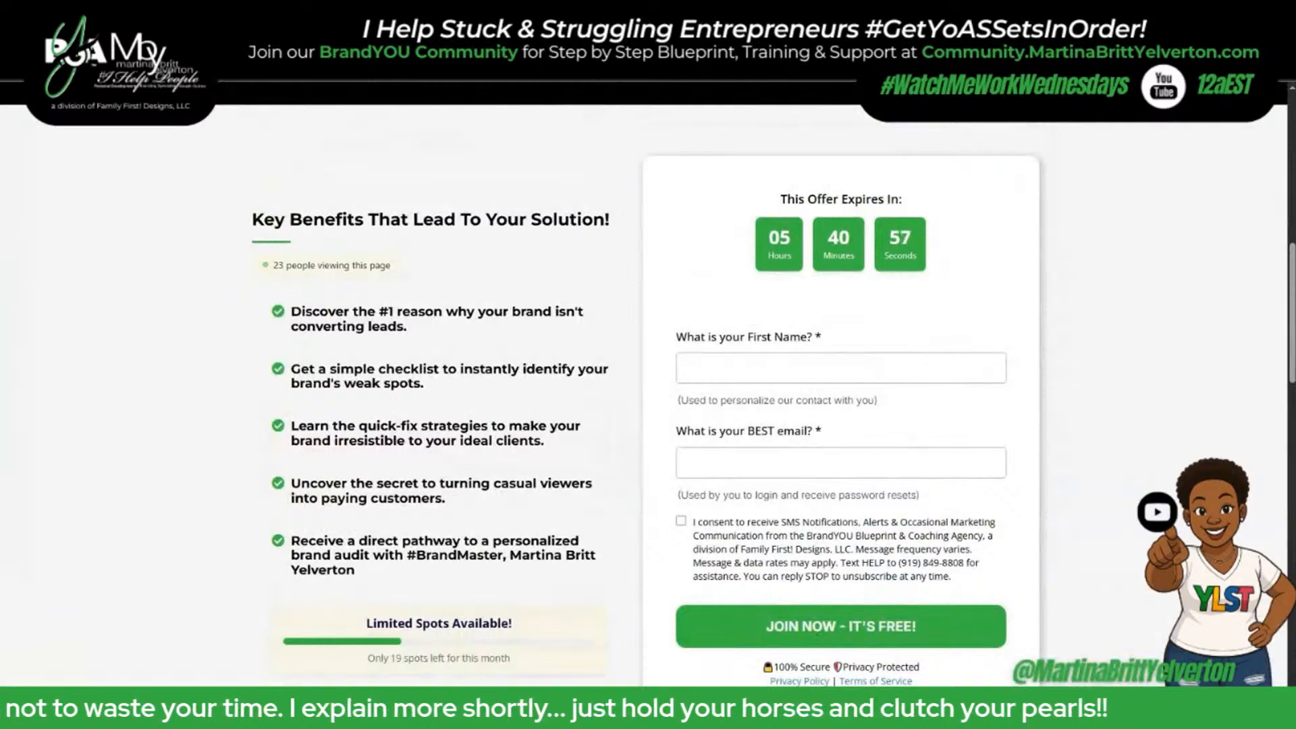
# Return to the page editor and rename the section containing the key benefits and form as "Opt-in Form Section".
pyautogui.hotkey('ctrl', 'w')
pyautogui.scroll(12, 943, 266)
pyautogui.scroll(-10, 958, 249)
pyautogui.scroll(18, 965, 245)
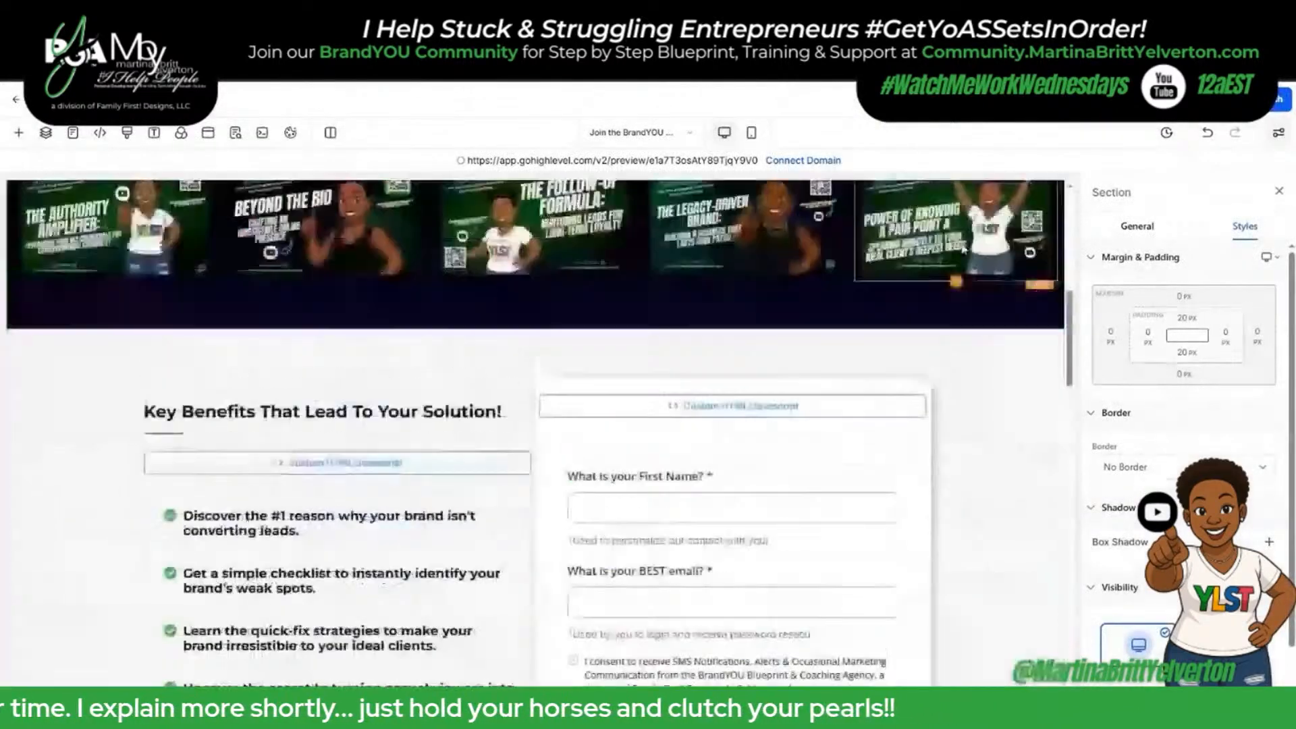
pyautogui.click(1141, 230)
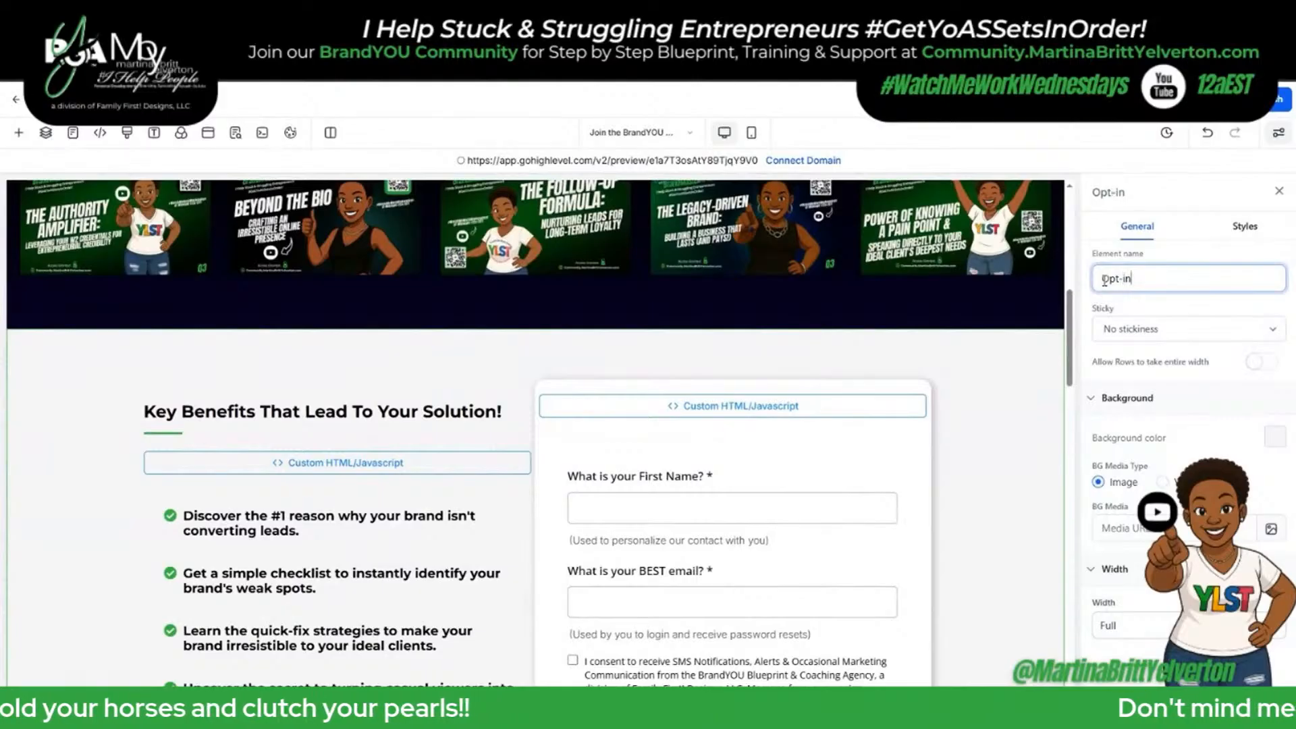
pyautogui.scroll(6, 696, 298)
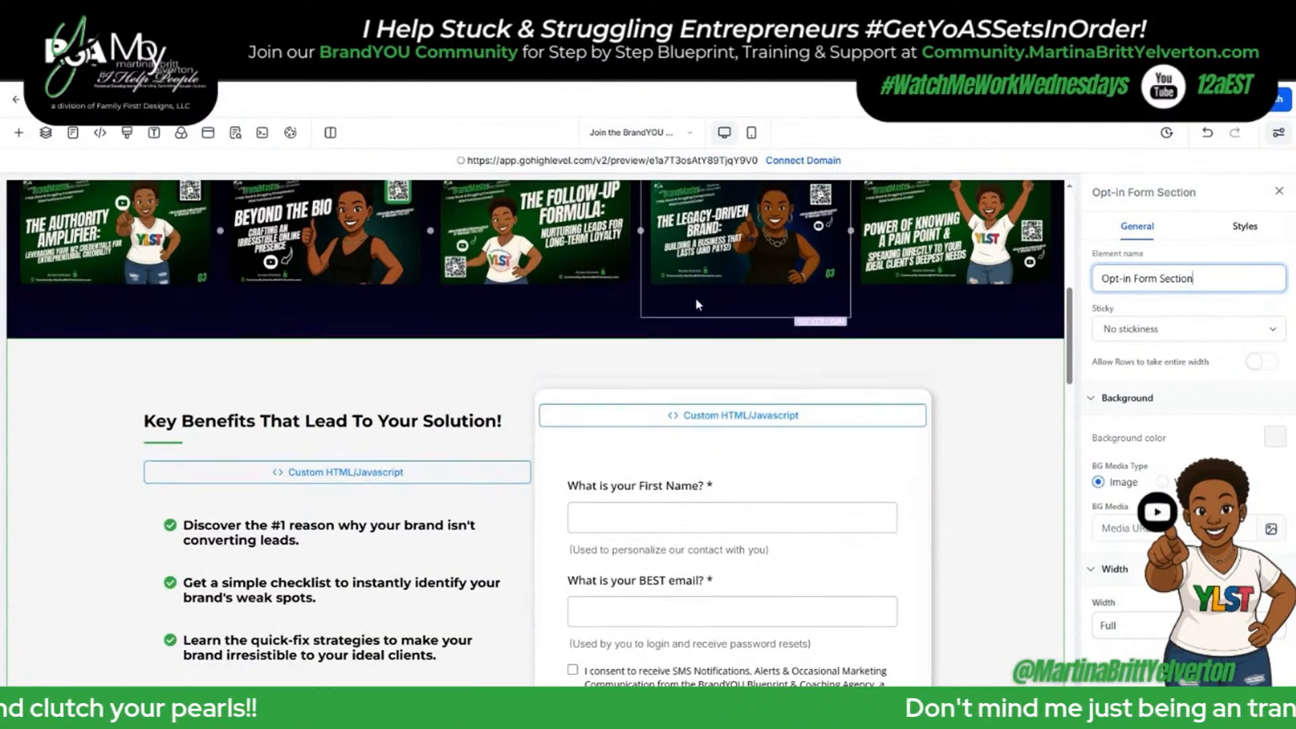
# Set the scroll-to target of the "Download Your Brand "Fix It" Kit!" button to the opt-in form section.
pyautogui.click(714, 456)
pyautogui.scroll(-4, 1207, 437)
pyautogui.click(1167, 595)
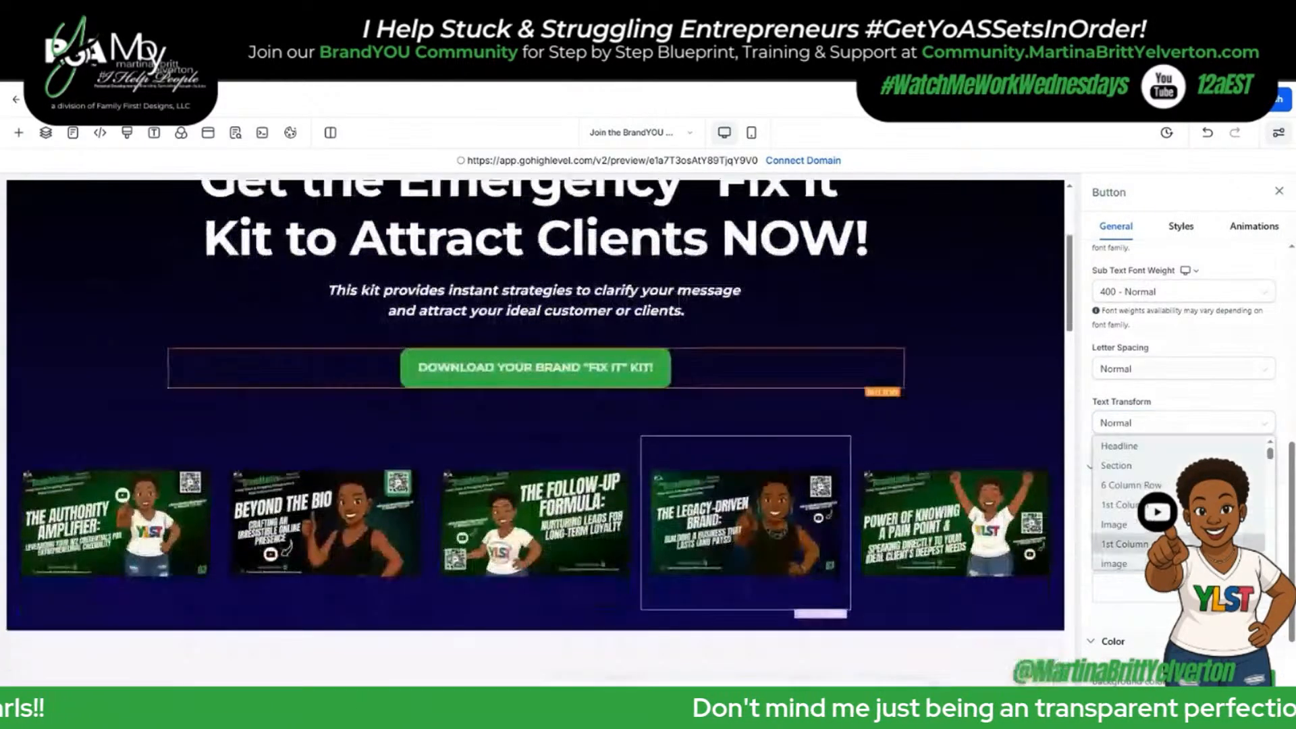
pyautogui.scroll(-4, 1155, 533)
pyautogui.click(1149, 498)
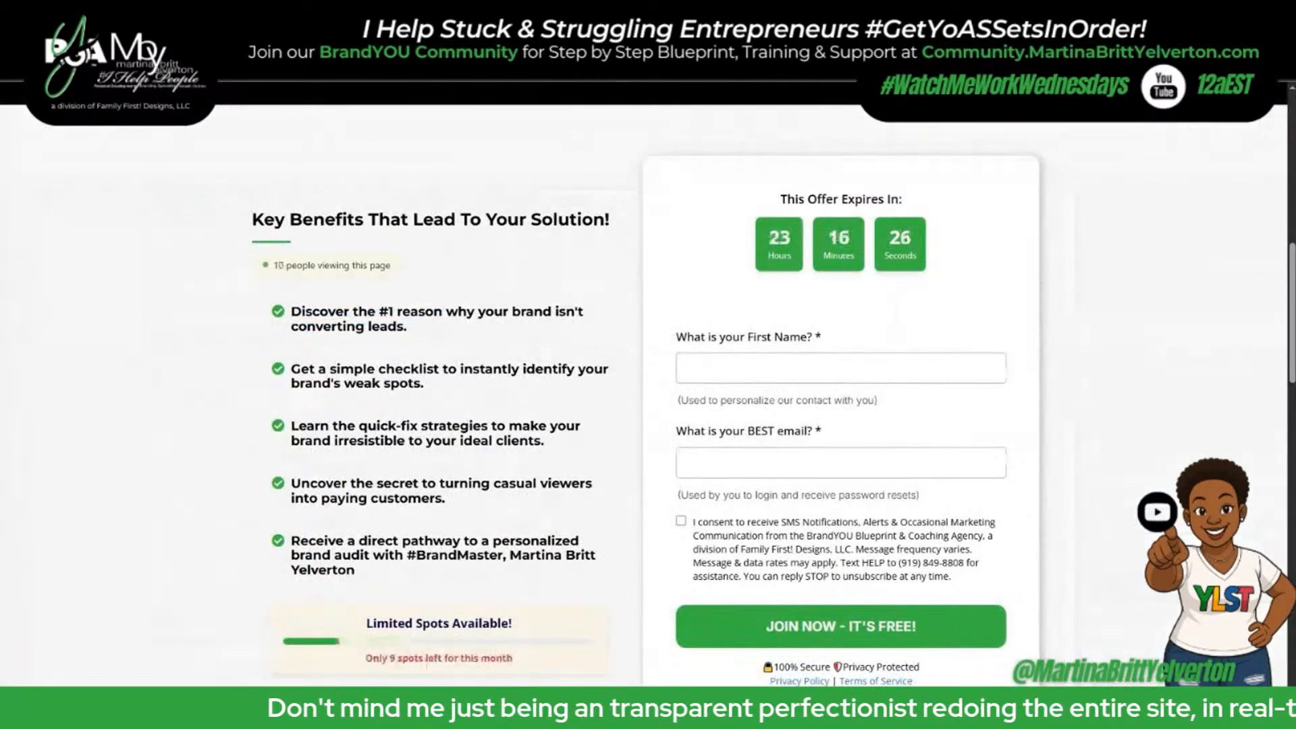
# Test the "Download Your Brand "Fix It" Kit!" button in the page preview and review the whole page.
pyautogui.scroll(-3, 495, 217)
pyautogui.scroll(12, 495, 217)
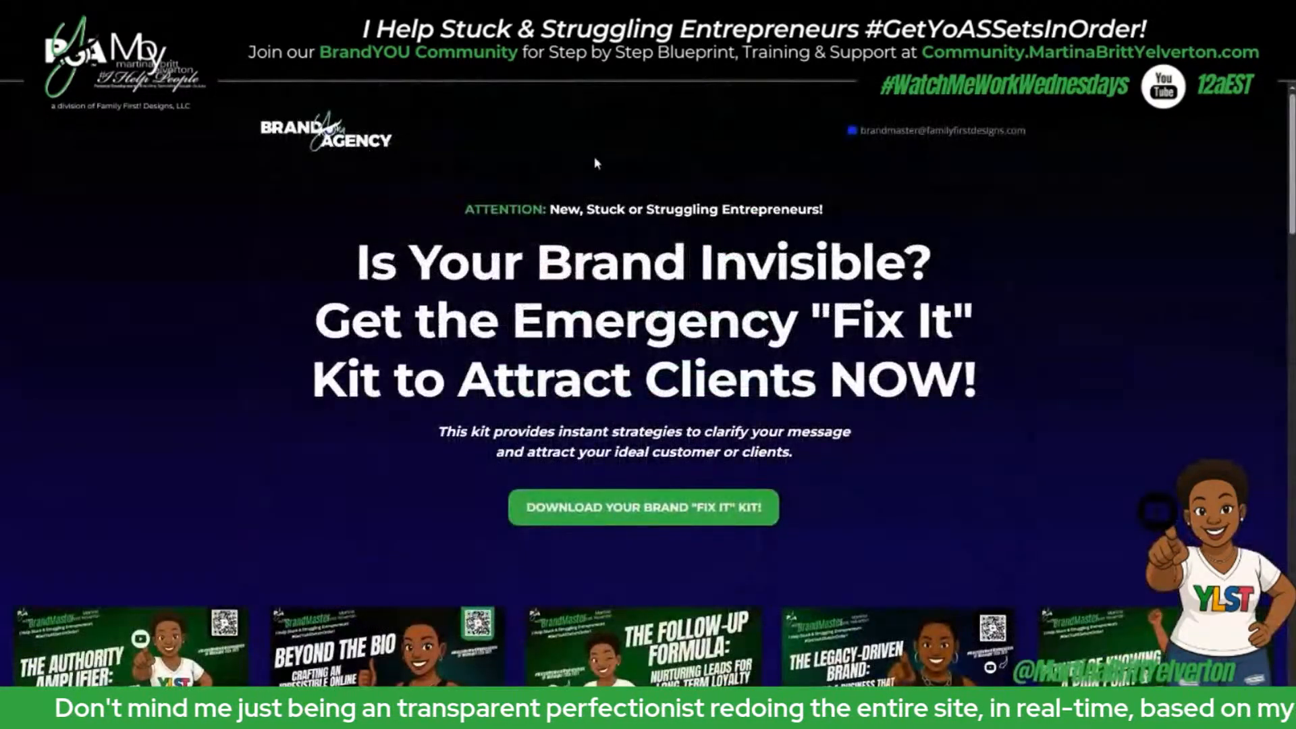
pyautogui.click(655, 513)
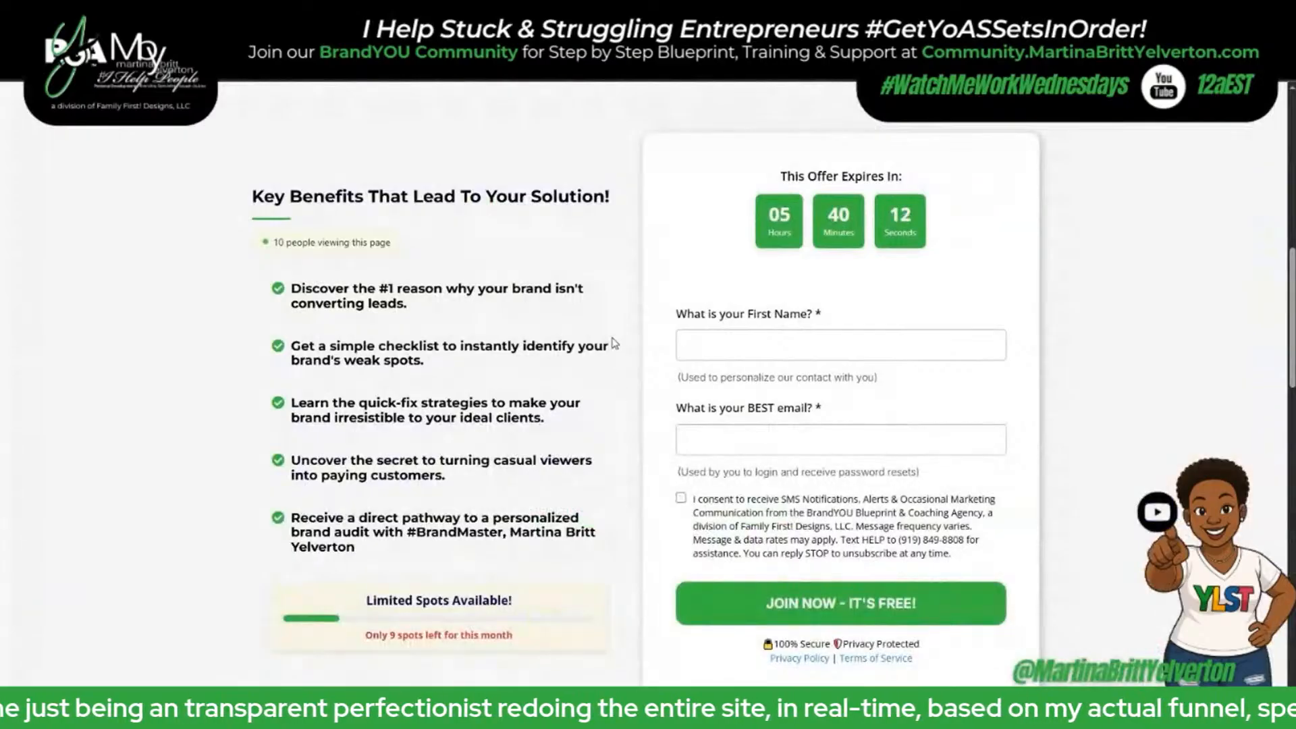
pyautogui.scroll(-20, 613, 343)
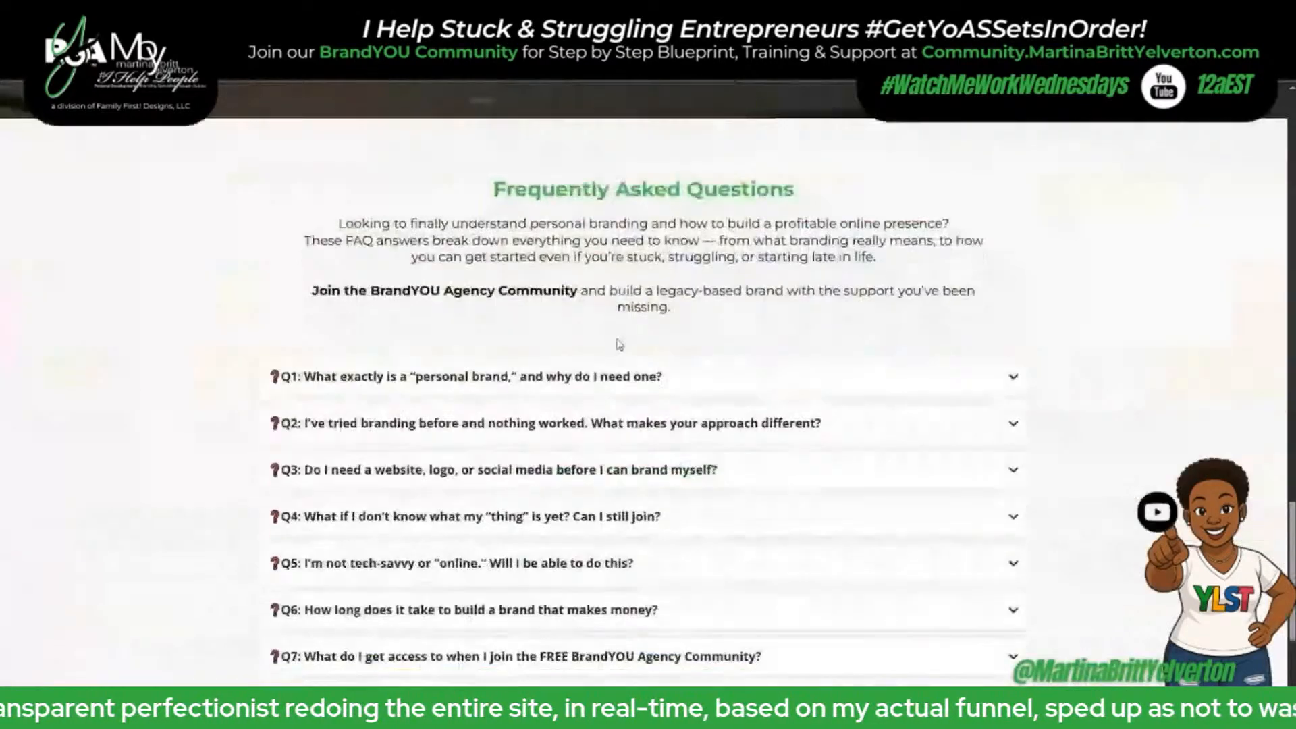
pyautogui.scroll(20, 622, 340)
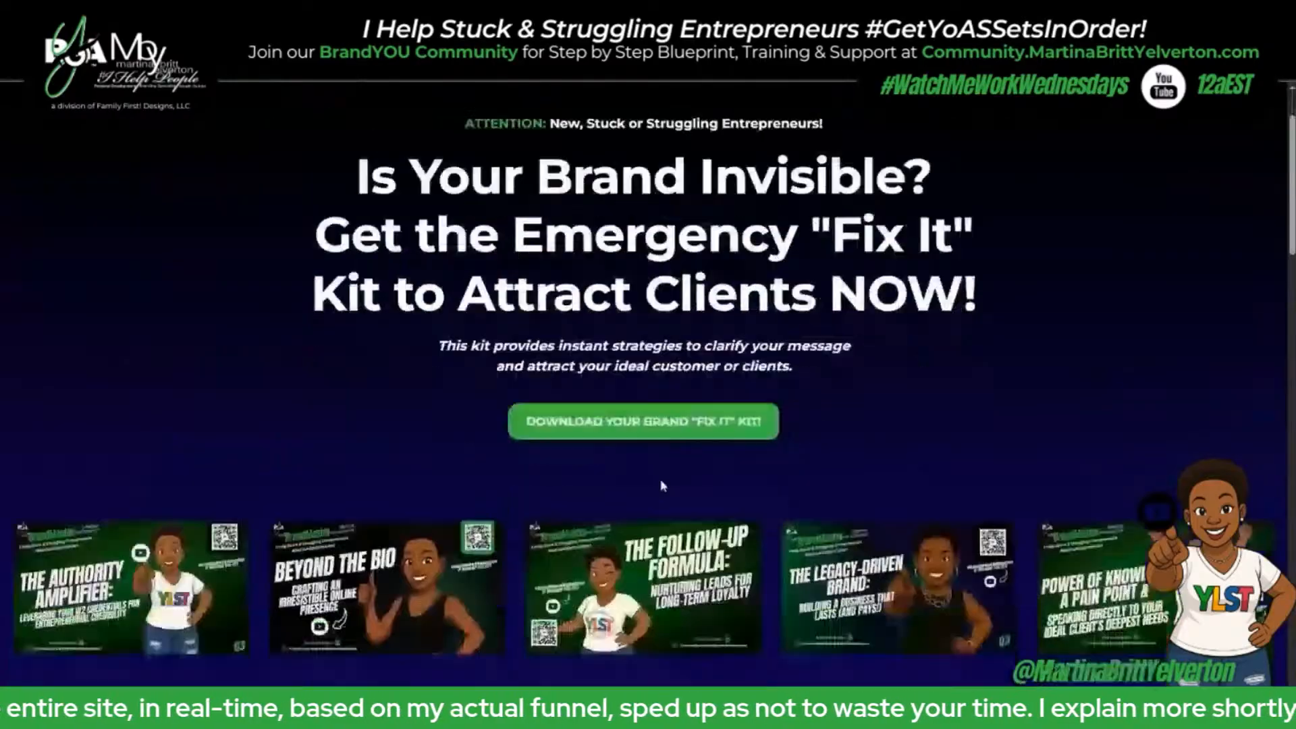
pyautogui.scroll(-3, 651, 389)
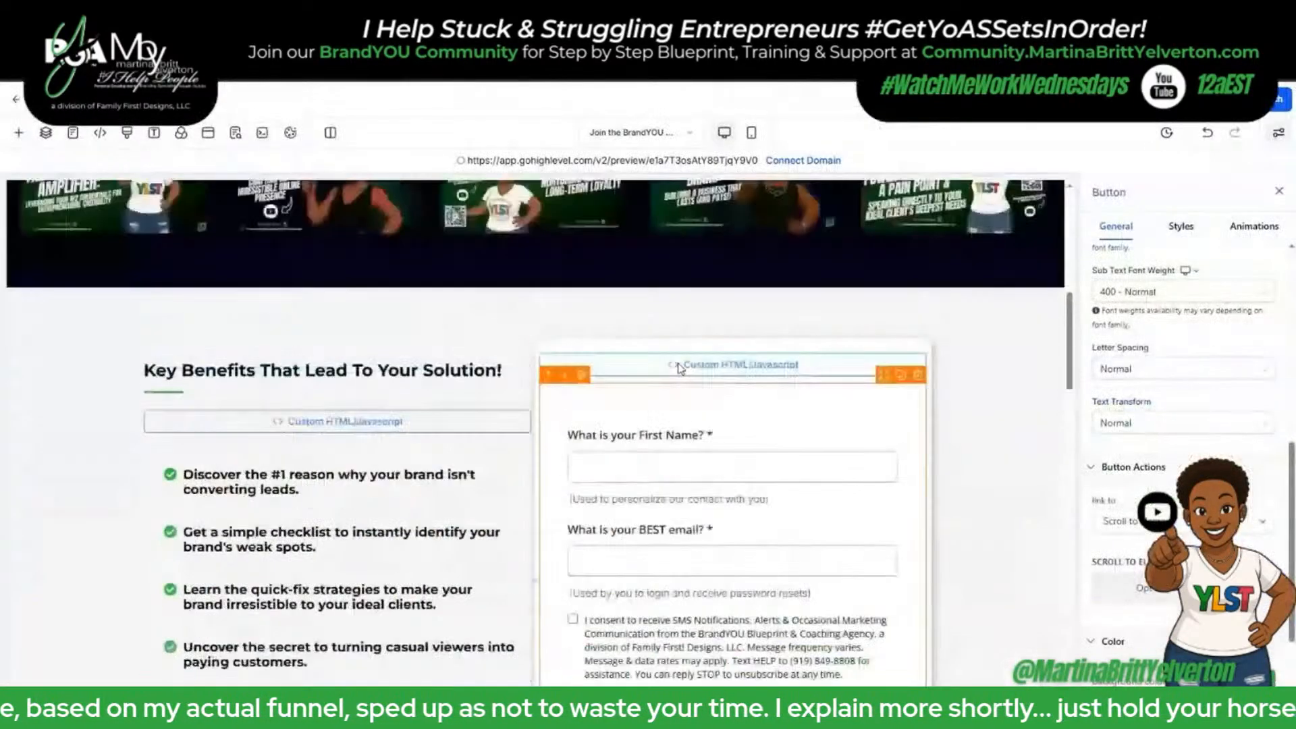
# Replace the row of video thumbnails below the headline section with an empty one-column row.
pyautogui.scroll(5, 658, 384)
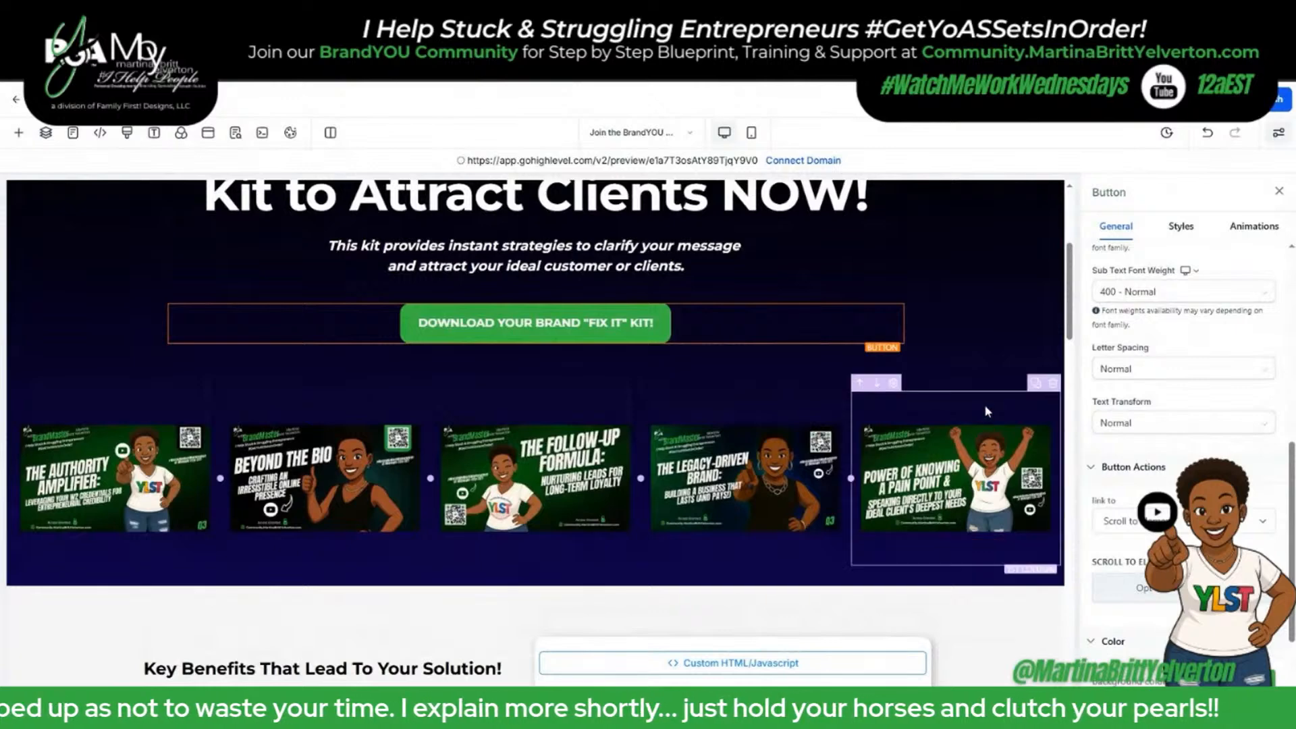
pyautogui.click(1041, 388)
pyautogui.click(542, 419)
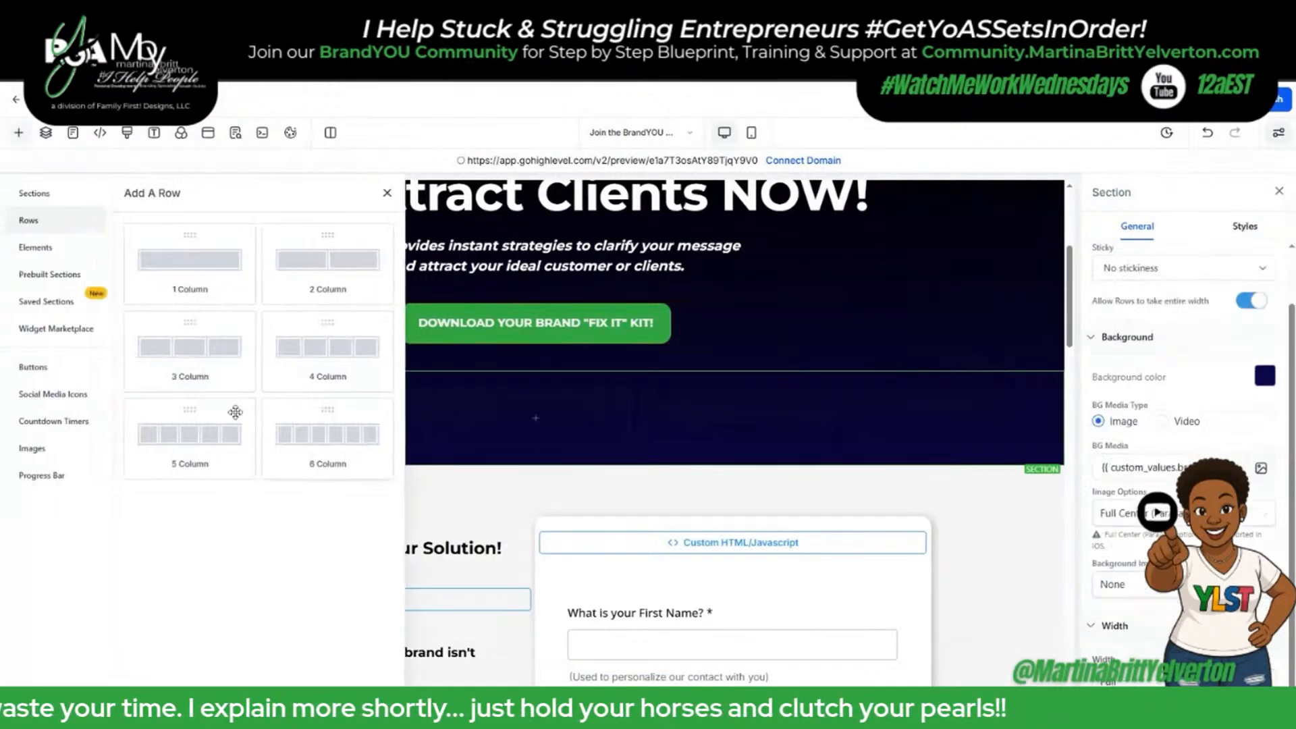
pyautogui.click(55, 201)
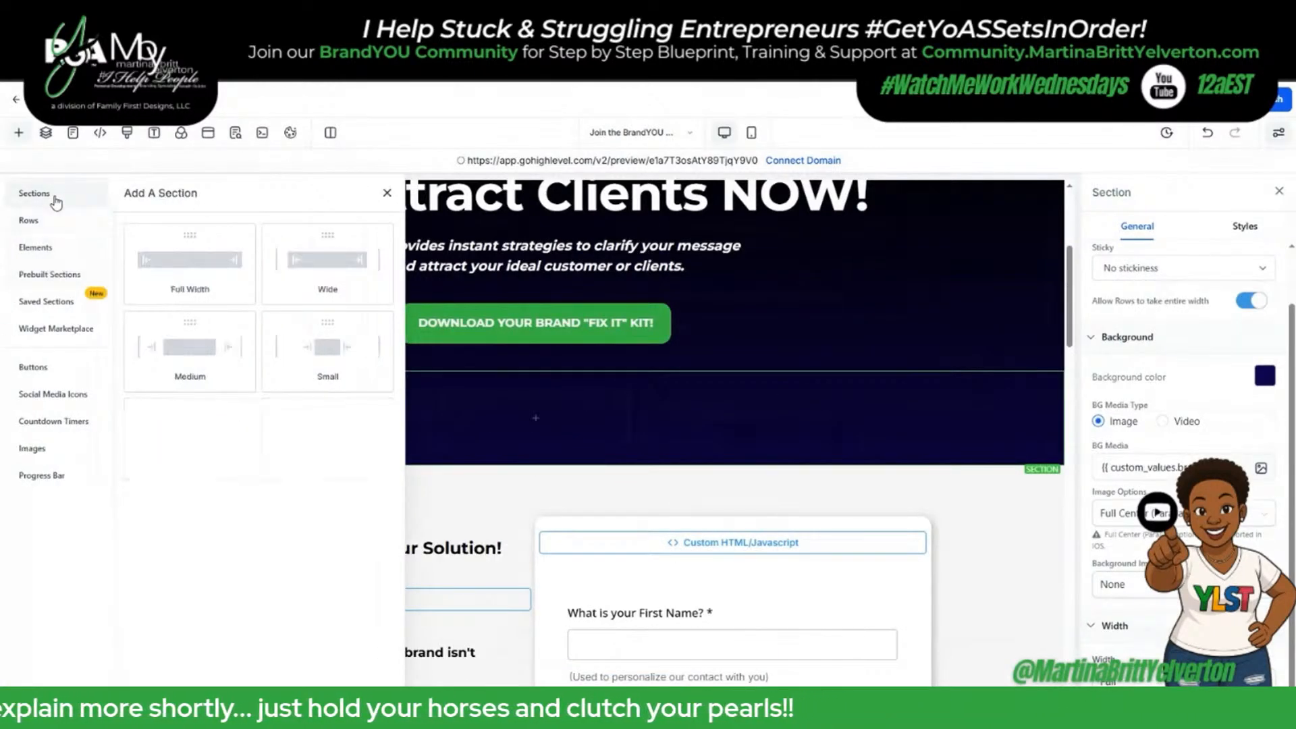
pyautogui.click(34, 248)
pyautogui.scroll(-3, 353, 483)
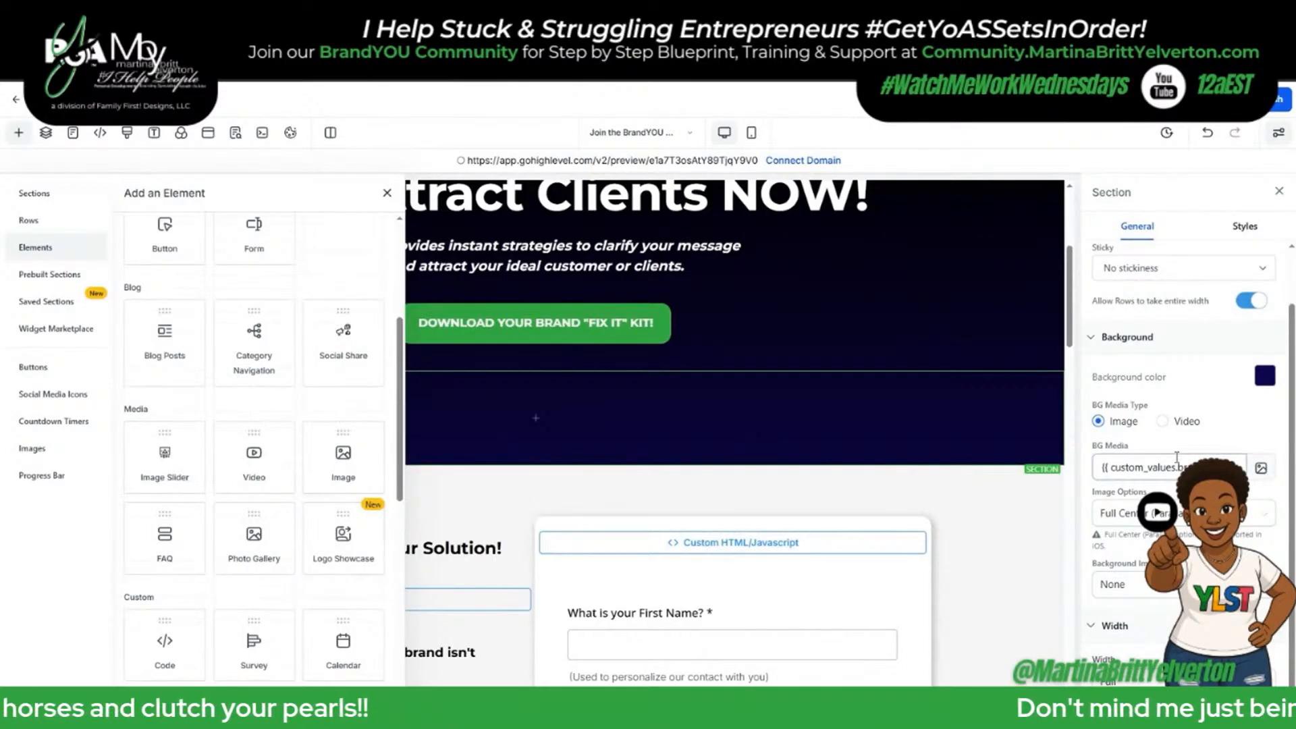
pyautogui.click(506, 432)
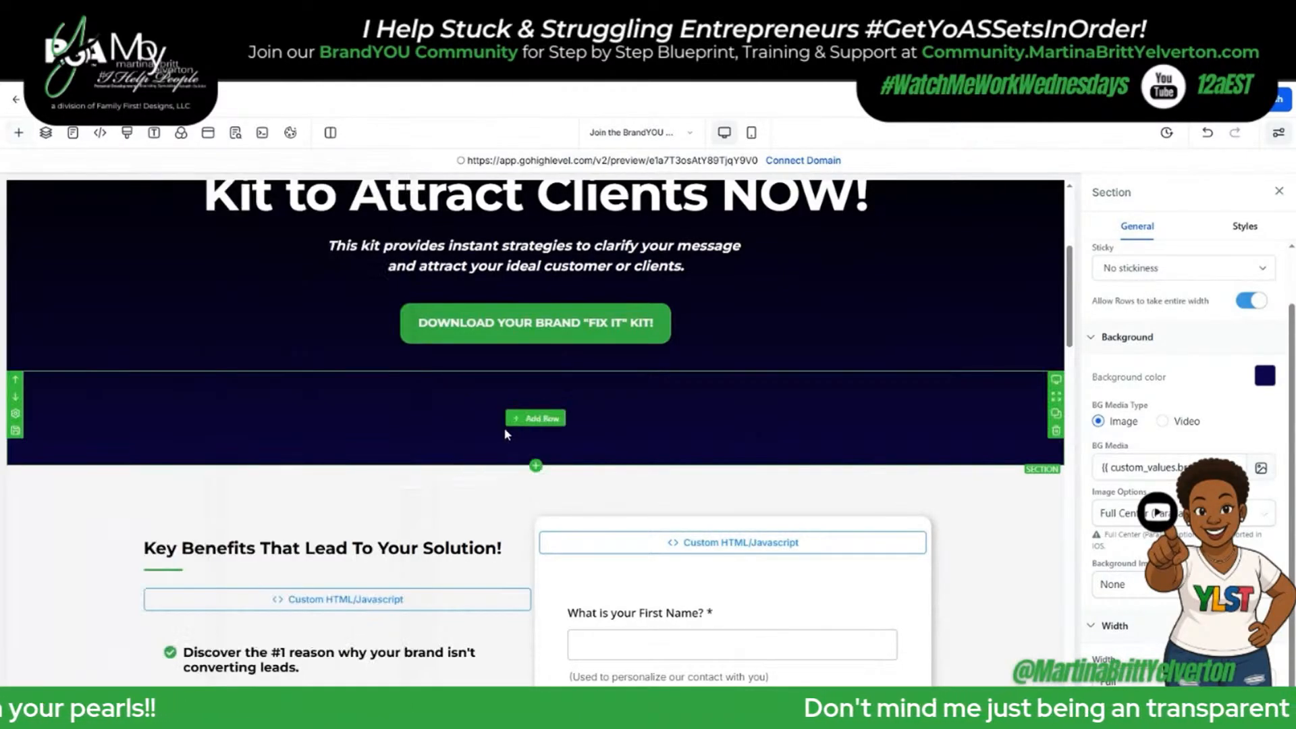
pyautogui.click(530, 422)
pyautogui.click(147, 253)
# Open media storage for the new column's background and create a folder named 7232025 inside 2025 WMWW > 7/2025.
pyautogui.click(510, 431)
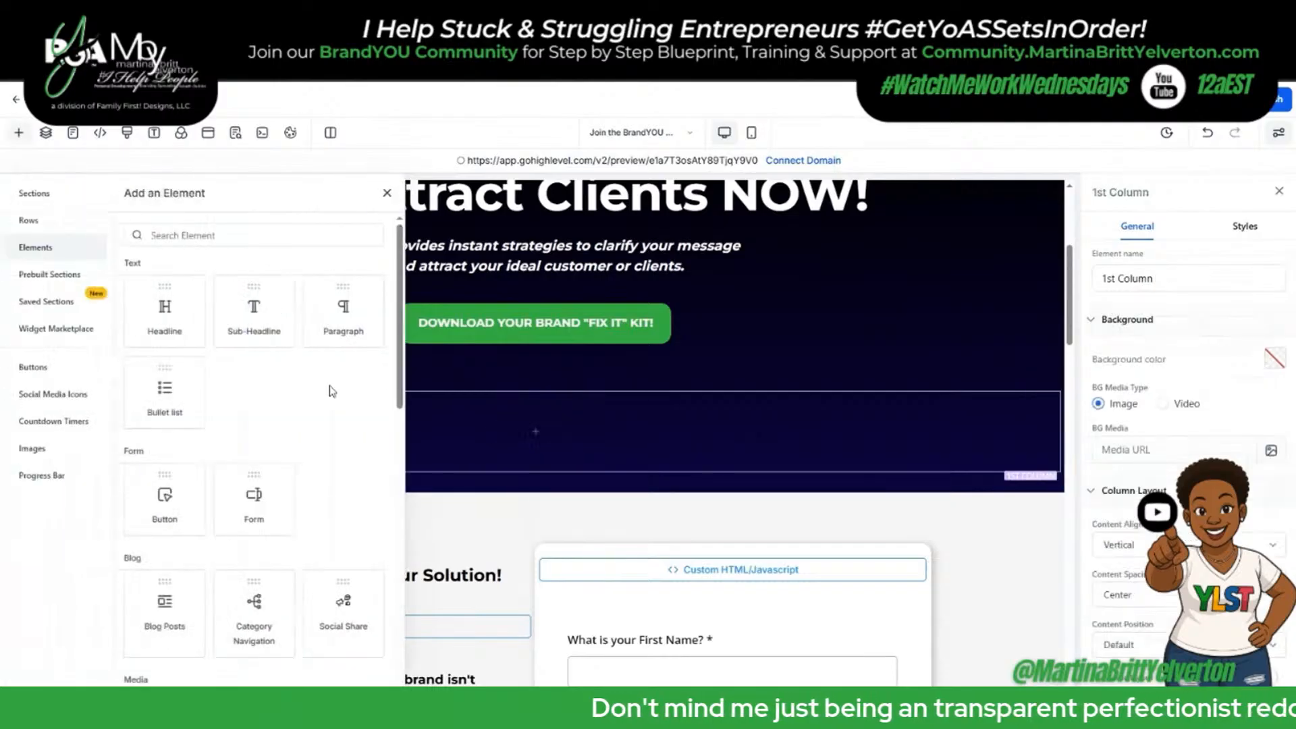
pyautogui.scroll(-3, 338, 439)
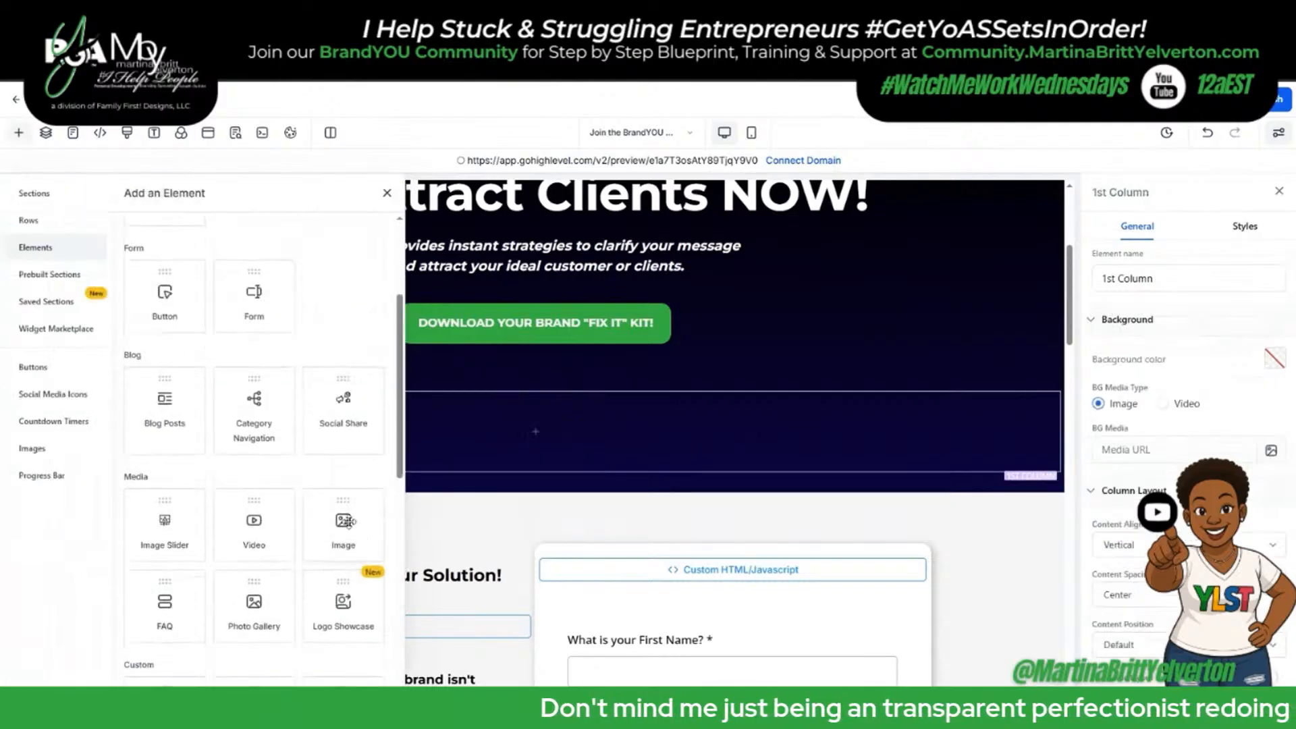
pyautogui.click(1270, 452)
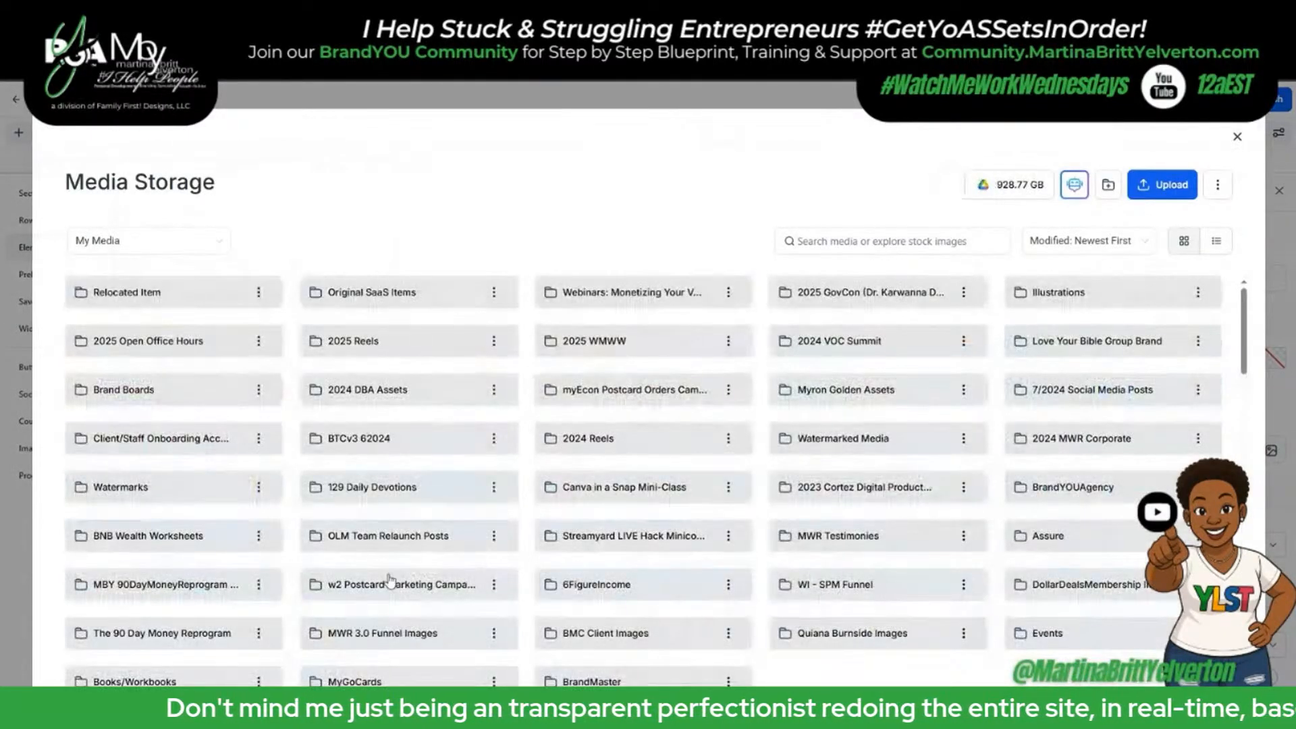
pyautogui.doubleClick(637, 340)
pyautogui.doubleClick(124, 298)
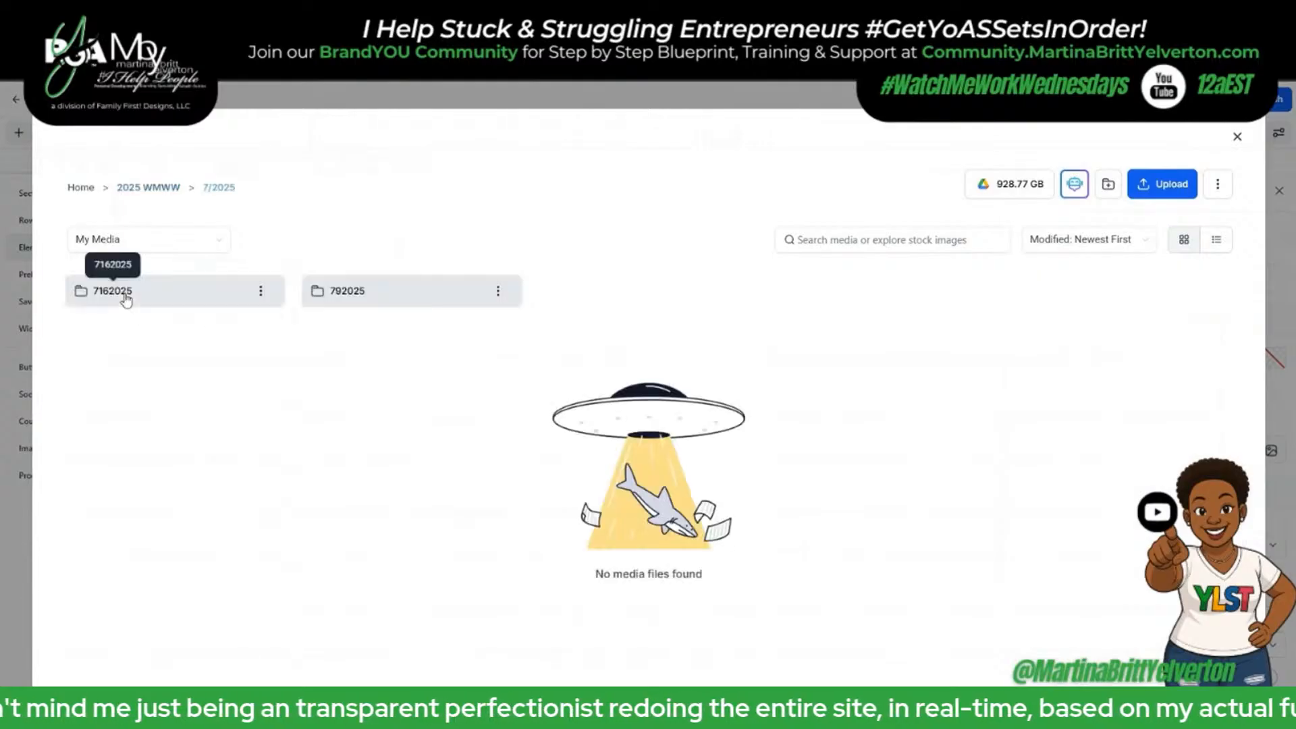
pyautogui.click(1120, 191)
pyautogui.click(618, 410)
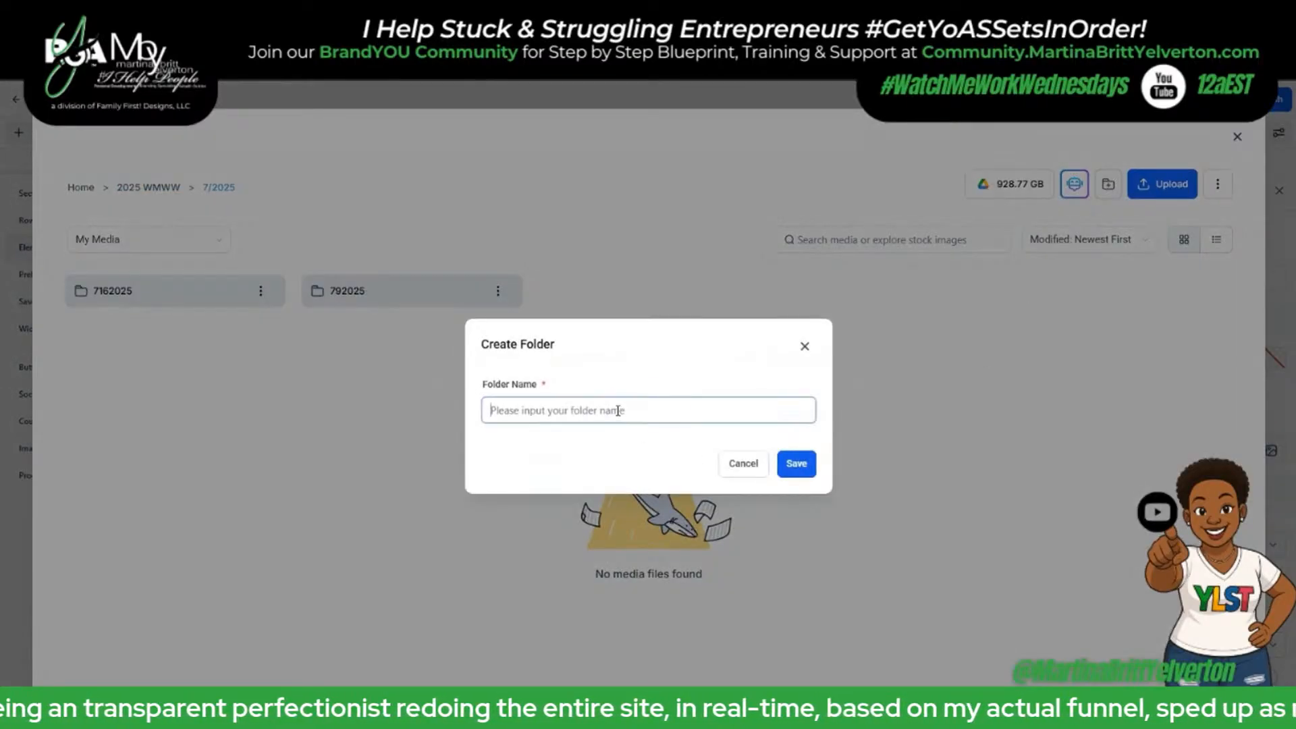
pyautogui.write('7232025')
pyautogui.click(789, 472)
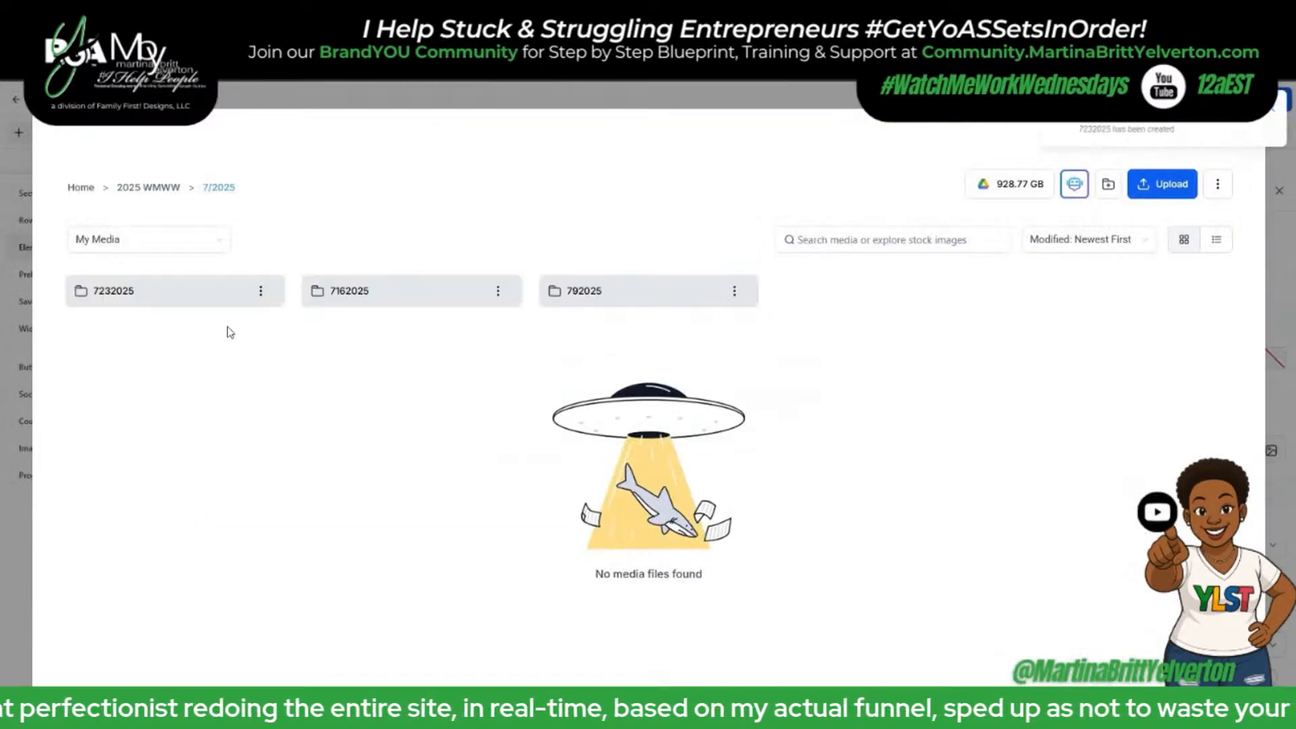
# Upload How-To-Create-a-Dedicated-Landing-Page-Fast to the 7232025 folder and apply it as the new column's background image.
pyautogui.doubleClick(147, 297)
pyautogui.click(1159, 185)
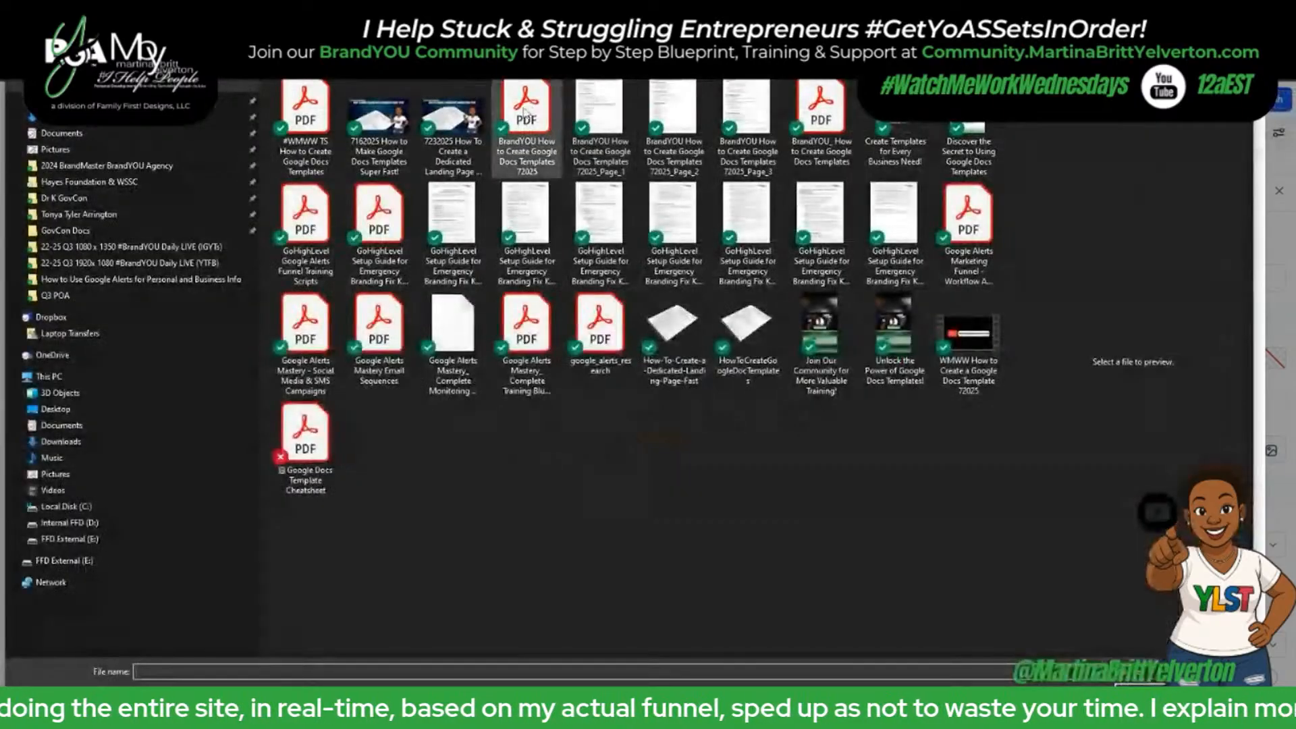
pyautogui.click(452, 115)
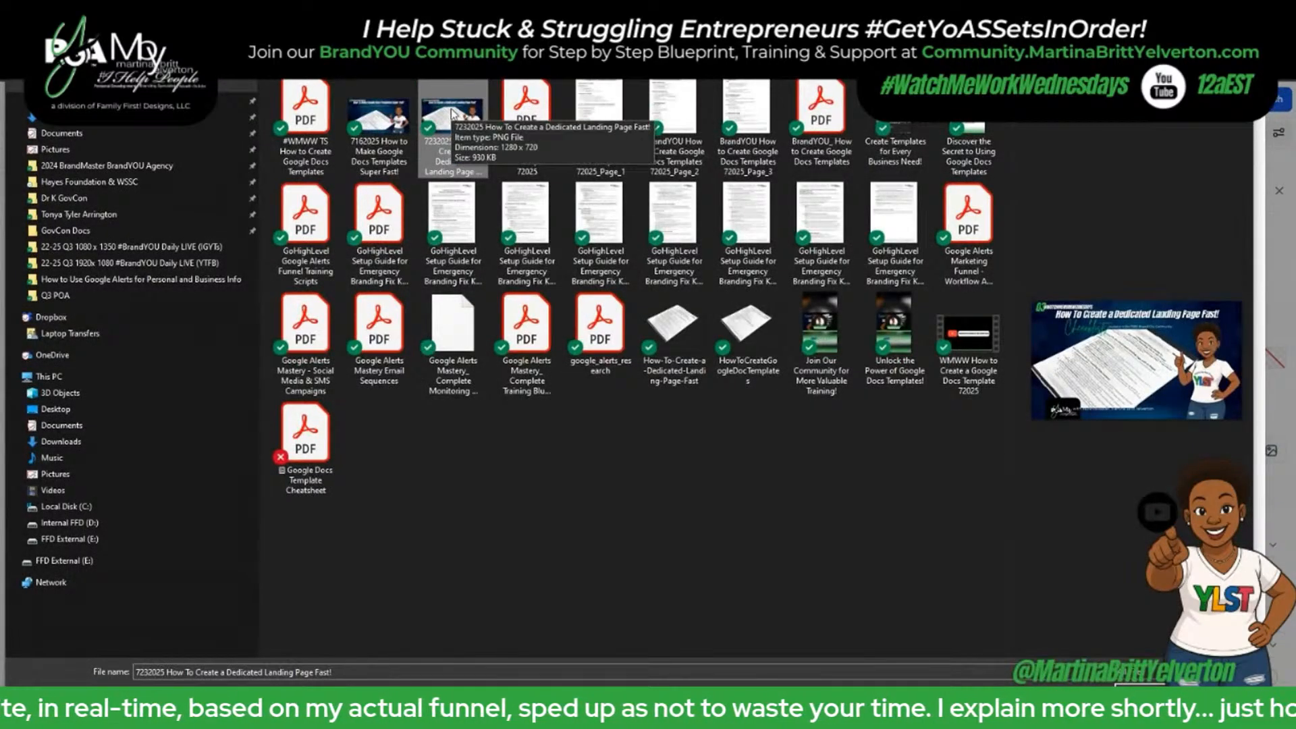
pyautogui.click(671, 332)
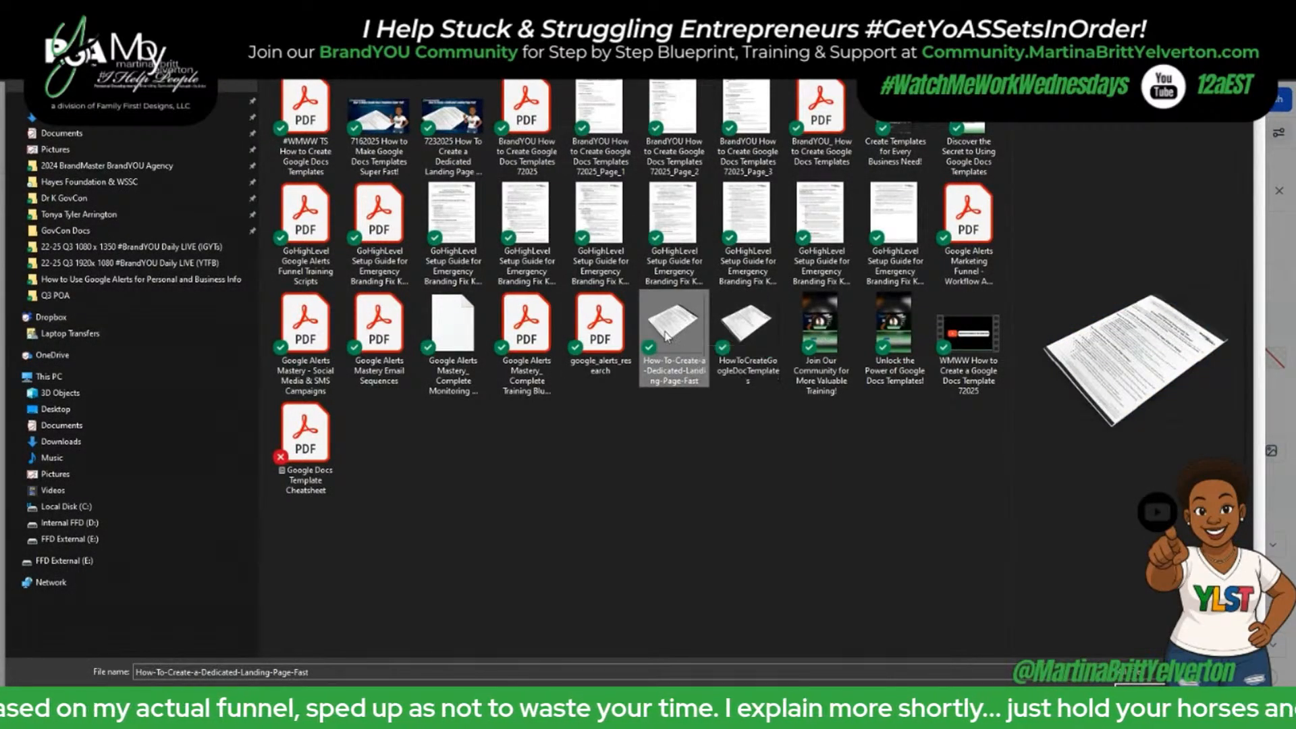
pyautogui.doubleClick(672, 332)
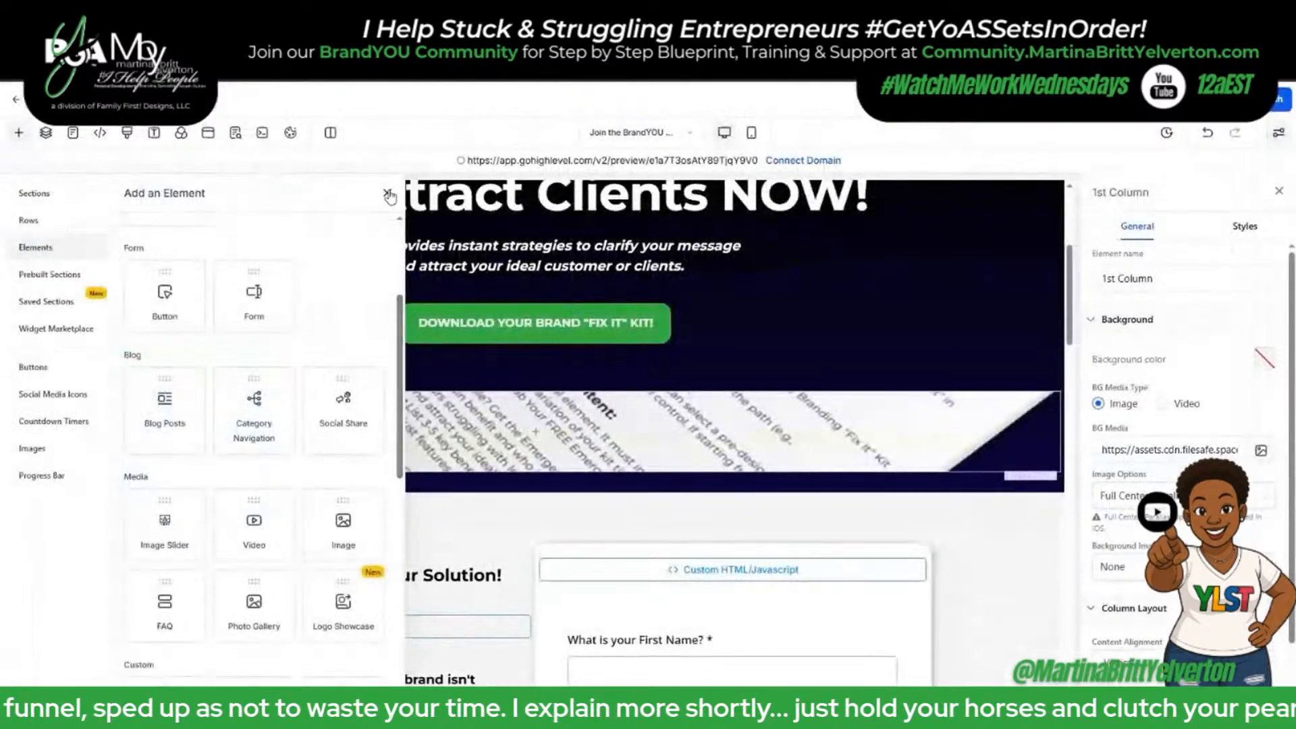
pyautogui.click(390, 196)
# Set the new column's background image opacity to Heavy Fade.
pyautogui.click(1146, 560)
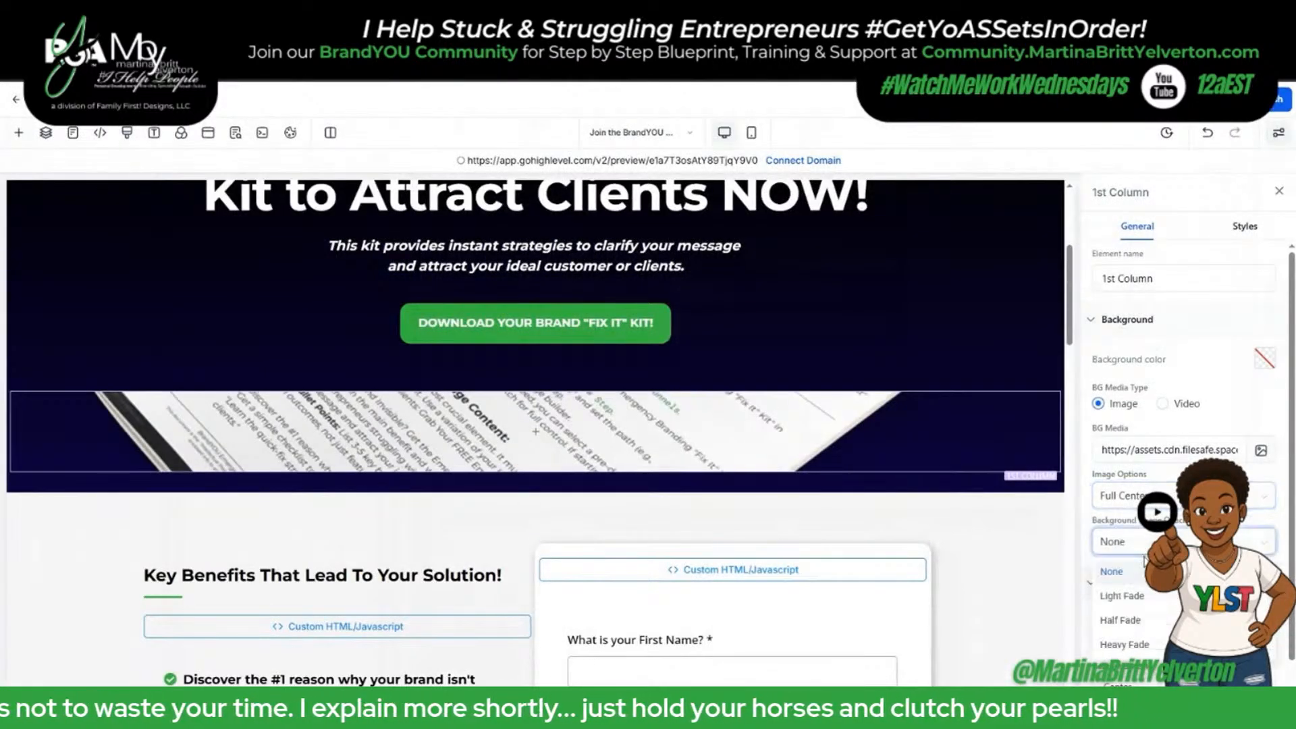
pyautogui.click(1124, 644)
pyautogui.scroll(3, 905, 528)
pyautogui.scroll(-1, 925, 532)
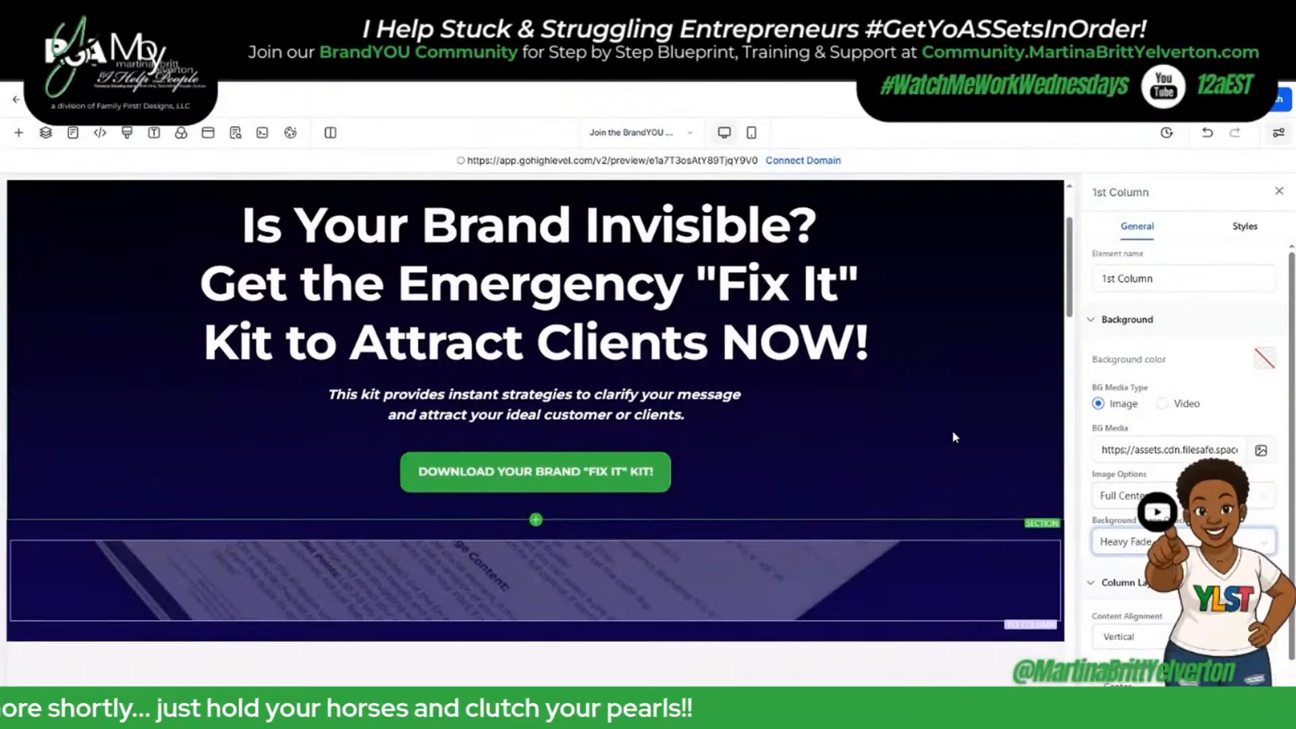
# Copy the headline section's background media custom value into the page's overall background image.
pyautogui.click(1030, 410)
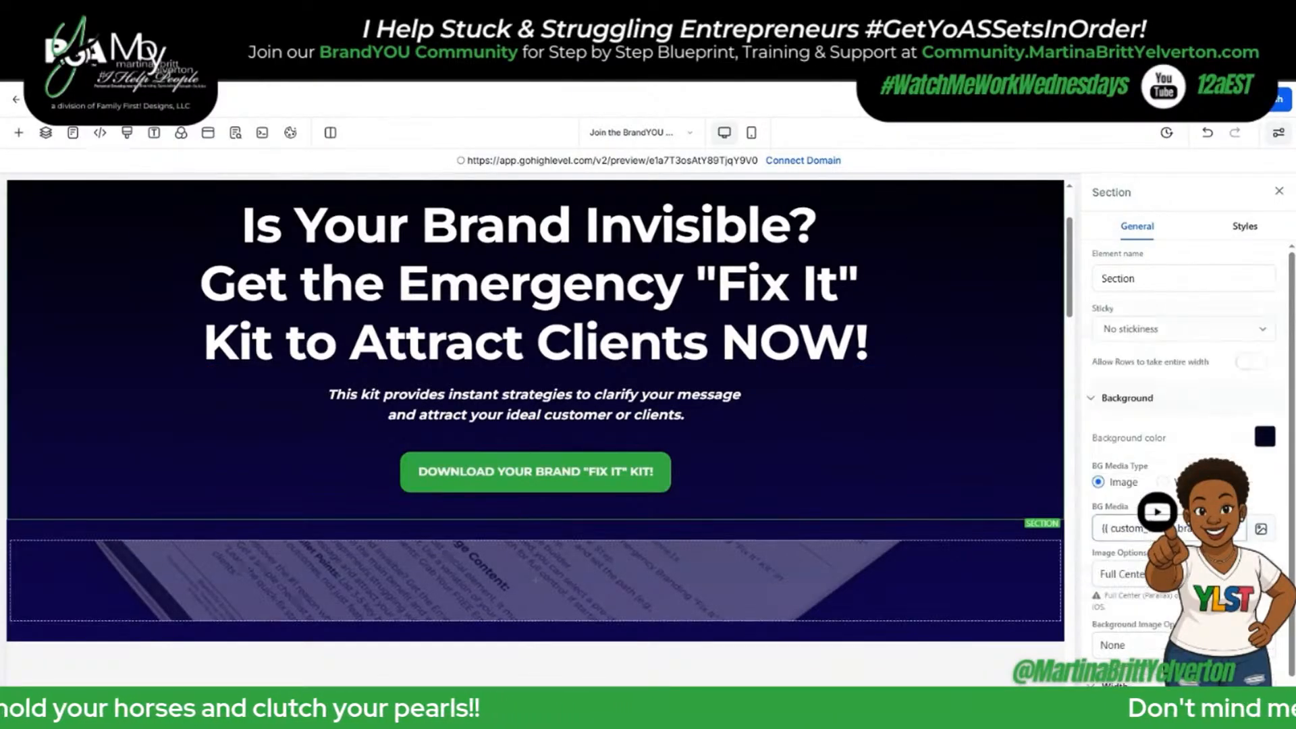
pyautogui.click(1146, 528)
pyautogui.hotkey('ctrl', 'a')
pyautogui.scroll(3, 776, 346)
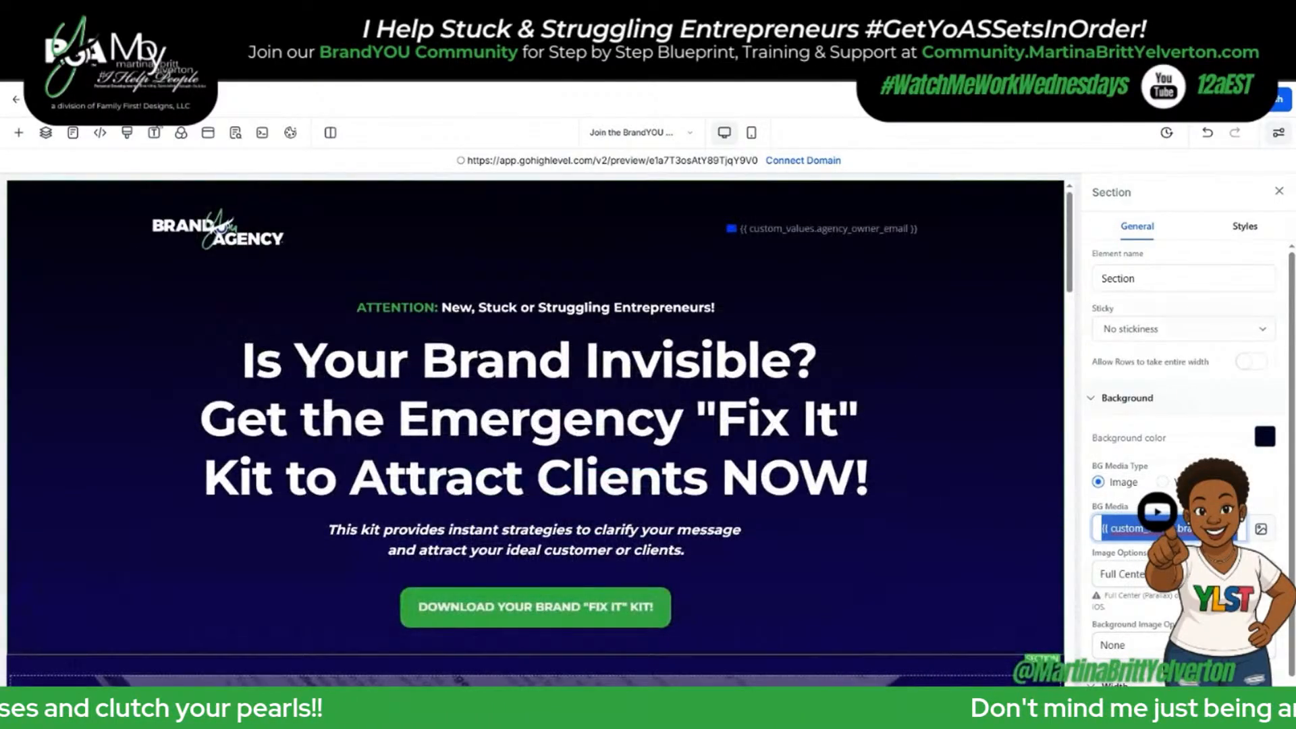
pyautogui.click(181, 133)
pyautogui.click(131, 249)
pyautogui.hotkey('ctrl', 'v')
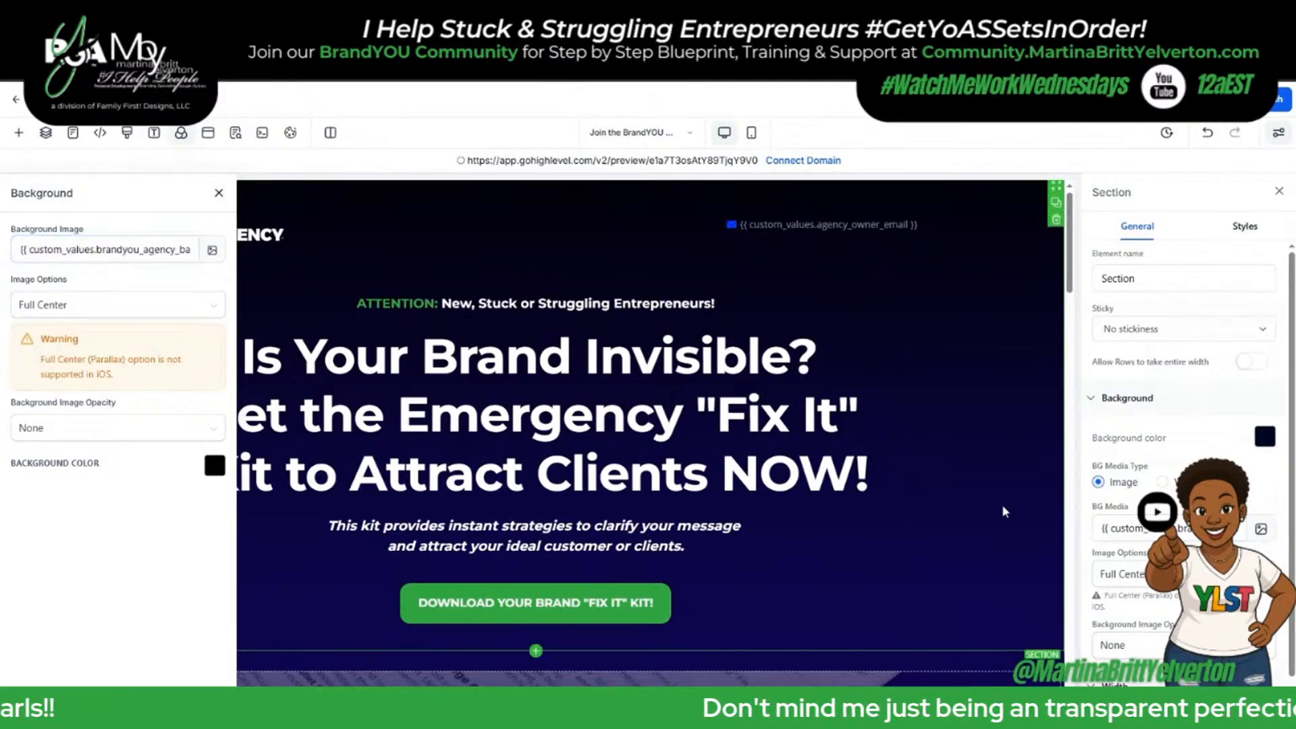
# Copy the new column's background image URL and use it as the headline section's background media.
pyautogui.scroll(-2, 1006, 512)
pyautogui.click(1009, 561)
pyautogui.click(1167, 450)
pyautogui.hotkey('ctrl', 'a')
pyautogui.click(1027, 426)
pyautogui.click(1183, 528)
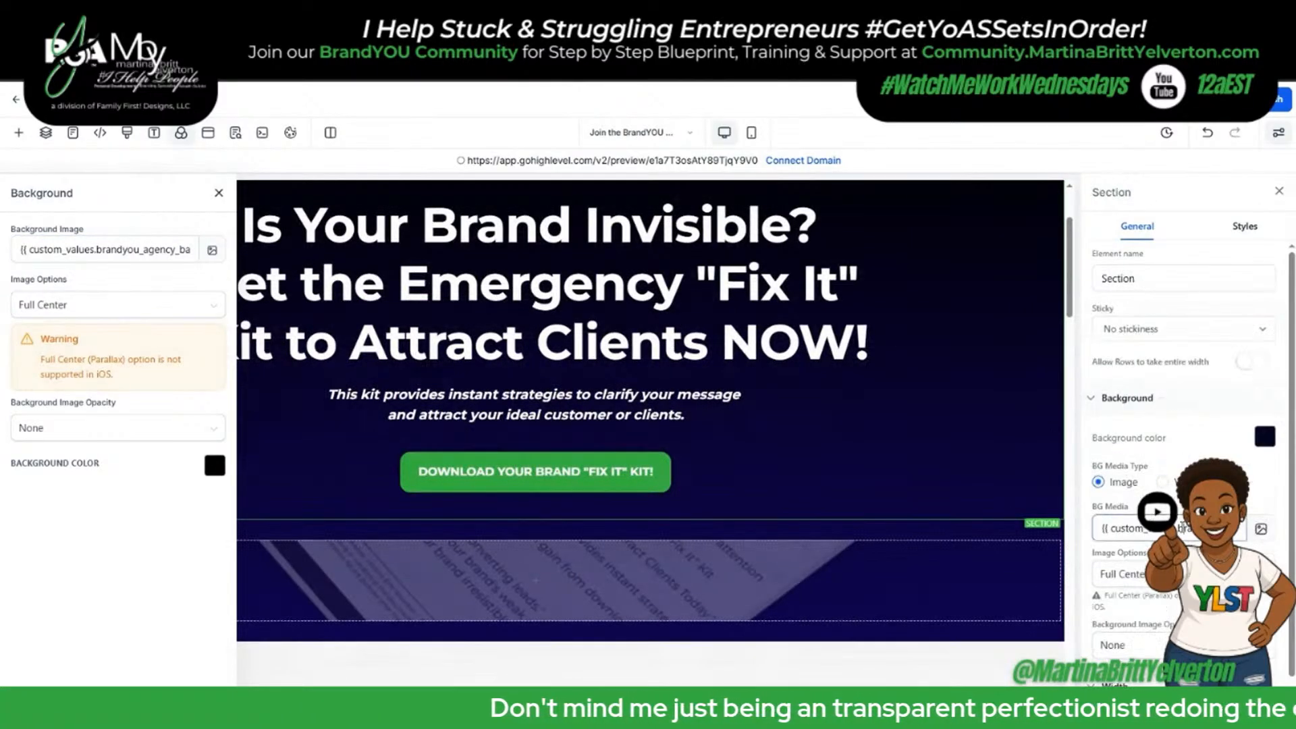
pyautogui.hotkey('ctrl', 'a')
pyautogui.hotkey('ctrl', 'v')
# Set the headline section's background image to Full Center with Heavy Fade opacity and close the page background settings.
pyautogui.click(1185, 574)
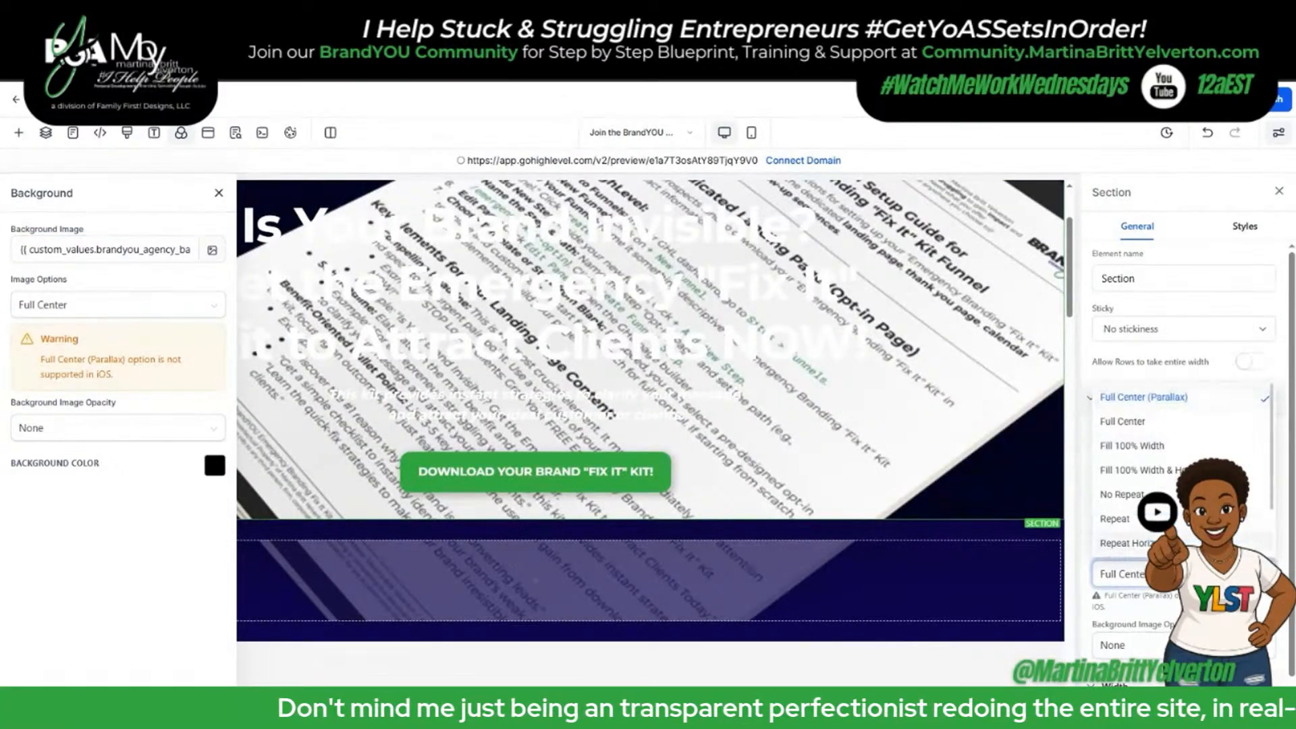
pyautogui.click(1175, 574)
pyautogui.click(1174, 574)
pyautogui.click(1141, 421)
pyautogui.click(1148, 620)
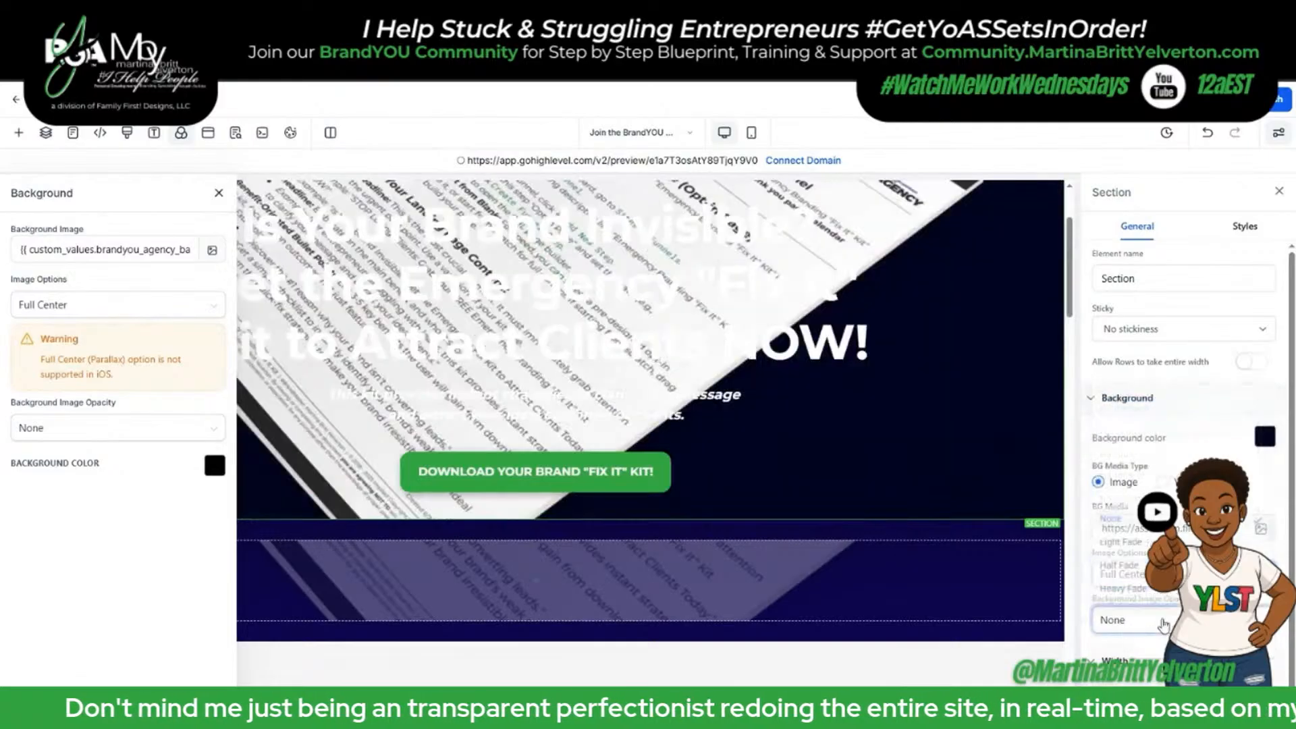
pyautogui.click(1145, 596)
pyautogui.scroll(2, 945, 486)
pyautogui.click(218, 193)
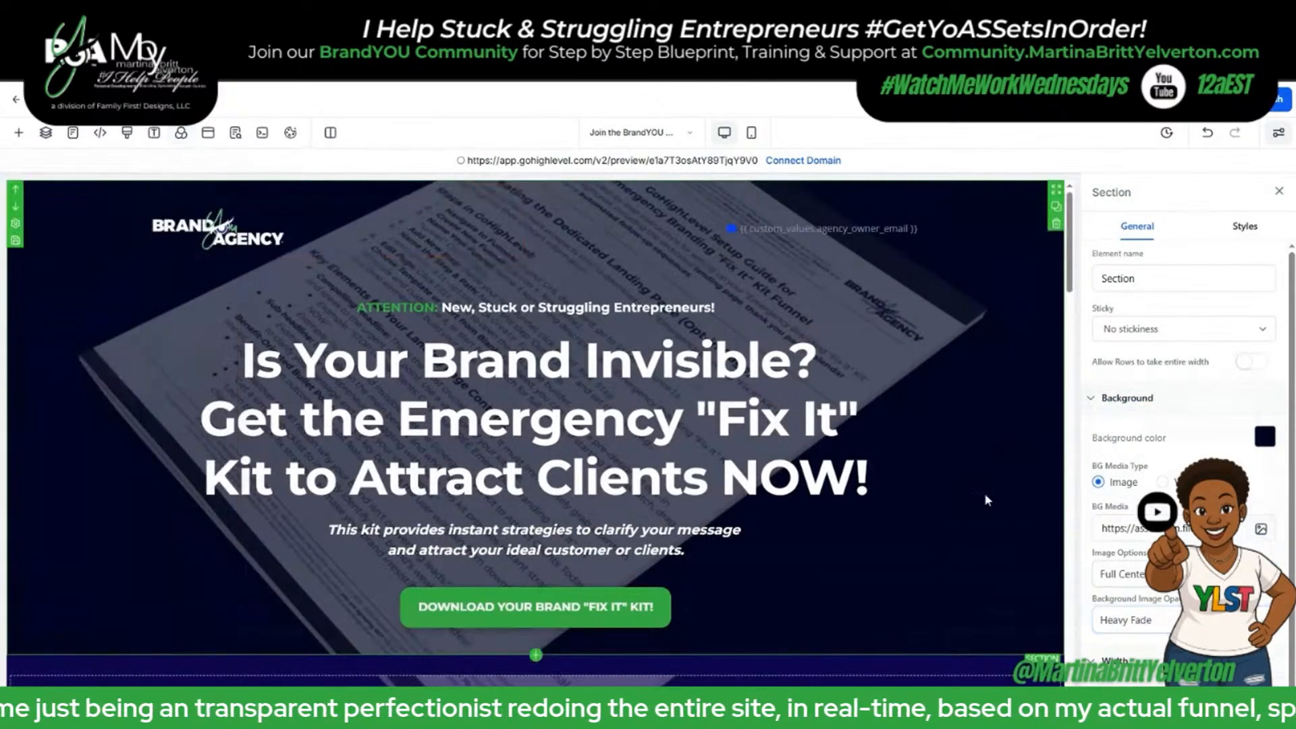
pyautogui.scroll(-3, 995, 462)
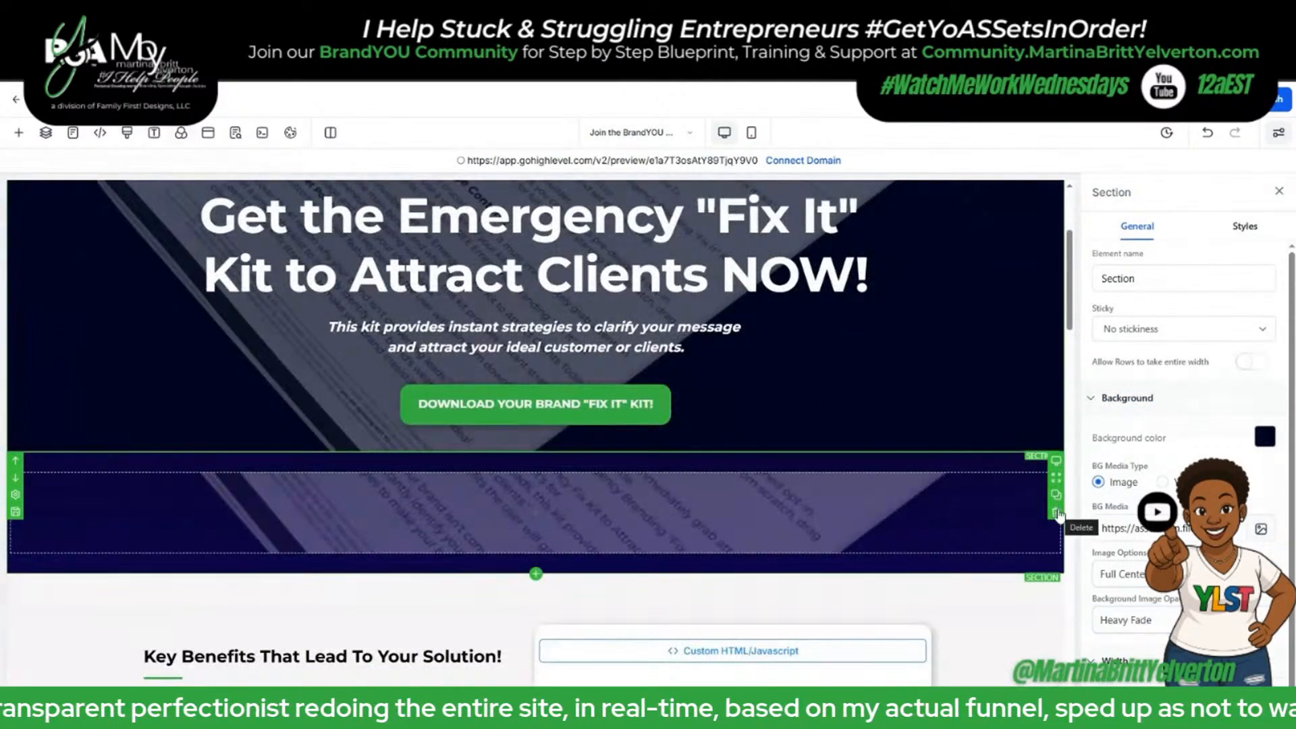
# Delete the leftover row and its empty dark section between the headline and the Key Benefits section.
pyautogui.click(1053, 464)
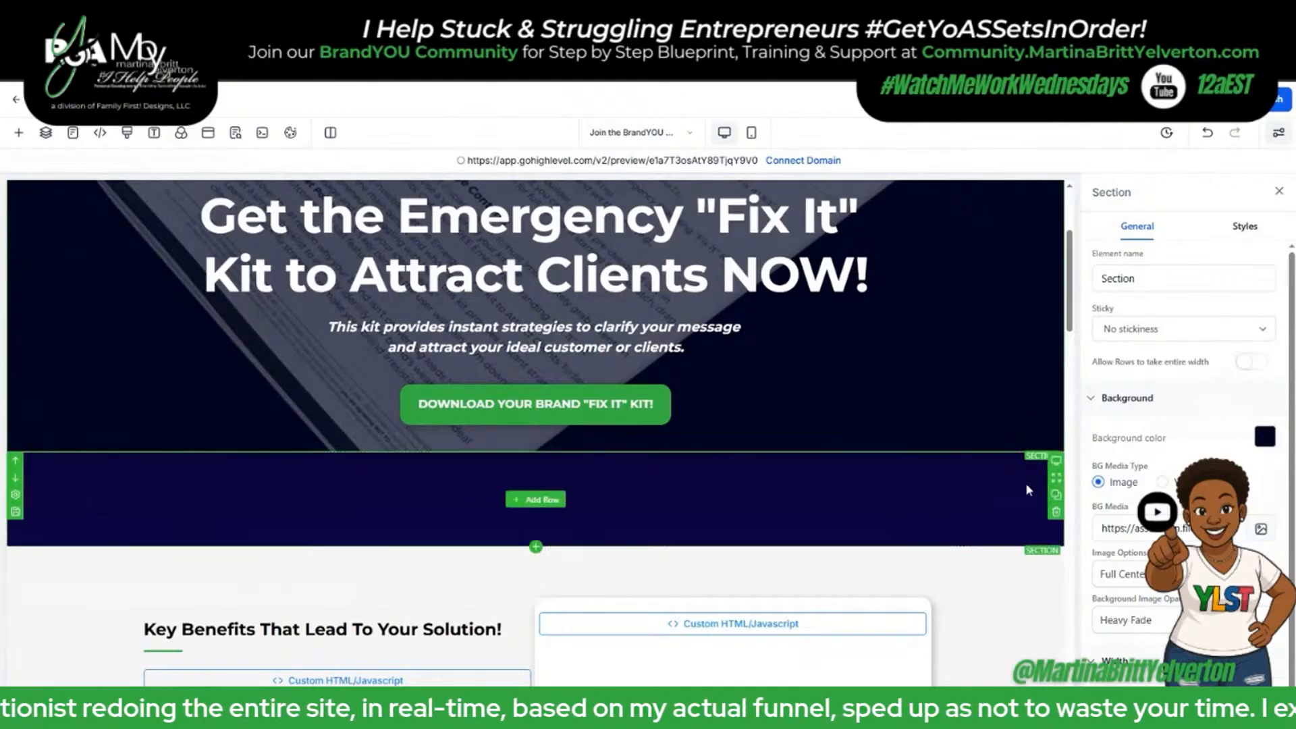
pyautogui.click(1056, 514)
pyautogui.scroll(3, 957, 440)
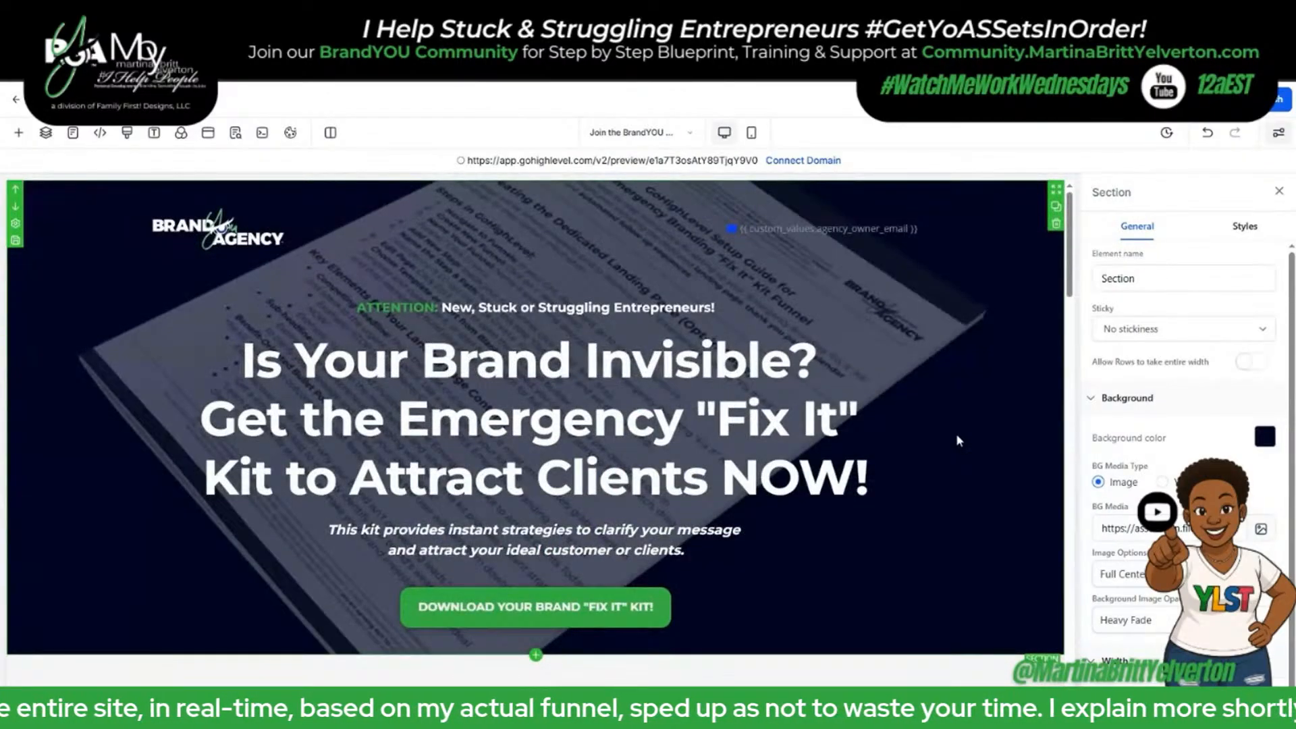
# Delete the Frequently Asked Questions section below the client showcase.
pyautogui.scroll(-10, 958, 440)
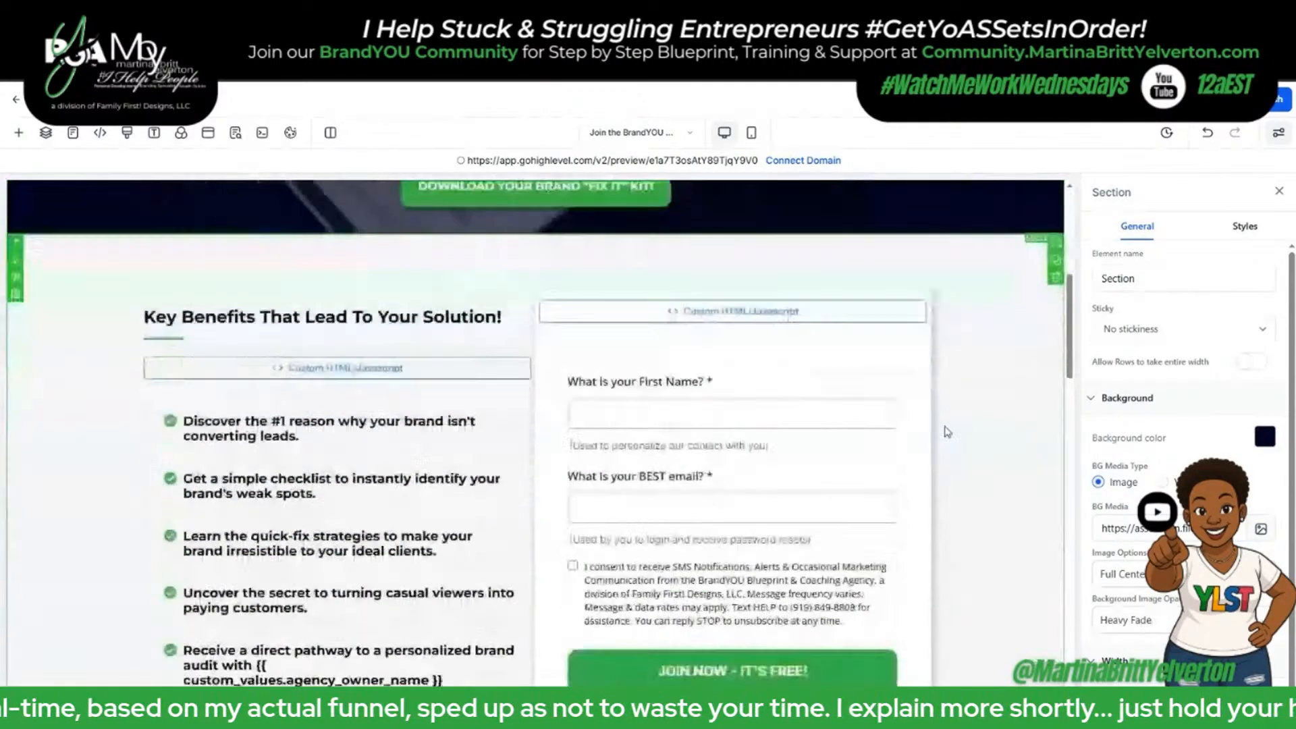
pyautogui.scroll(-10, 945, 432)
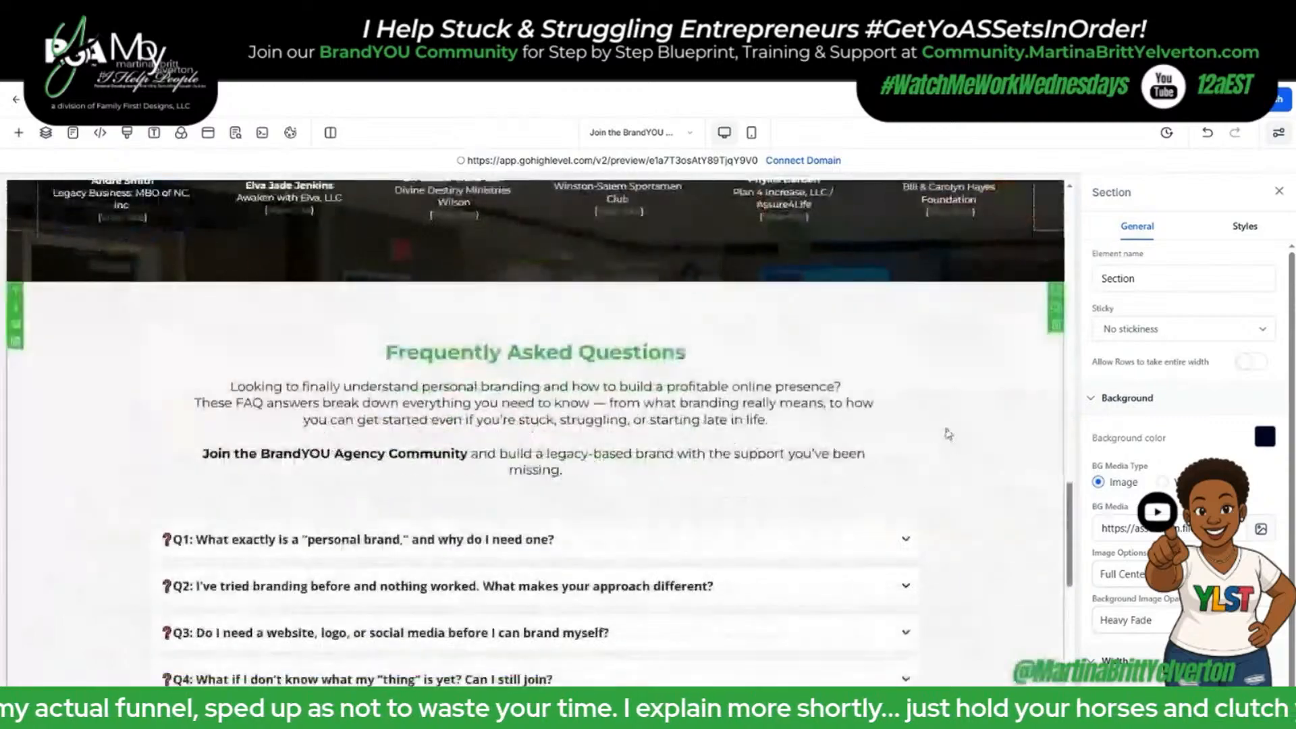
pyautogui.scroll(2, 949, 432)
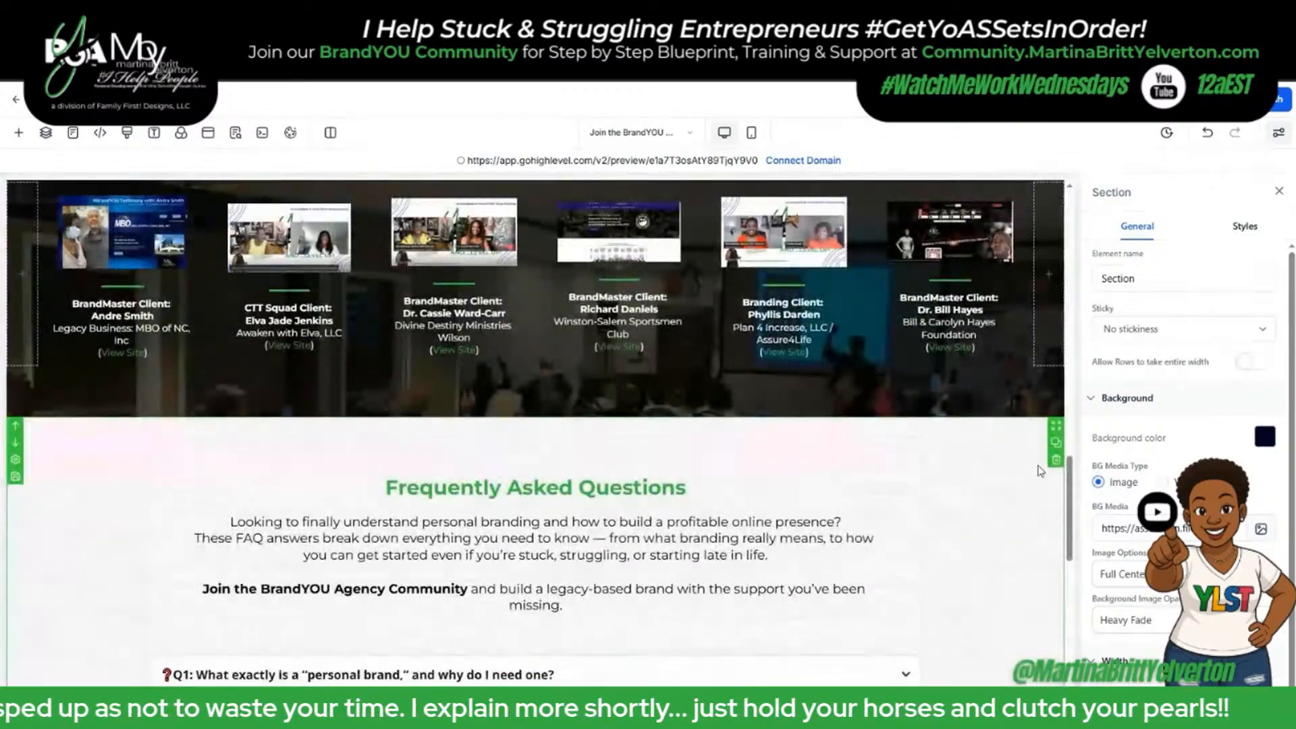
pyautogui.click(1056, 462)
pyautogui.scroll(5, 1017, 442)
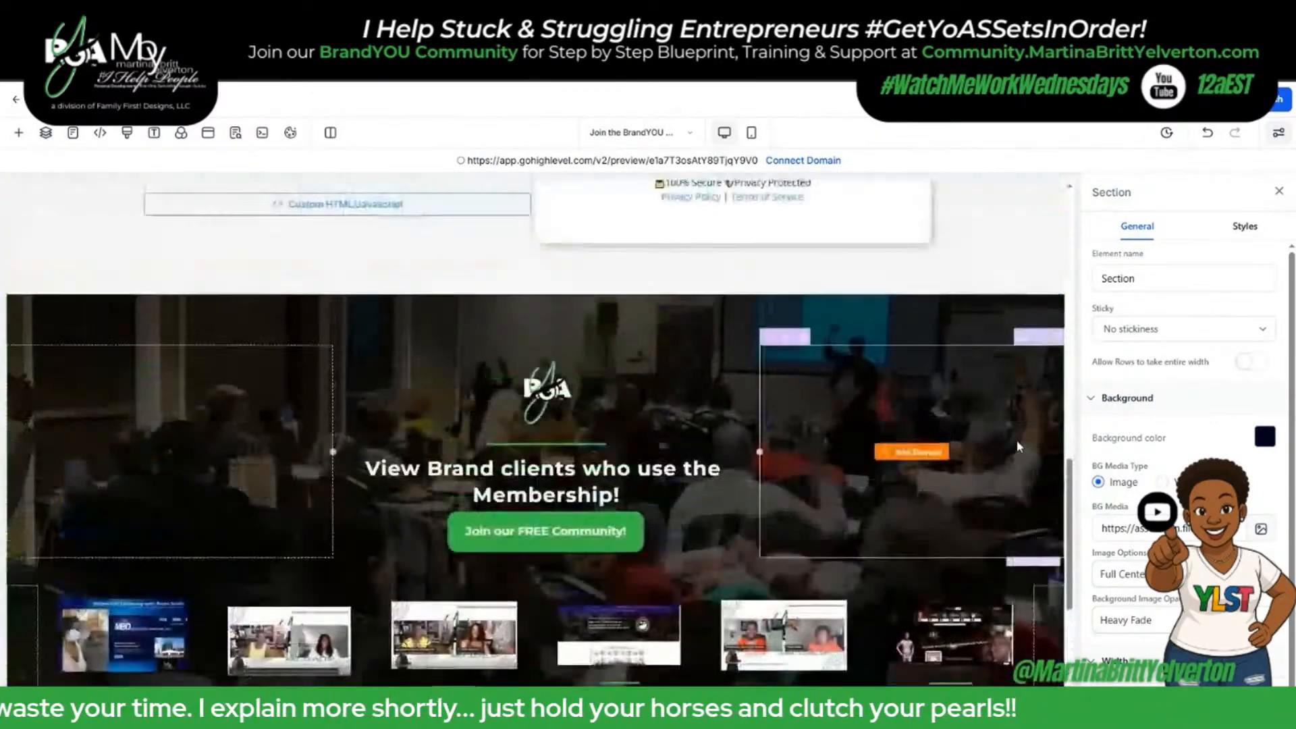
pyautogui.scroll(-5, 991, 382)
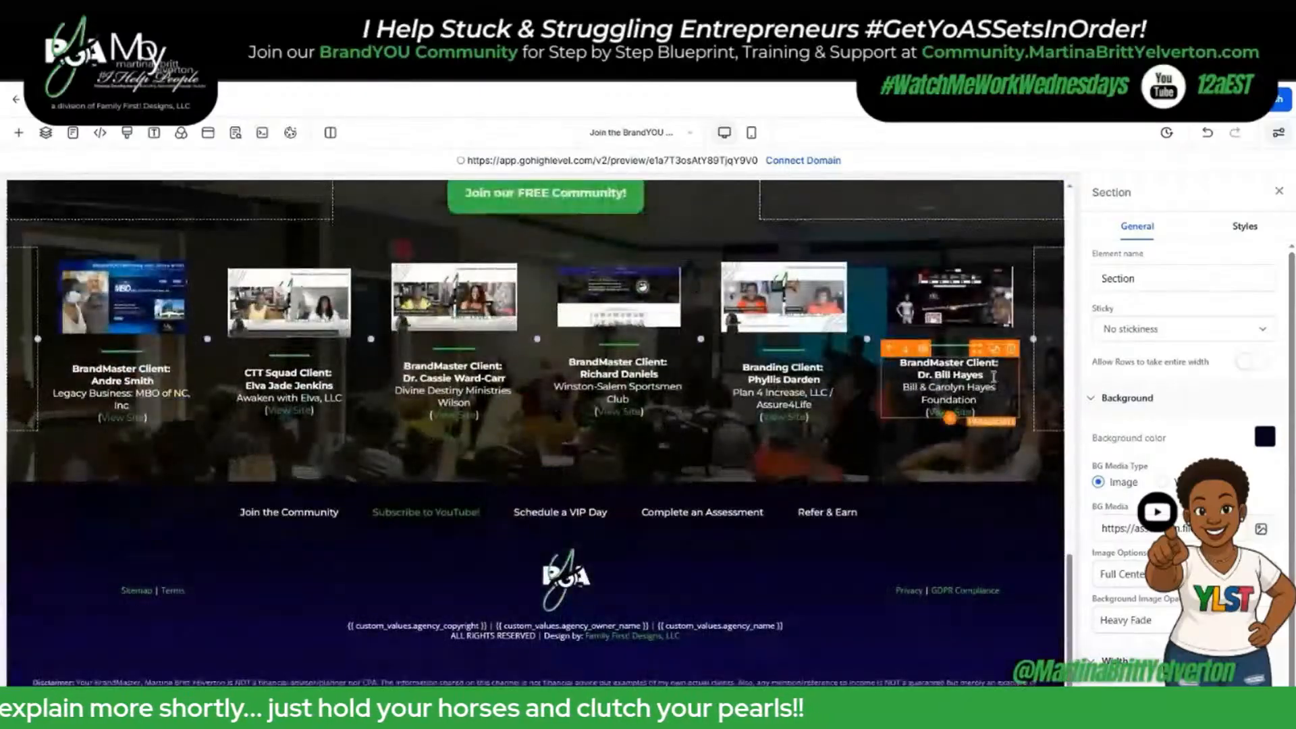
pyautogui.scroll(12, 993, 382)
pyautogui.scroll(-10, 996, 379)
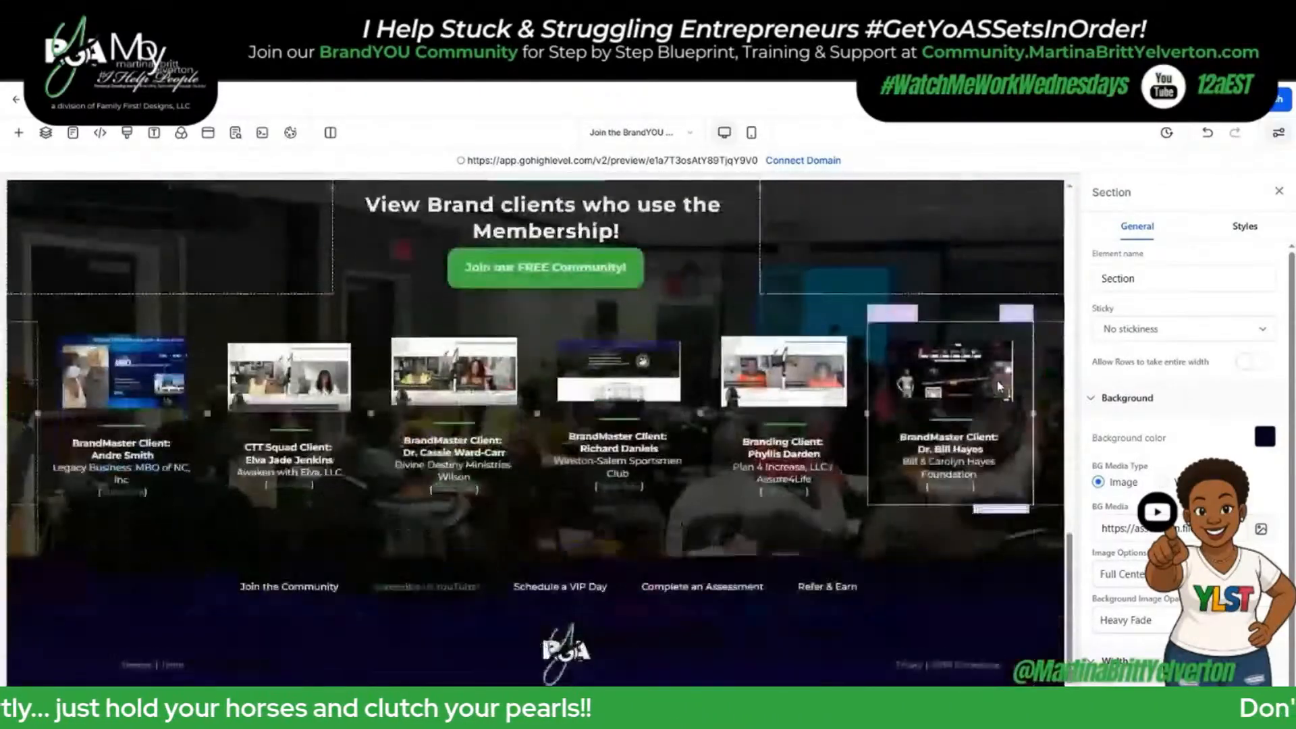
pyautogui.click(627, 138)
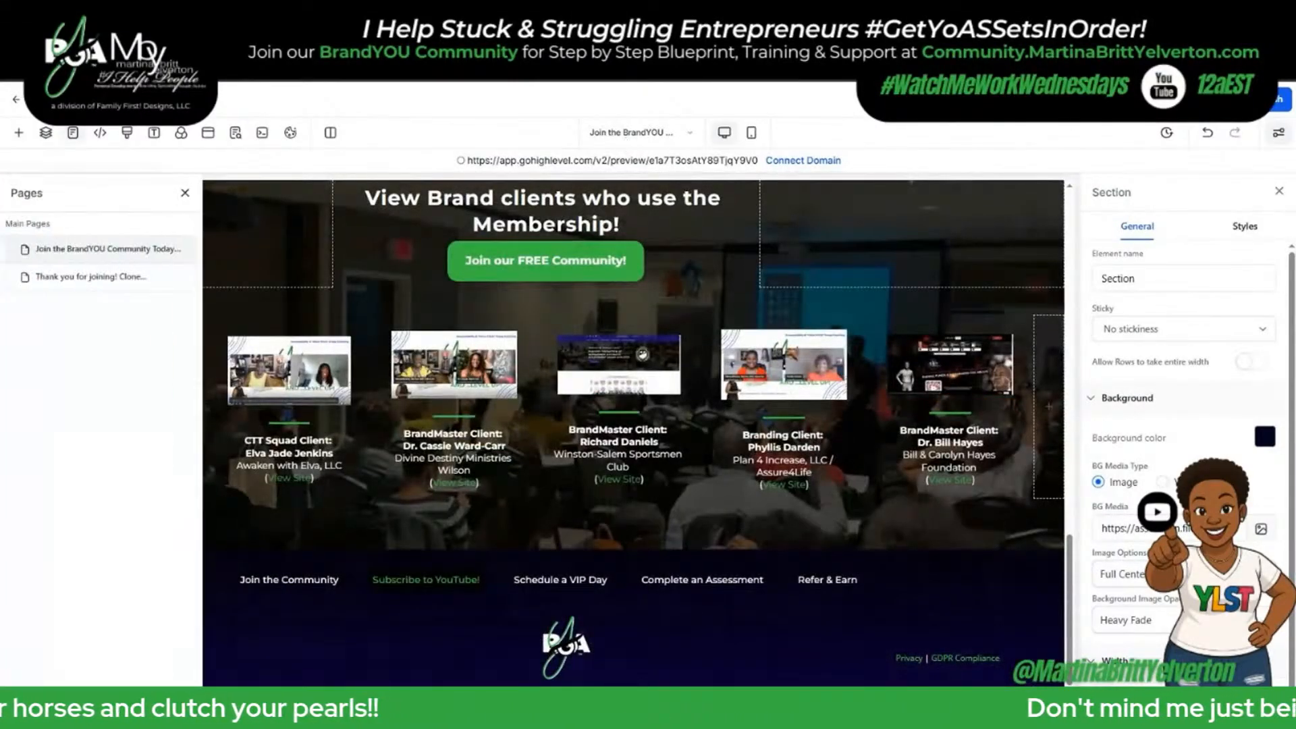
pyautogui.scroll(10, 837, 249)
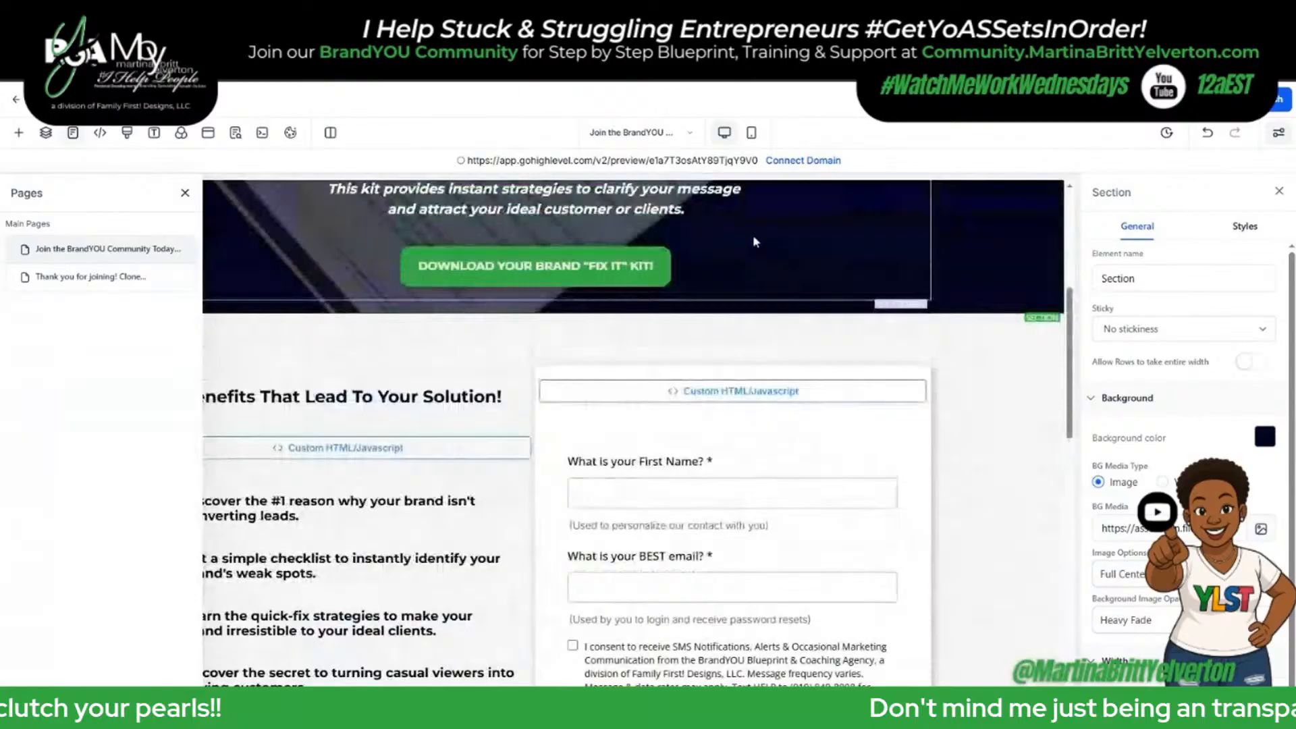
pyautogui.click(184, 193)
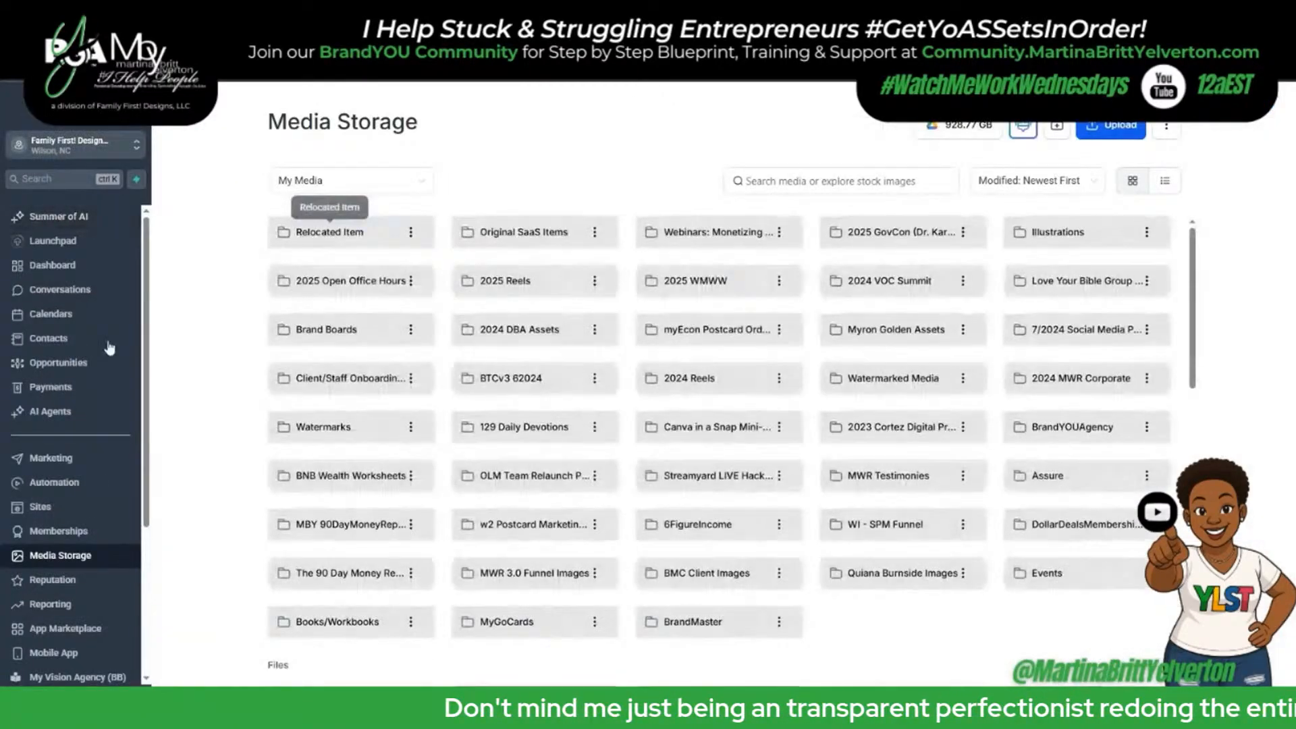
# Go to the account's Sites area and show the recent forms.
pyautogui.click(39, 506)
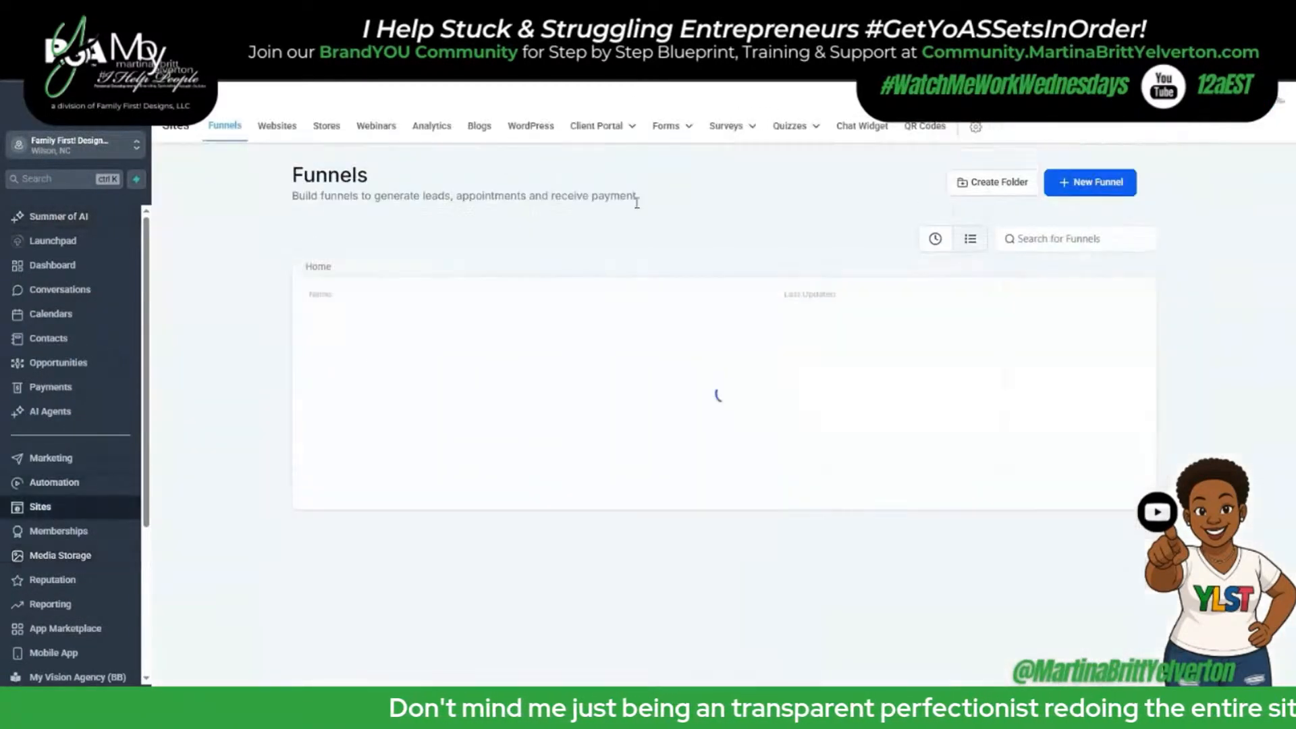
pyautogui.moveTo(666, 125)
pyautogui.click(648, 155)
pyautogui.click(917, 258)
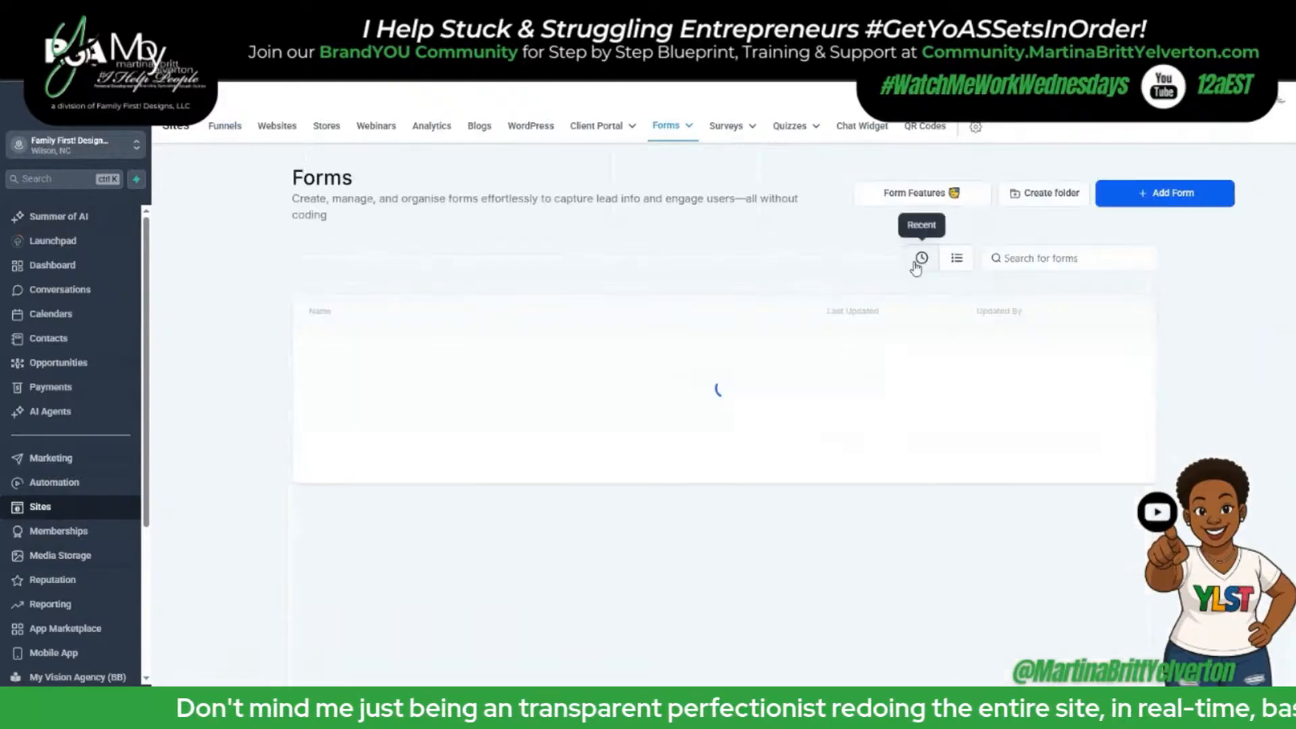
# Duplicate the BrandYOU Community Funnel form under the name BrandYOU ER "Fix It" Kit Funnel - Form.
pyautogui.click(1115, 503)
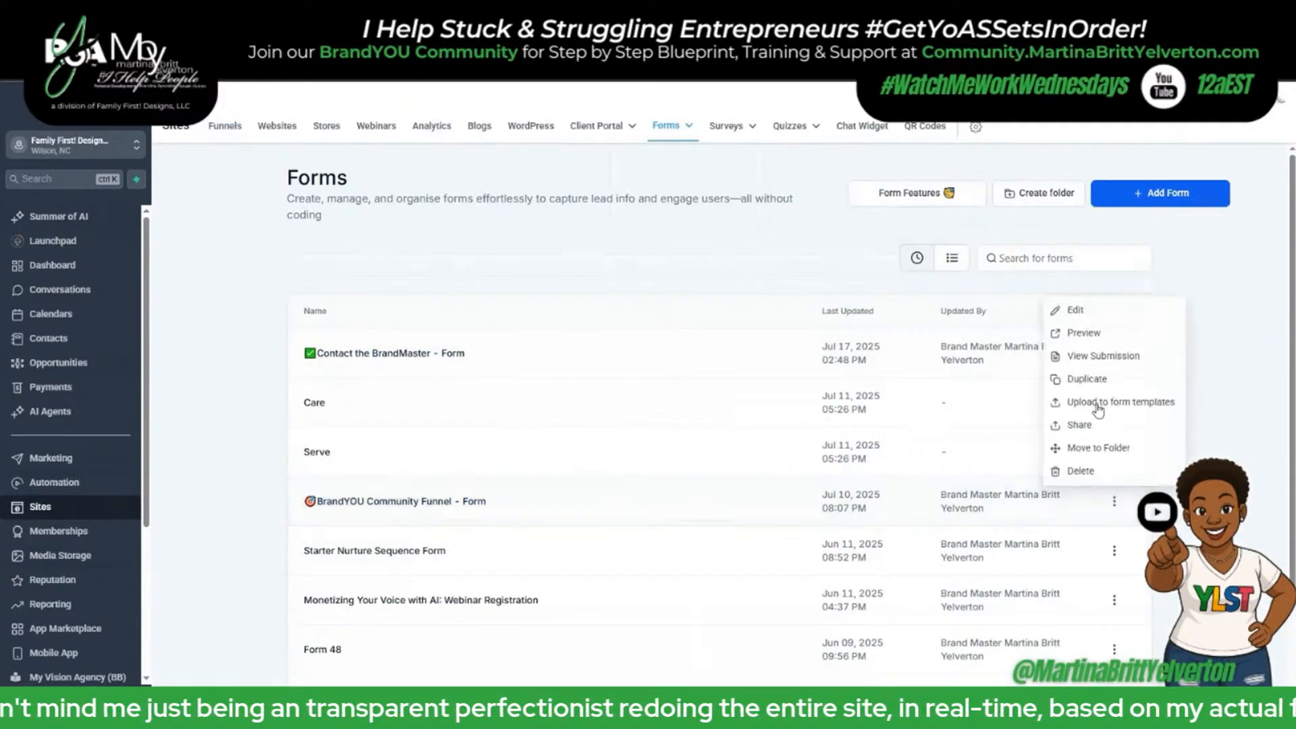
pyautogui.click(1078, 376)
pyautogui.moveTo(554, 431); pyautogui.dragTo(605, 432)
pyautogui.write('ER "Fix It" Kit Funnel - Form Copy')
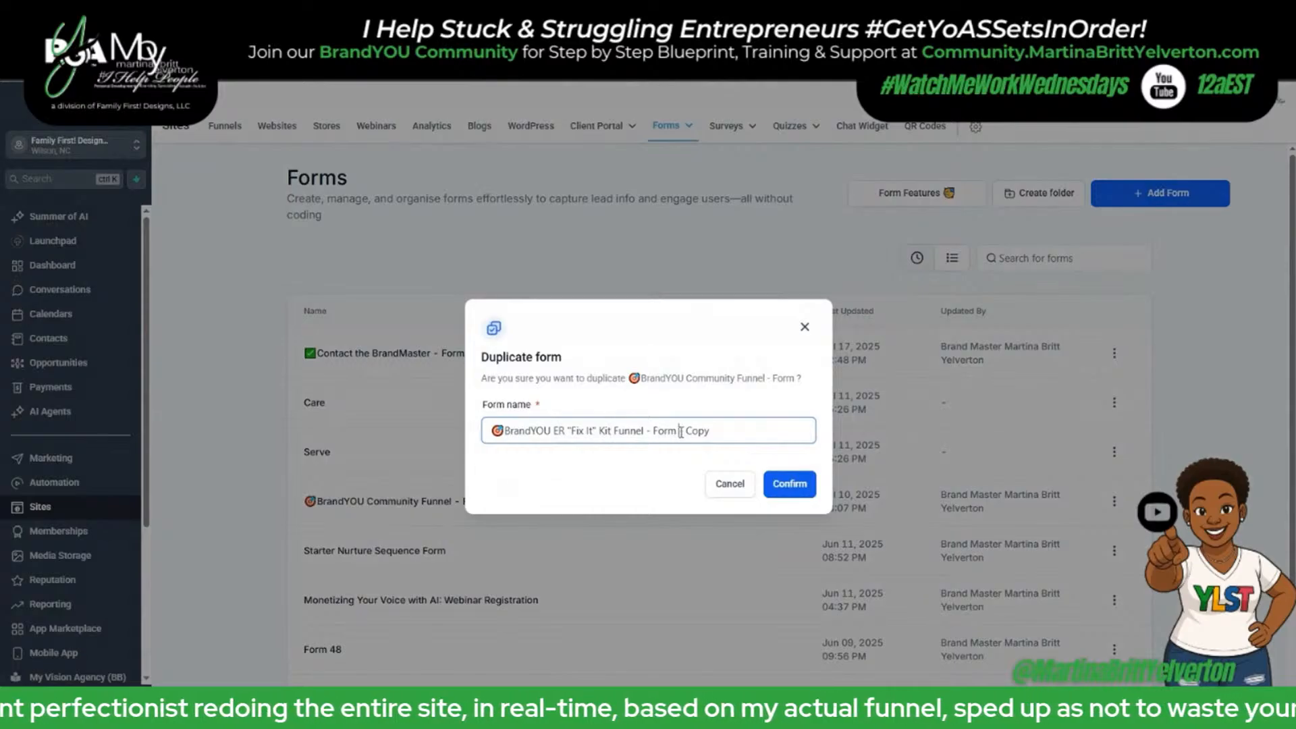
pyautogui.moveTo(677, 430); pyautogui.dragTo(712, 431)
pyautogui.press('BackSpace')
pyautogui.hotkey('ctrl', 'a')
pyautogui.click(790, 483)
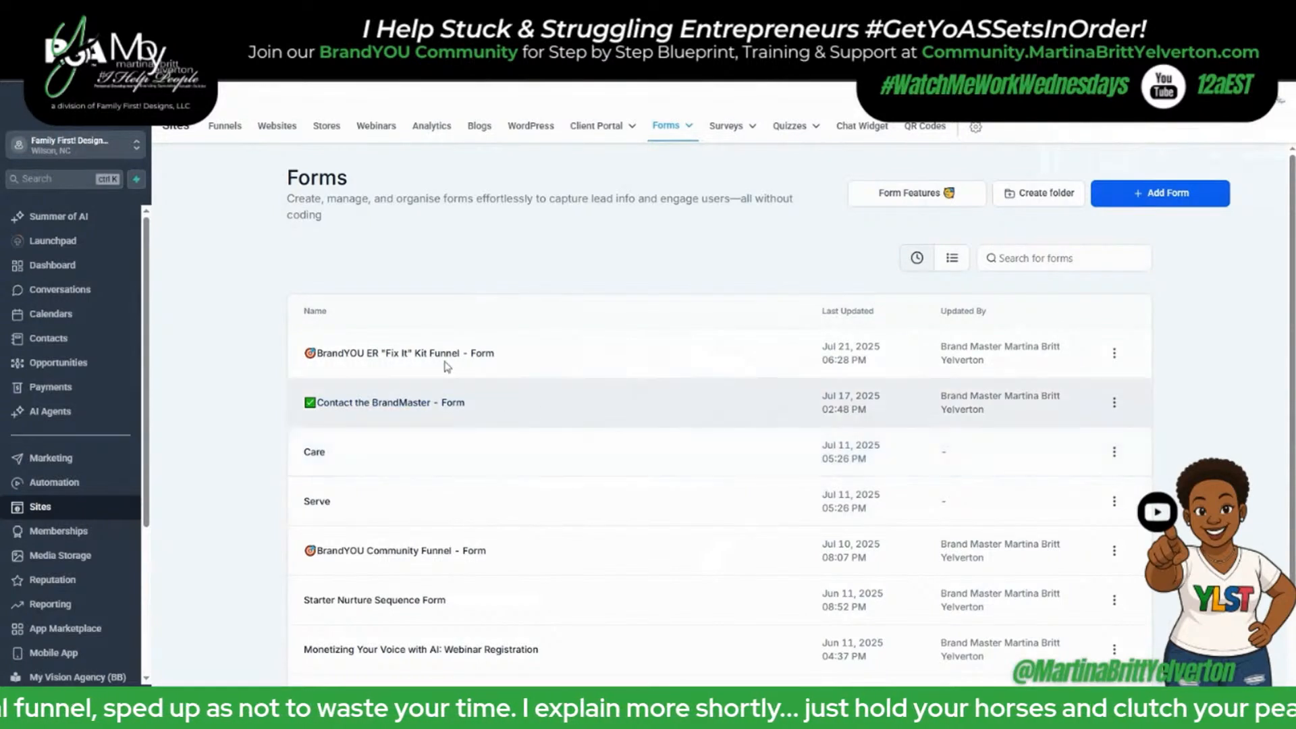
# In the duplicated form, add a phone field between first name and email, with label and placeholder "Mobile Phone".
pyautogui.click(438, 358)
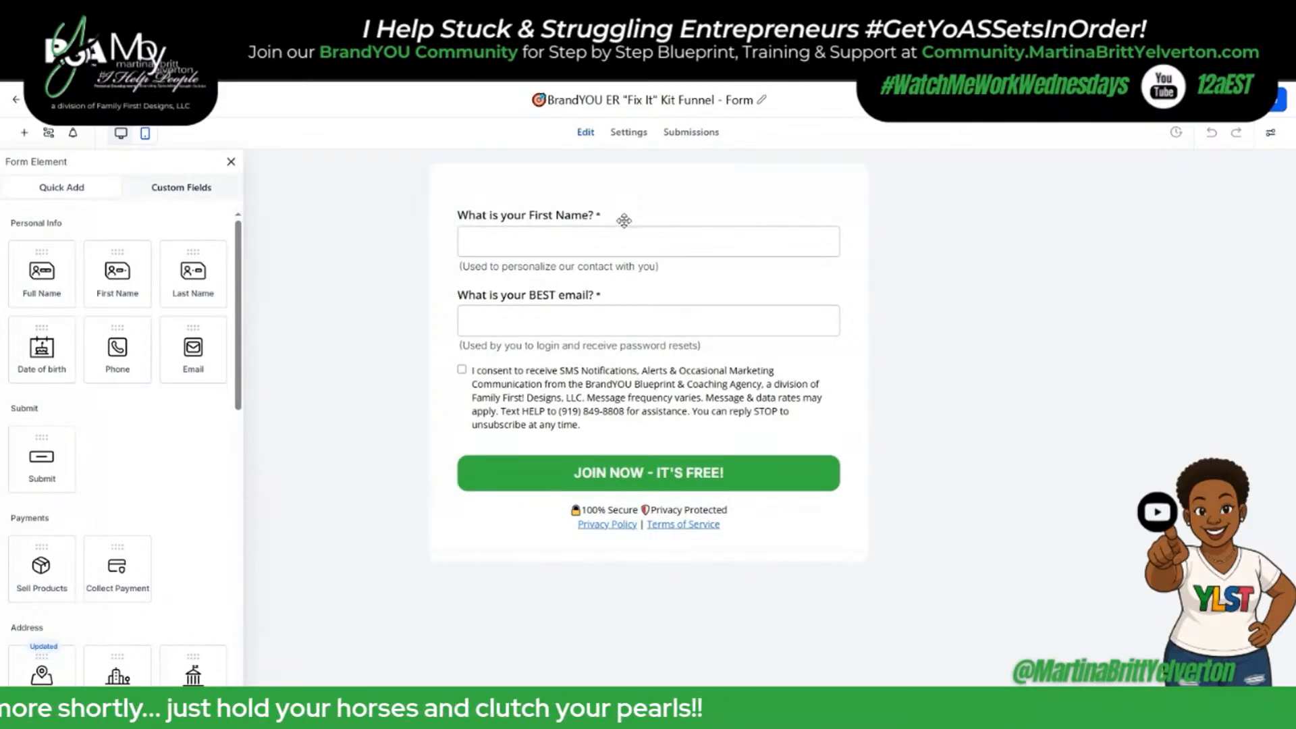
pyautogui.moveTo(106, 346); pyautogui.dragTo(493, 317)
pyautogui.click(1075, 252)
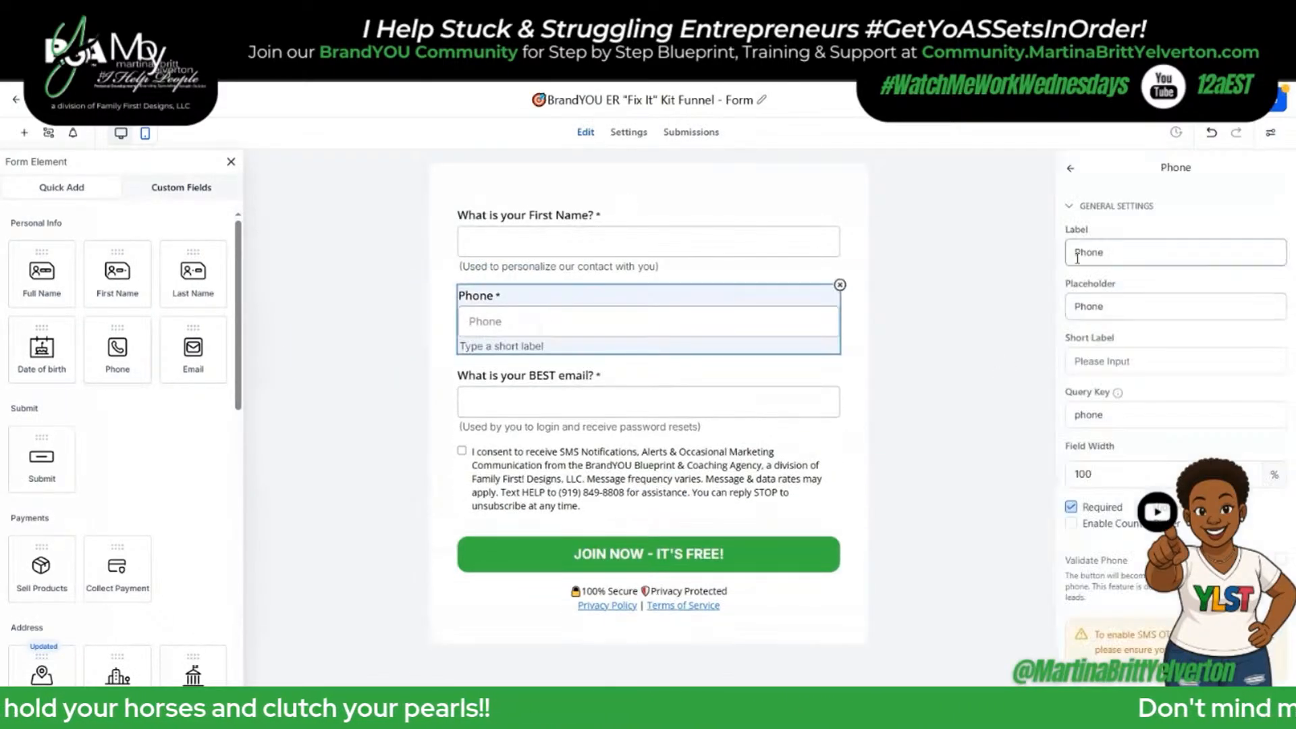
pyautogui.write('Mobile')
pyautogui.click(1074, 307)
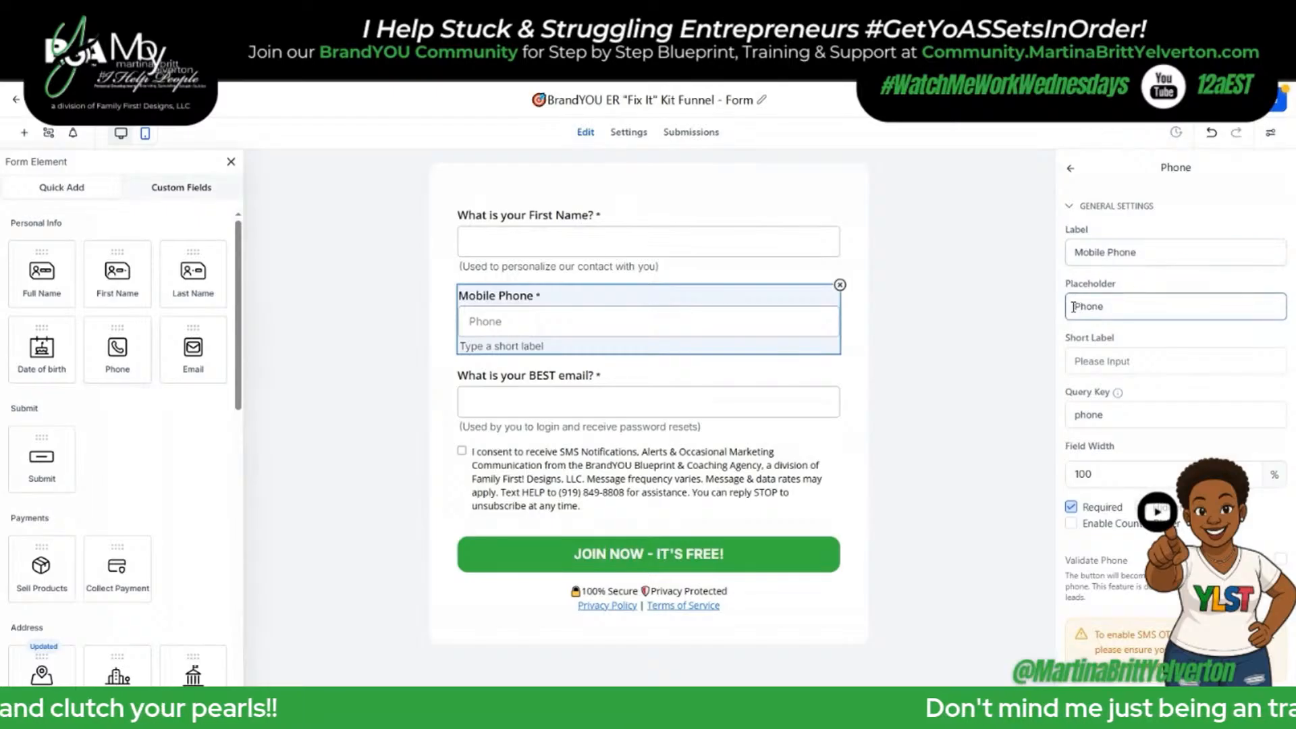
pyautogui.write('Mobile')
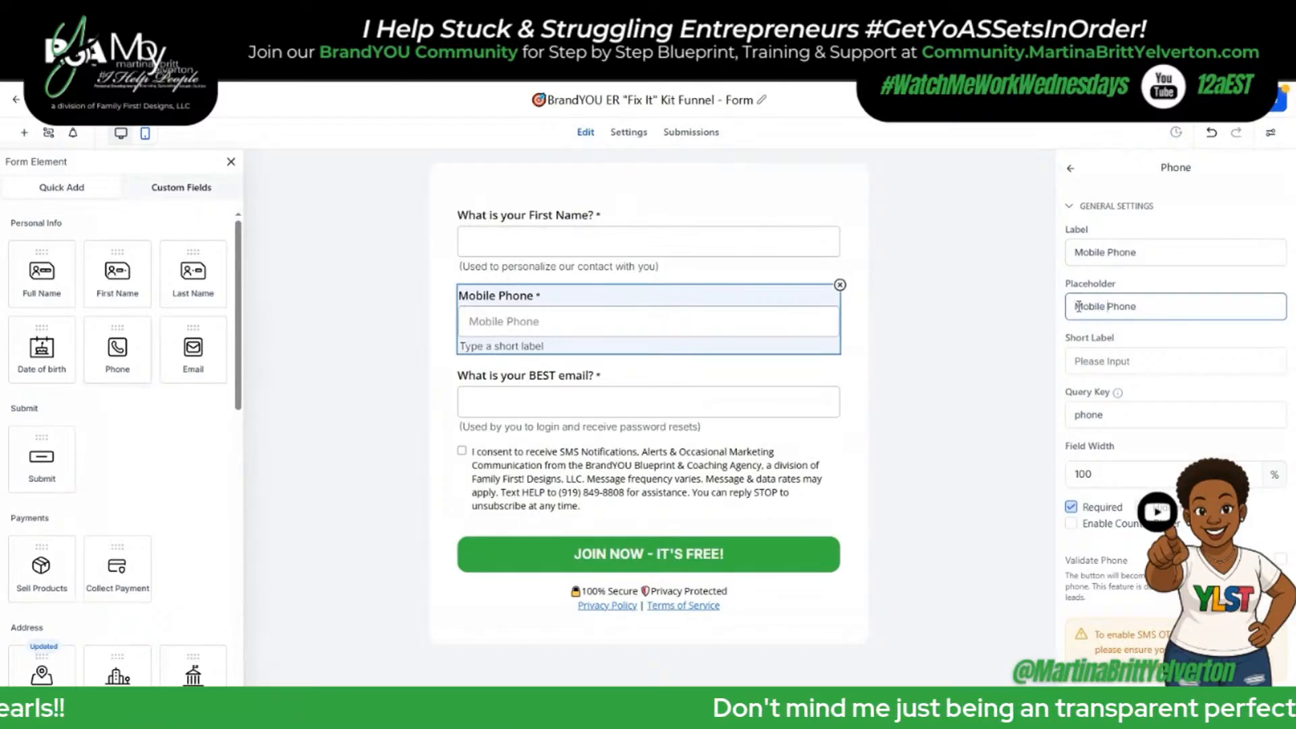
# Enable the phone field's country option and phone validation, and set its query key to "mobile phone".
pyautogui.click(1072, 525)
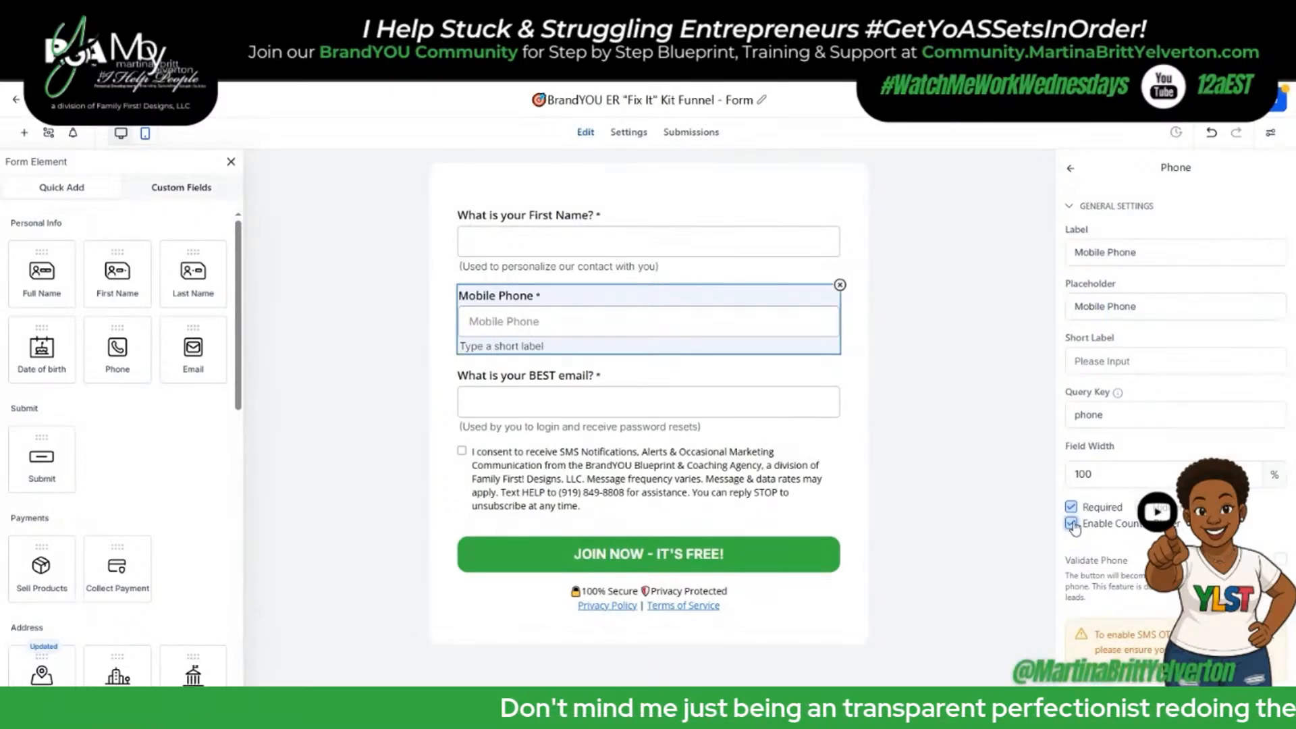
pyautogui.click(1071, 415)
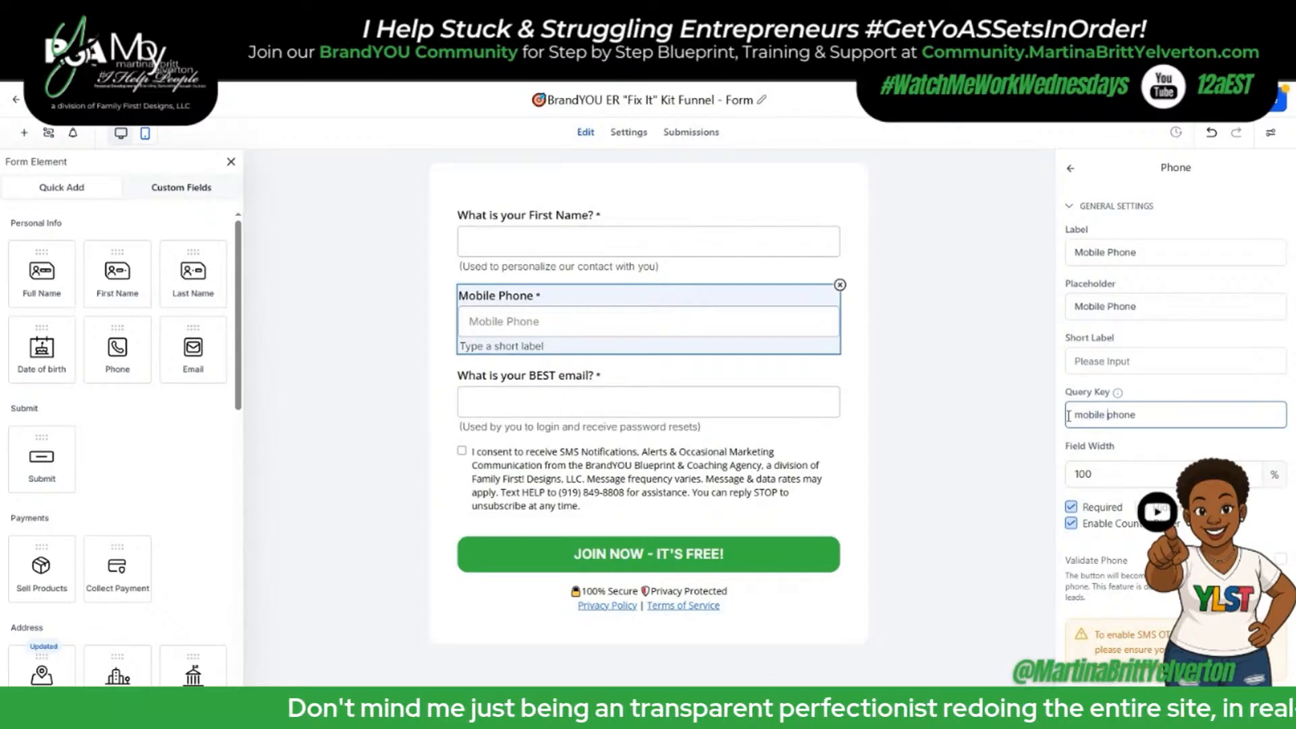
pyautogui.click(1280, 559)
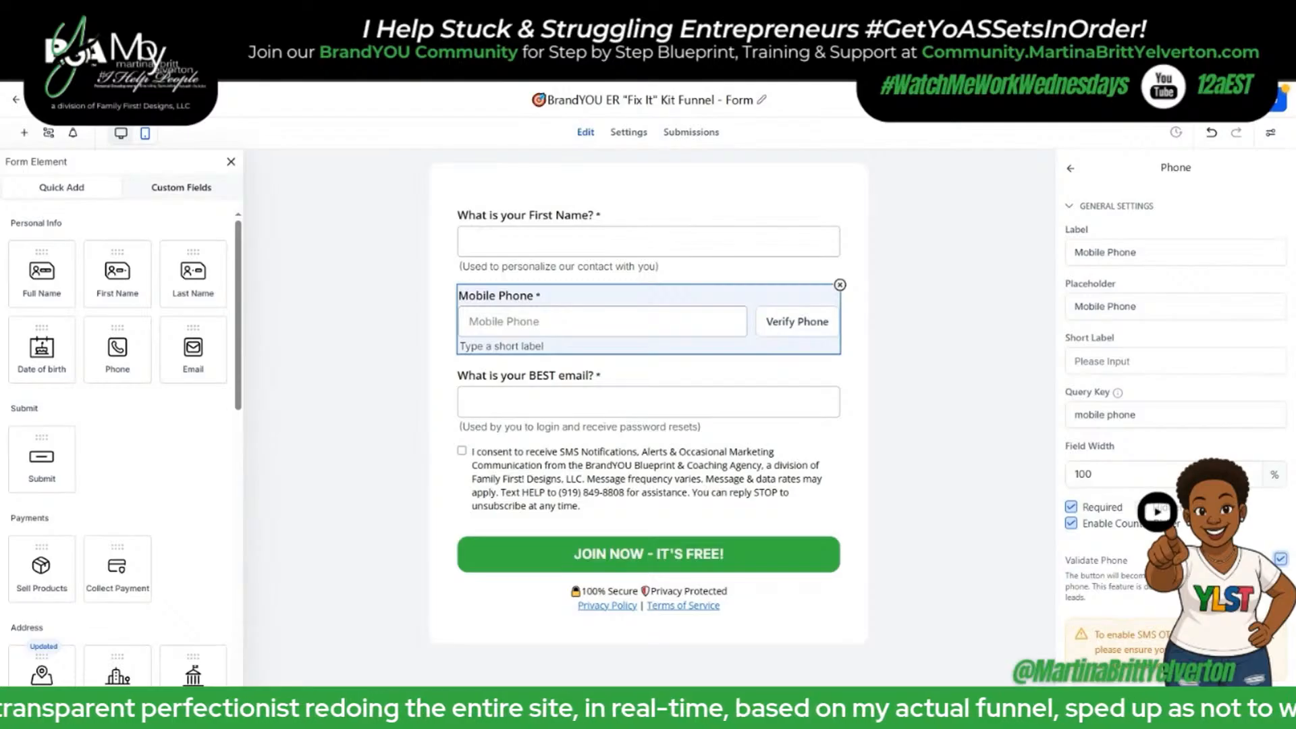
# Set the phone field's short label to "(Used to confirm receipt of ER "Fix It" Kit access/reminders)".
pyautogui.click(1113, 363)
pyautogui.write('(Used to confirm receipt of ER "Fix It')
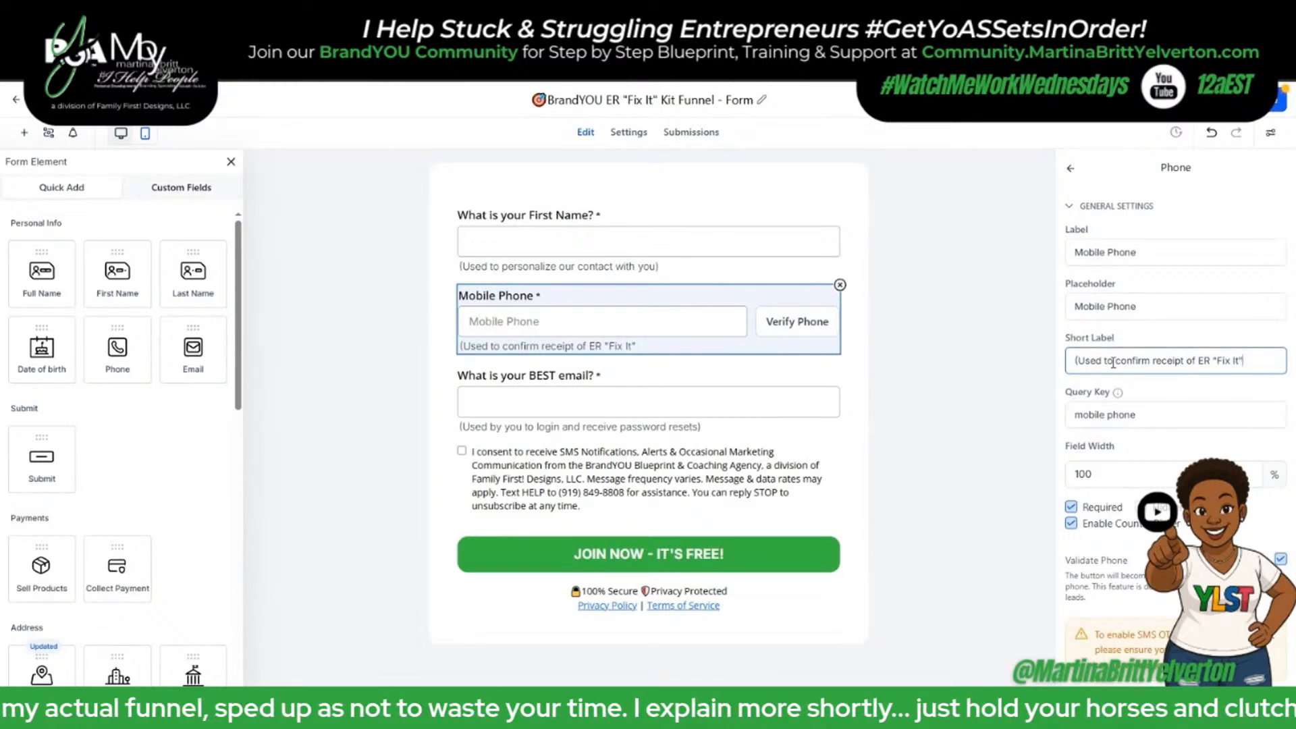
pyautogui.write(' Kit access')
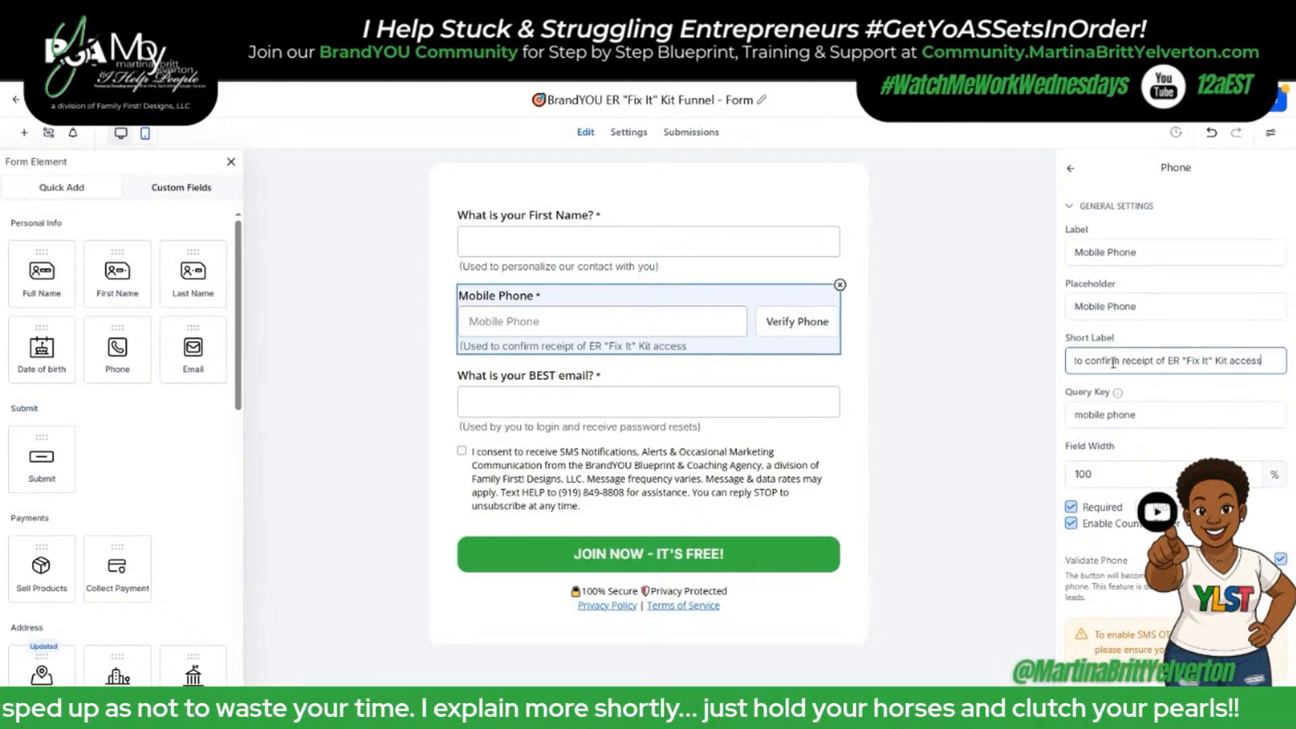
pyautogui.write('/reminders.)')
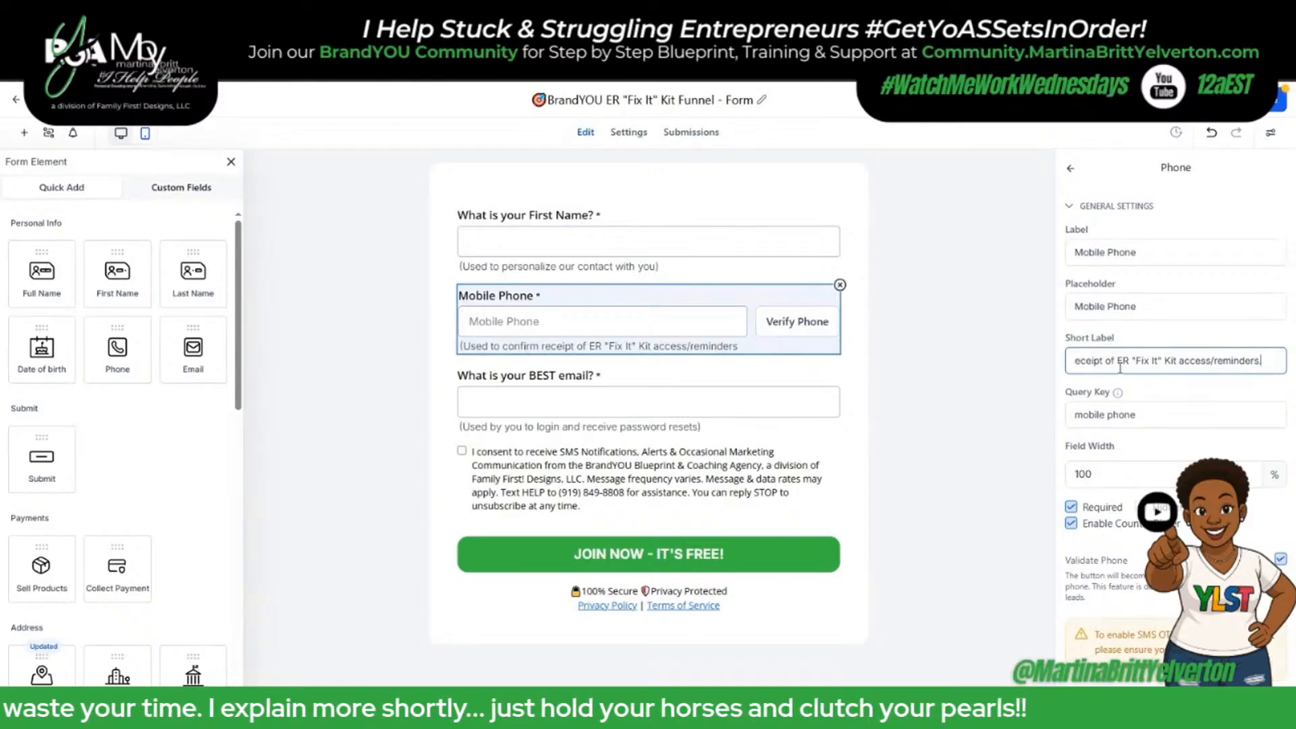
pyautogui.press('BackSpace')
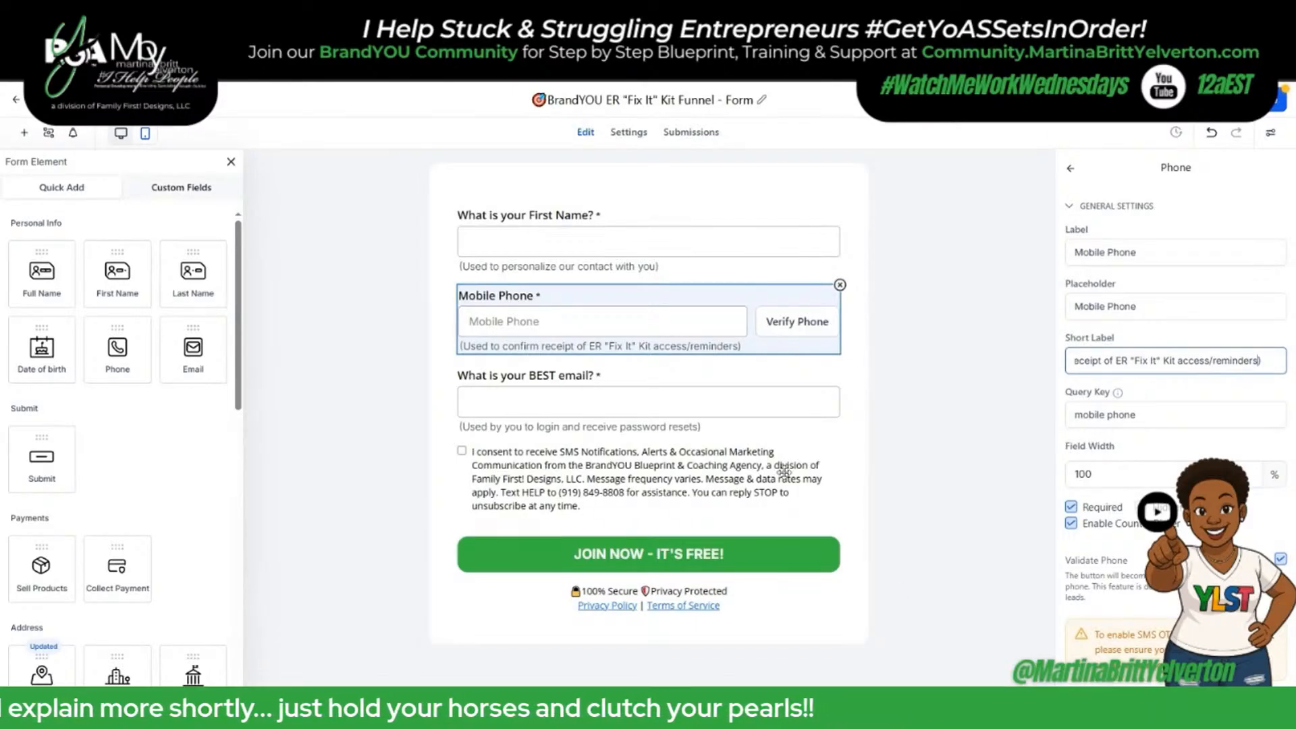
# Change the form's submit button text to "ACCESS YOUR DOWNLOAD - IT'S FREE!".
pyautogui.click(734, 548)
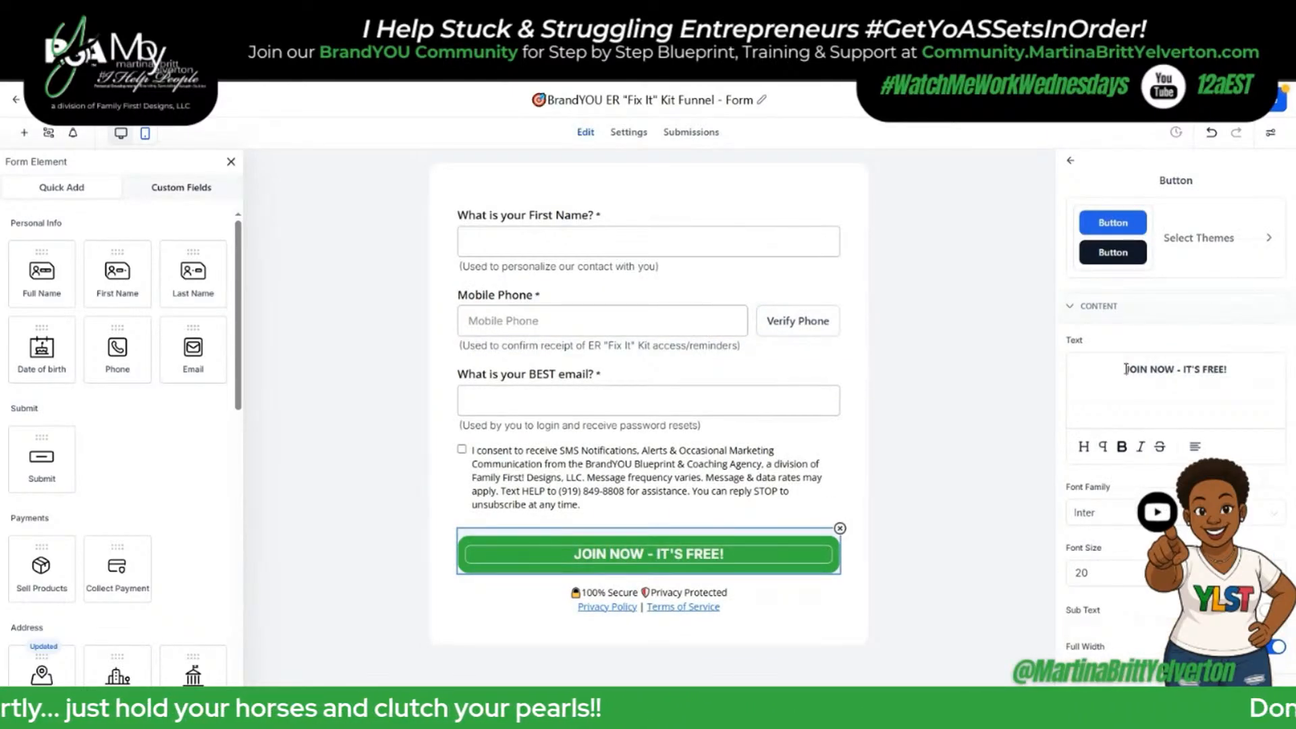
pyautogui.write('Acces')
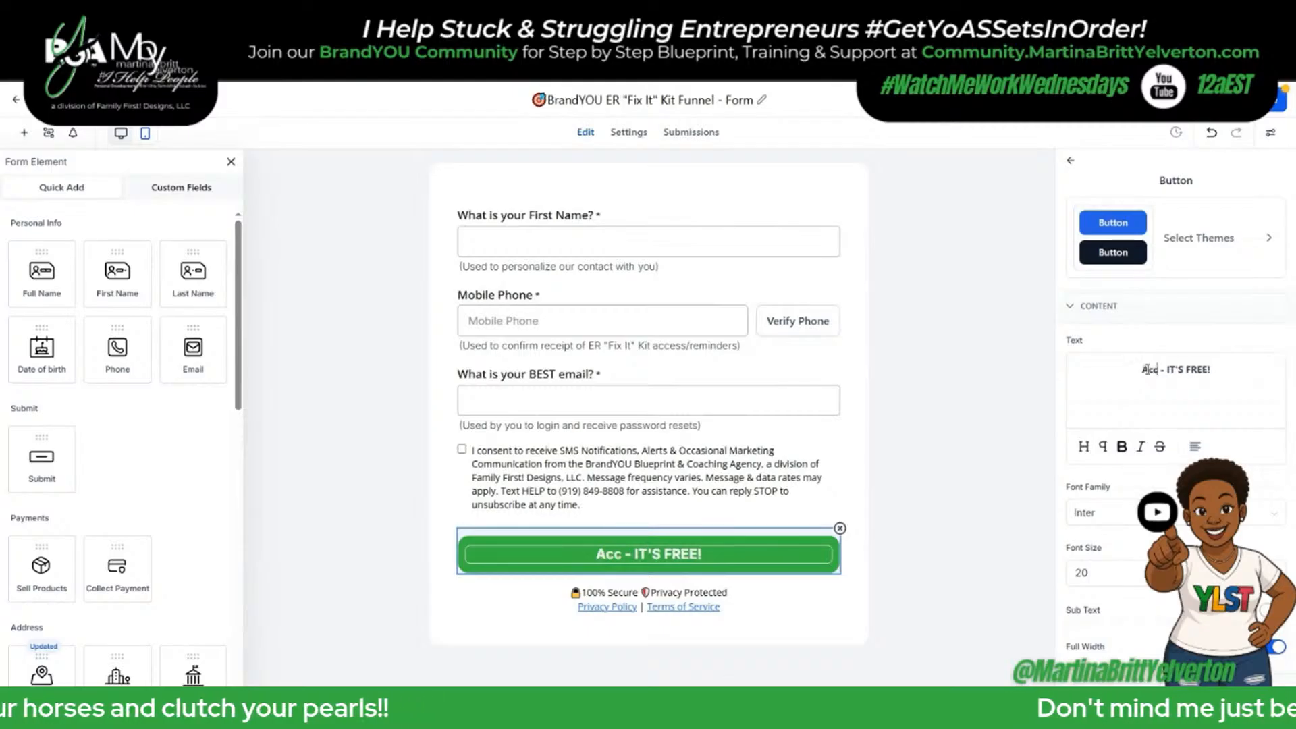
pyautogui.press('BackSpace')
pyautogui.press('BackSpace')
pyautogui.press('BackSpace')
pyautogui.press('BackSpace')
pyautogui.write('CCESS YOUR DOWNLOAD')
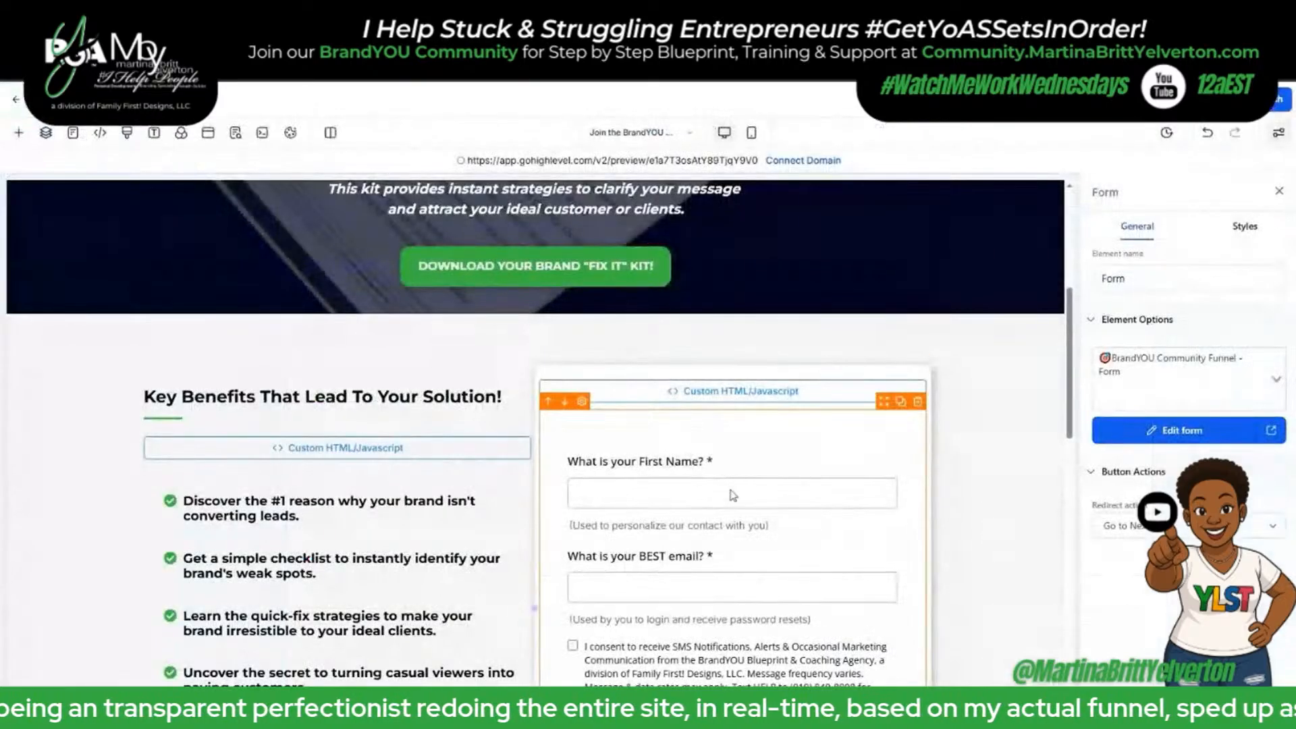
# Reopen the funnel's Join Today page for editing and switch its form to BrandYOU ER "Fix It" Kit Funnel - Form.
pyautogui.click(1174, 379)
pyautogui.click(1174, 385)
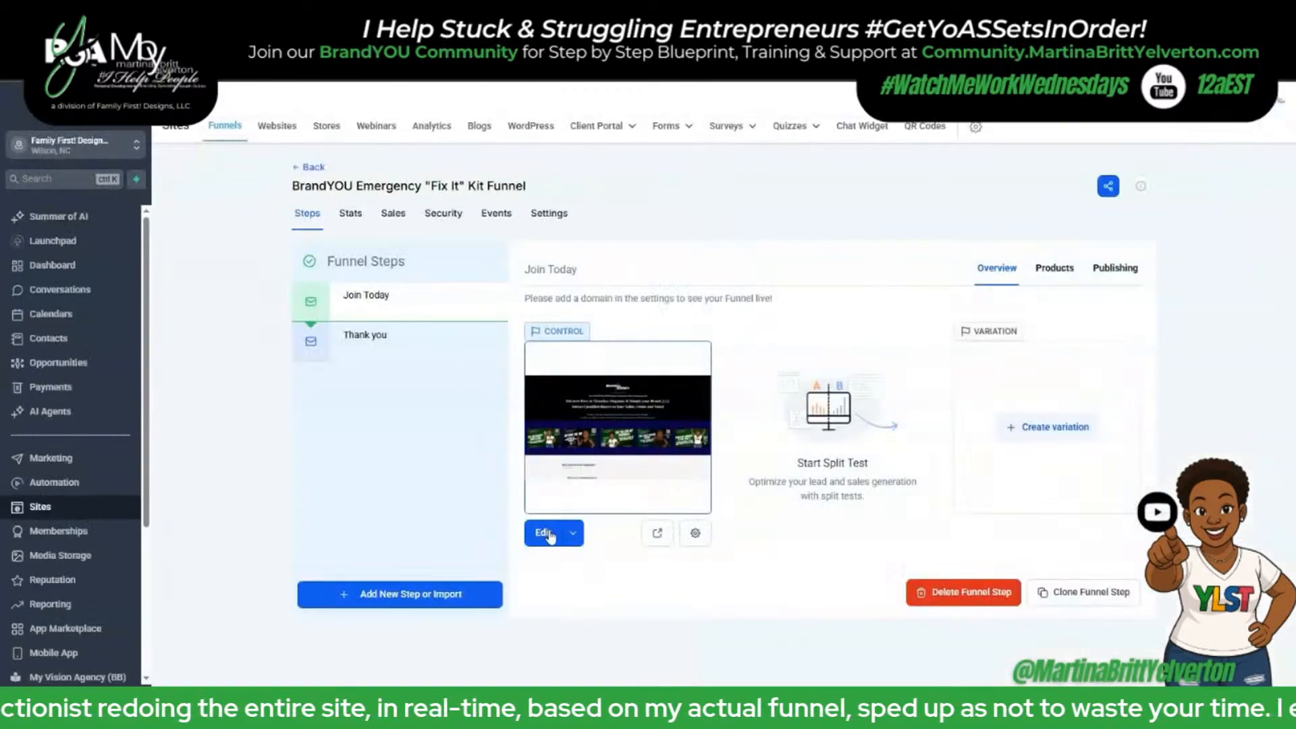
pyautogui.click(546, 534)
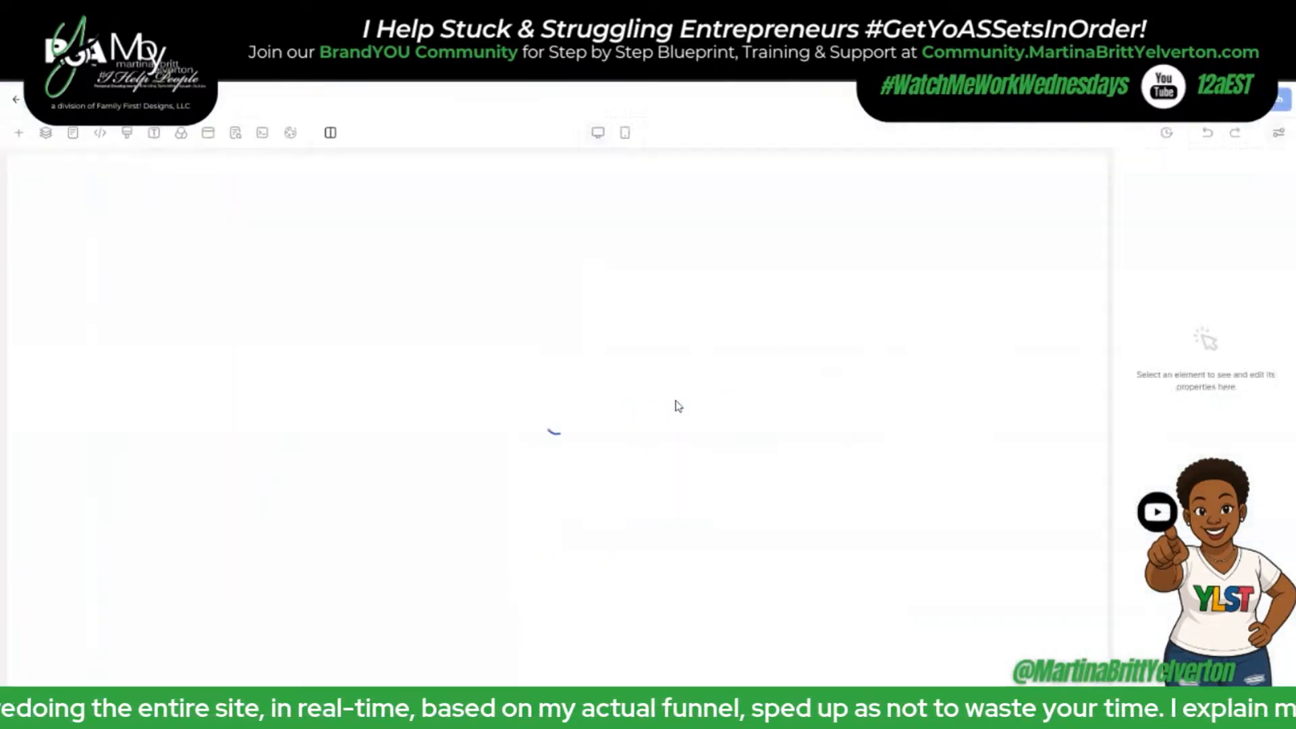
pyautogui.scroll(-8, 680, 401)
pyautogui.click(776, 376)
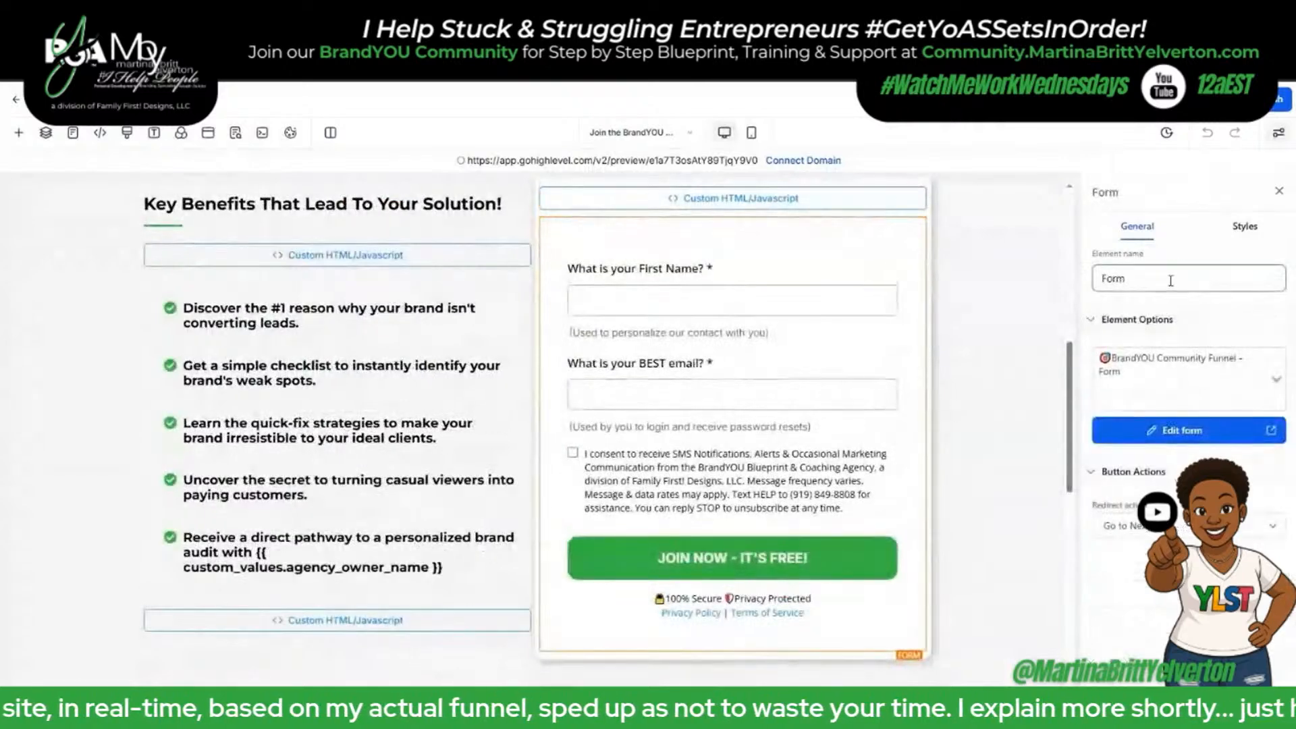
pyautogui.click(1173, 368)
pyautogui.scroll(-2, 1160, 400)
pyautogui.click(1161, 398)
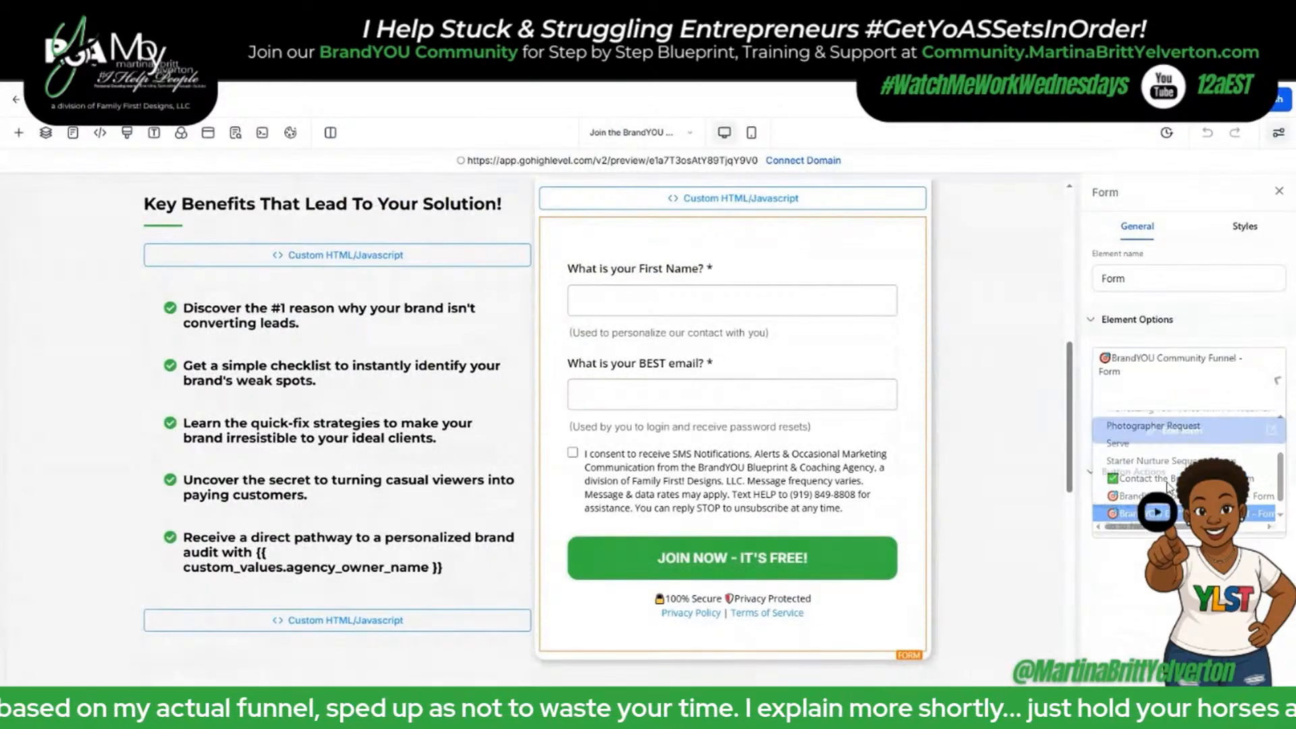
pyautogui.scroll(-3, 681, 368)
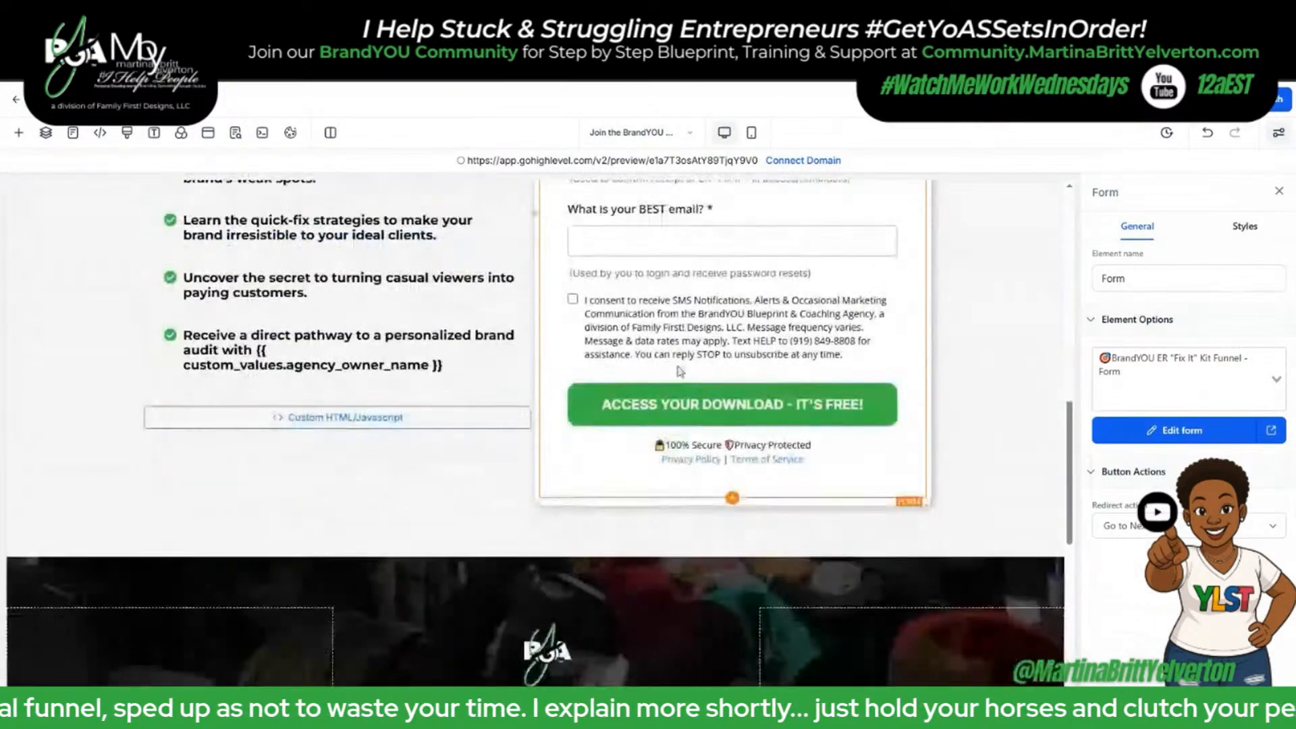
# Check the page's SEO meta data and preview, and remove the countdown custom code element above the opt-in form.
pyautogui.scroll(5, 681, 368)
pyautogui.click(235, 133)
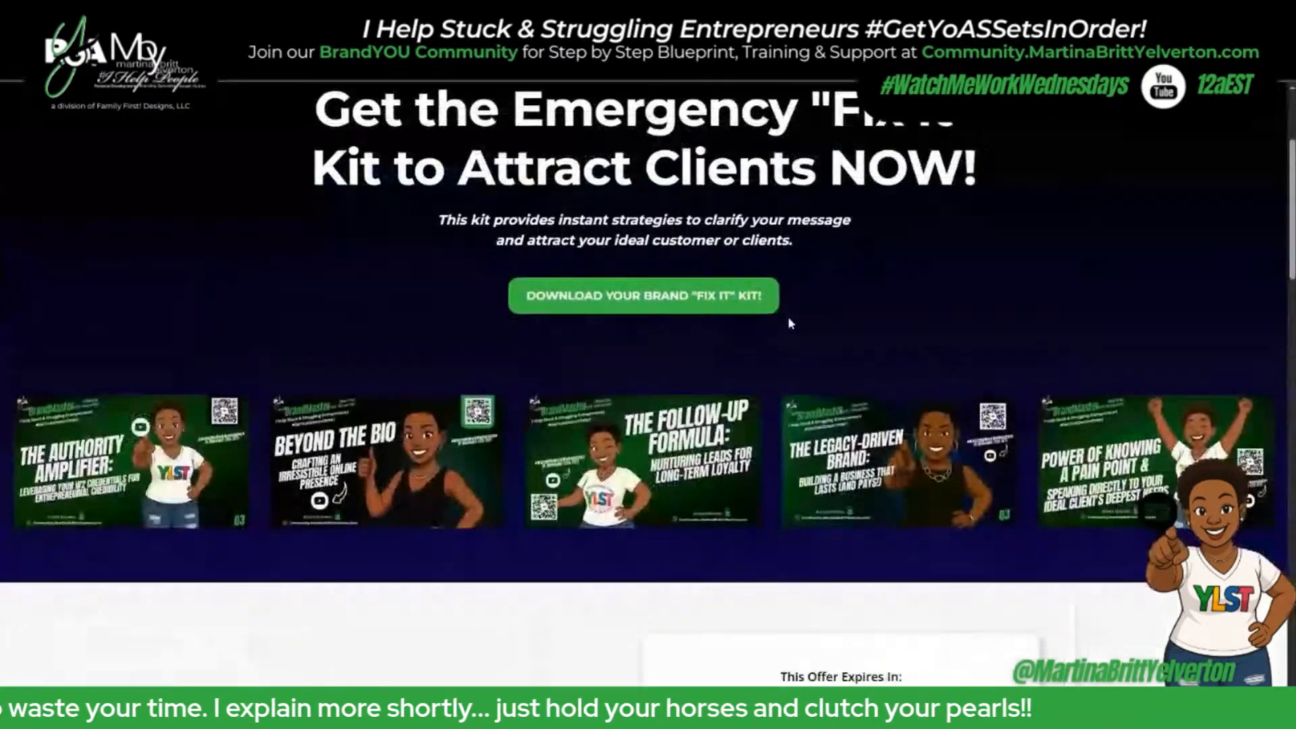
pyautogui.scroll(-3, 791, 313)
pyautogui.scroll(3, 792, 313)
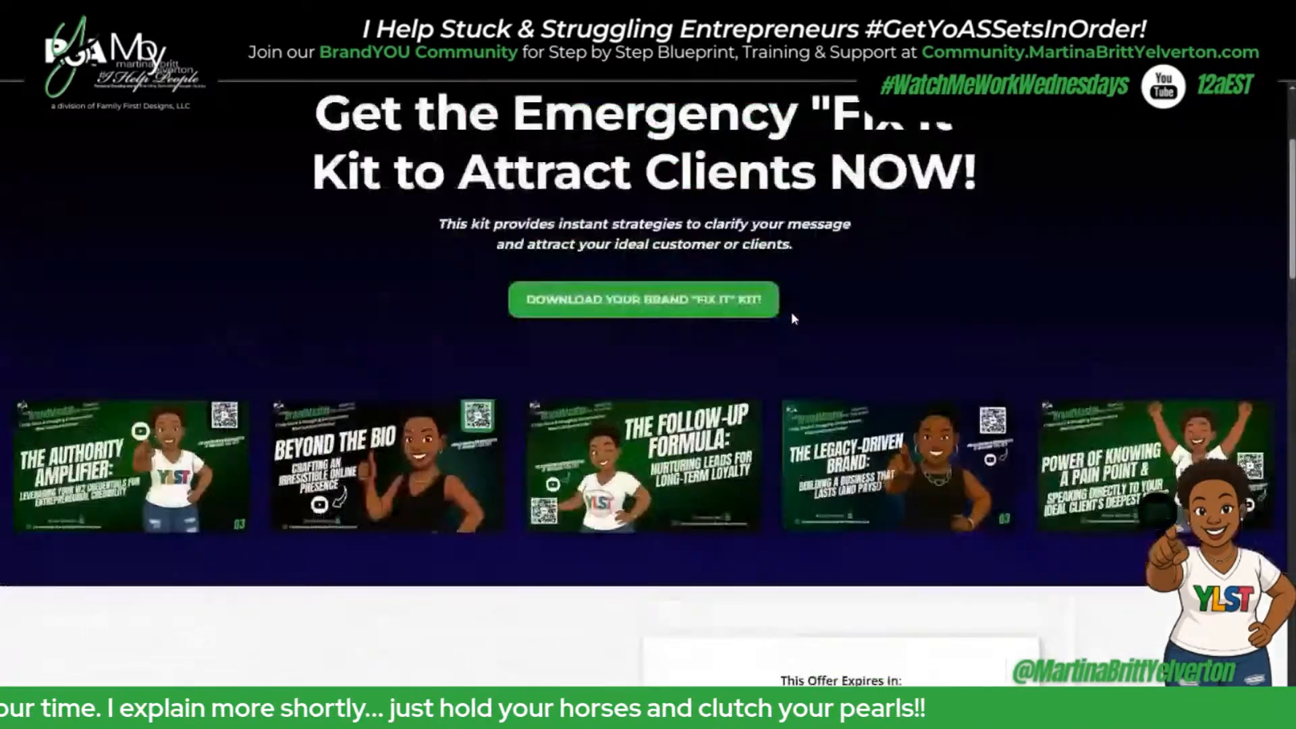
pyautogui.scroll(3, 793, 318)
pyautogui.click(533, 15)
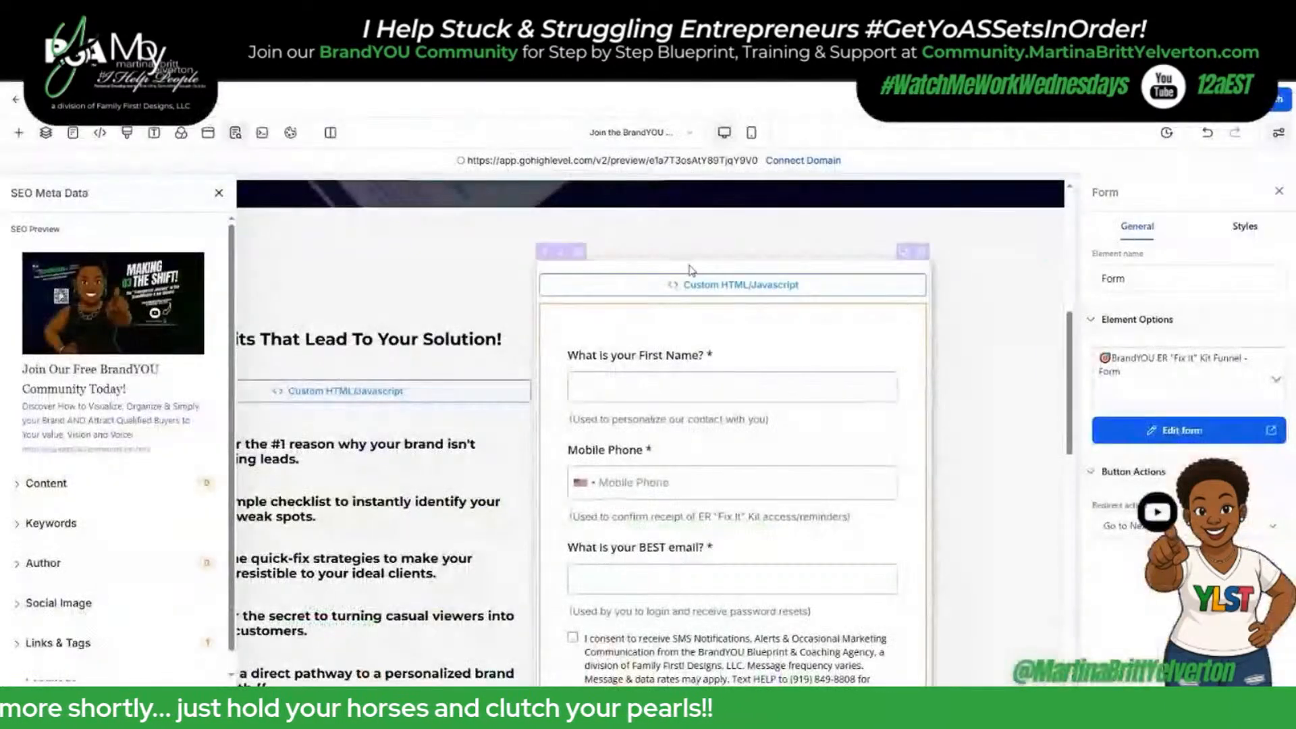
pyautogui.click(219, 195)
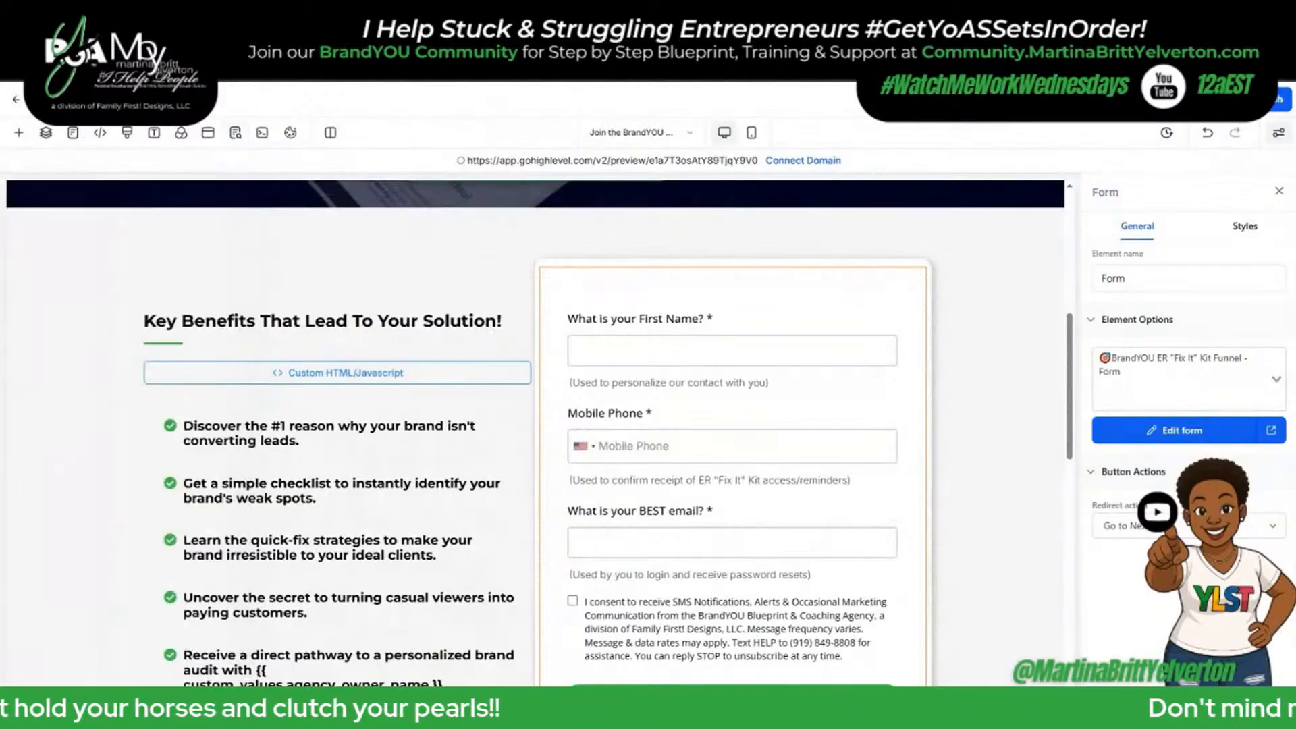
# Review the lower sections in the editor and check the hero and form areas in the page preview.
pyautogui.scroll(-15, 783, 448)
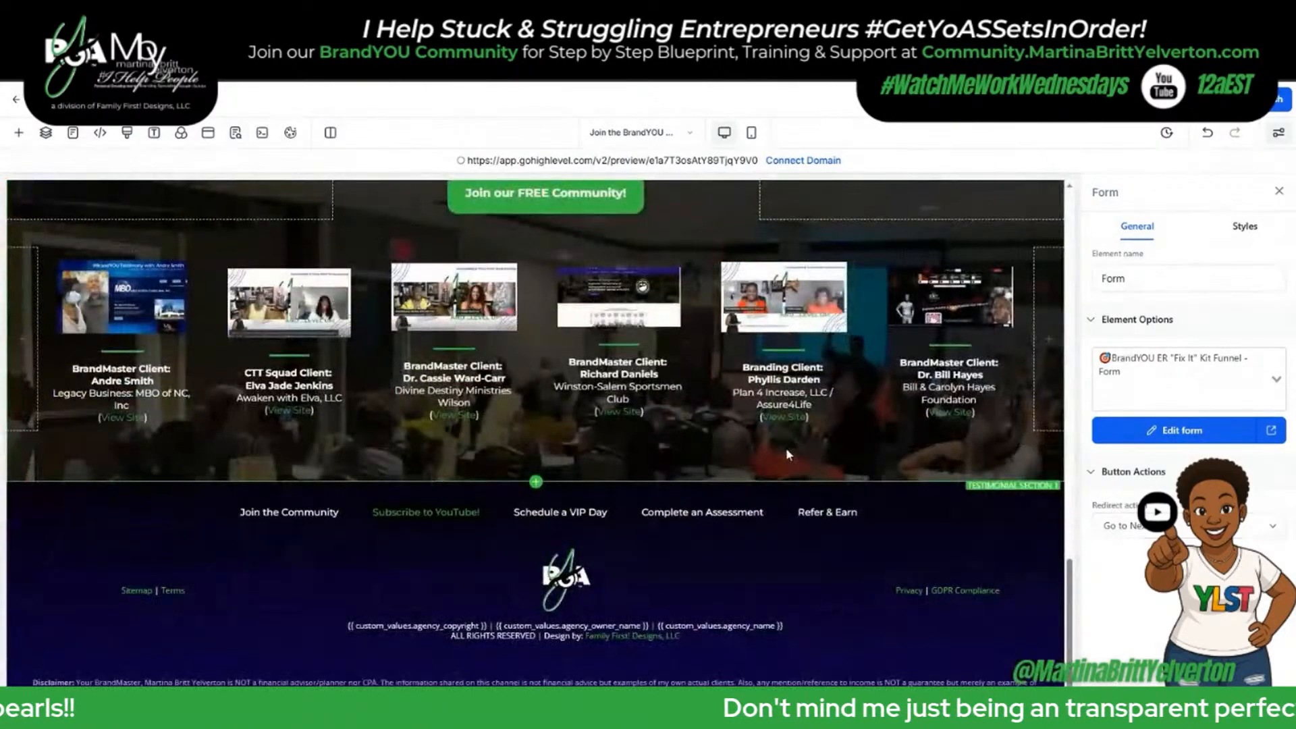
pyautogui.click(681, 15)
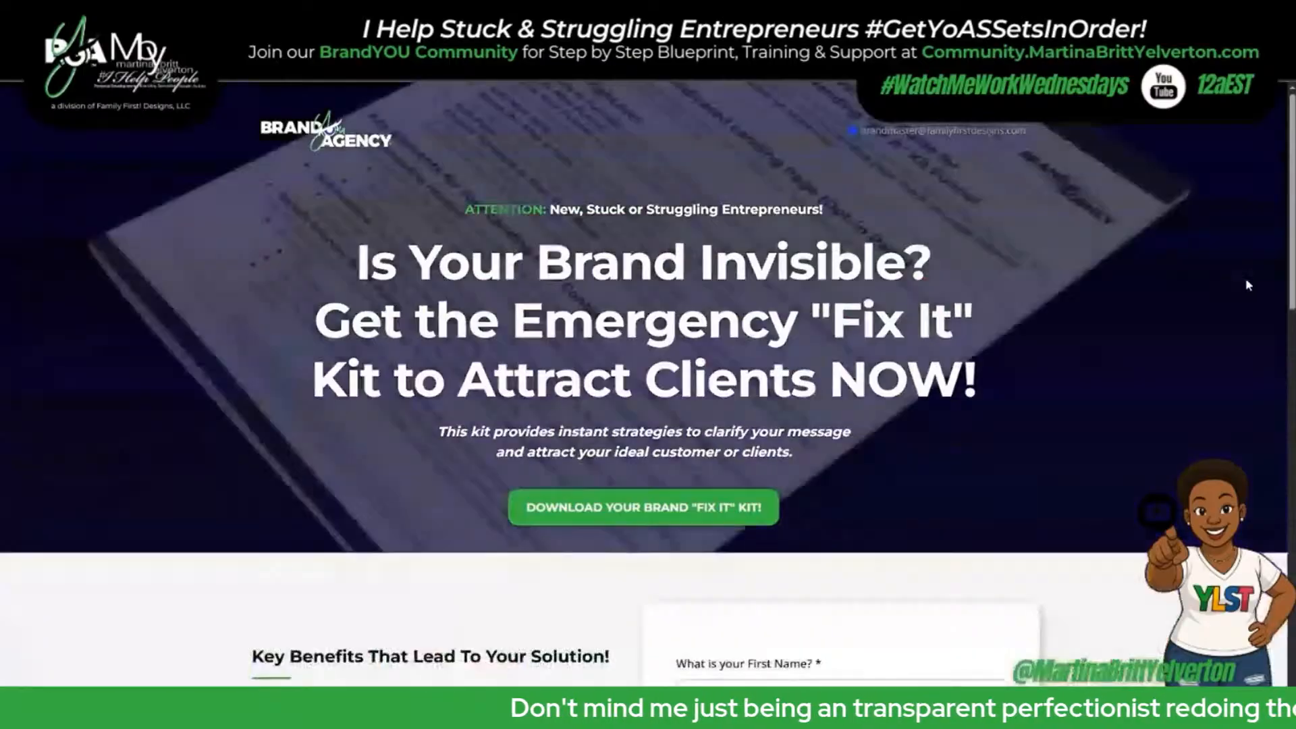
pyautogui.scroll(-7, 1186, 345)
pyautogui.scroll(7, 1185, 350)
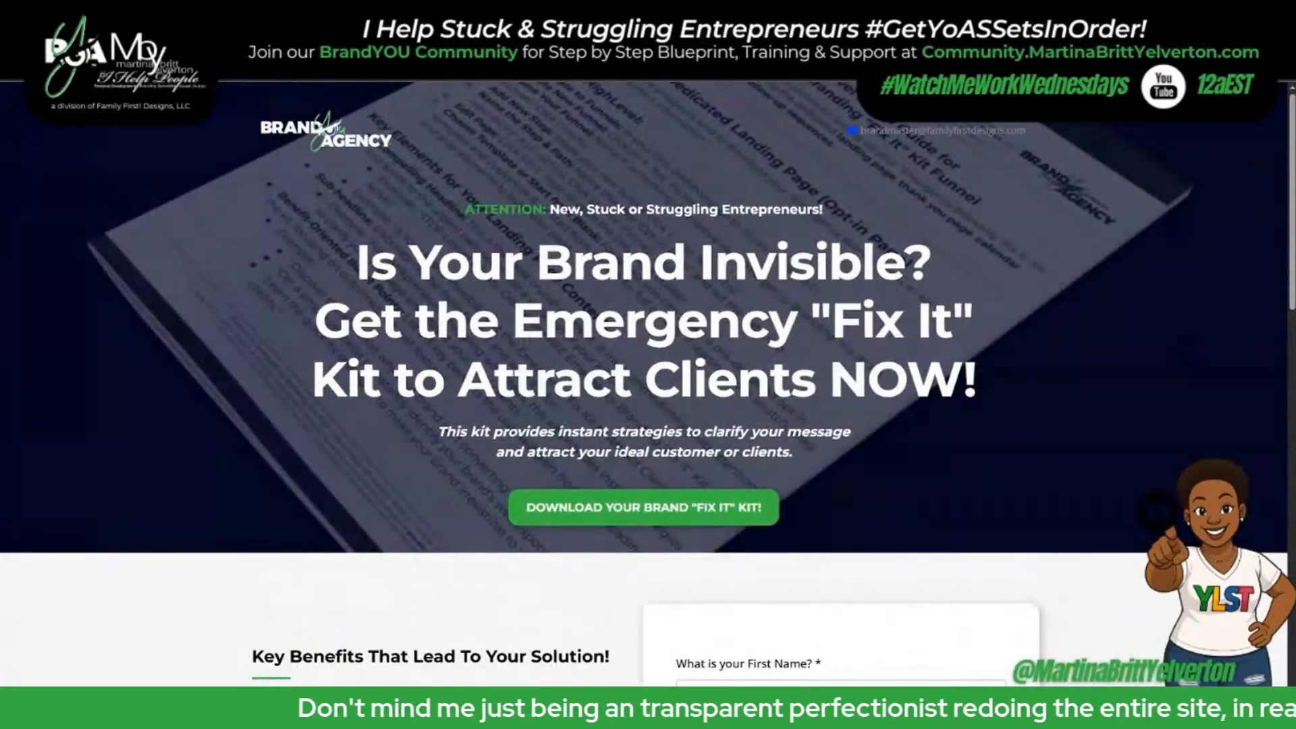
pyautogui.click(682, 15)
# Give the hero's main headline a text shadow with X 3 px, Y 3 px and blur 9 px.
pyautogui.scroll(15, 683, 298)
pyautogui.click(712, 379)
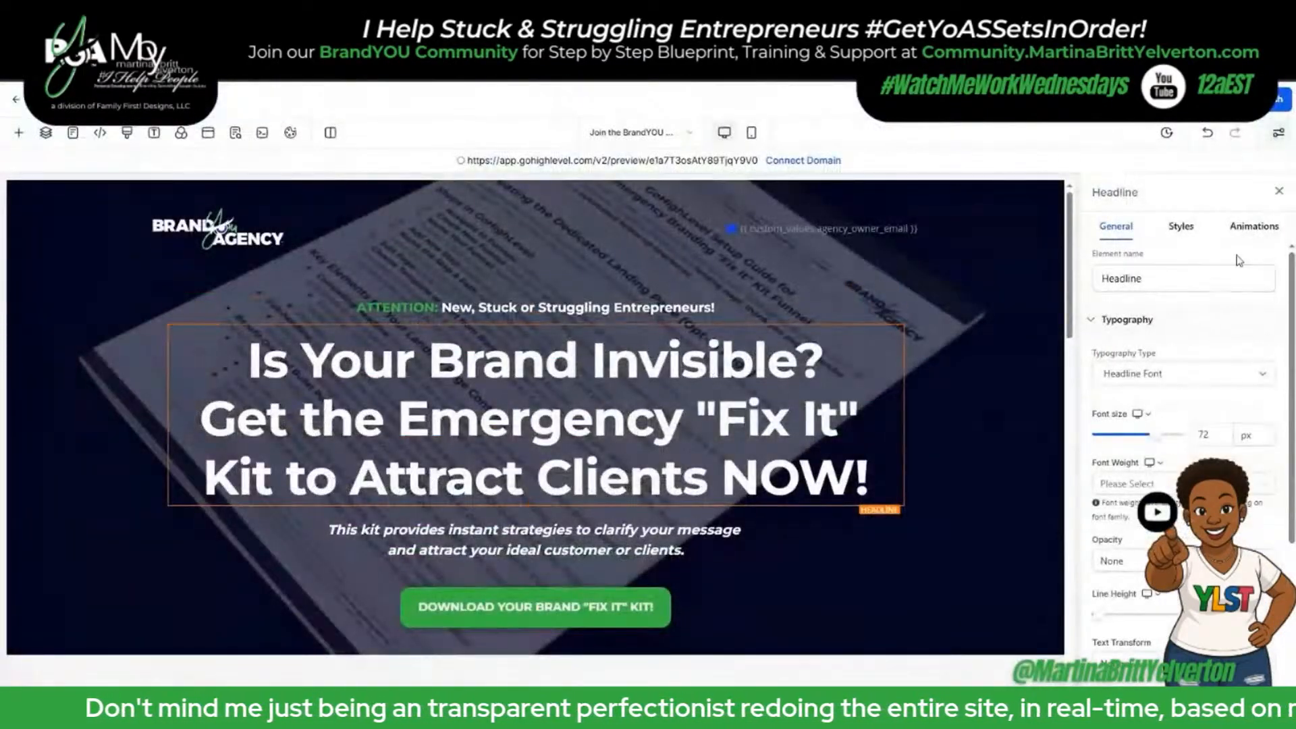
pyautogui.click(1181, 226)
pyautogui.scroll(-5, 1209, 405)
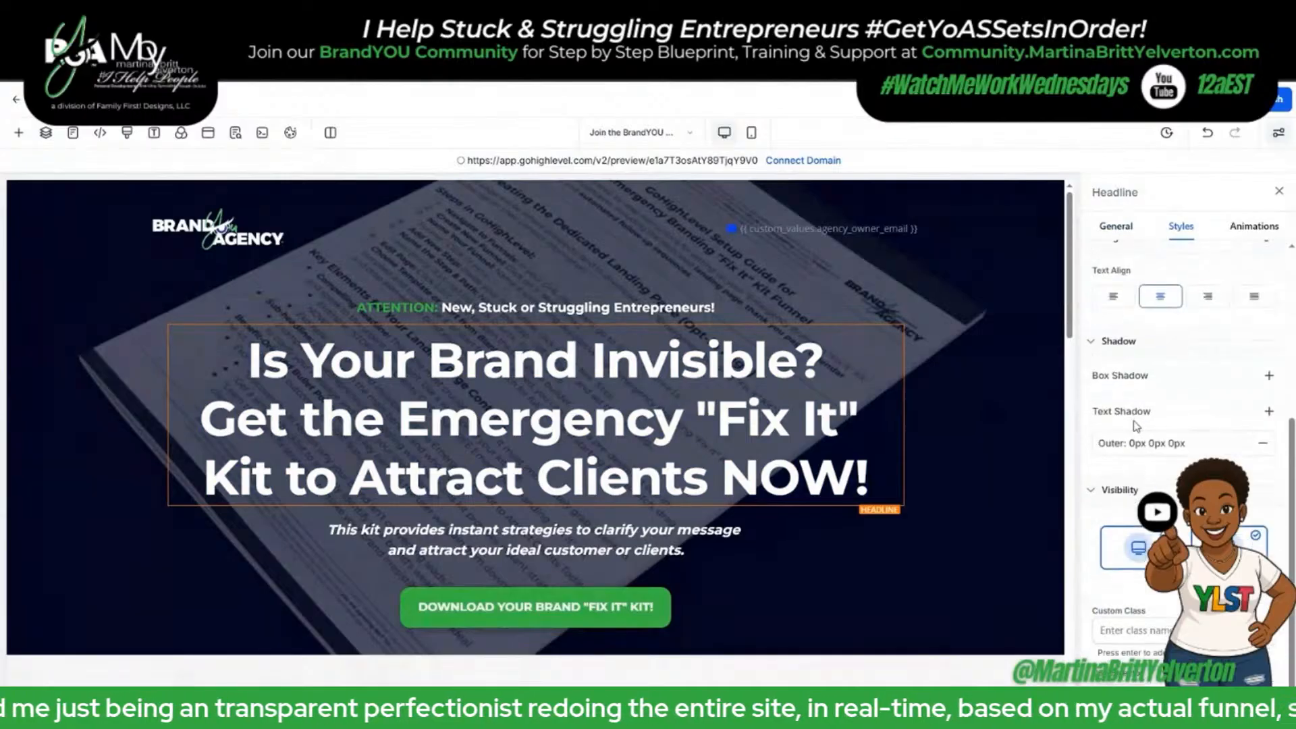
pyautogui.press('Tab')
pyautogui.press('Tab')
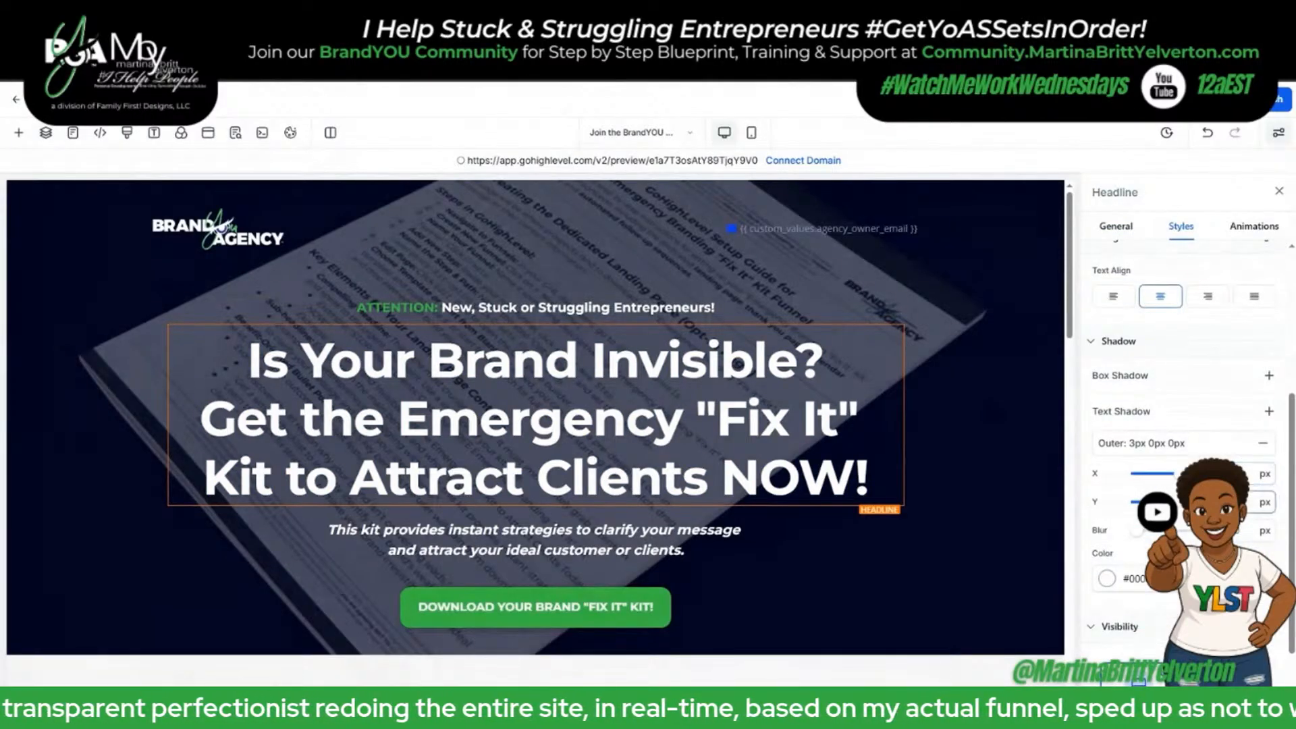
pyautogui.write('3')
pyautogui.press('Tab')
pyautogui.press('Tab')
pyautogui.write('9')
pyautogui.press('Tab')
pyautogui.press('Tab')
# Set the main headline's text shadow color to semi-transparent black, #000000AB.
pyautogui.click(1106, 579)
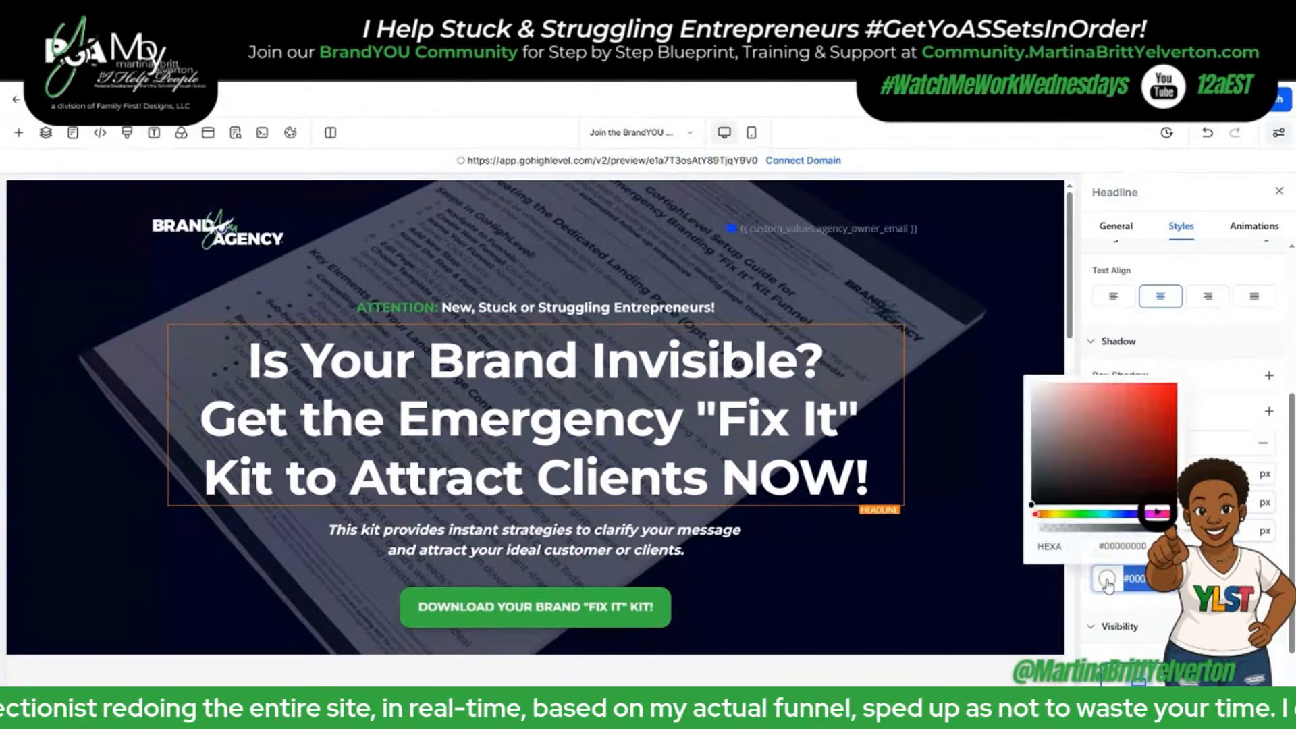
pyautogui.click(1139, 529)
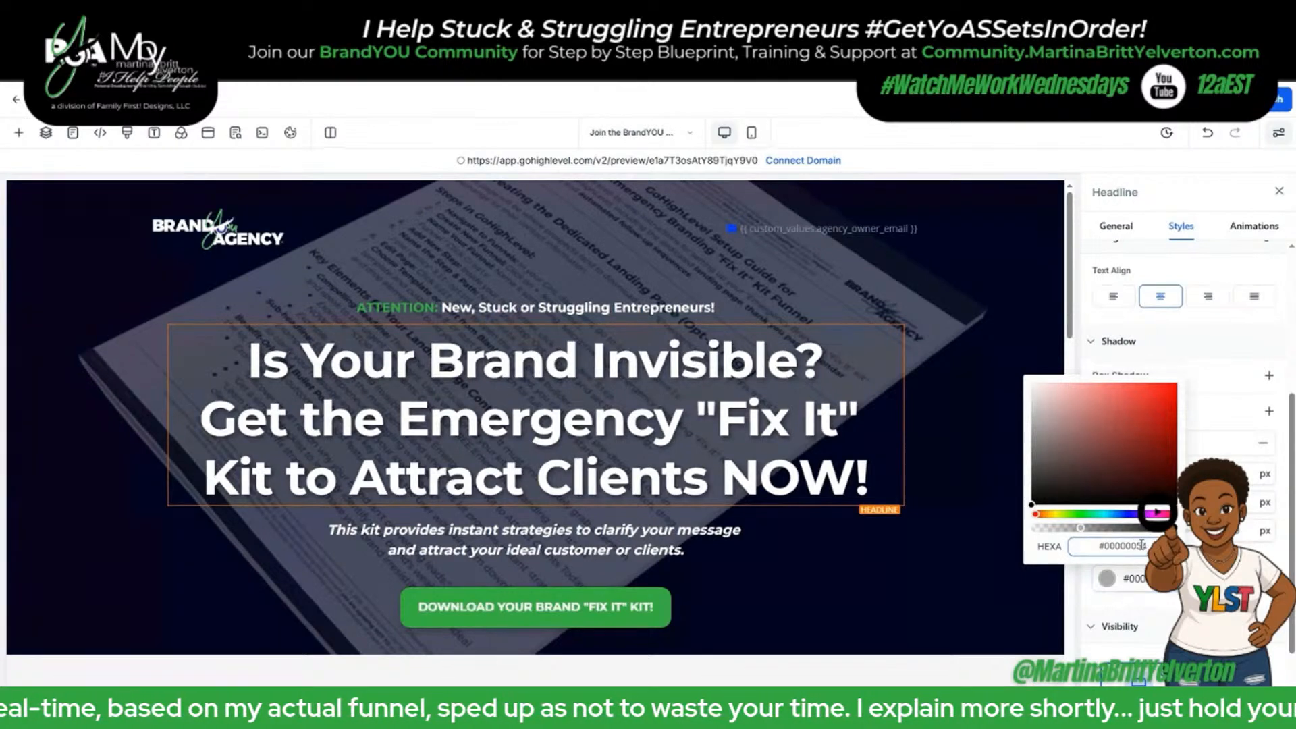
pyautogui.moveTo(1081, 527); pyautogui.dragTo(1128, 528)
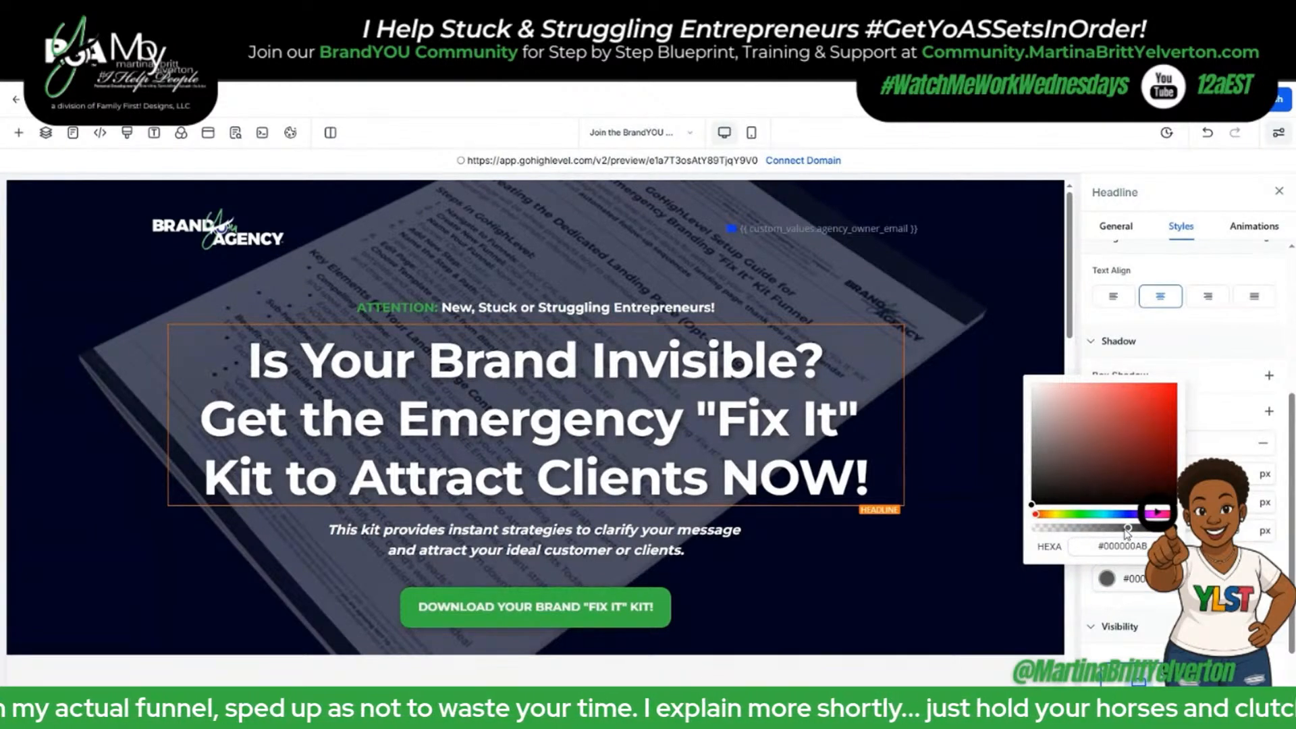
pyautogui.tripleClick(1123, 546)
pyautogui.click(1160, 602)
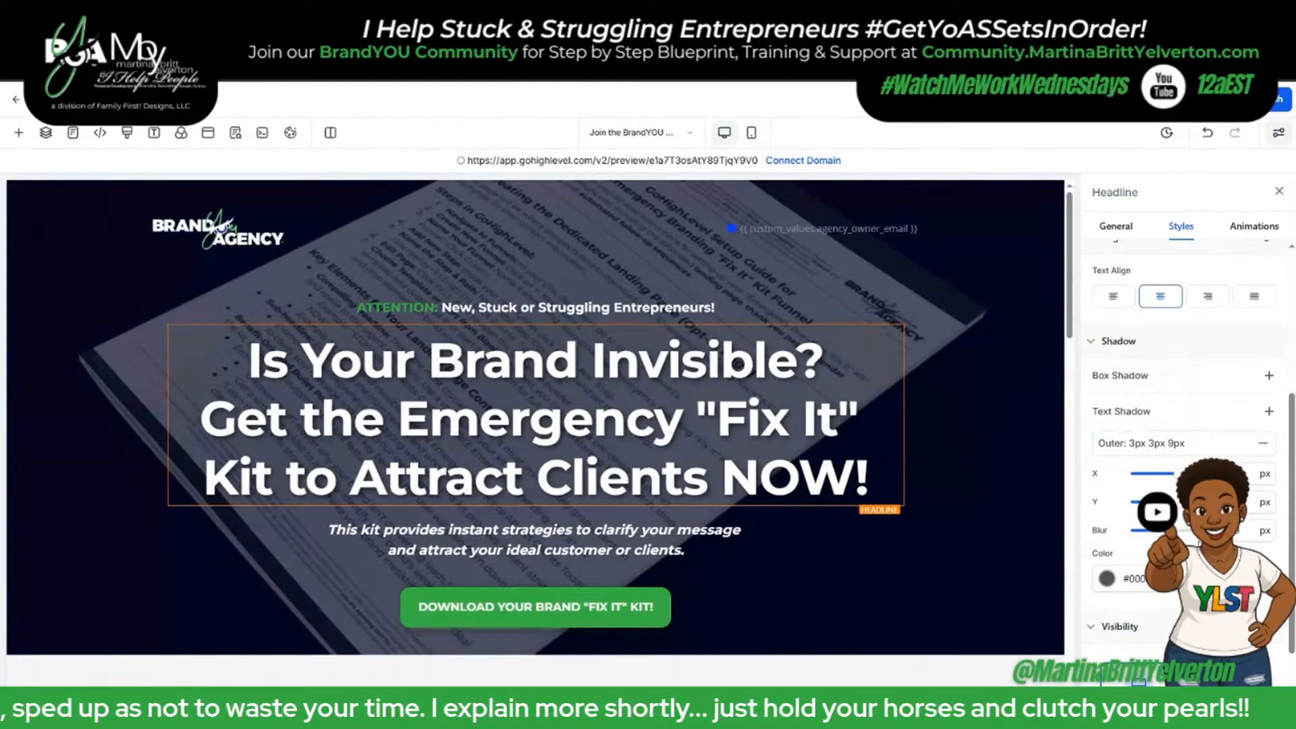
# Set the top and bottom padding of the "Download Your Brand "Fix It" Kit!" button to 20 px and check the page preview.
pyautogui.click(644, 613)
pyautogui.scroll(-1, 1199, 298)
pyautogui.scroll(6, 1199, 298)
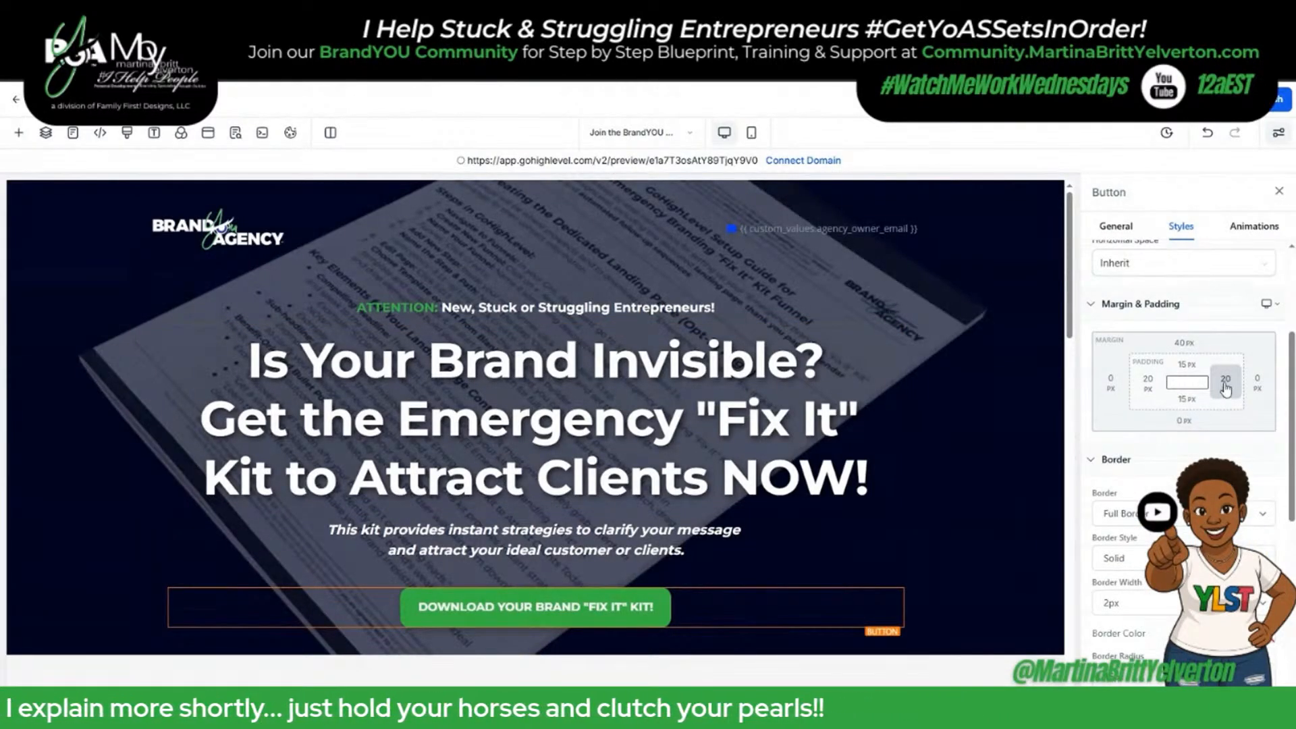
pyautogui.click(1186, 366)
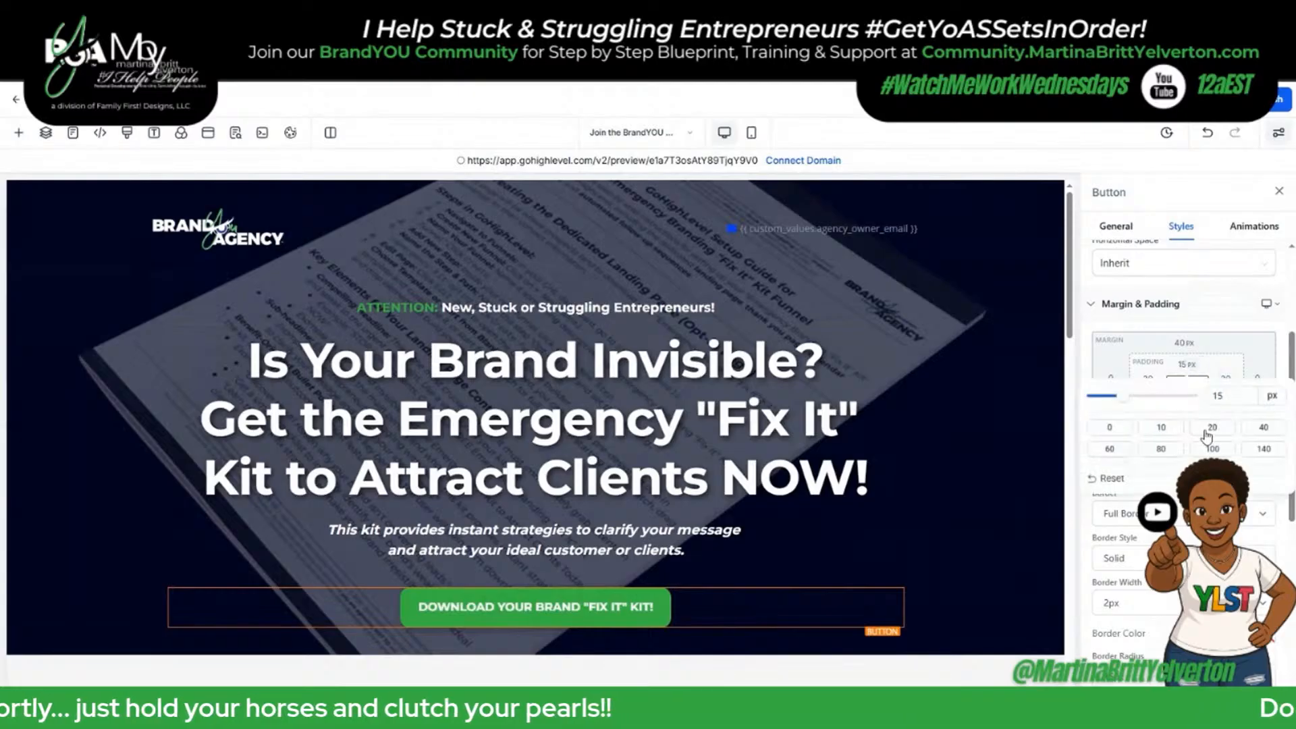
pyautogui.click(1211, 429)
pyautogui.click(1187, 398)
pyautogui.click(1213, 462)
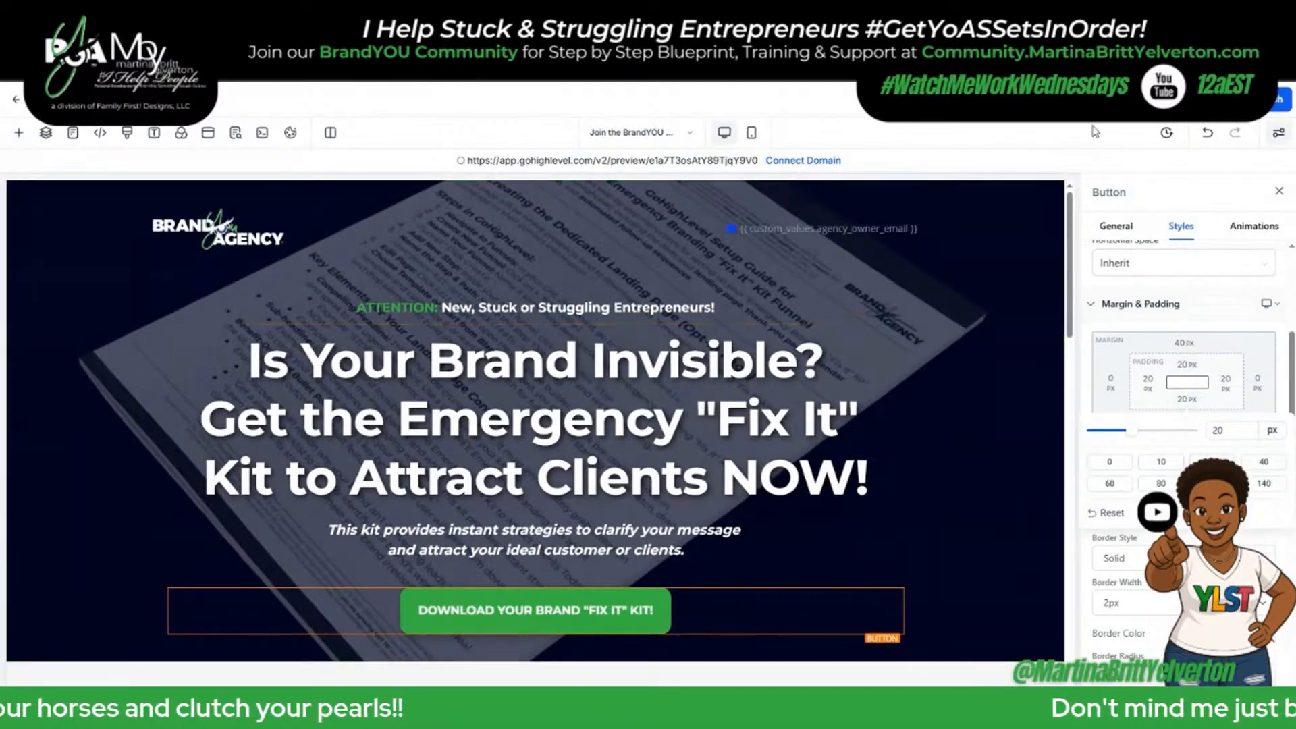
pyautogui.click(1140, 141)
pyautogui.click(603, 160)
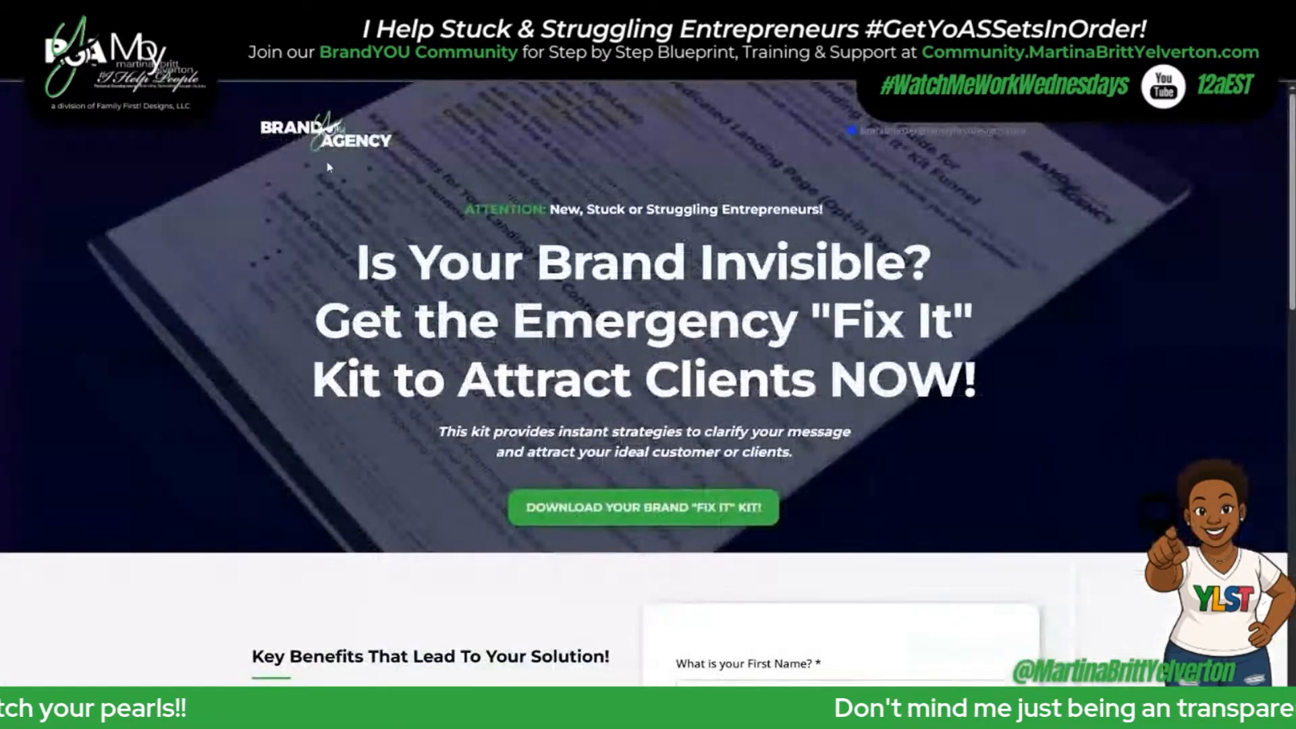
pyautogui.click(540, 13)
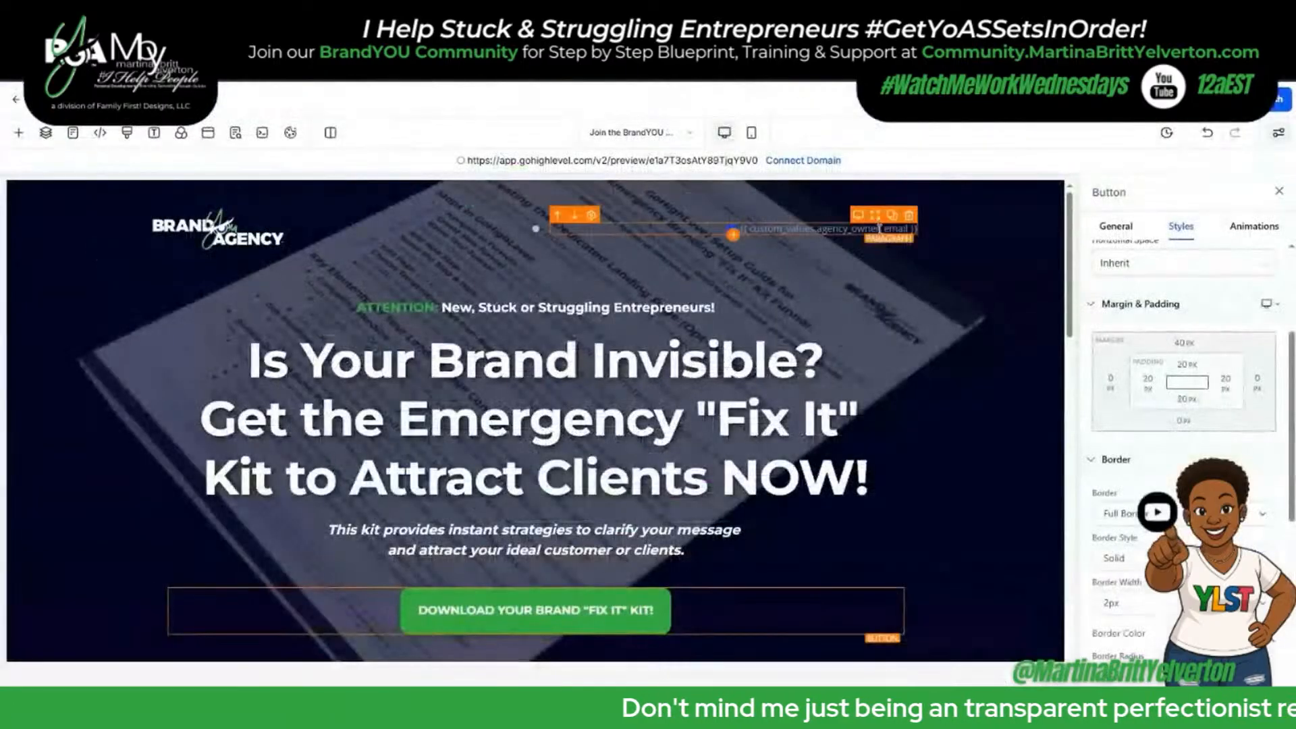
# Change the text color of the owner email paragraph in the hero header to white.
pyautogui.click(837, 229)
pyautogui.scroll(-5, 1185, 405)
pyautogui.scroll(5, 1202, 445)
pyautogui.click(1117, 227)
pyautogui.scroll(-5, 1172, 397)
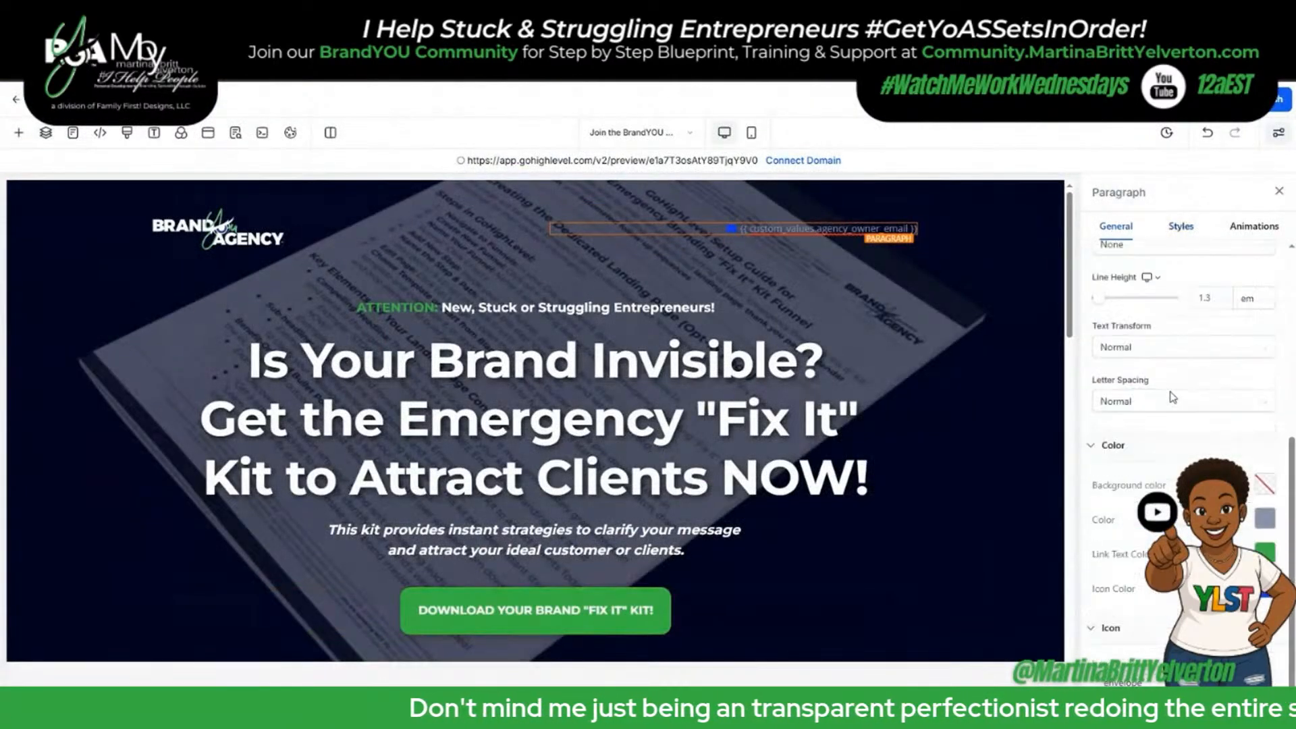
pyautogui.click(1262, 521)
pyautogui.click(1105, 375)
pyautogui.click(1002, 257)
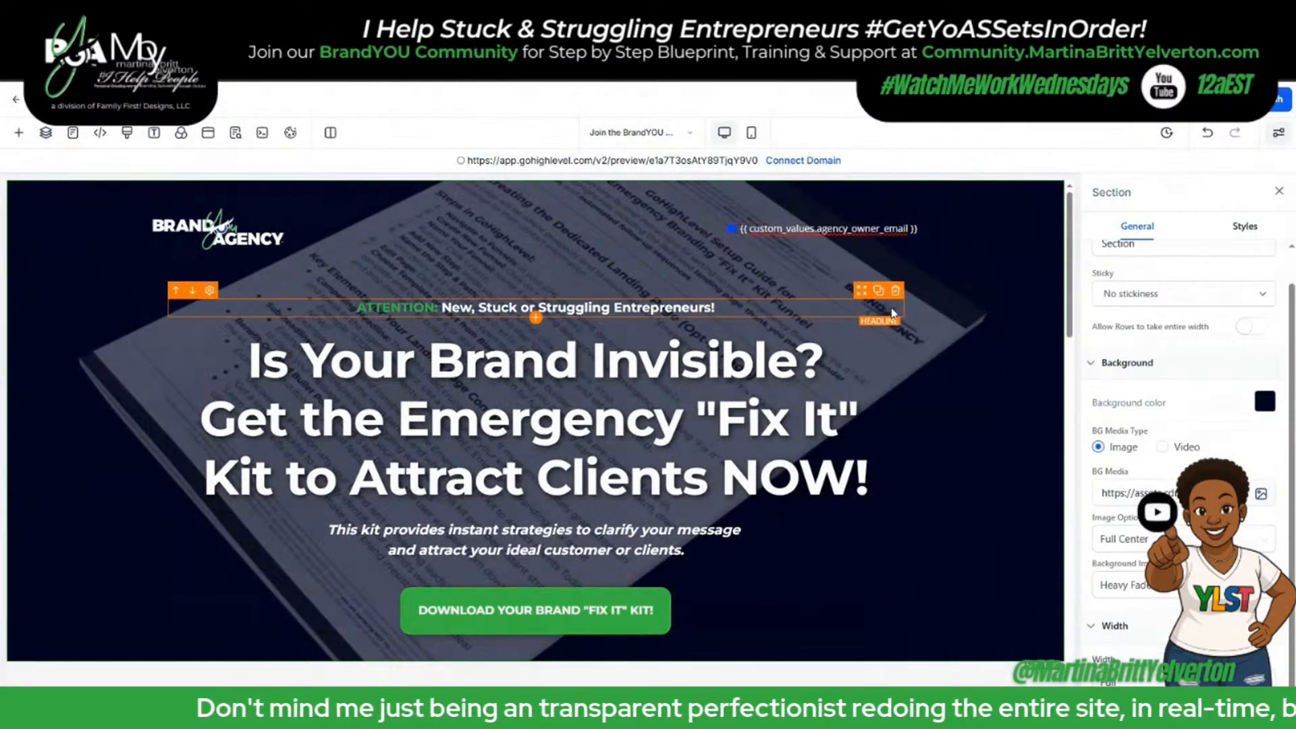
# Set the font size of the "ATTENTION: New, Stuck or Struggling Entrepreneurs!" headline to 21 px.
pyautogui.click(892, 313)
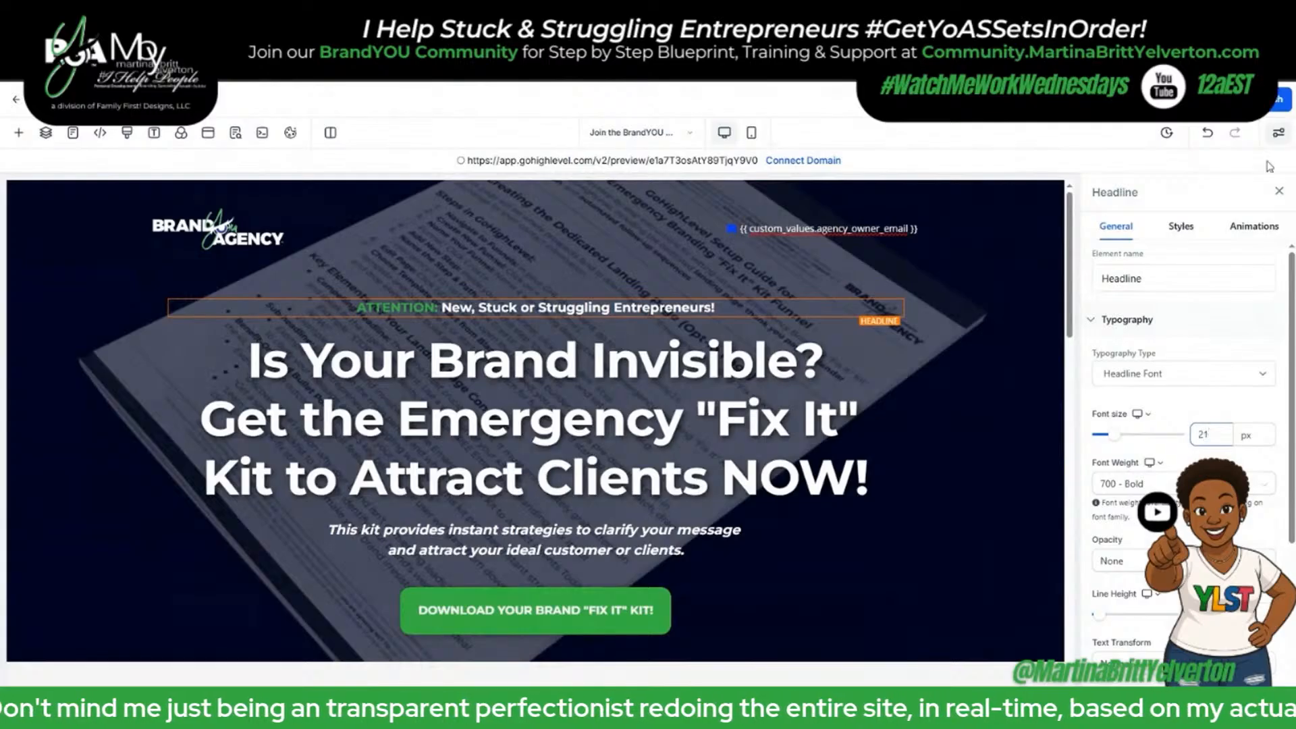
pyautogui.click(821, 400)
pyautogui.scroll(-3, 821, 399)
pyautogui.scroll(3, 822, 400)
# Add a text shadow to the ATTENTION headline with X 3 px, Y 3 px and blur 9 px.
pyautogui.click(894, 316)
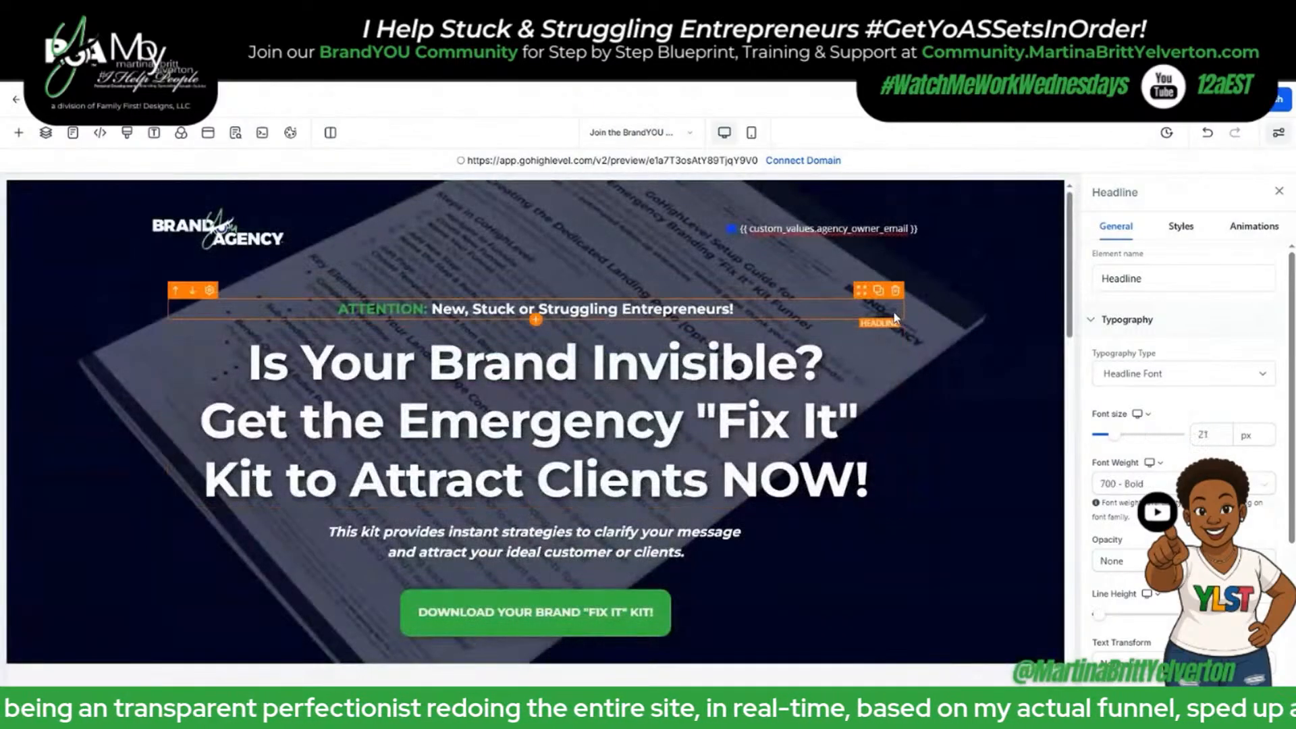
pyautogui.click(1181, 227)
pyautogui.scroll(-3, 1193, 410)
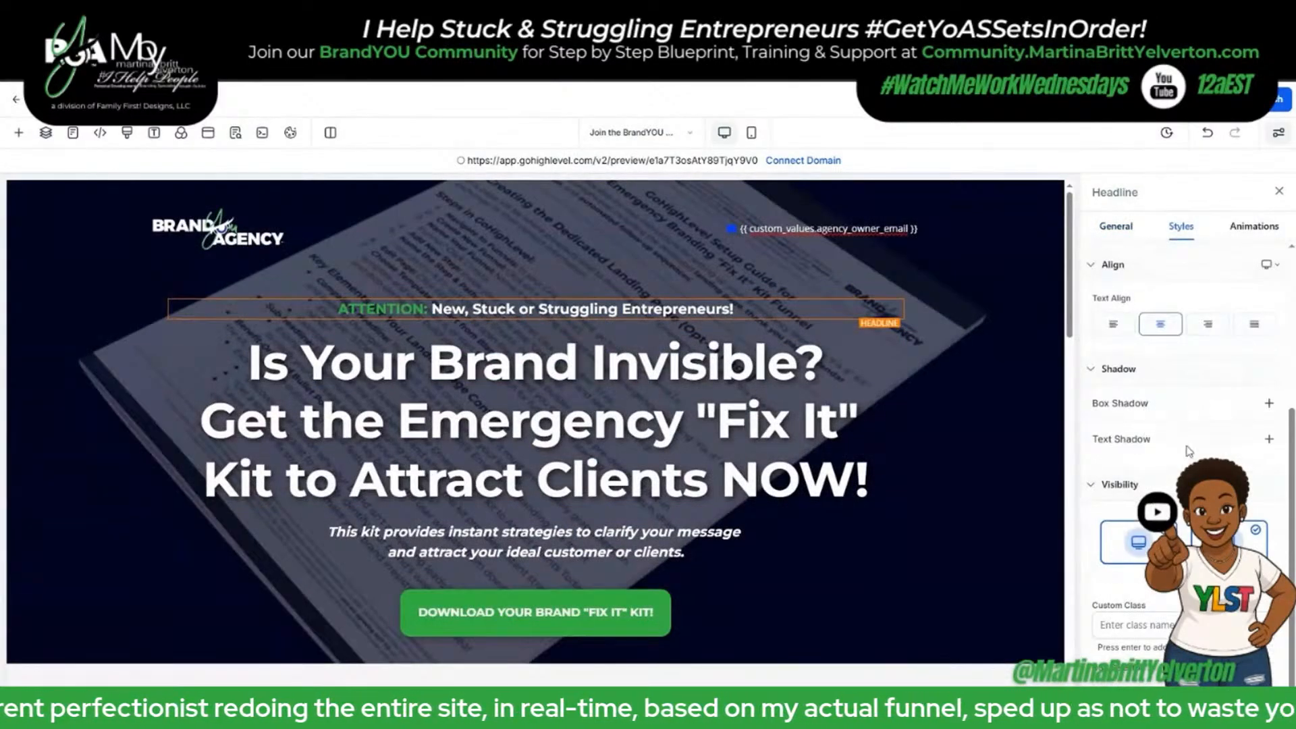
pyautogui.click(1269, 439)
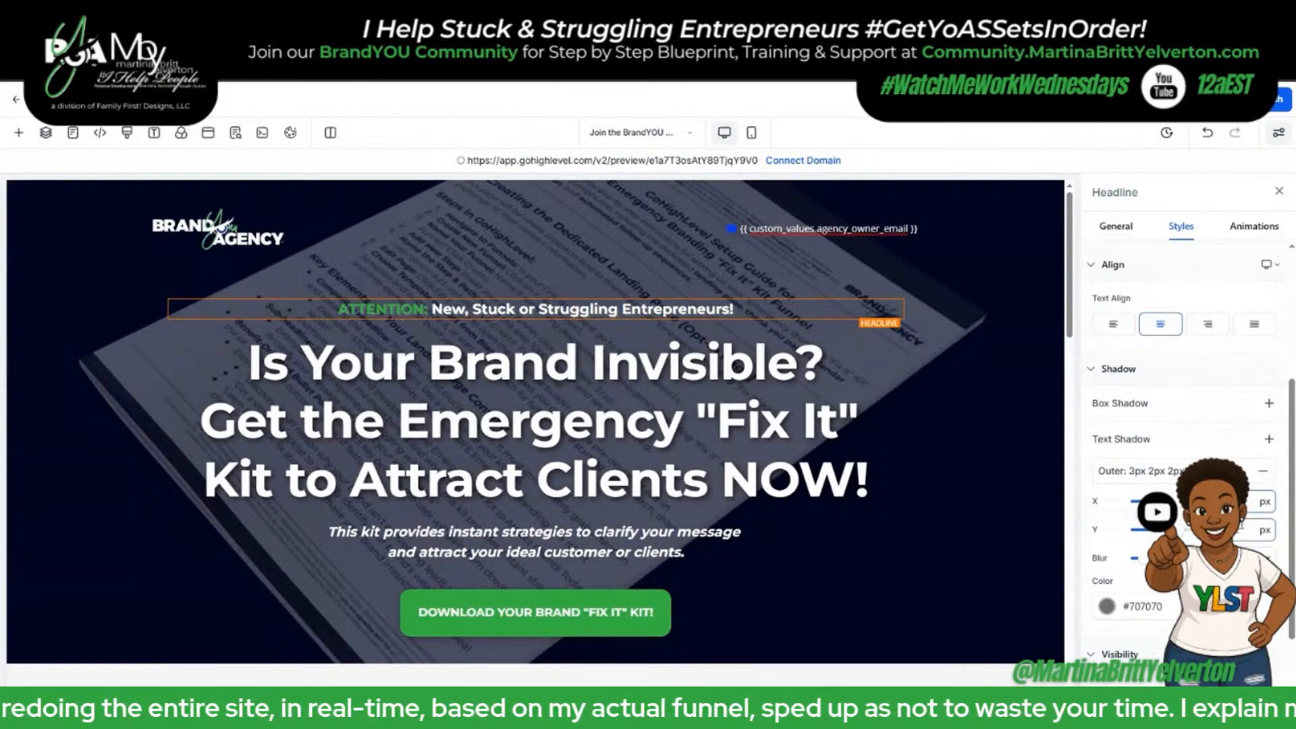
pyautogui.write('9')
# Set the ATTENTION headline's text shadow color to #000000AB.
pyautogui.moveTo(1168, 608); pyautogui.dragTo(1132, 609)
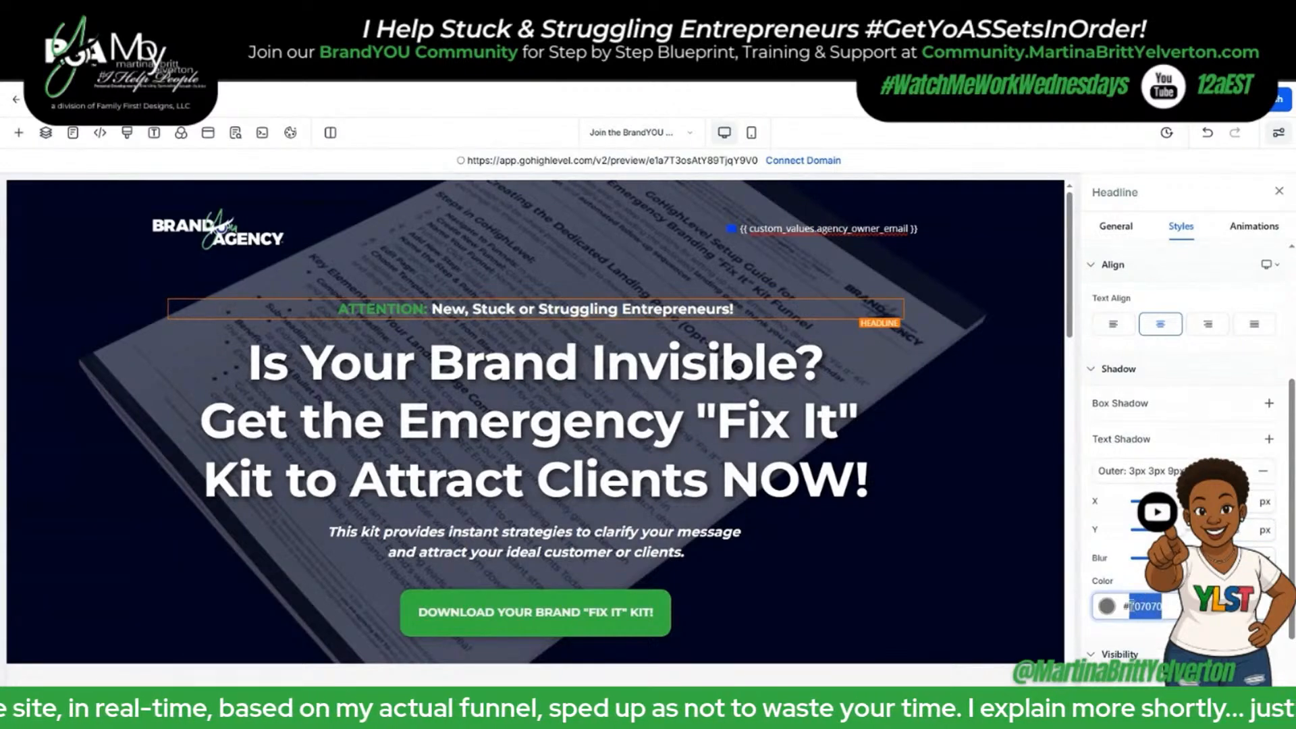
pyautogui.write('707070')
pyautogui.click(1097, 609)
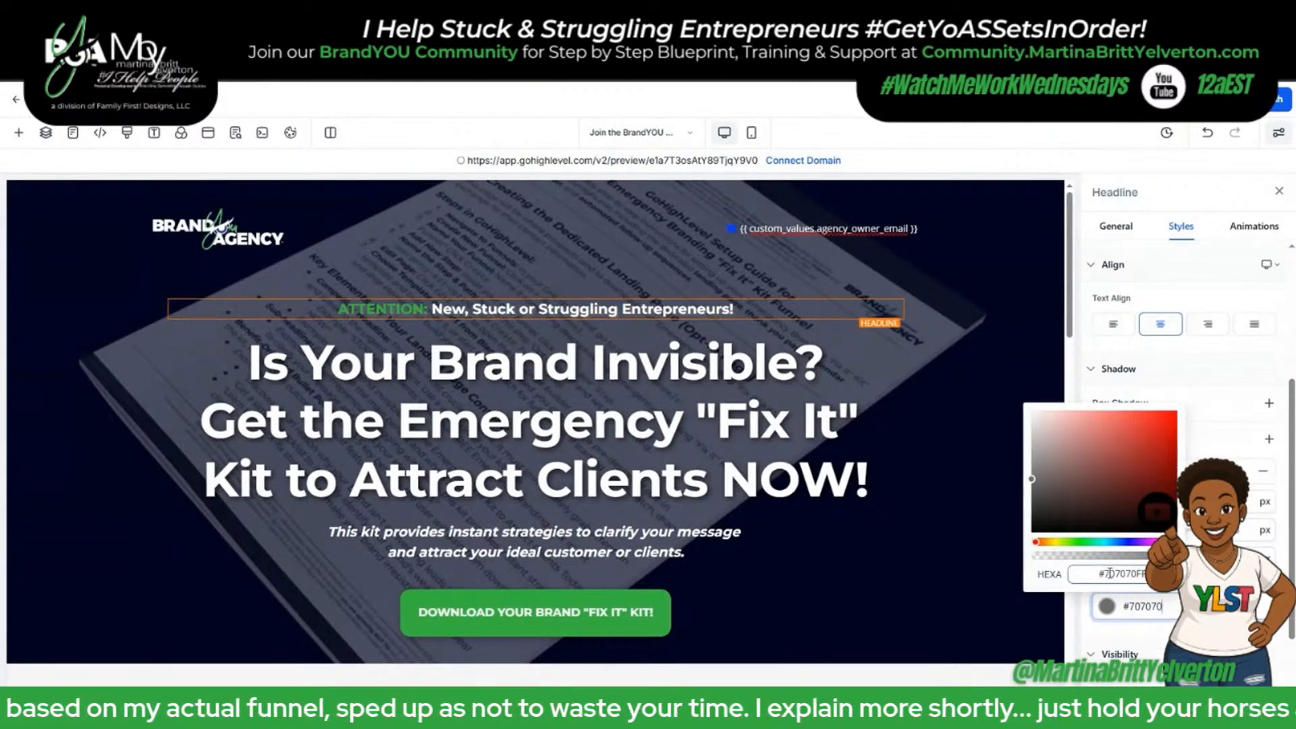
pyautogui.doubleClick(1109, 573)
pyautogui.write('000000')
pyautogui.moveTo(1156, 556); pyautogui.dragTo(1126, 558)
pyautogui.tripleClick(1126, 574)
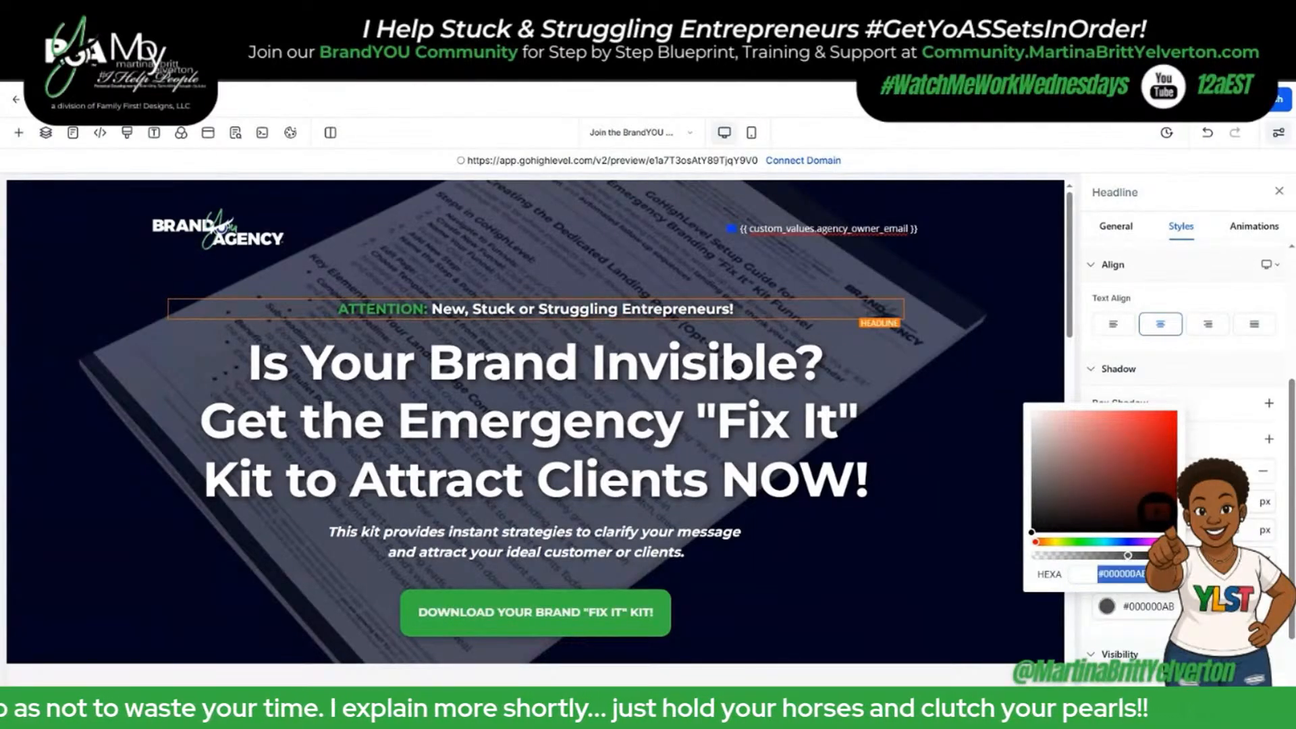
pyautogui.click(1244, 449)
# Review the rest of the page and reload its preview to check the benefits list and opt-in form.
pyautogui.scroll(-15, 858, 337)
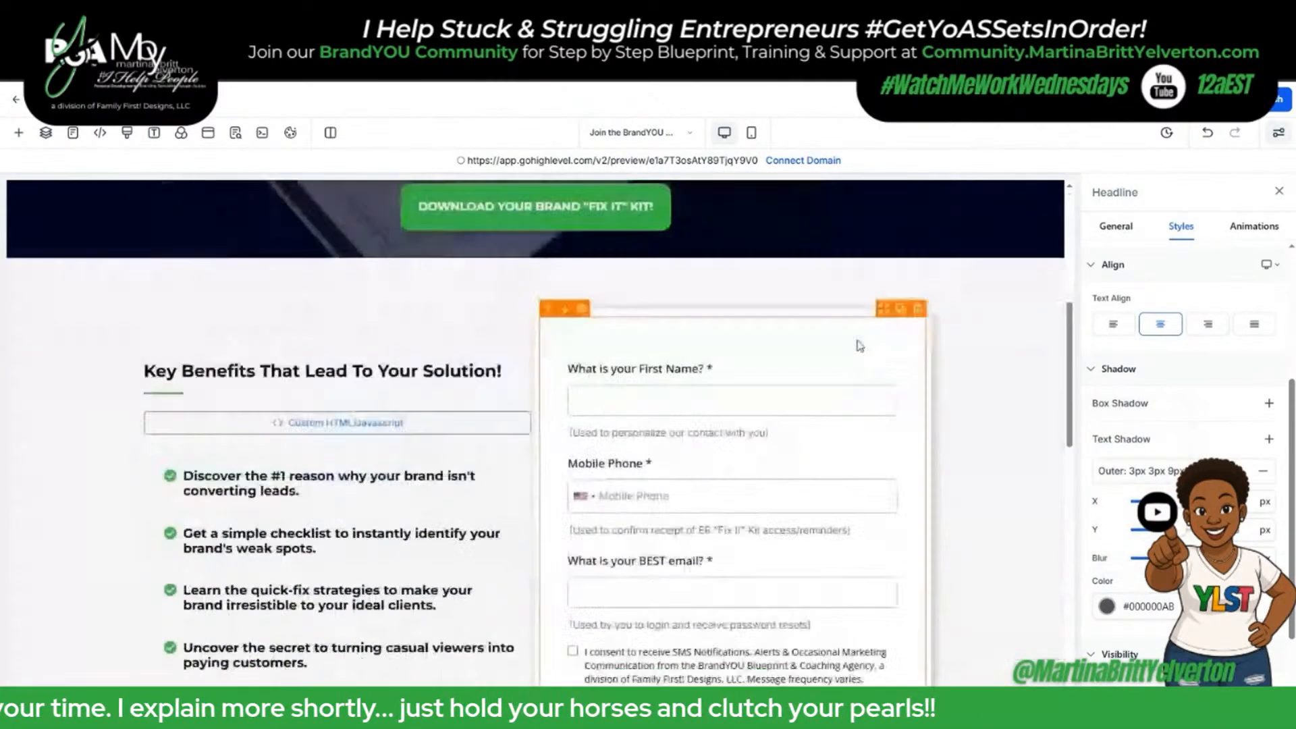
pyautogui.scroll(-3, 858, 339)
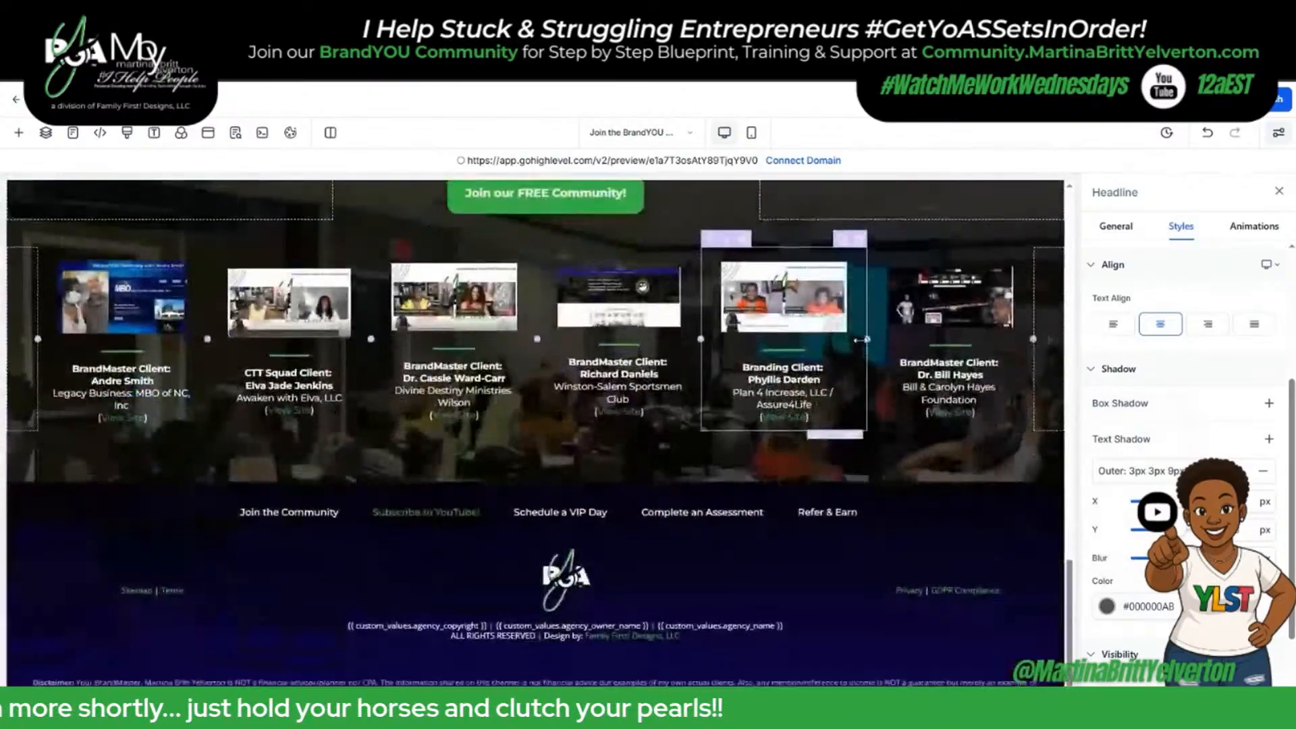
pyautogui.click(313, 14)
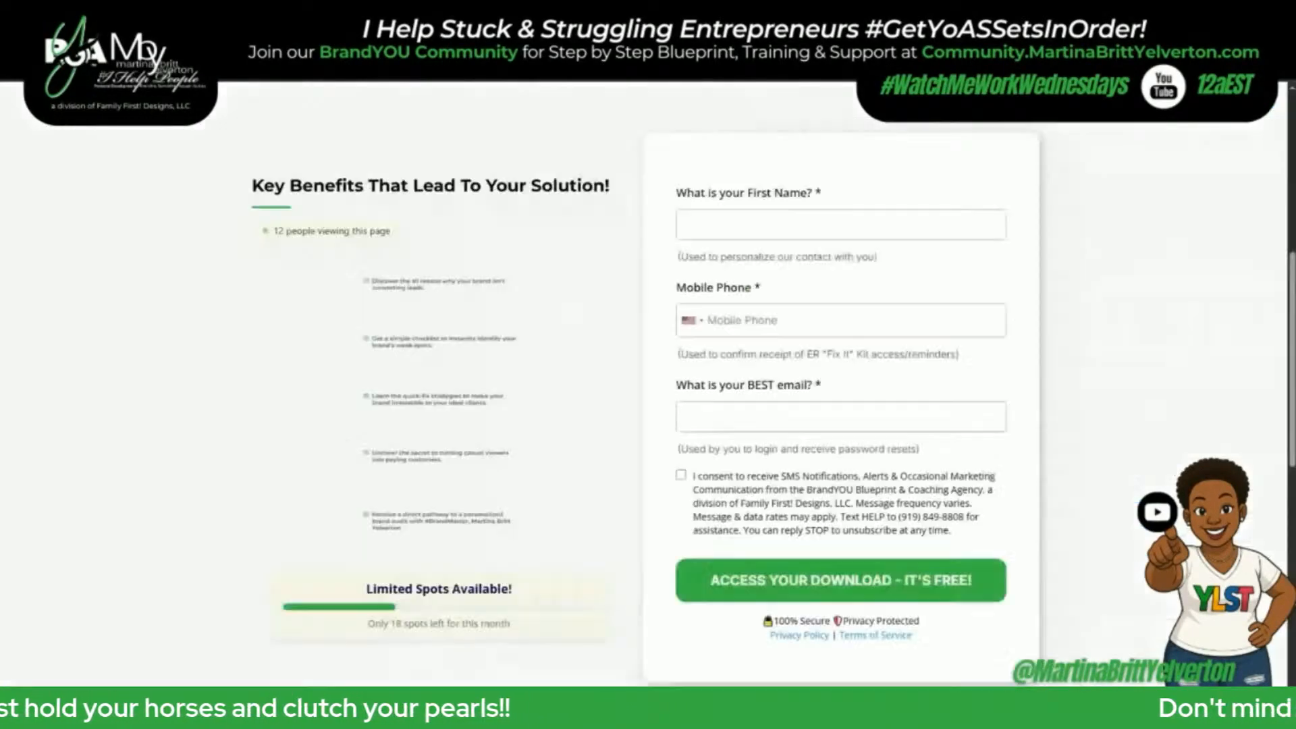
pyautogui.press('F5')
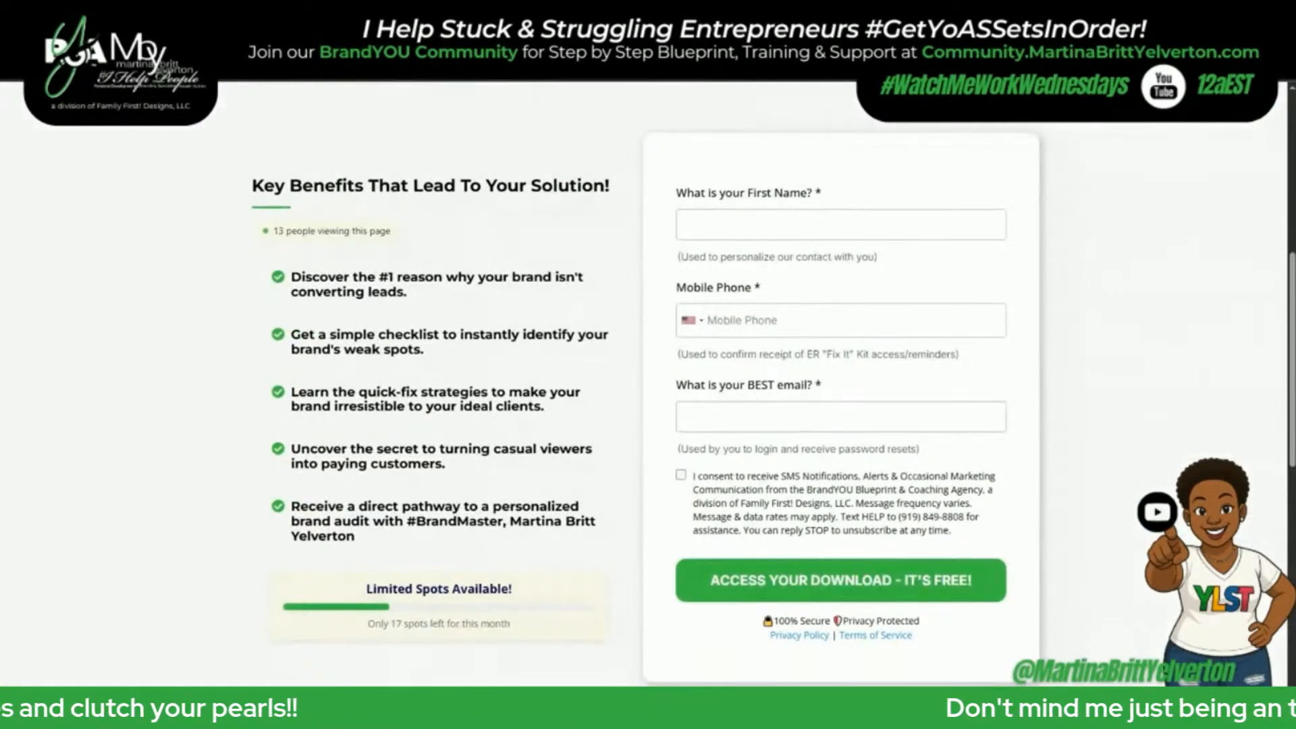
pyautogui.click(517, 17)
# Delete the "Limited Spots Available!" custom code element below the key benefits list.
pyautogui.scroll(10, 494, 360)
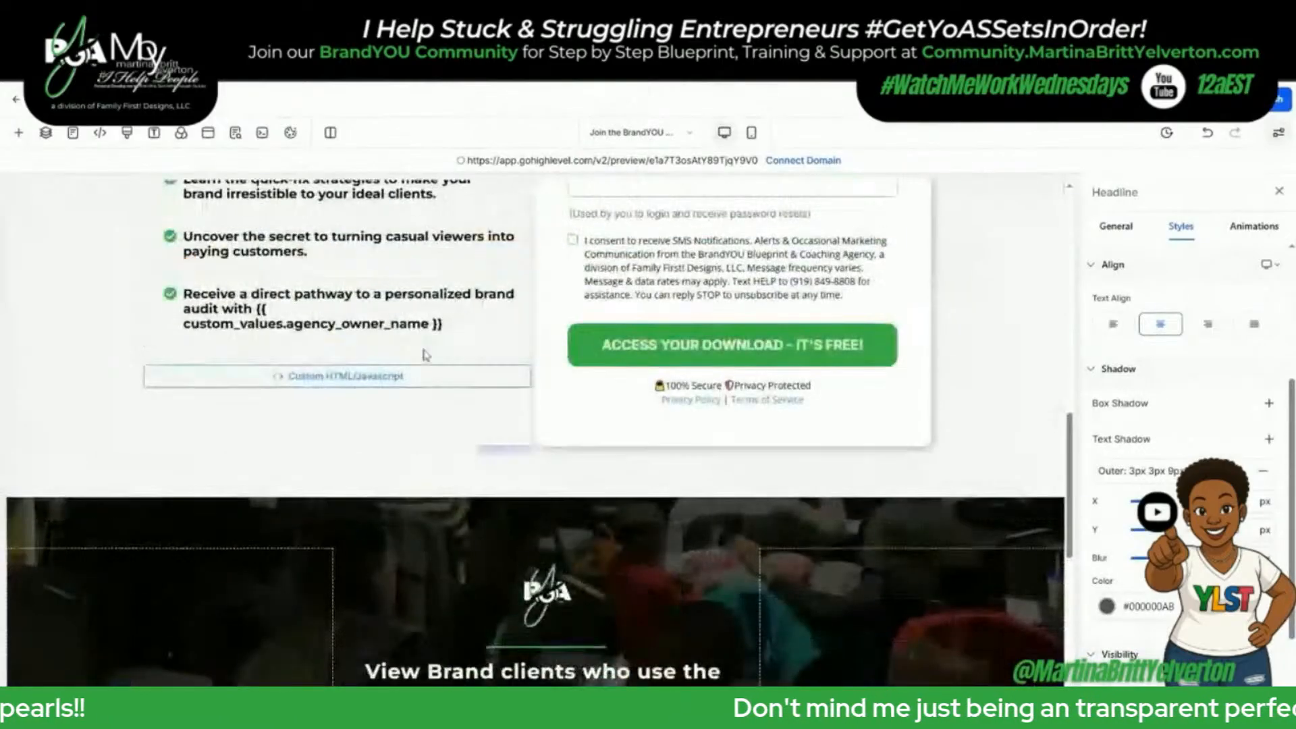
pyautogui.click(424, 375)
pyautogui.click(519, 355)
# Remove the bold formatting from "That Lead To Your Solution!" in the Key Benefits heading.
pyautogui.scroll(6, 658, 248)
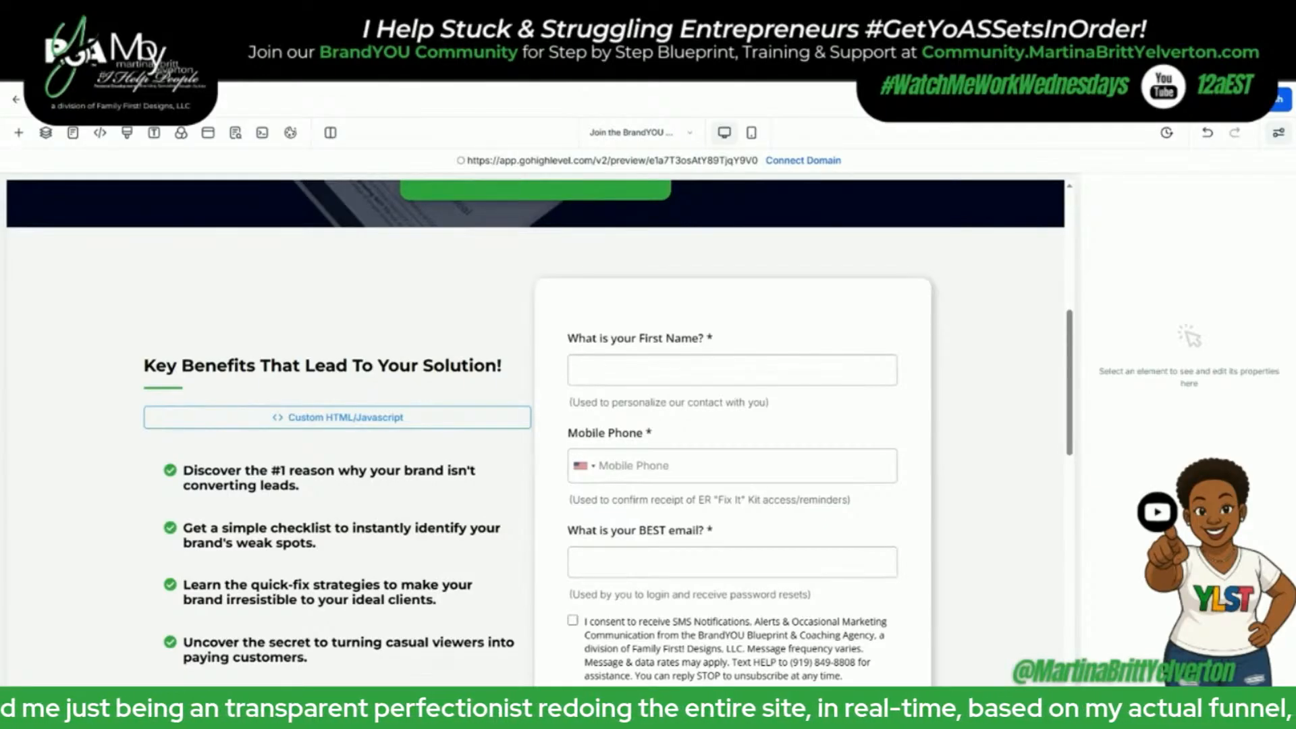
pyautogui.click(260, 365)
pyautogui.moveTo(259, 366); pyautogui.dragTo(504, 497)
pyautogui.scroll(2, 298, 375)
pyautogui.hotkey('ctrl', 'b')
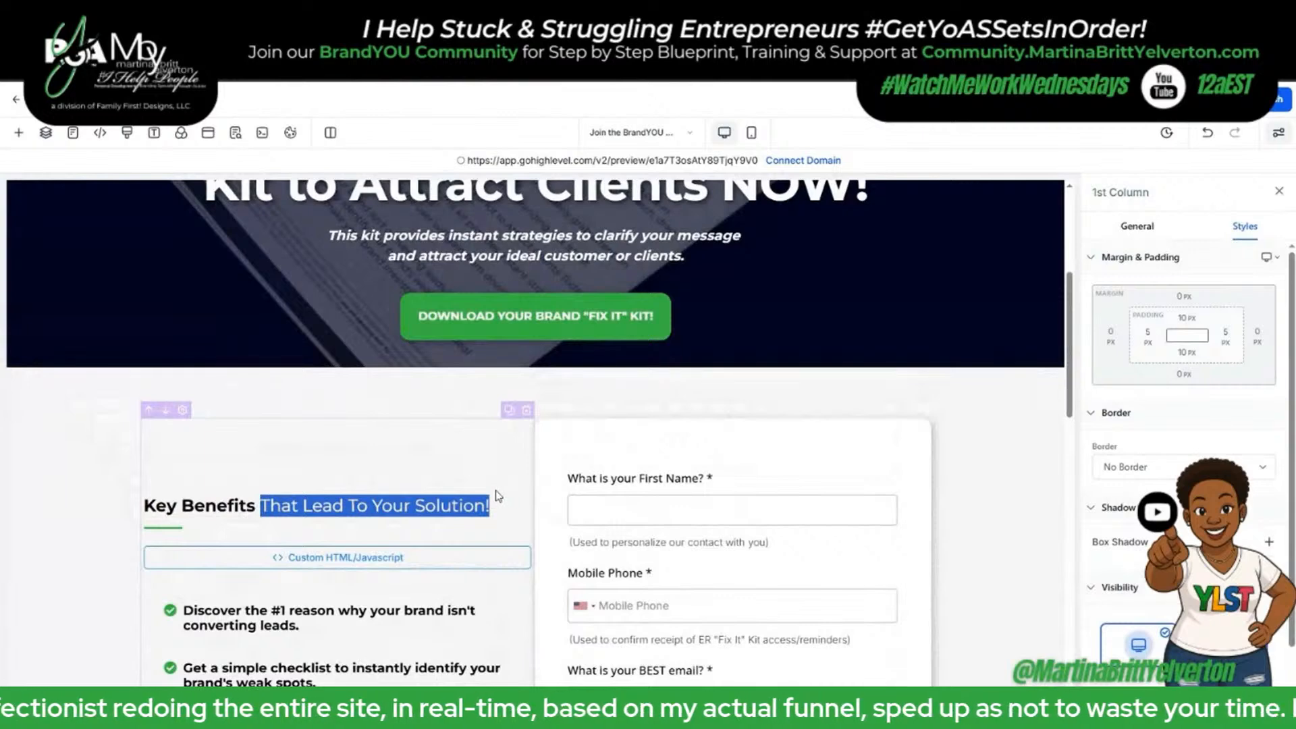
# Insert "..." before "That Lead To Your Solution!" in the Key Benefits heading and check the change in the page preview.
pyautogui.press('Left')
pyautogui.write('...')
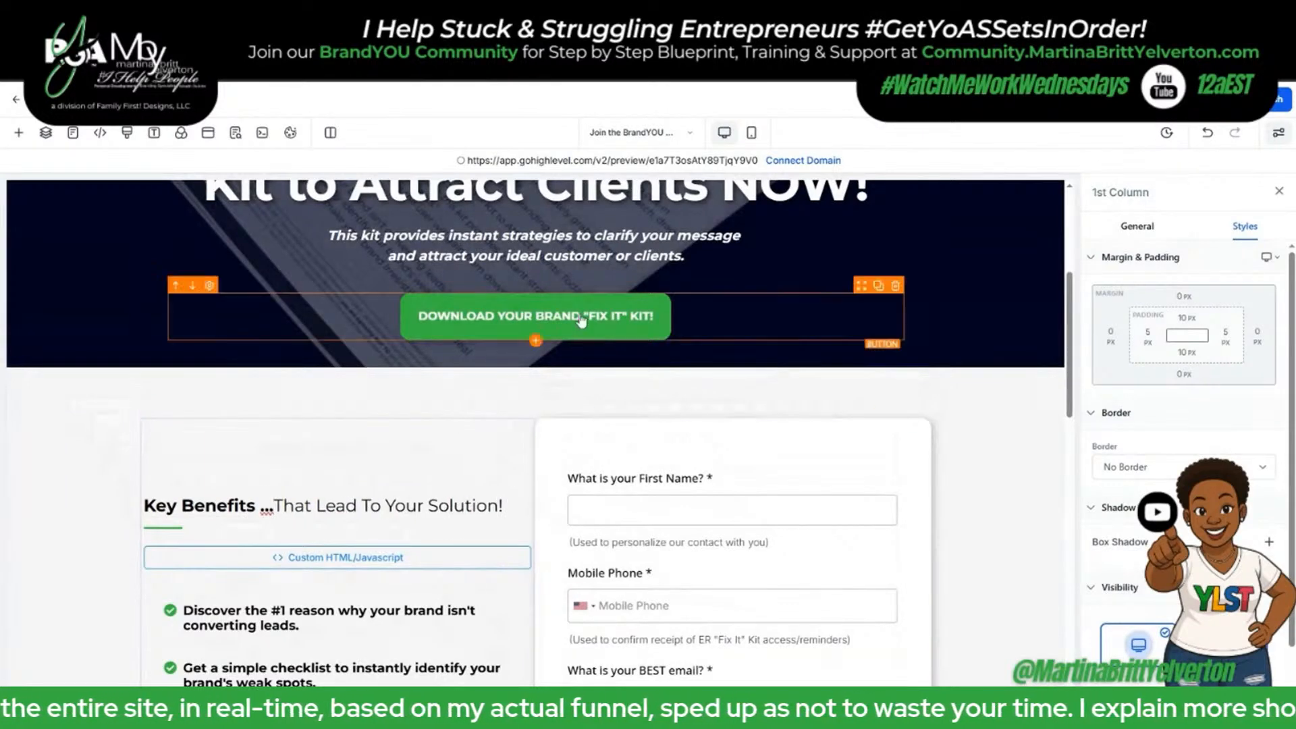
pyautogui.scroll(5, 580, 321)
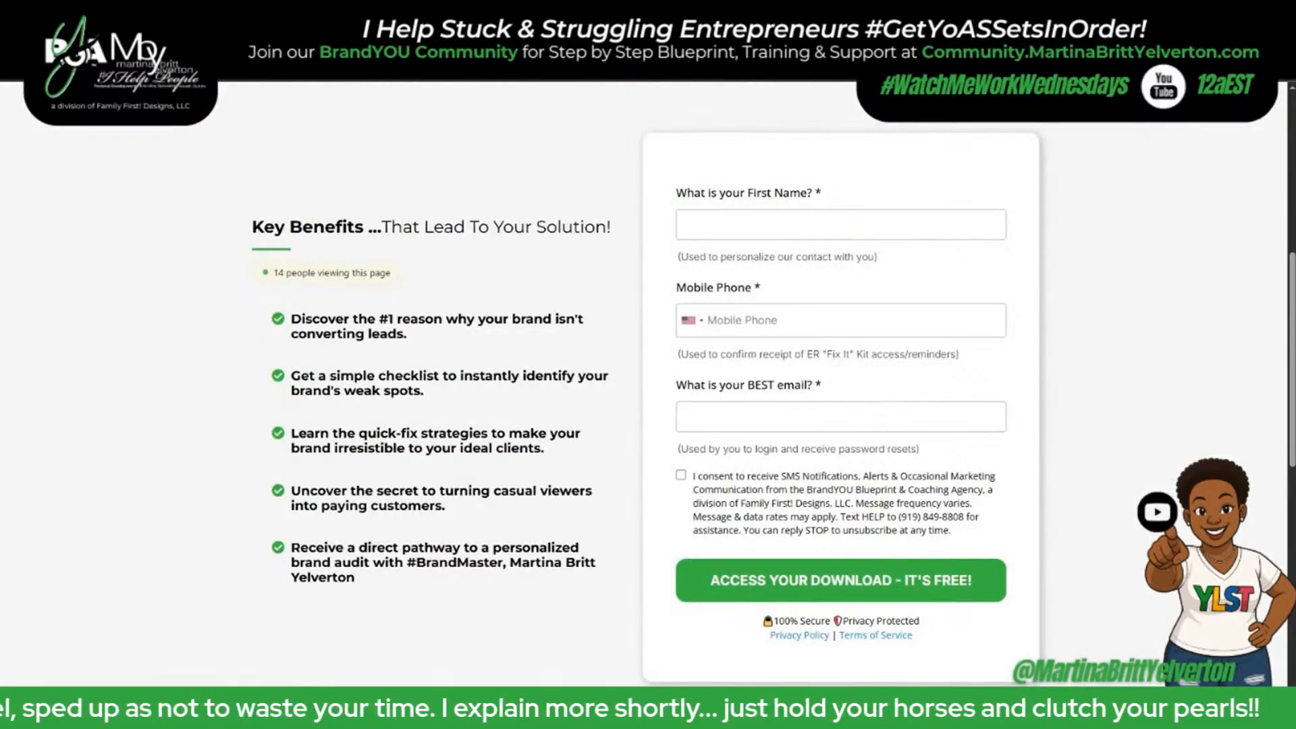
pyautogui.scroll(7, 128, 344)
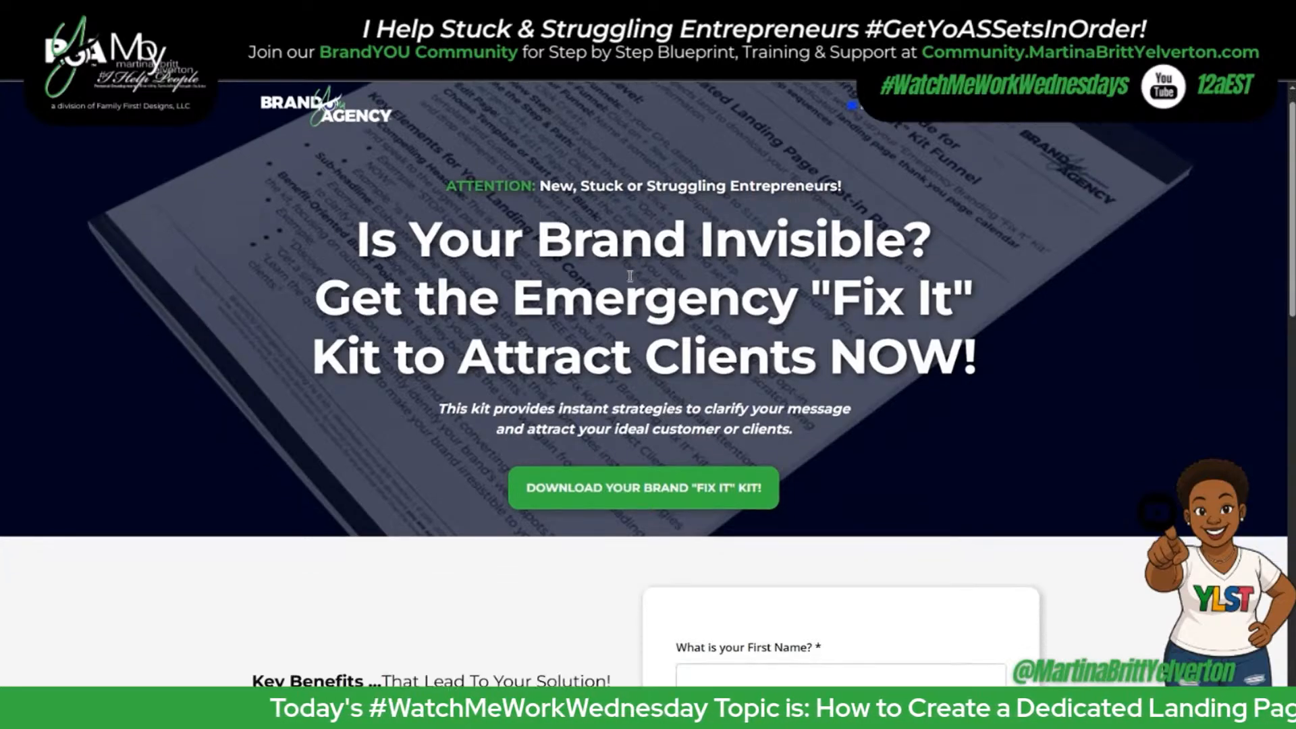
pyautogui.scroll(-4, 630, 276)
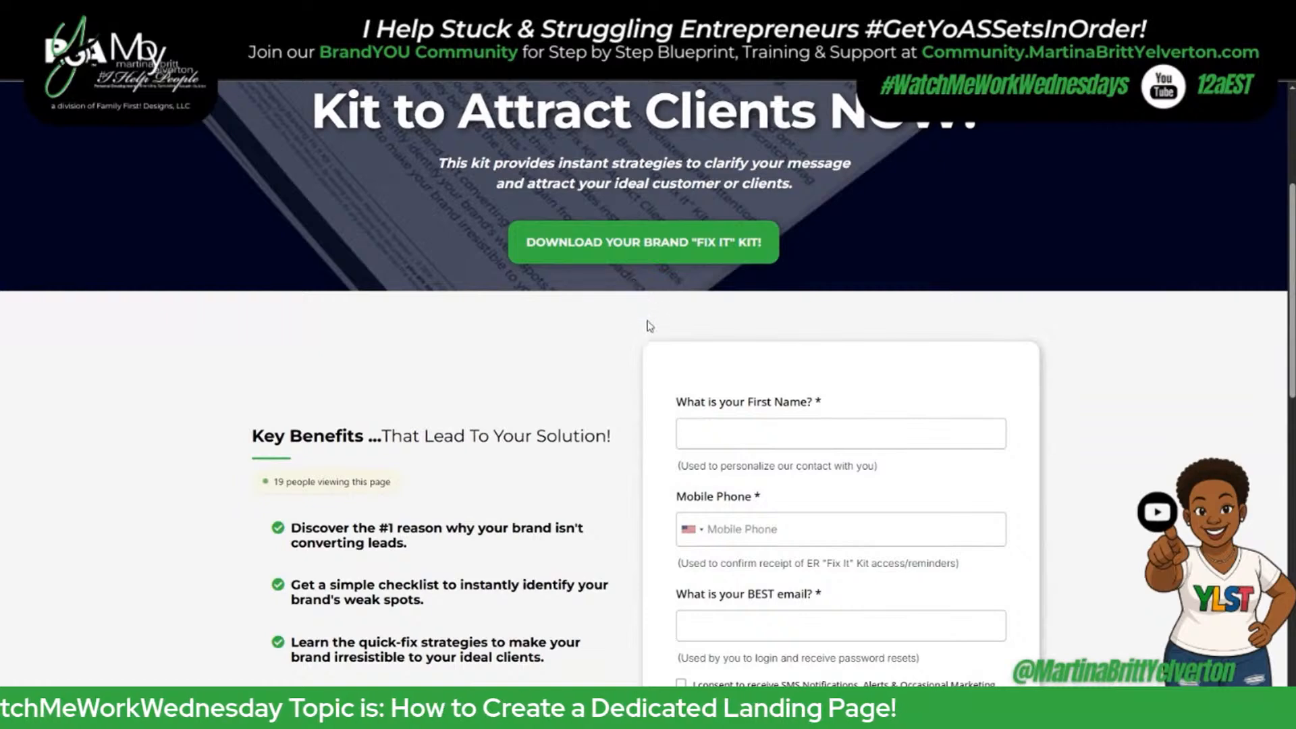
pyautogui.scroll(-3, 650, 320)
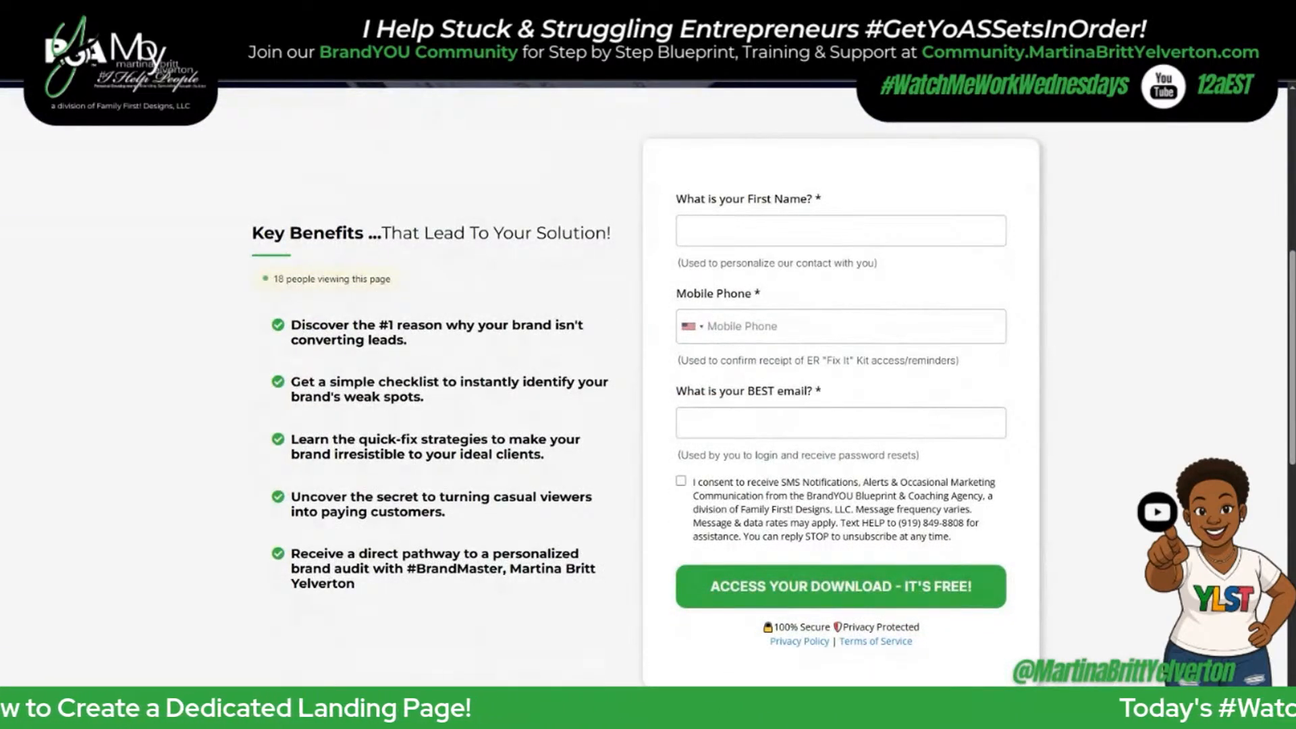
# Remove the bold from the ellipsis in the Key Benefits heading and move "...That Lead To Your Solution!" onto its own line.
pyautogui.click(270, 12)
pyautogui.scroll(-7, 426, 375)
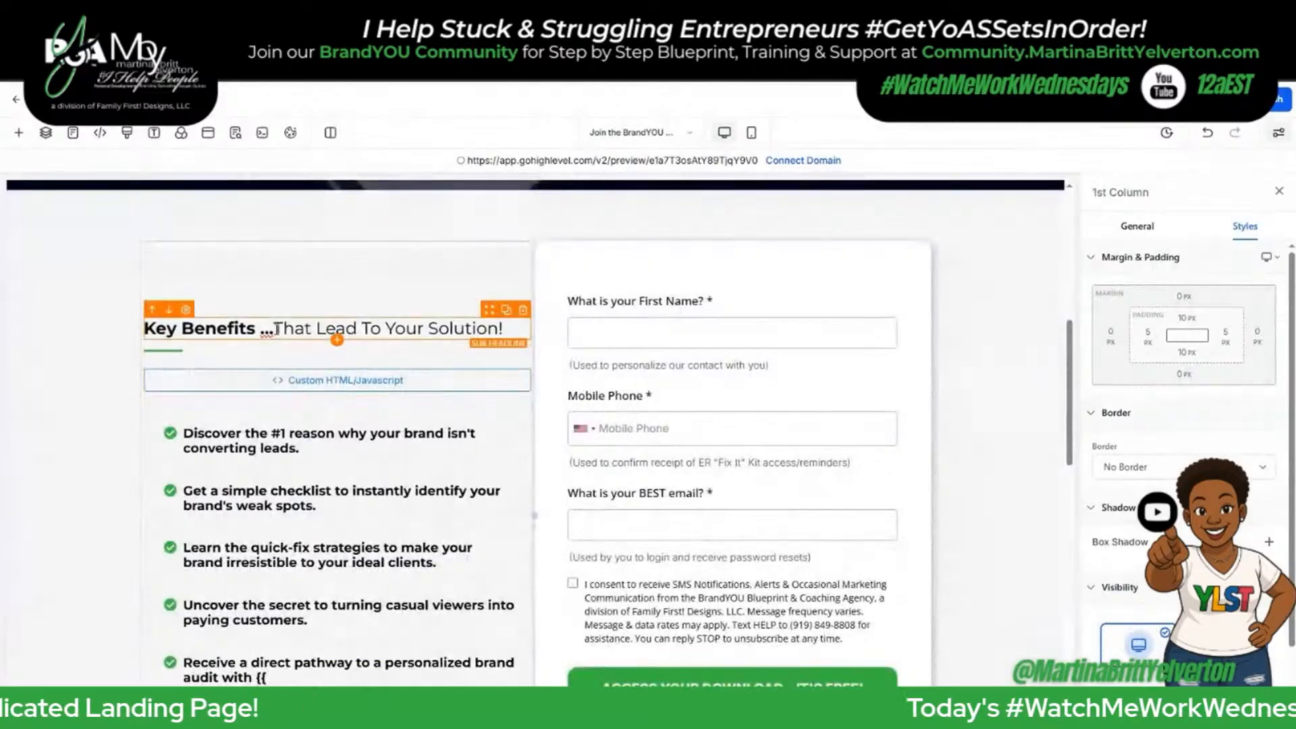
pyautogui.moveTo(276, 330); pyautogui.dragTo(261, 330)
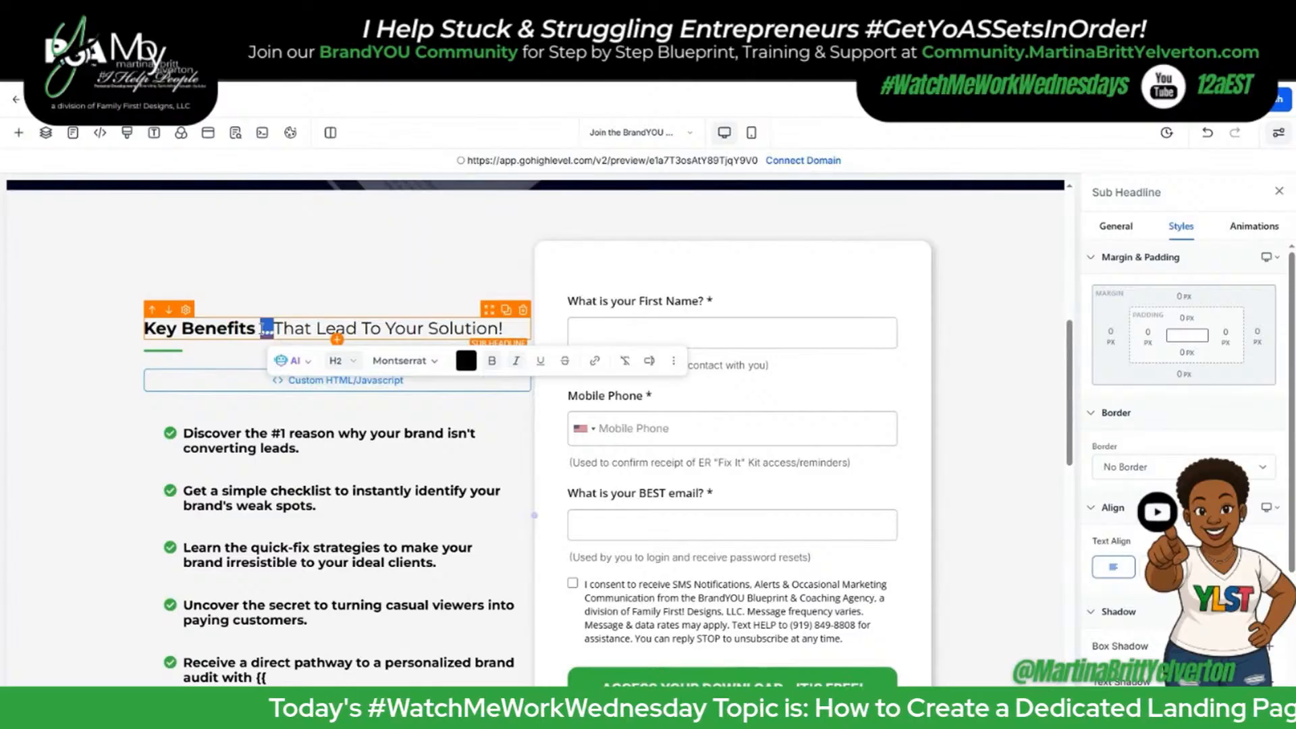
pyautogui.hotkey('ctrl', 'b')
pyautogui.click(262, 329)
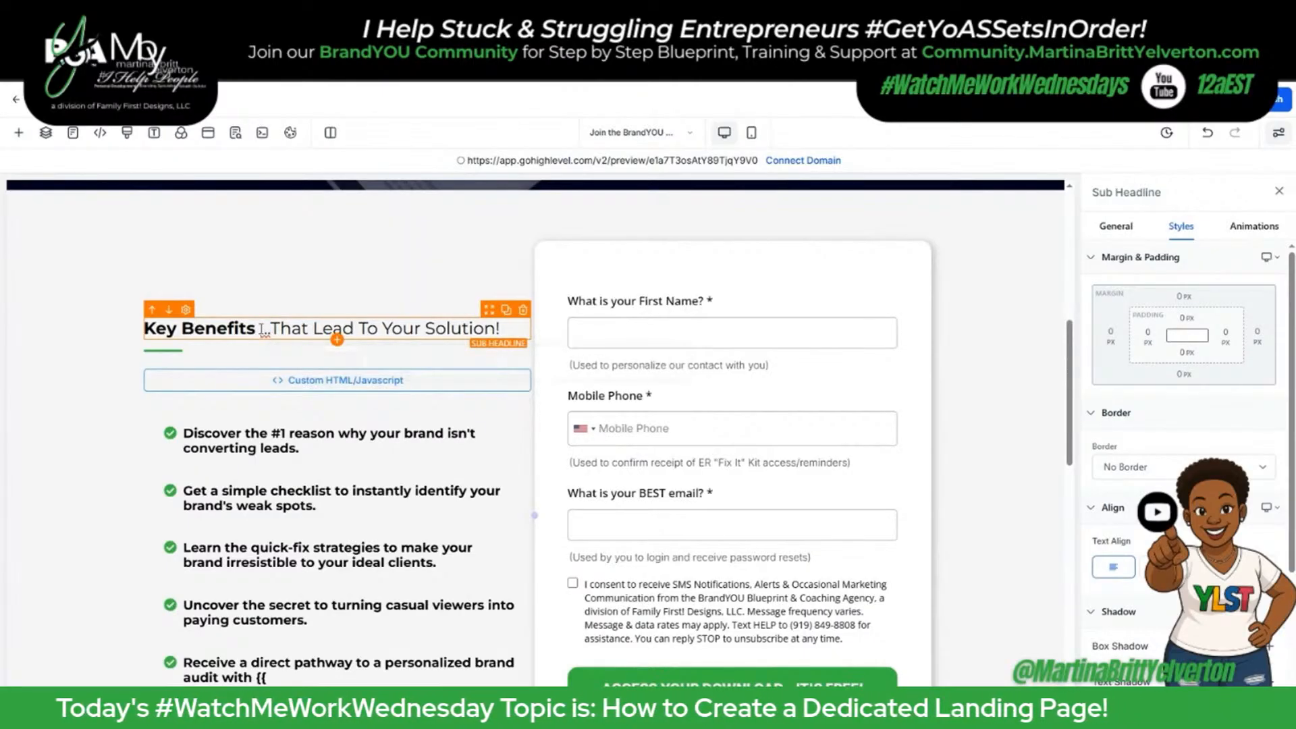
pyautogui.press('Return')
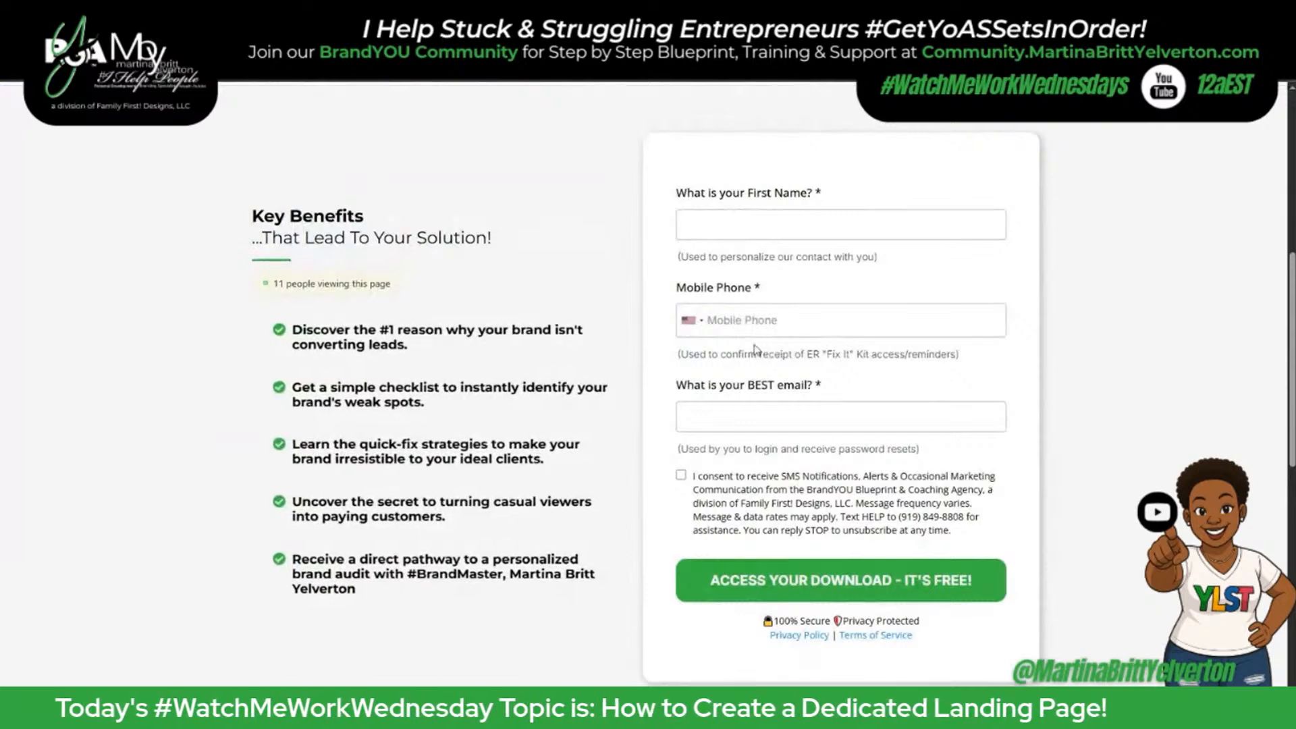
# Review the previewed page from the hero section down to the benefits list and opt-in form.
pyautogui.scroll(5, 551, 342)
pyautogui.scroll(1, 550, 342)
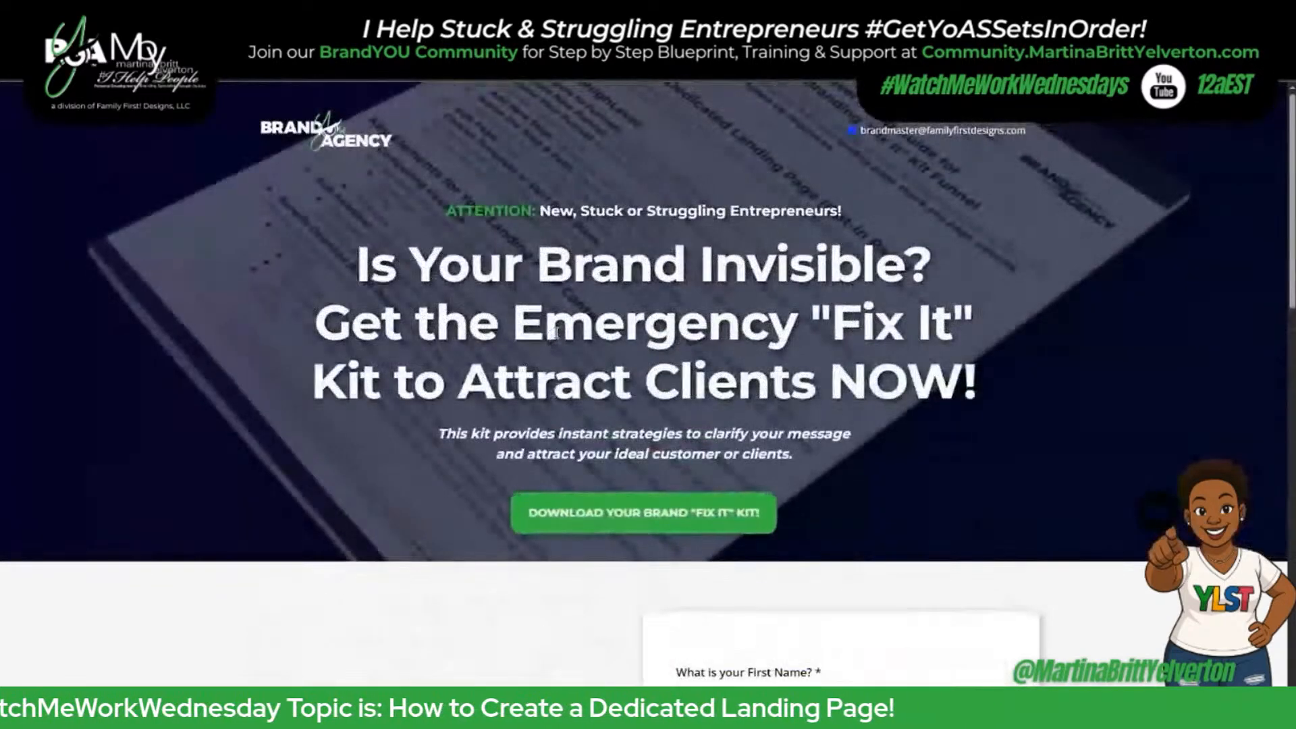
pyautogui.scroll(-4, 553, 338)
pyautogui.scroll(4, 559, 331)
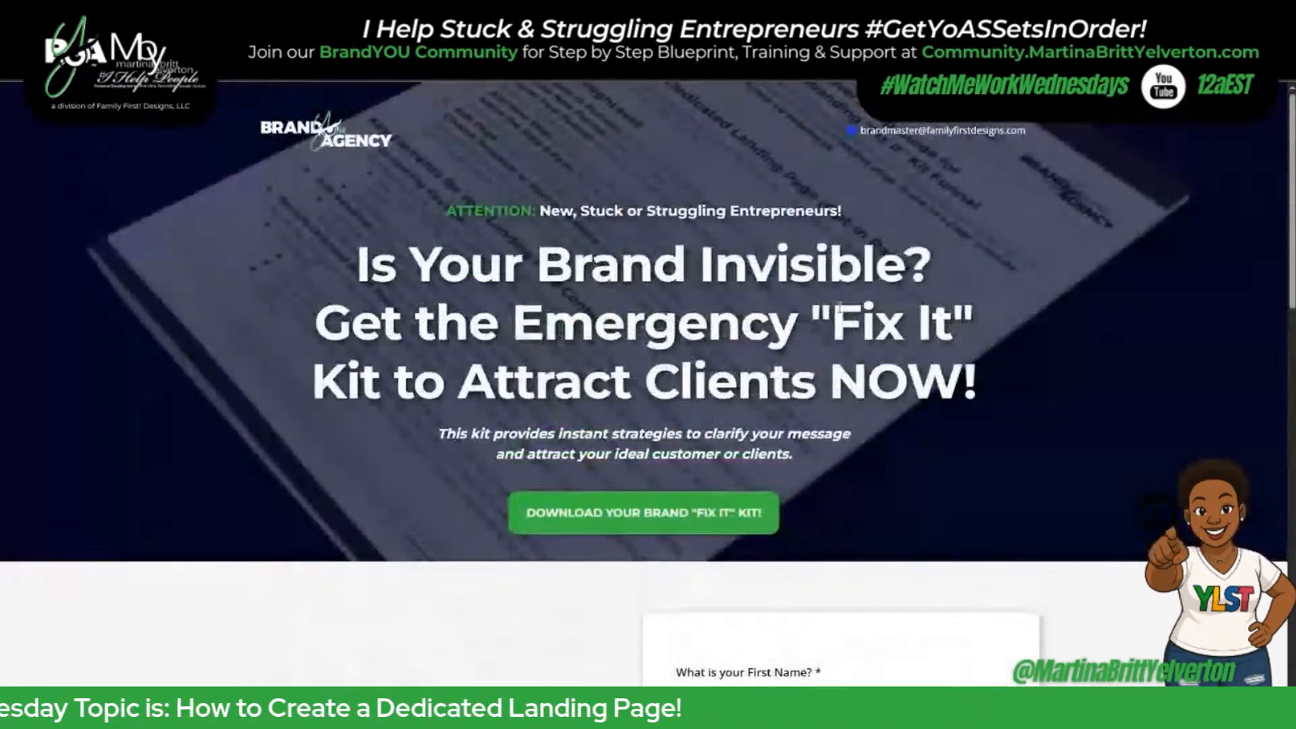